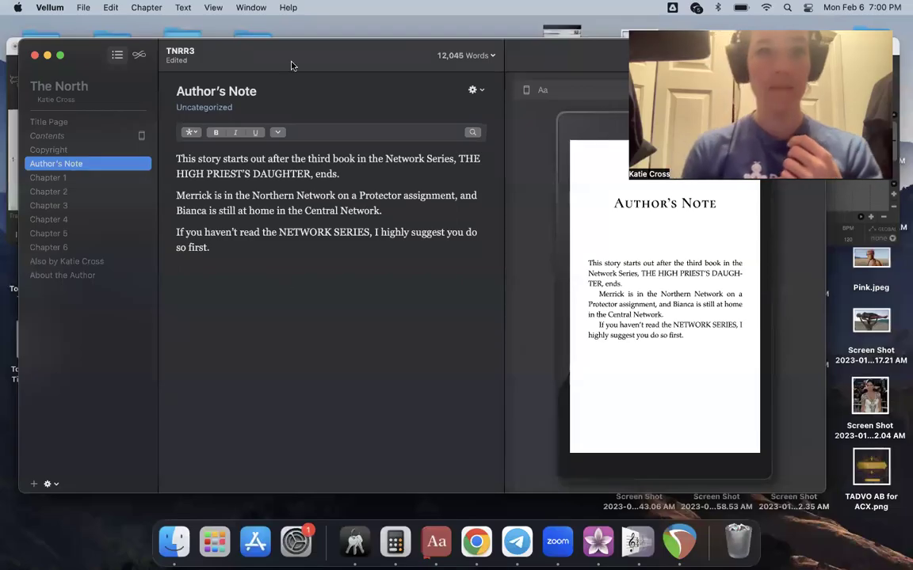
Arrange the manuscript window below the REAPER window so the Author's Note and the audio track can be seen together.
{"action": "left_click_drag", "start_coordinate": [344, 49], "coordinate": [342, 60]}
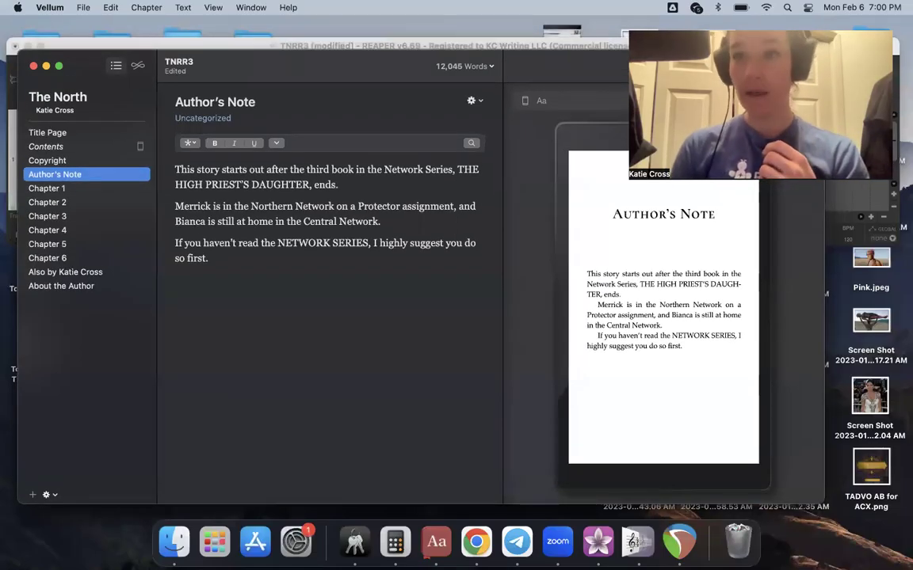
{"action": "left_click_drag", "start_coordinate": [750, 70], "coordinate": [563, 66]}
{"action": "left_click", "coordinate": [617, 63]}
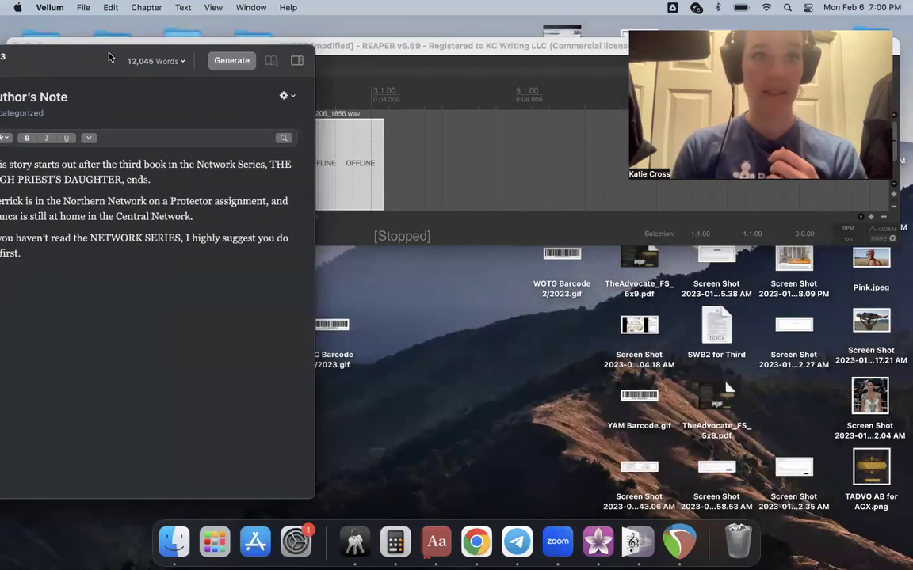
{"action": "left_click_drag", "start_coordinate": [109, 58], "coordinate": [343, 31]}
{"action": "left_click_drag", "start_coordinate": [66, 477], "coordinate": [57, 321]}
{"action": "left_click_drag", "start_coordinate": [297, 52], "coordinate": [358, 227]}
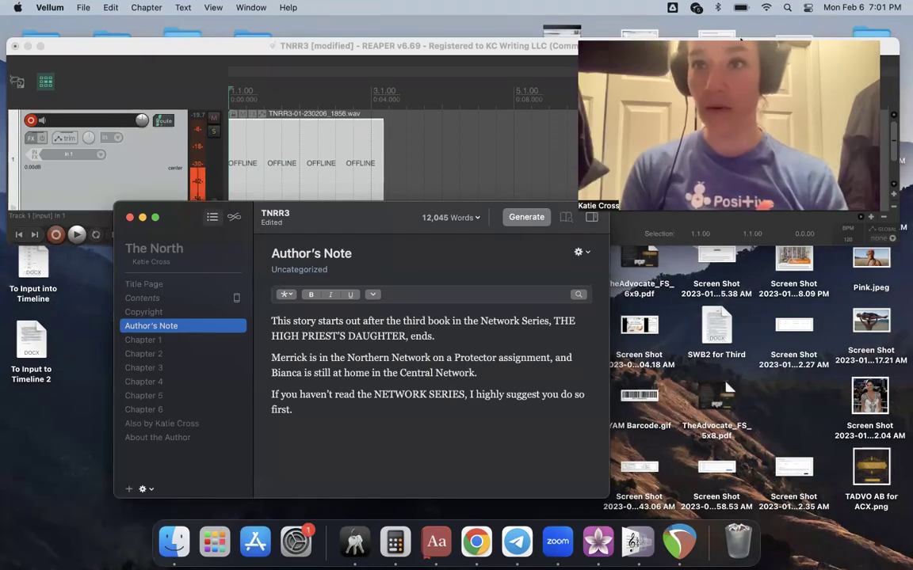
{"action": "left_click", "coordinate": [291, 214]}
{"action": "left_click_drag", "start_coordinate": [292, 214], "coordinate": [290, 228]}
{"action": "left_click_drag", "start_coordinate": [209, 39], "coordinate": [208, 29]}
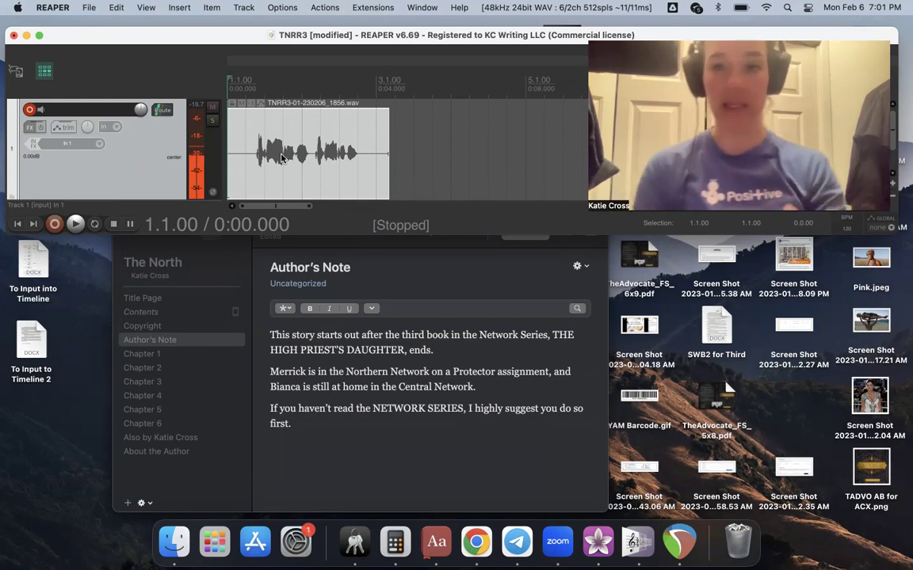
Open a new Finder window and browse to the AUDIOBOOK RENDERS folder on the Desktop.
{"action": "left_click", "coordinate": [46, 473]}
{"action": "key", "text": "super+n"}
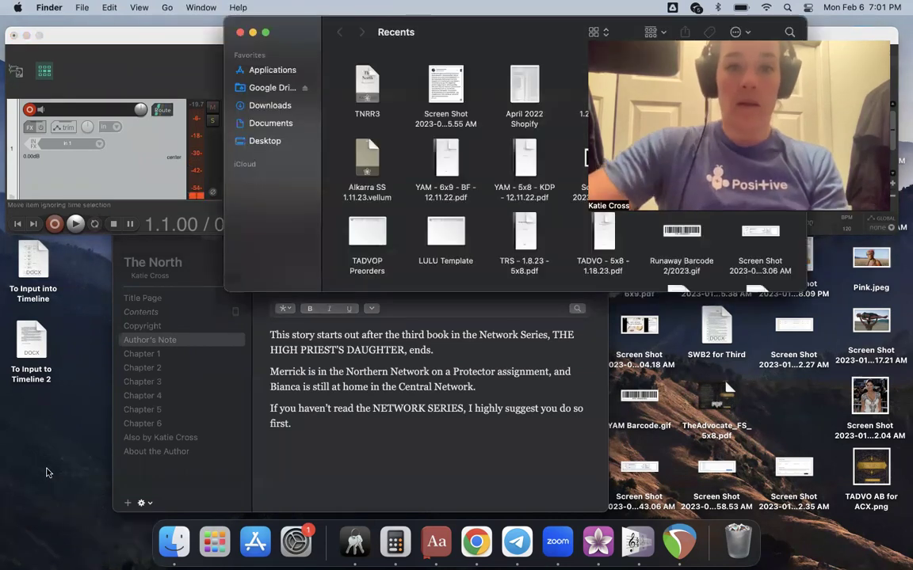
{"action": "left_click", "coordinate": [262, 143]}
{"action": "left_click", "coordinate": [381, 59]}
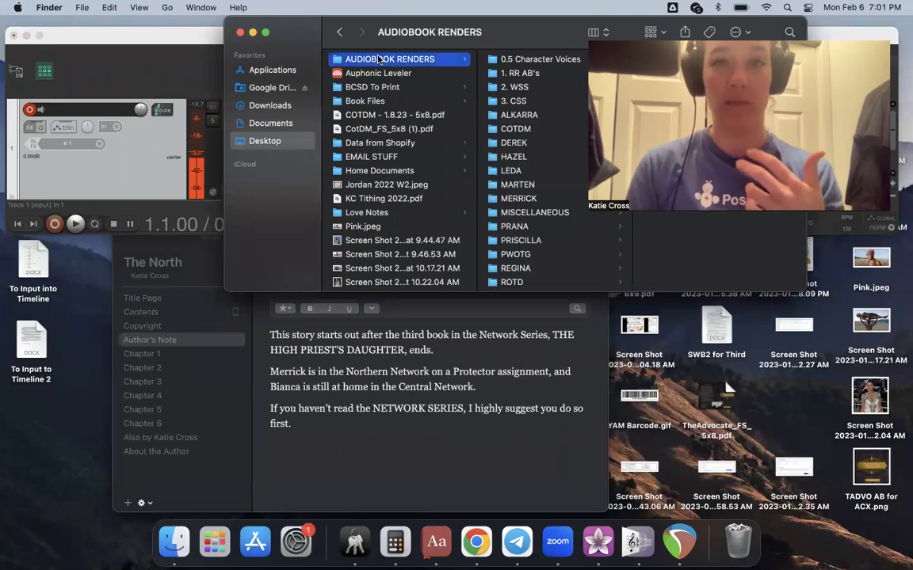
{"action": "left_click_drag", "start_coordinate": [168, 40], "coordinate": [157, 72]}
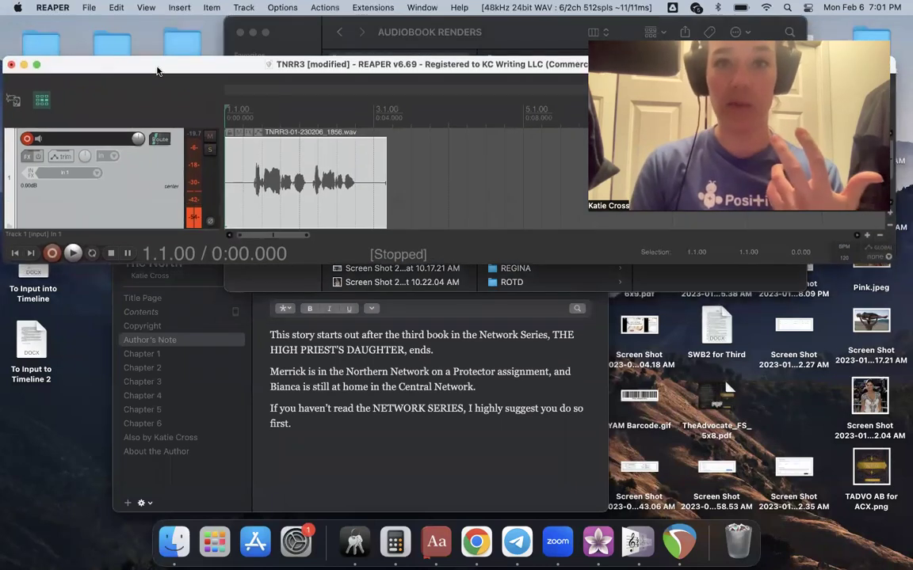
{"action": "left_click", "coordinate": [316, 31]}
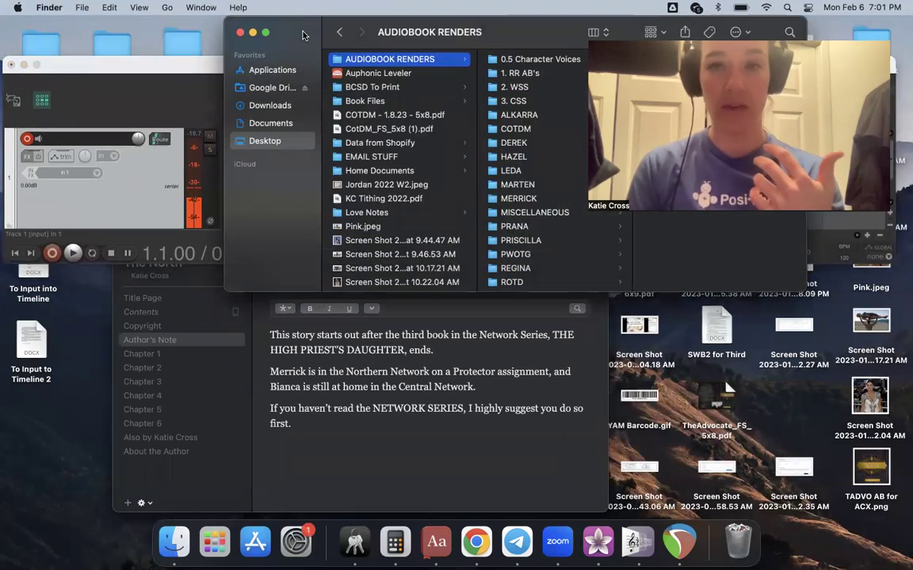
Open TNSA Characters inside 0.5 Character Voices and ALKARRA, and look through its voice sample files.
{"action": "left_click", "coordinate": [541, 60]}
{"action": "left_click_drag", "start_coordinate": [566, 15], "coordinate": [443, 16]}
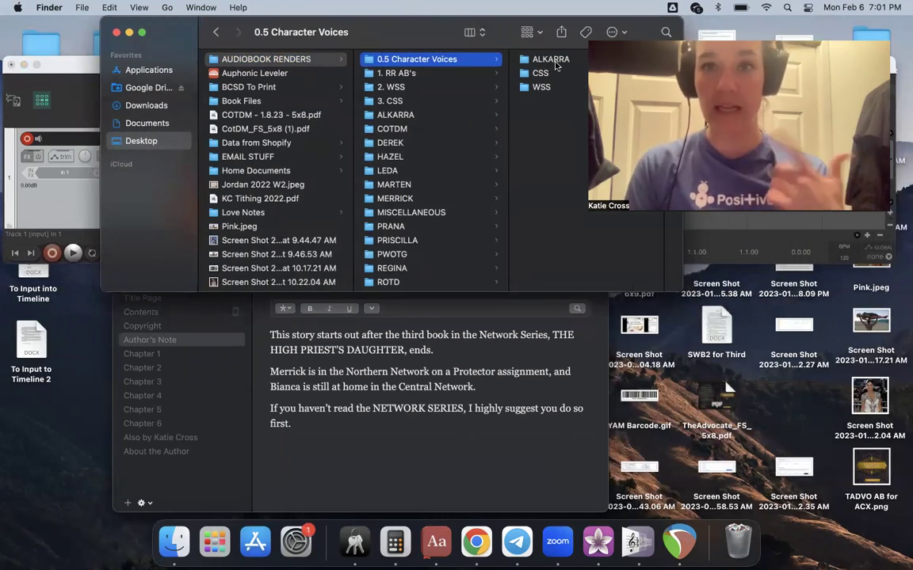
{"action": "left_click", "coordinate": [550, 60]}
{"action": "left_click_drag", "start_coordinate": [489, 22], "coordinate": [455, 26]}
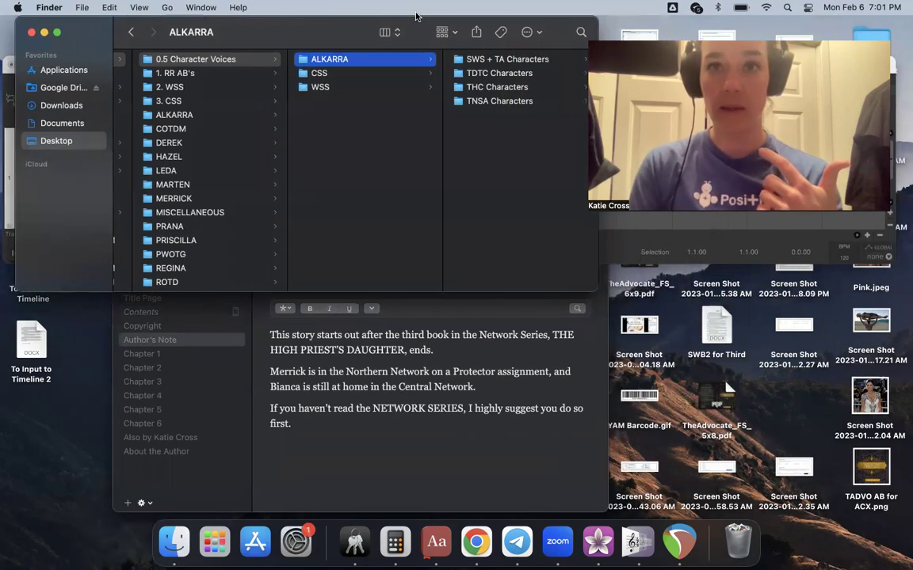
{"action": "left_click", "coordinate": [507, 101]}
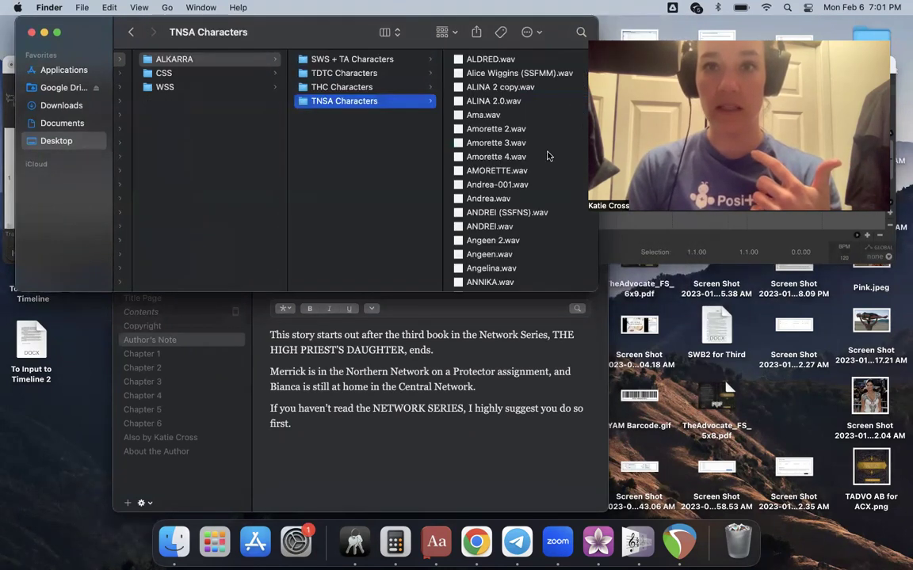
{"action": "scroll", "coordinate": [521, 190], "scroll_direction": "down", "scroll_amount": 5}
{"action": "scroll", "coordinate": [521, 193], "scroll_direction": "down", "scroll_amount": 15}
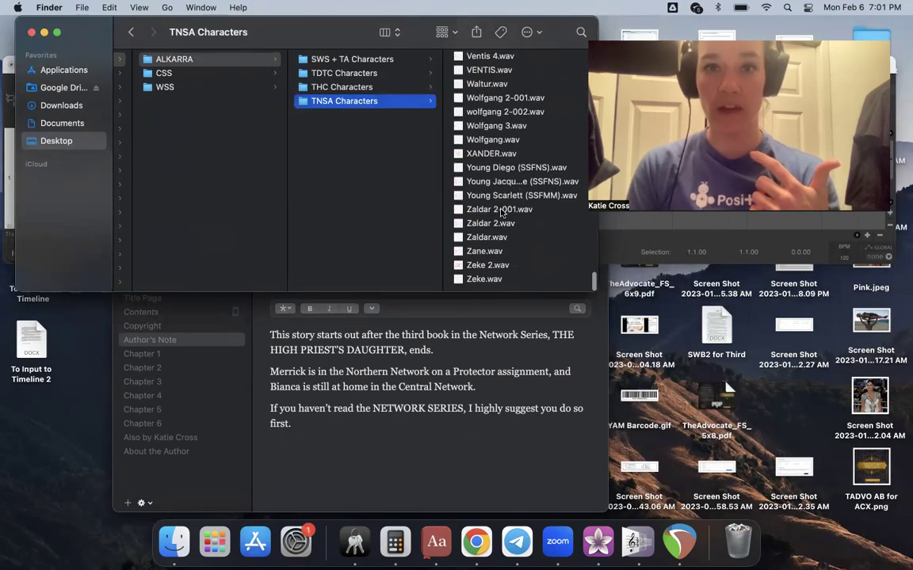
Switch back to the REAPER project and examine the waveform of the existing recording up close.
{"action": "left_click_drag", "start_coordinate": [335, 36], "coordinate": [555, 29]}
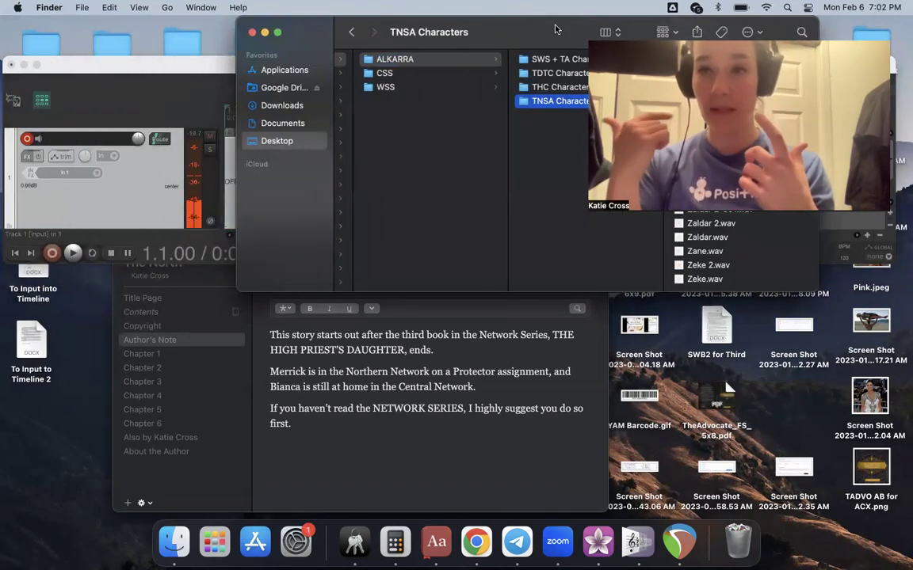
{"action": "left_click_drag", "start_coordinate": [529, 49], "coordinate": [597, 33]}
{"action": "left_click", "coordinate": [174, 65]}
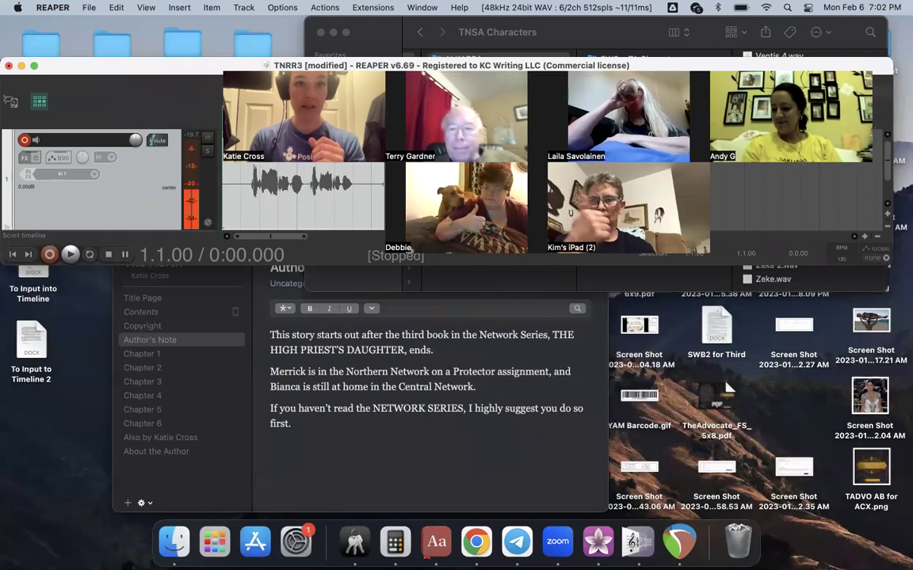
{"action": "left_click", "coordinate": [235, 43]}
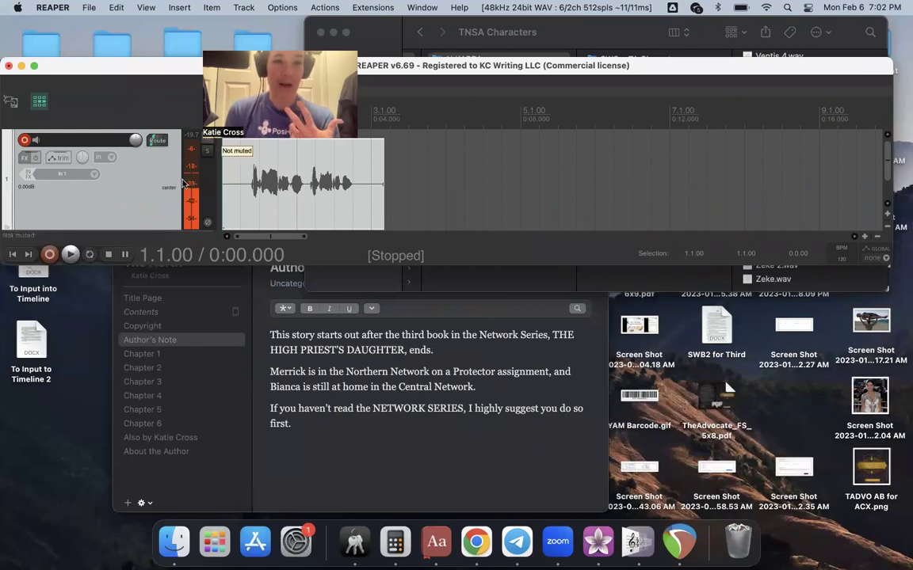
{"action": "left_click", "coordinate": [329, 50]}
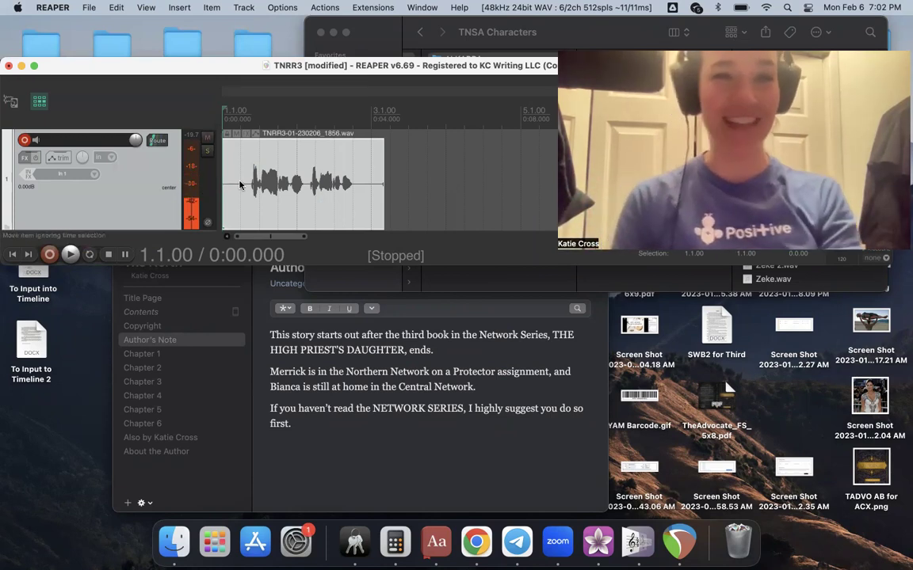
{"action": "scroll", "coordinate": [230, 178], "scroll_direction": "up", "scroll_amount": 2}
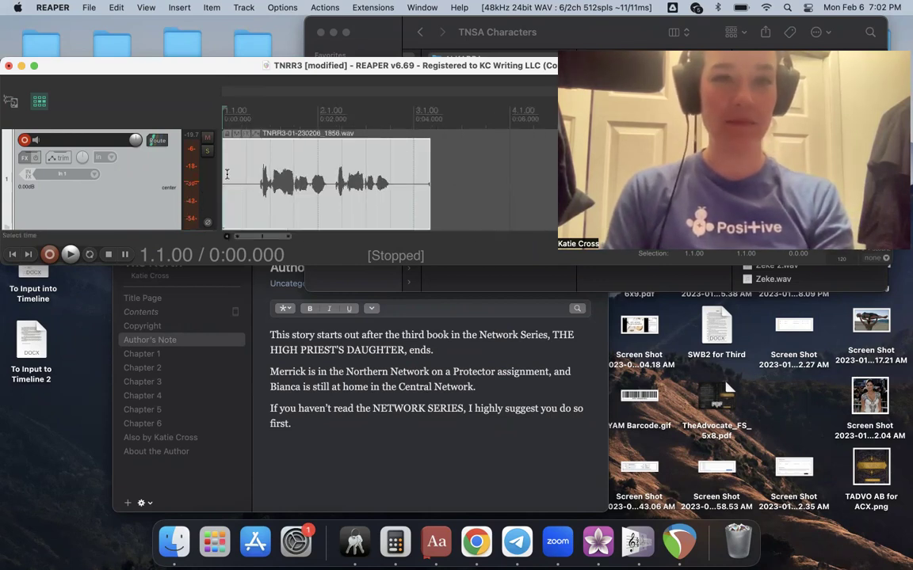
{"action": "scroll", "coordinate": [317, 178], "scroll_direction": "up", "scroll_amount": 6}
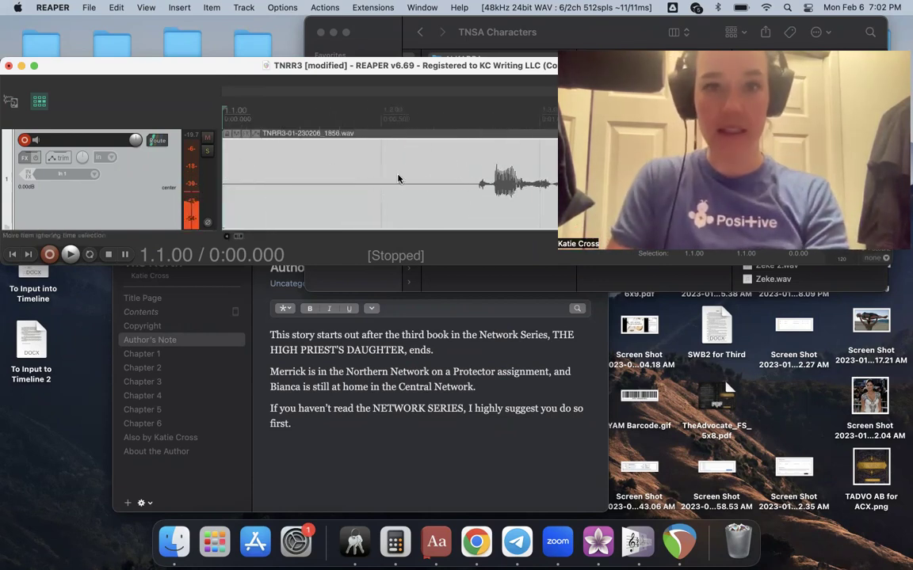
{"action": "scroll", "coordinate": [399, 180], "scroll_direction": "down", "scroll_amount": 8}
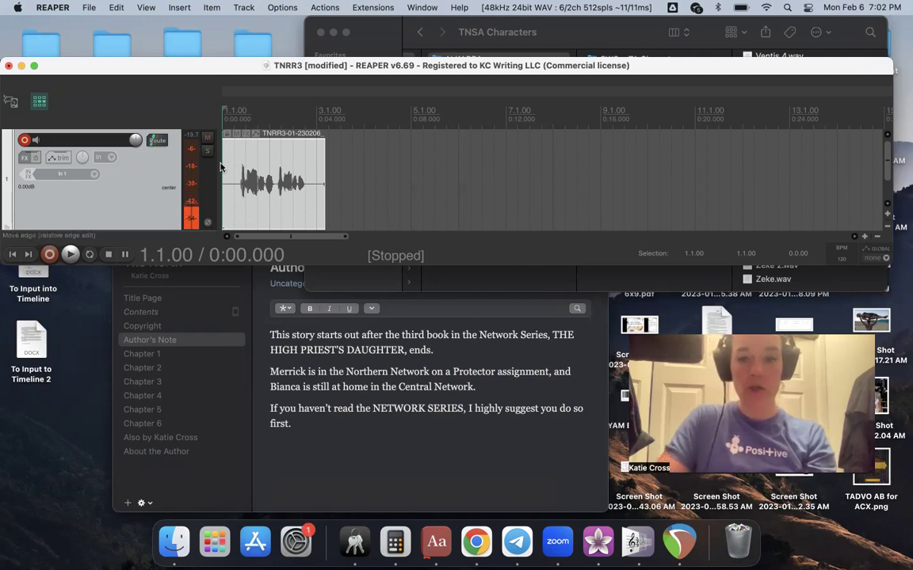
Add a marker named TNRR3 Opening Credits at the project start and record the opening credits from there.
{"action": "key", "text": "shift+m"}
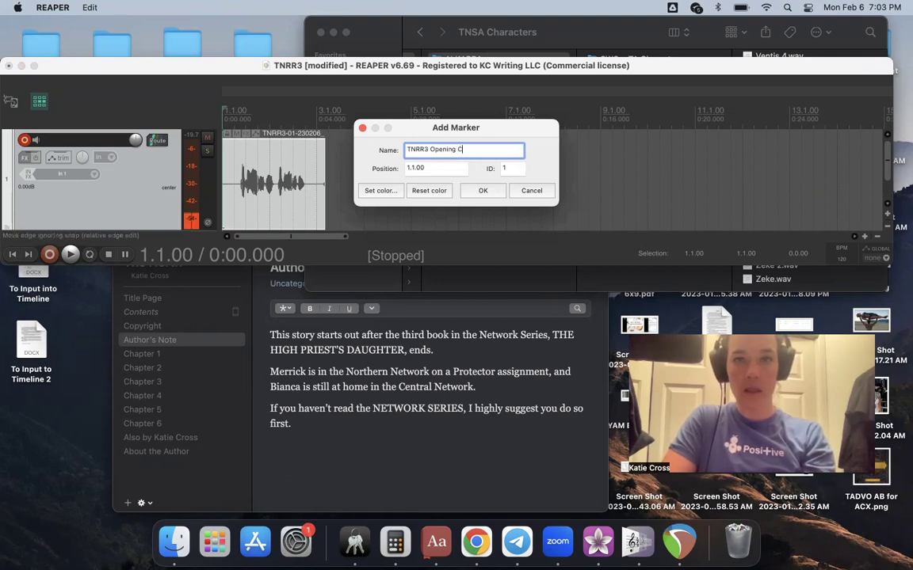
{"action": "type", "text": "TNRR3 Opening Credits"}
{"action": "key", "text": "Return"}
{"action": "key", "text": "super+r"}
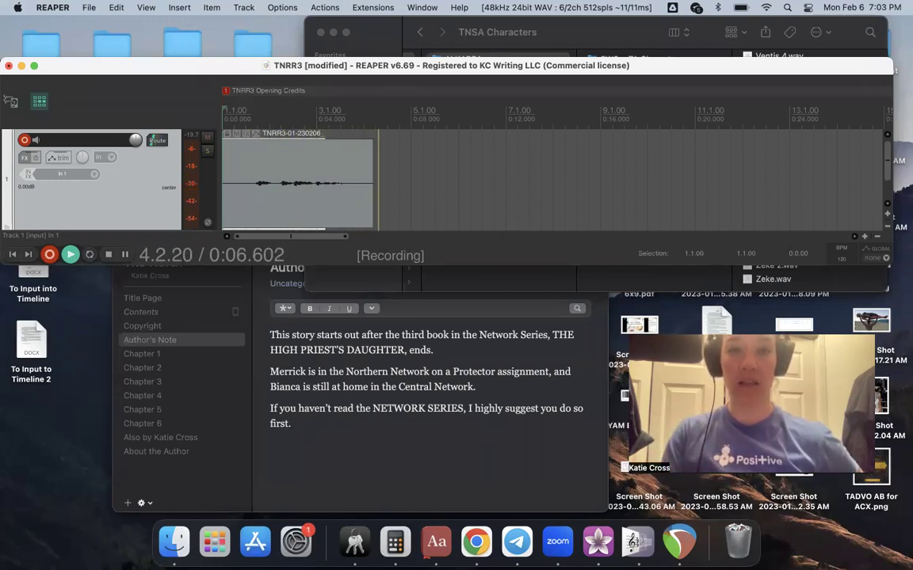
{"action": "key", "text": "space"}
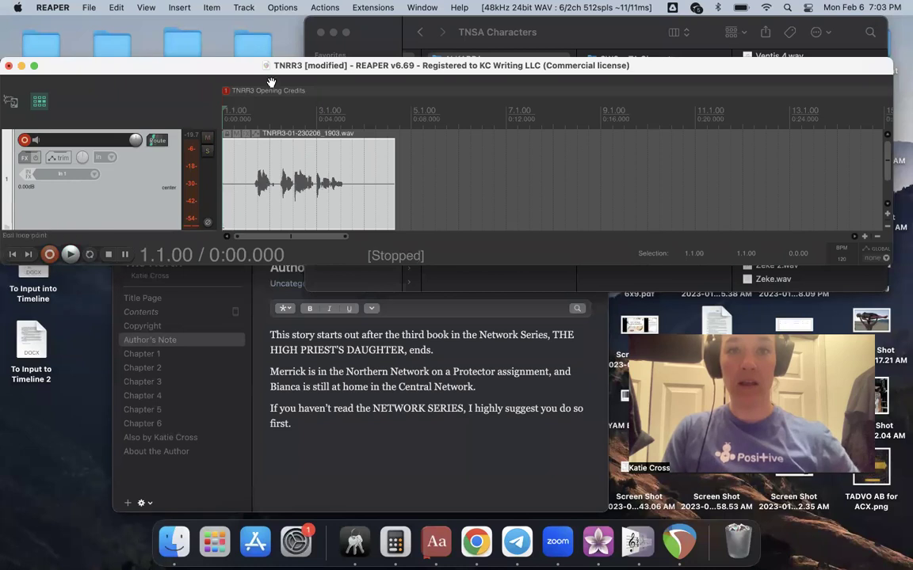
Add a marker named END at the end of the opening credits recording.
{"action": "left_click", "coordinate": [393, 165]}
{"action": "key", "text": "shift+m"}
{"action": "type", "text": "END"}
{"action": "key", "text": "Return"}
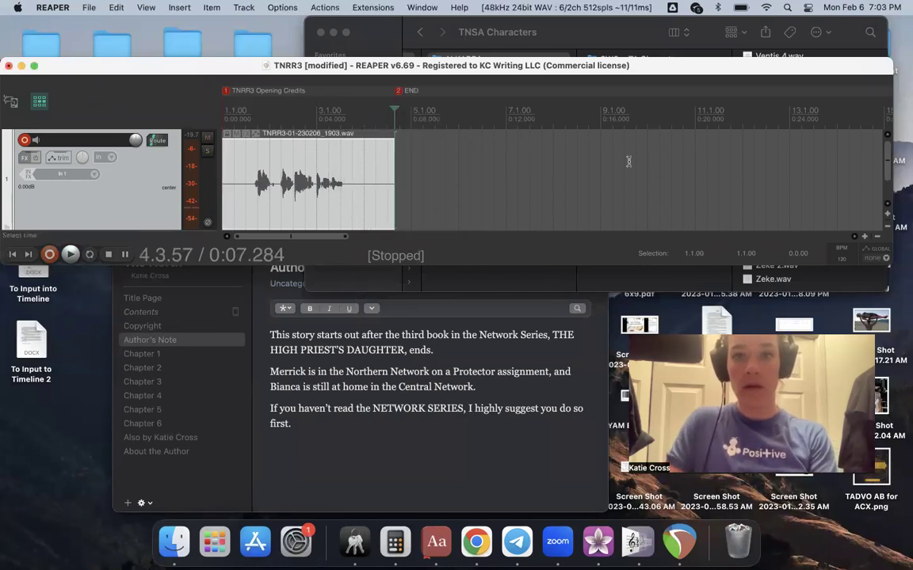
Add a marker named TNRR3 Closing Credits at 9.1.00 and record the closing credits from there.
{"action": "left_click", "coordinate": [601, 164]}
{"action": "key", "text": "shift+m"}
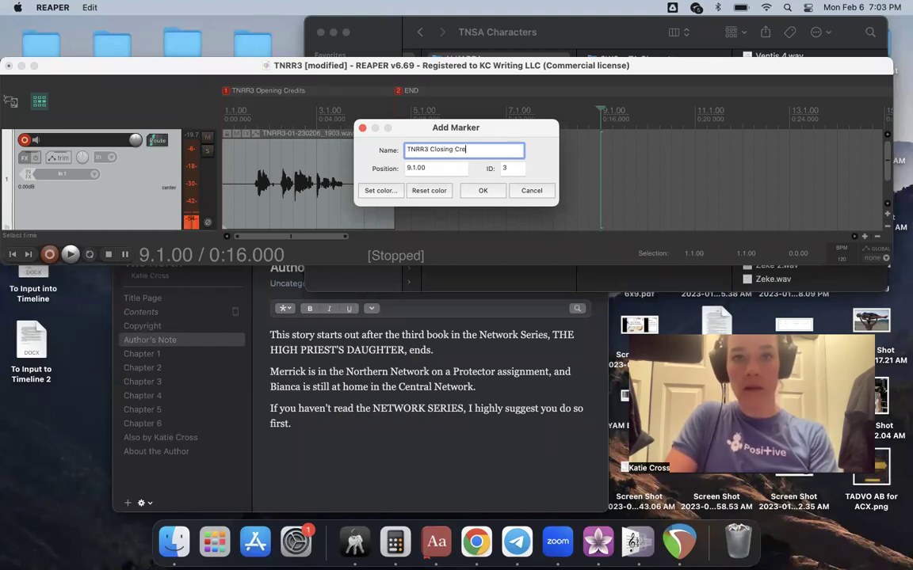
{"action": "type", "text": "TNRR3 Closing Credits"}
{"action": "key", "text": "Return"}
{"action": "key", "text": "super+r"}
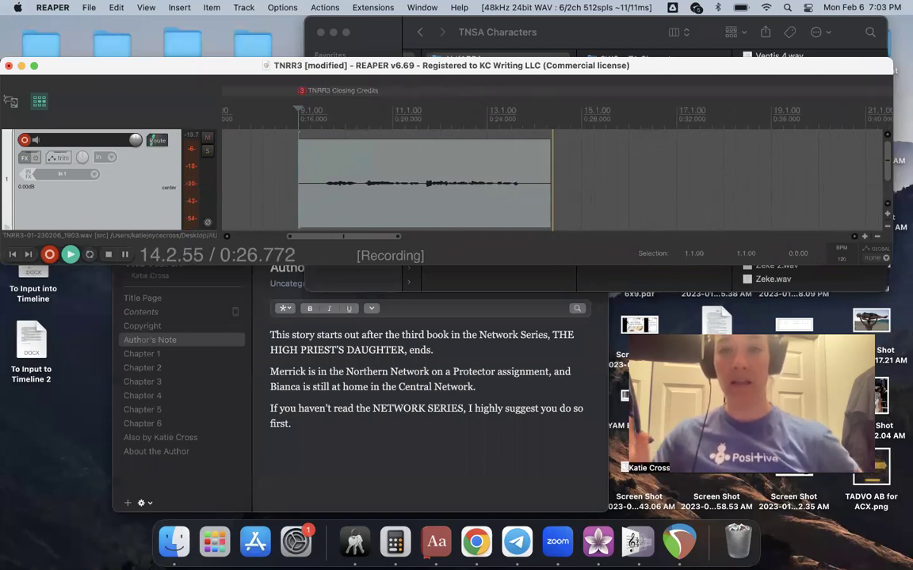
{"action": "key", "text": "space"}
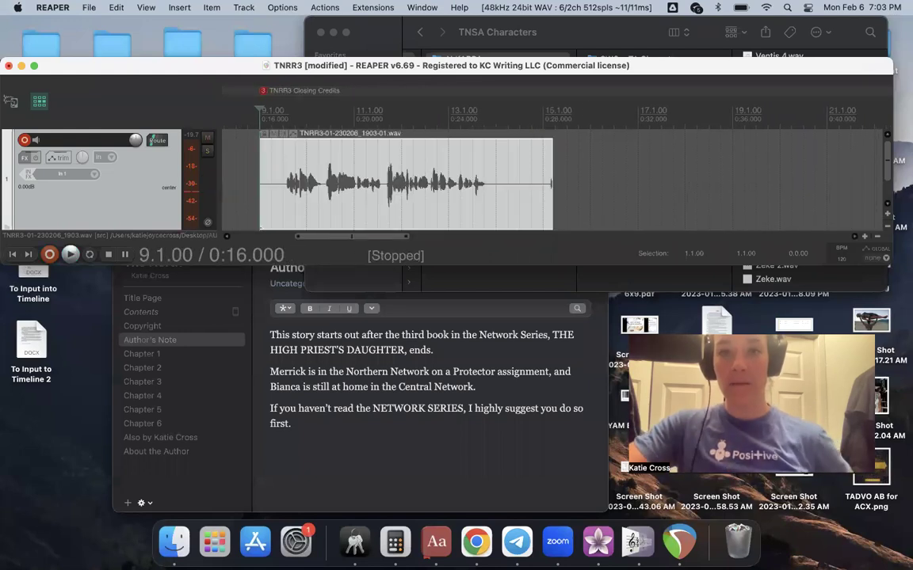
Trim the end of the closing credits recording to 15.1.00 and add a marker named END there.
{"action": "left_click_drag", "start_coordinate": [556, 148], "coordinate": [544, 149]}
{"action": "key", "text": "shift+m"}
{"action": "type", "text": "END"}
{"action": "key", "text": "Return"}
Add a marker named TNRR3 Authors Note at 19.1.00, past the closing credits.
{"action": "scroll", "coordinate": [648, 85], "scroll_direction": "right", "scroll_amount": 1}
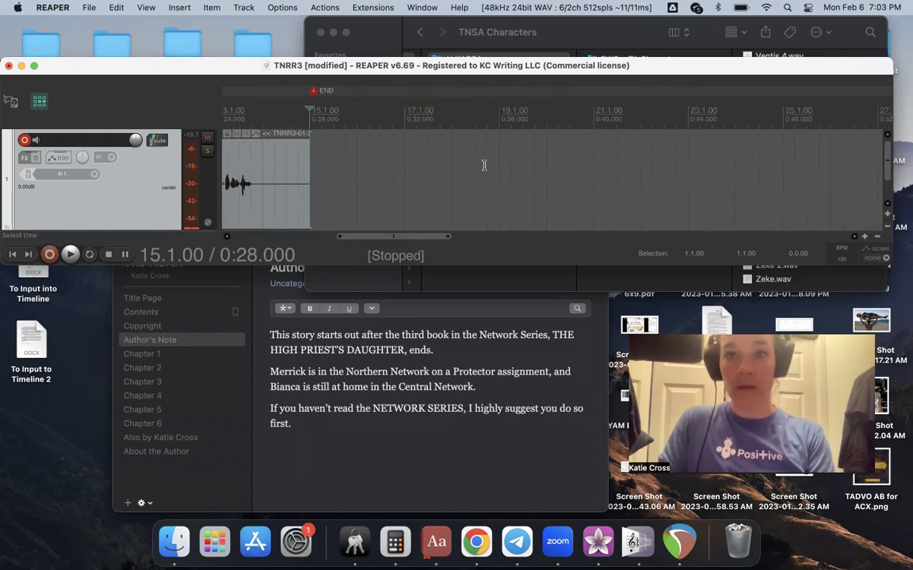
{"action": "left_click", "coordinate": [500, 168]}
{"action": "key", "text": "shift+m"}
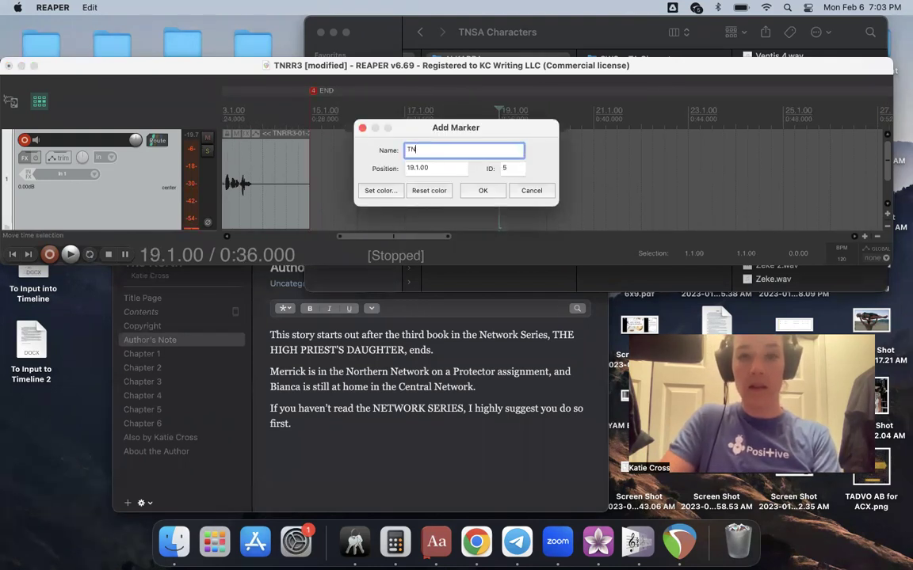
{"action": "type", "text": "TNRR# A"}
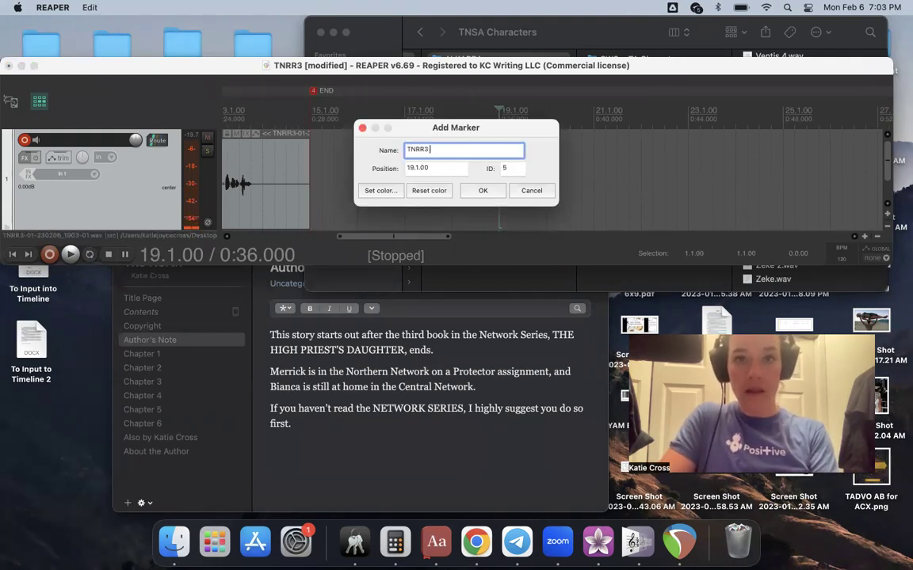
{"action": "type", "text": "uthors Note"}
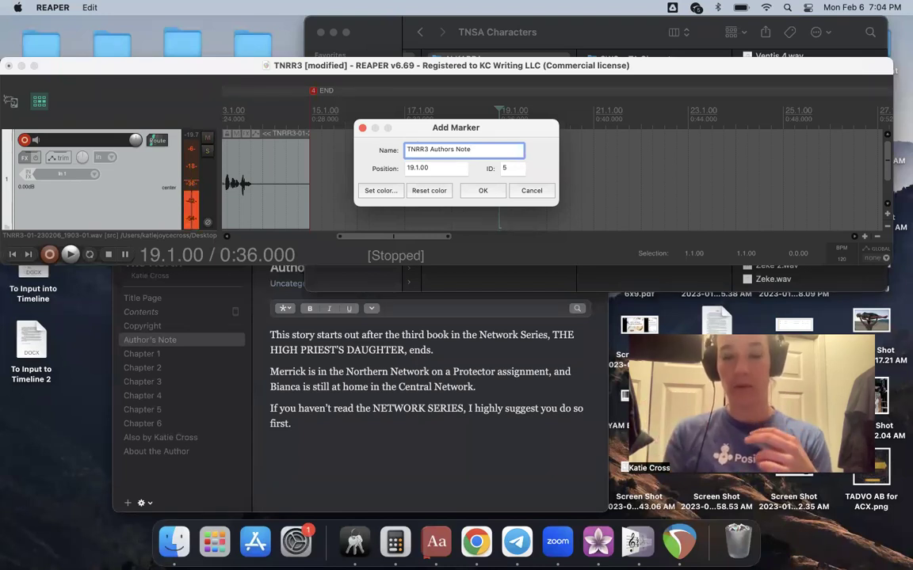
{"action": "left_click", "coordinate": [479, 191]}
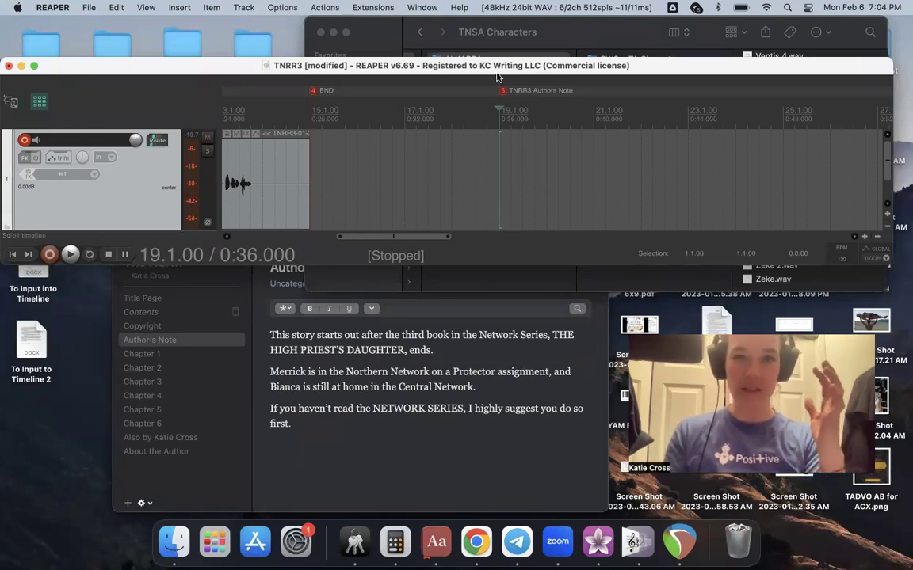
Record the author's note from the 19.1.00 marker, restarting the take once.
{"action": "key", "text": "super+r"}
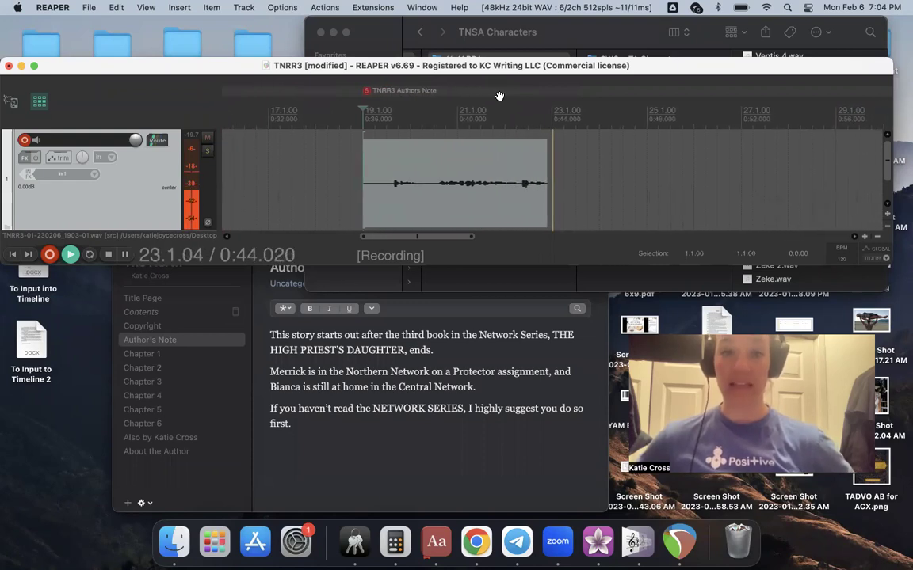
{"action": "key", "text": "space"}
{"action": "key", "text": "super+r"}
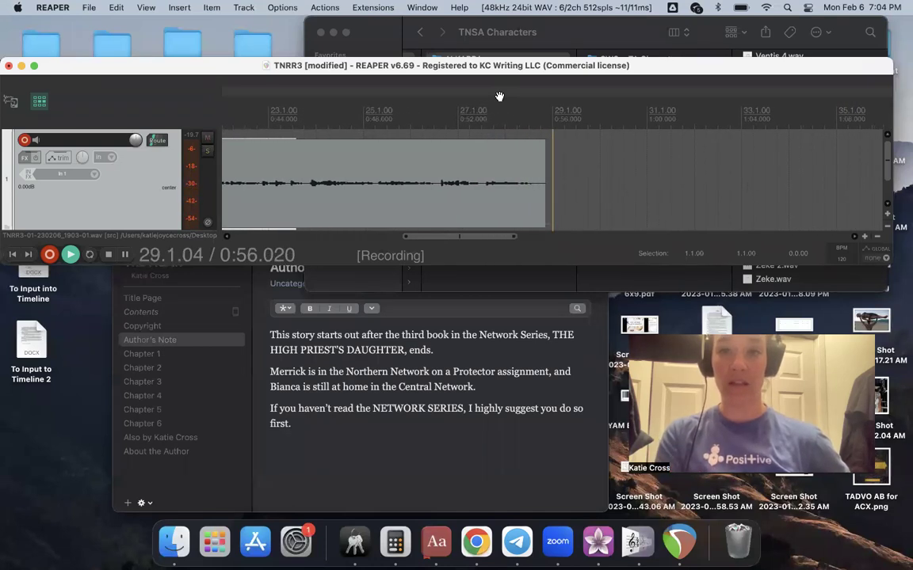
{"action": "key", "text": "space"}
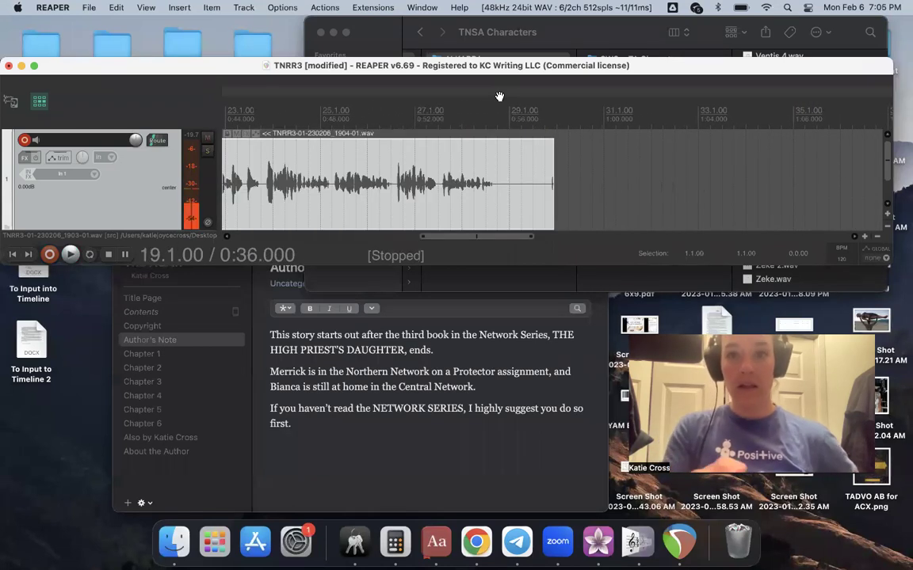
Trim the end of the author's note recording to 29.4.00 and add a marker named END there.
{"action": "left_click", "coordinate": [567, 83]}
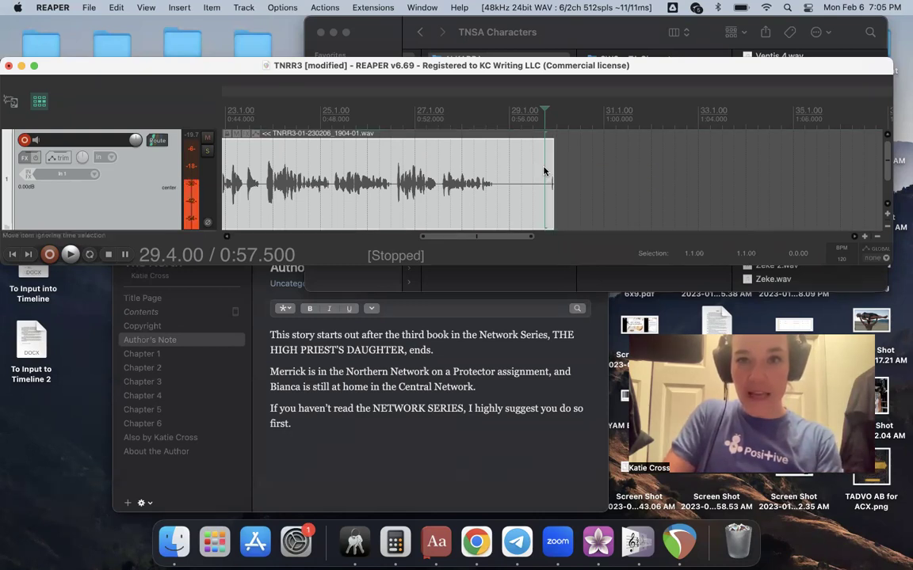
{"action": "left_click_drag", "start_coordinate": [552, 167], "coordinate": [543, 167]}
{"action": "key", "text": "shift+m"}
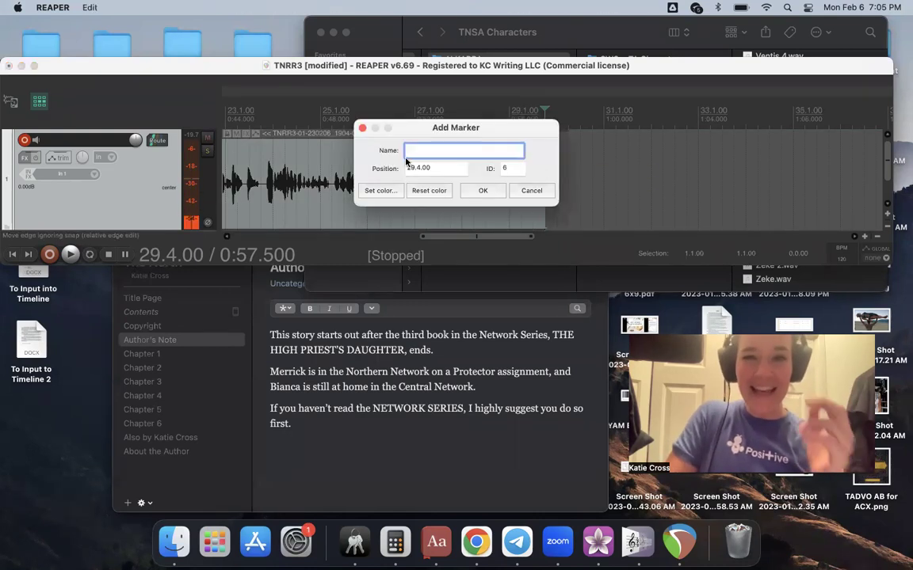
{"action": "type", "text": "END"}
{"action": "key", "text": "Return"}
Split the author's note recording at 19.3.00 and remove the silent piece before it.
{"action": "scroll", "coordinate": [325, 131], "scroll_direction": "left", "scroll_amount": 5}
{"action": "scroll", "coordinate": [406, 153], "scroll_direction": "left", "scroll_amount": 3}
{"action": "left_click", "coordinate": [402, 156]}
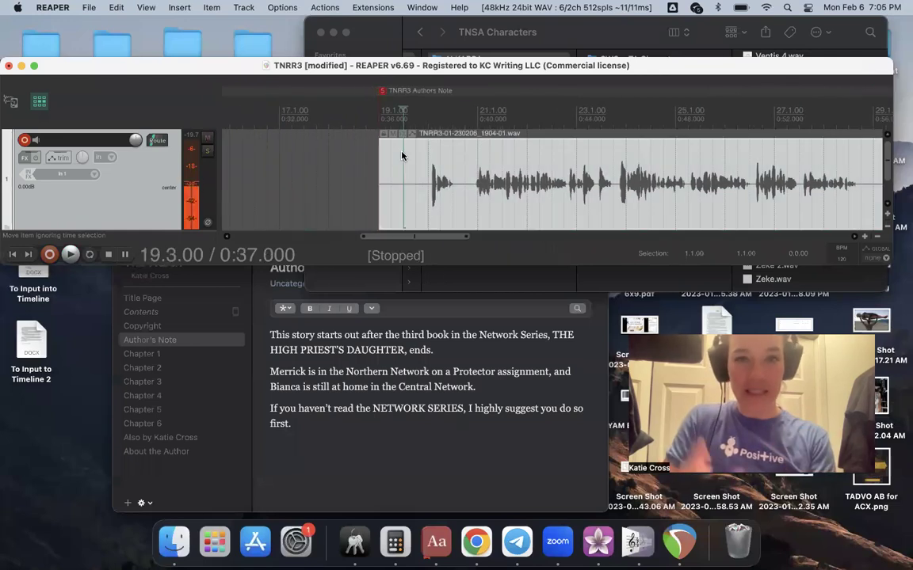
{"action": "key", "text": "s"}
{"action": "key", "text": "Delete"}
{"action": "key", "text": "super+z"}
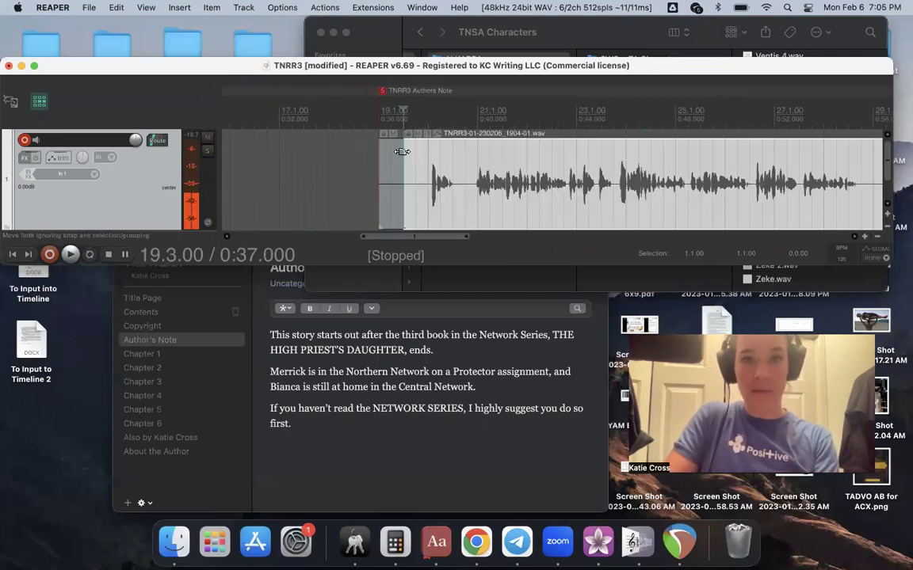
{"action": "mouse_move", "coordinate": [401, 152]}
{"action": "left_mouse_down"}
{"action": "mouse_move", "coordinate": [380, 158]}
{"action": "mouse_move", "coordinate": [396, 163]}
{"action": "left_mouse_up"}
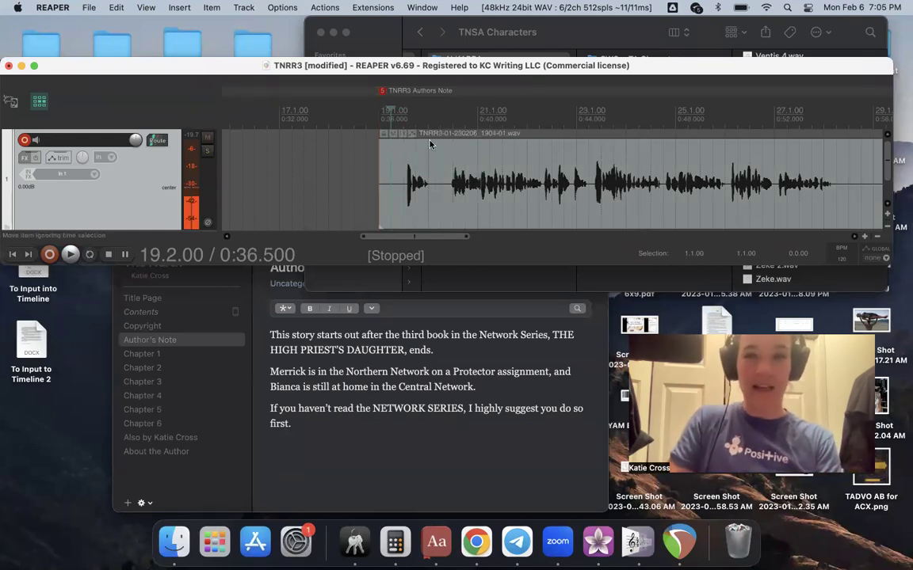
{"action": "left_click_drag", "start_coordinate": [719, 92], "coordinate": [482, 108]}
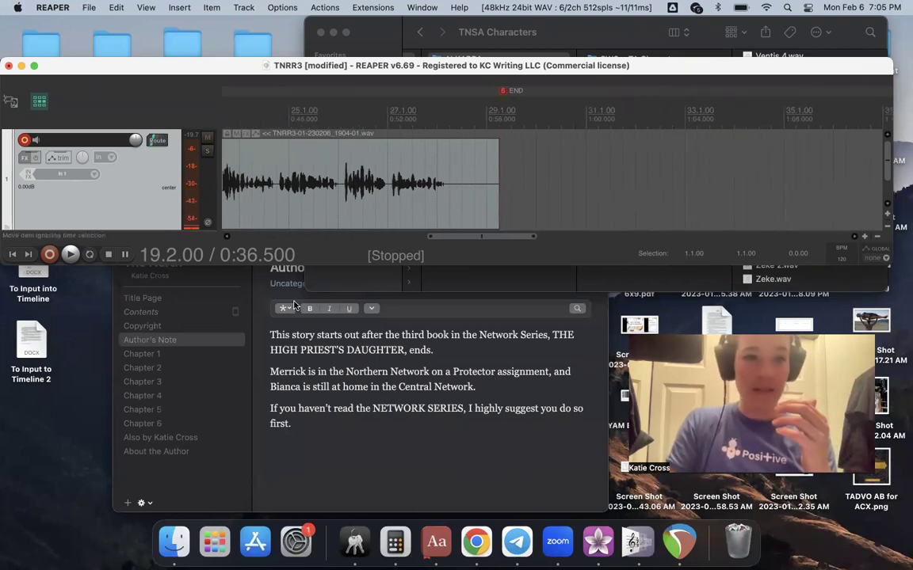
Open Chapter 1 in the Vellum manuscript and add a marker named TNRR3 Chapter 1 at 34.1.00 in REAPER.
{"action": "left_click", "coordinate": [167, 313]}
{"action": "left_click", "coordinate": [168, 356]}
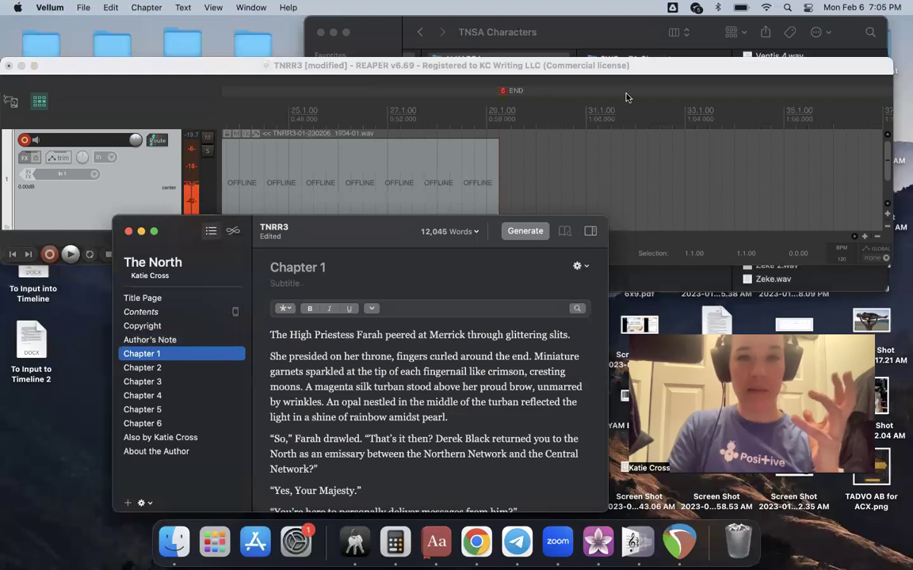
{"action": "left_click", "coordinate": [486, 96]}
{"action": "left_click", "coordinate": [571, 162]}
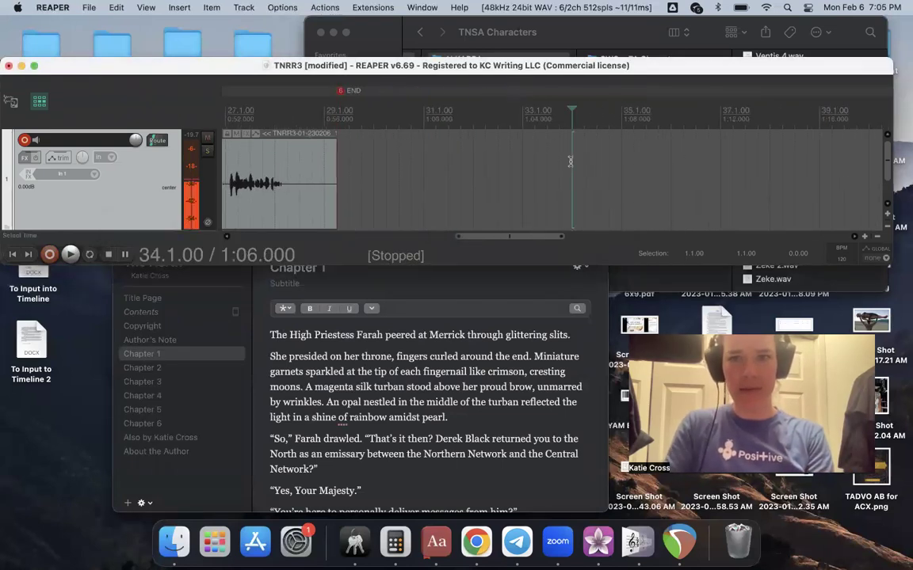
{"action": "key", "text": "shift+m"}
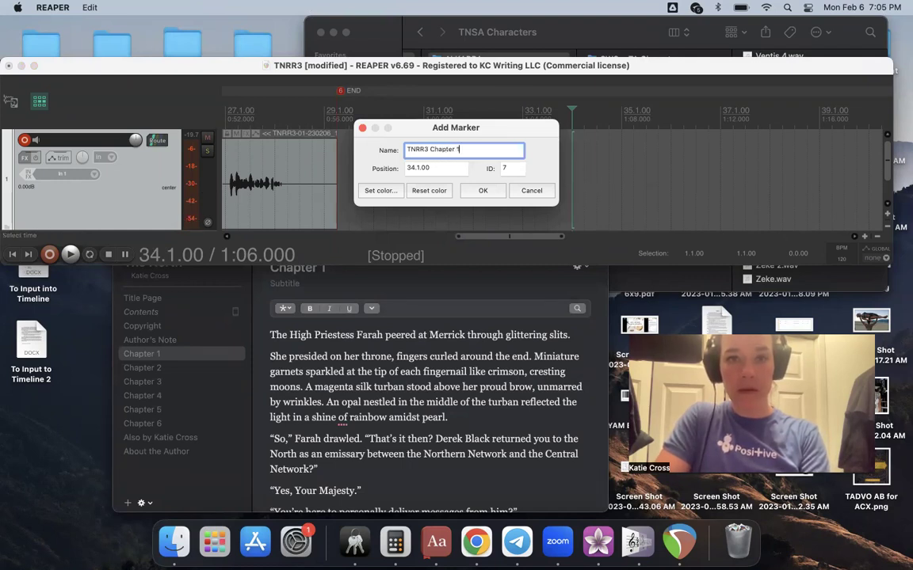
{"action": "key", "text": "Return"}
Record the opening of Chapter 1 from 34.1.00, re-recording the passage from 44.3.00 onward.
{"action": "key", "text": "super+r"}
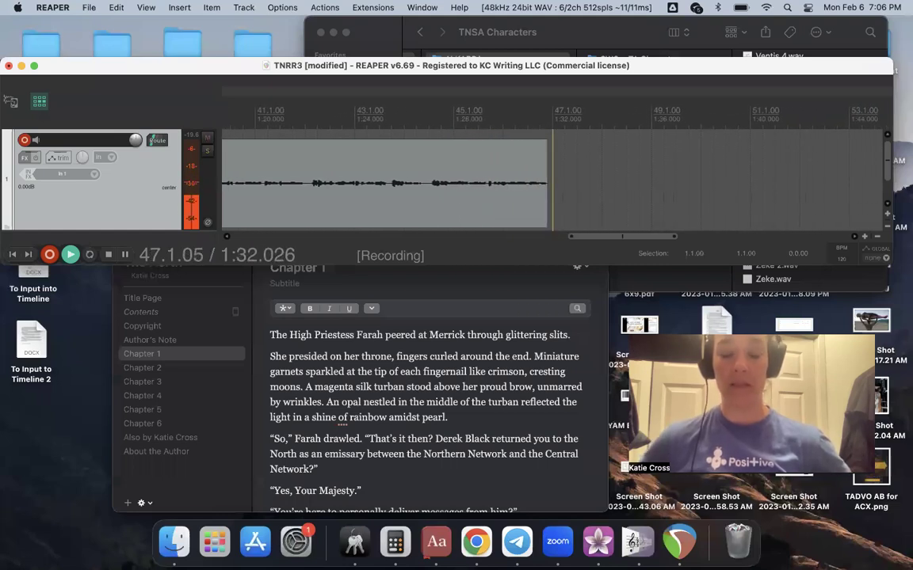
{"action": "key", "text": "space"}
{"action": "left_click", "coordinate": [411, 161]}
{"action": "key", "text": "ctrl+r"}
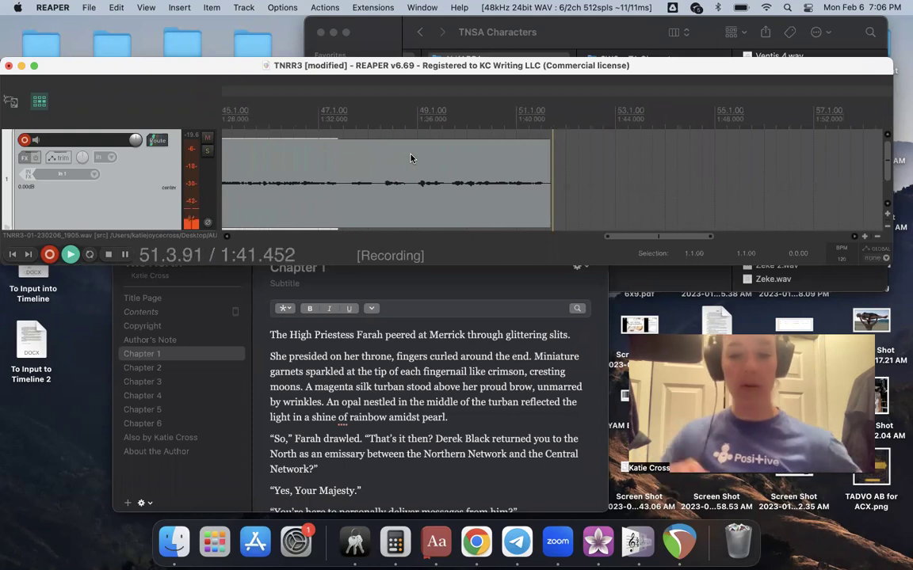
{"action": "key", "text": "space"}
Switch to Finder, look through the TNSA Characters voice files and listen to REGINA 3.wav.
{"action": "left_click", "coordinate": [653, 35]}
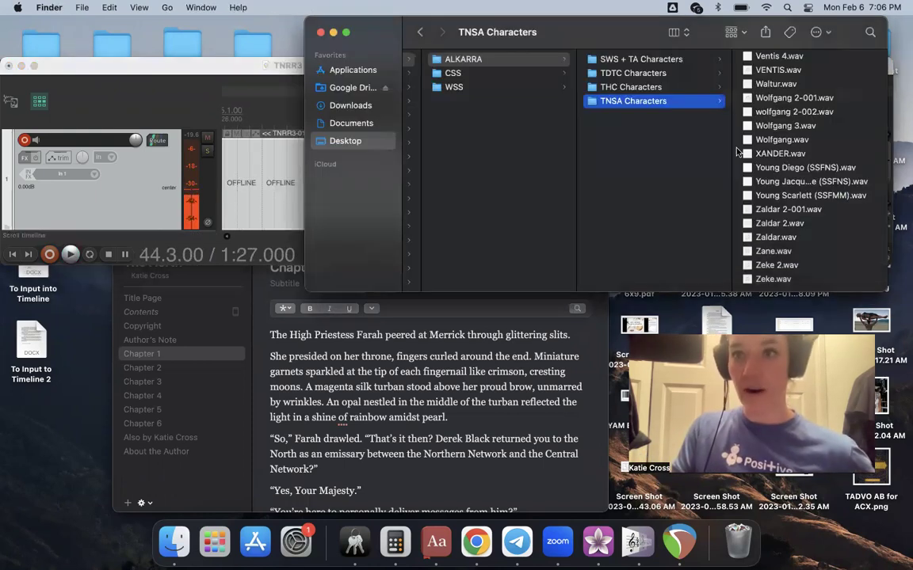
{"action": "scroll", "coordinate": [773, 127], "scroll_direction": "up", "scroll_amount": 15}
{"action": "scroll", "coordinate": [774, 127], "scroll_direction": "down", "scroll_amount": 10}
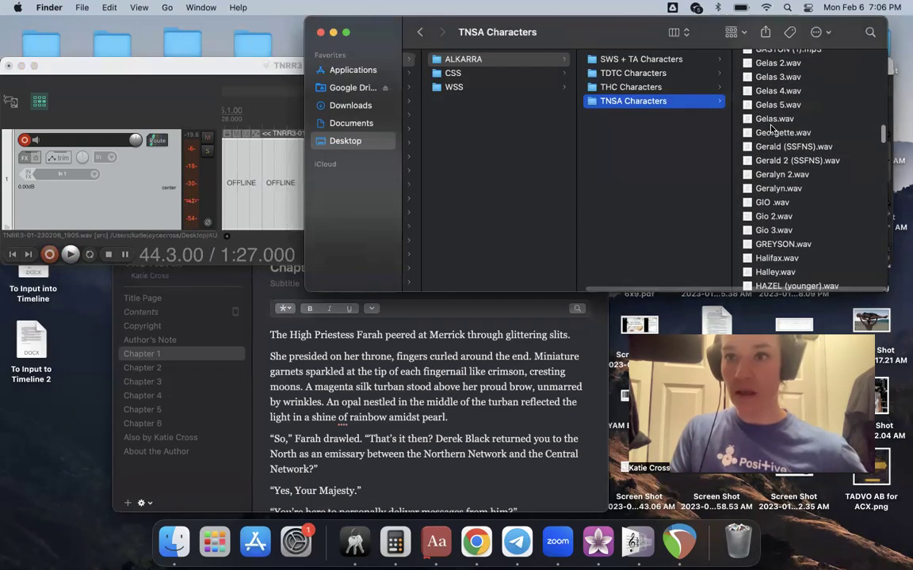
{"action": "scroll", "coordinate": [773, 127], "scroll_direction": "up", "scroll_amount": 4}
{"action": "scroll", "coordinate": [773, 127], "scroll_direction": "up", "scroll_amount": 1}
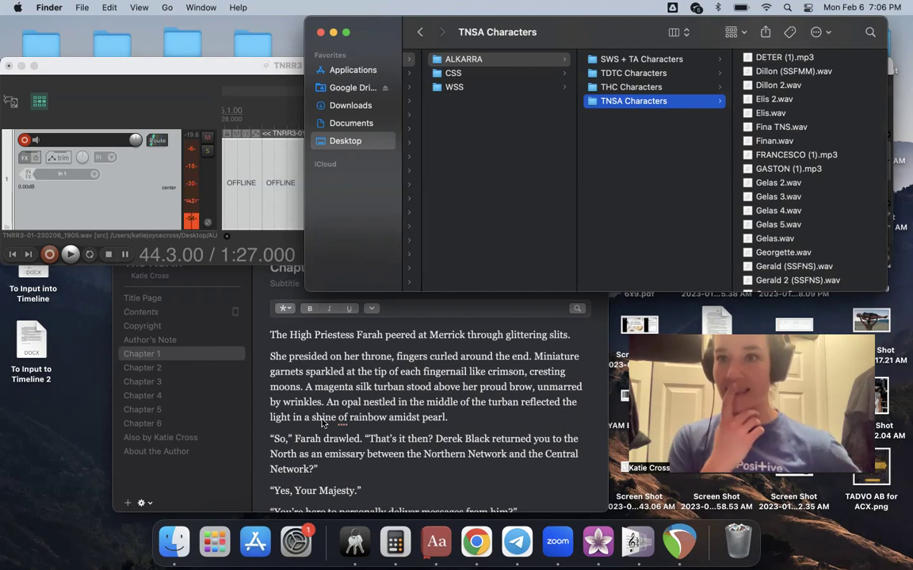
{"action": "scroll", "coordinate": [821, 236], "scroll_direction": "down", "scroll_amount": 10}
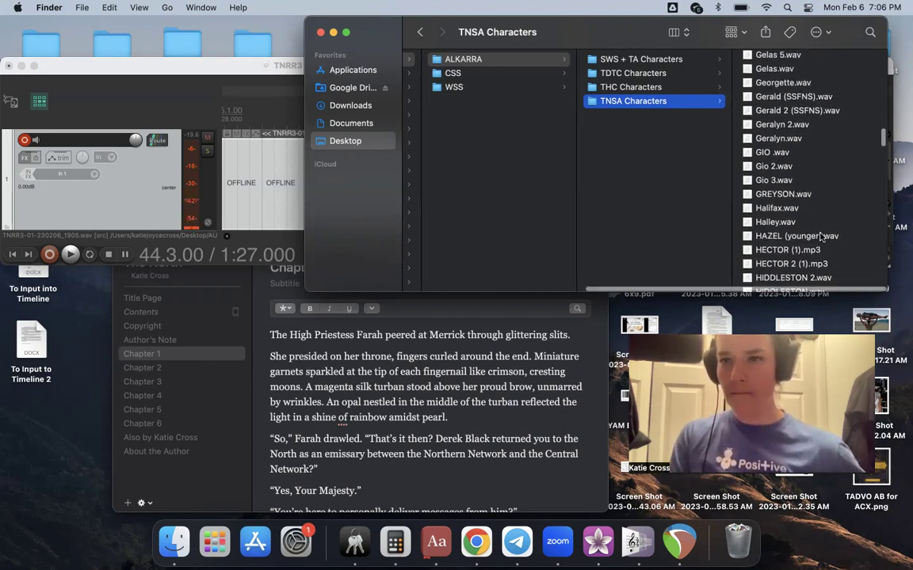
{"action": "scroll", "coordinate": [821, 236], "scroll_direction": "down", "scroll_amount": 15}
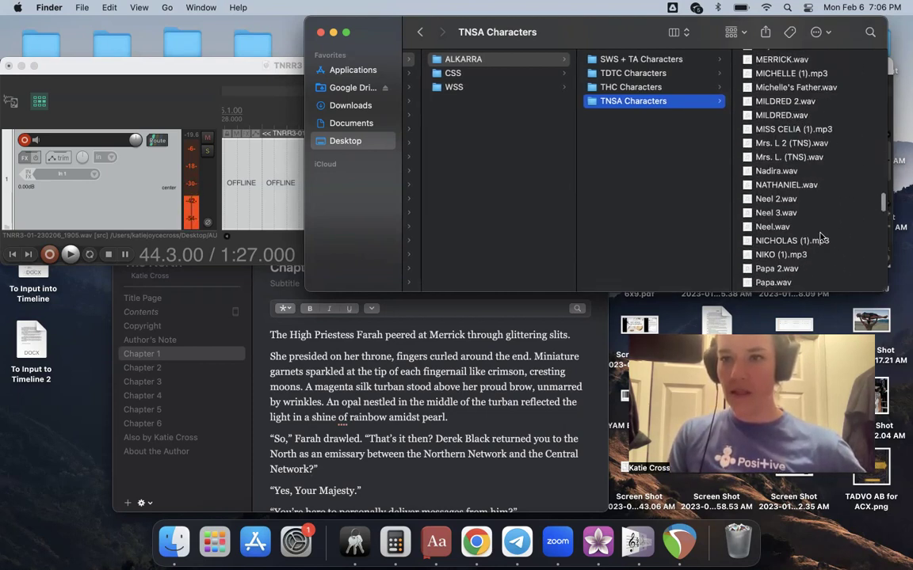
{"action": "scroll", "coordinate": [786, 229], "scroll_direction": "down", "scroll_amount": 8}
{"action": "left_click", "coordinate": [785, 228]}
{"action": "left_click", "coordinate": [809, 117]}
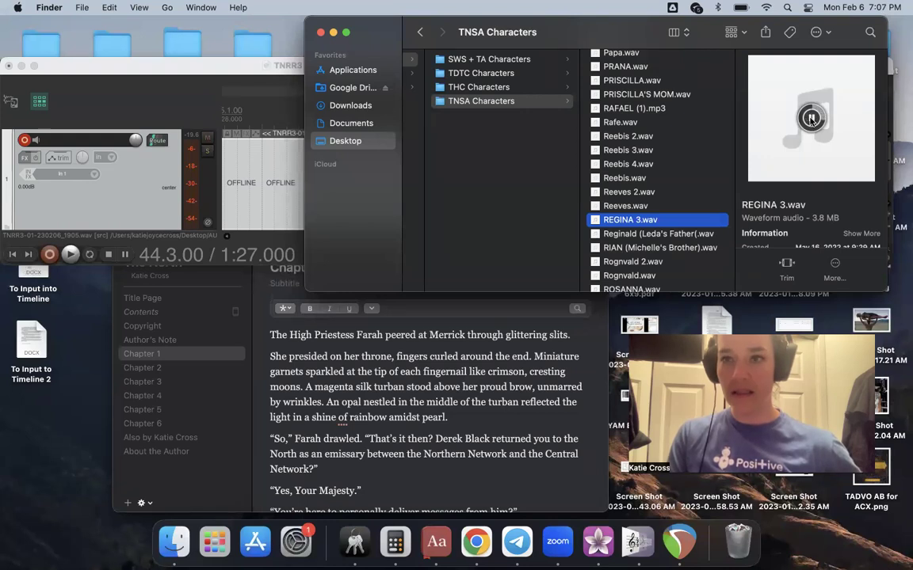
{"action": "left_click", "coordinate": [810, 117]}
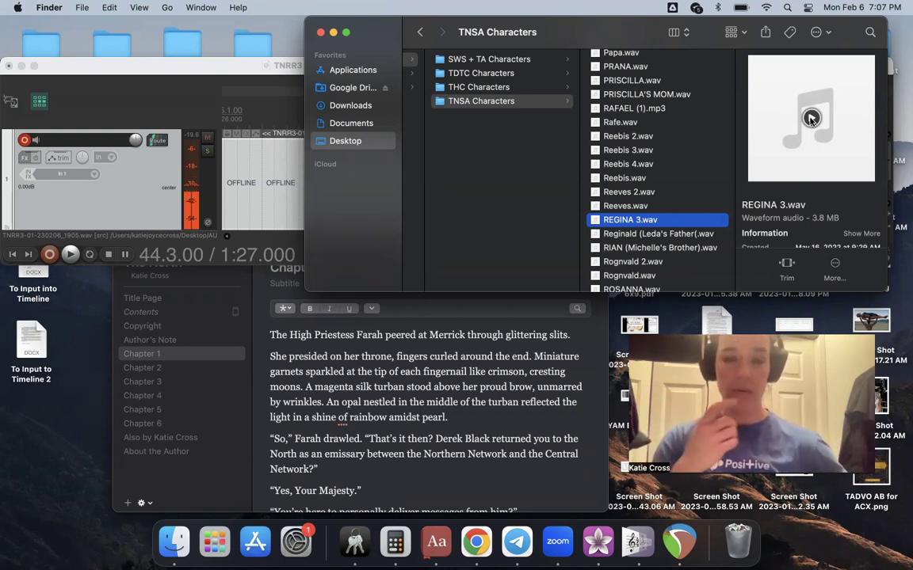
{"action": "left_click", "coordinate": [811, 117]}
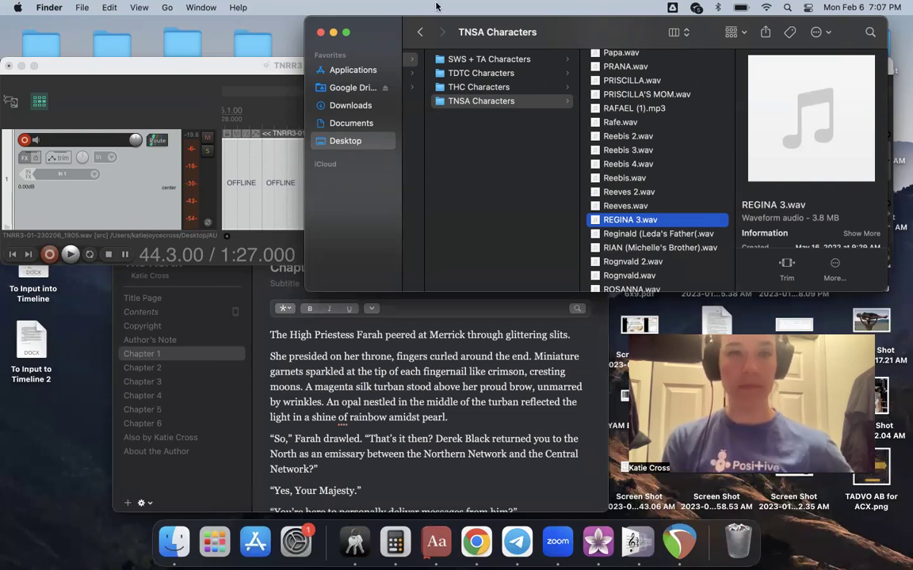
Switch back to REAPER, play back the Chapter 1 take and add a marker named Farah at 47.3.00.
{"action": "key", "text": "super+Tab"}
{"action": "left_click", "coordinate": [401, 200]}
{"action": "key", "text": "space"}
{"action": "key", "text": "space"}
{"action": "left_click", "coordinate": [335, 182]}
{"action": "key", "text": "shift+m"}
{"action": "type", "text": "Farah"}
{"action": "key", "text": "Return"}
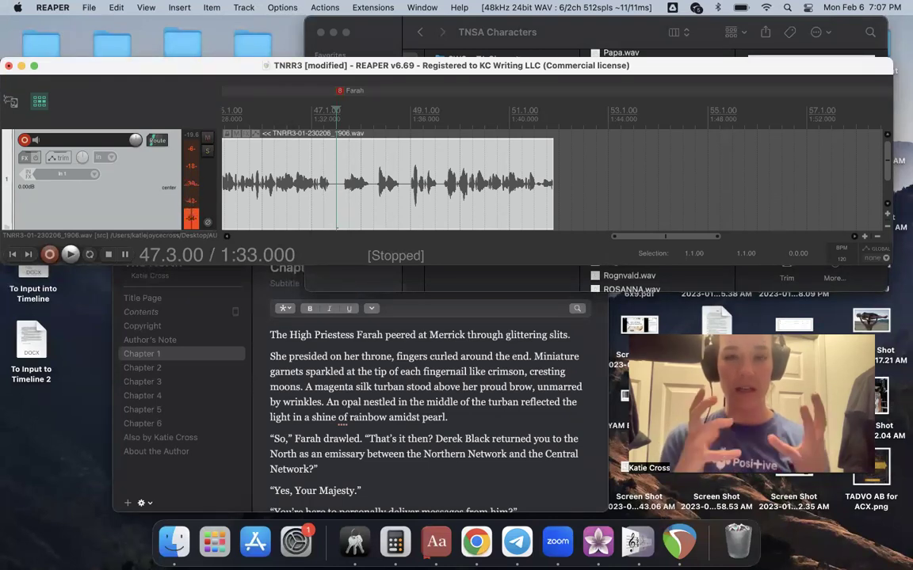
Find Geralyn 2.wav in Finder's TNSA Characters folder and listen to it as a voice reference.
{"action": "left_click", "coordinate": [641, 36]}
{"action": "scroll", "coordinate": [661, 225], "scroll_direction": "down", "scroll_amount": 5}
{"action": "scroll", "coordinate": [661, 254], "scroll_direction": "up", "scroll_amount": 10}
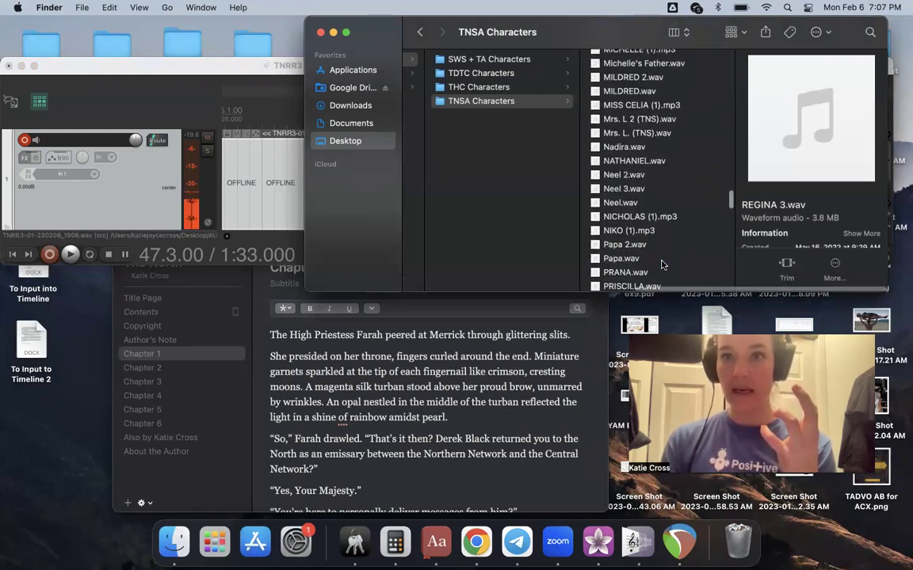
{"action": "scroll", "coordinate": [663, 264], "scroll_direction": "up", "scroll_amount": 15}
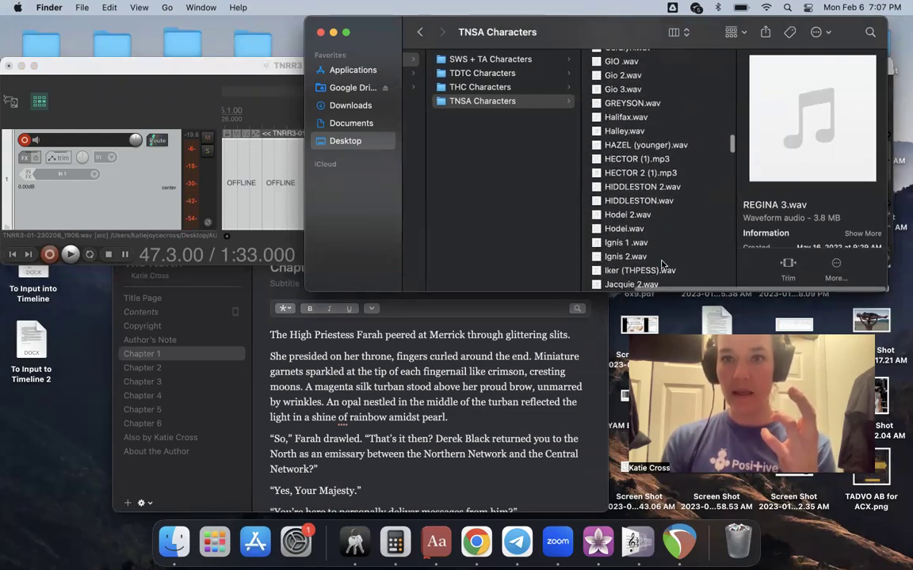
{"action": "scroll", "coordinate": [663, 265], "scroll_direction": "up", "scroll_amount": 3}
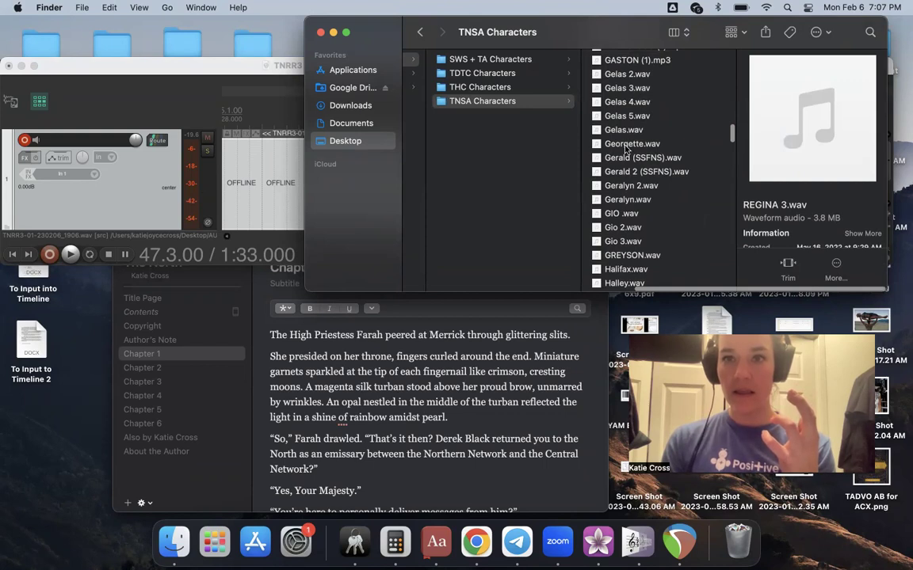
{"action": "left_click", "coordinate": [627, 186]}
{"action": "left_click", "coordinate": [812, 118]}
{"action": "key", "text": "XF86AudioRaiseVolume"}
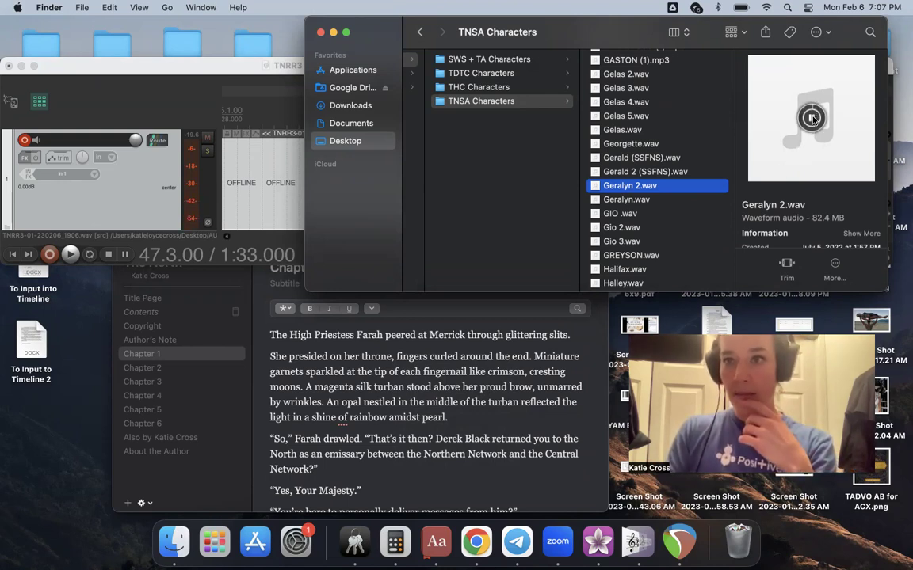
{"action": "left_click", "coordinate": [812, 118]}
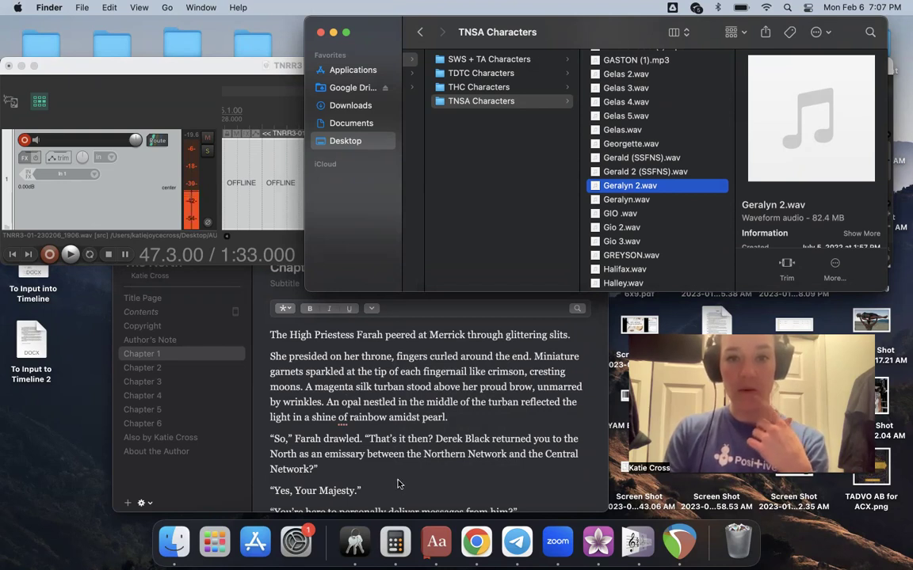
Re-record Farah's first line in REAPER from 47.3.00 and place the edit cursor at 52.4.00.
{"action": "left_click", "coordinate": [245, 99]}
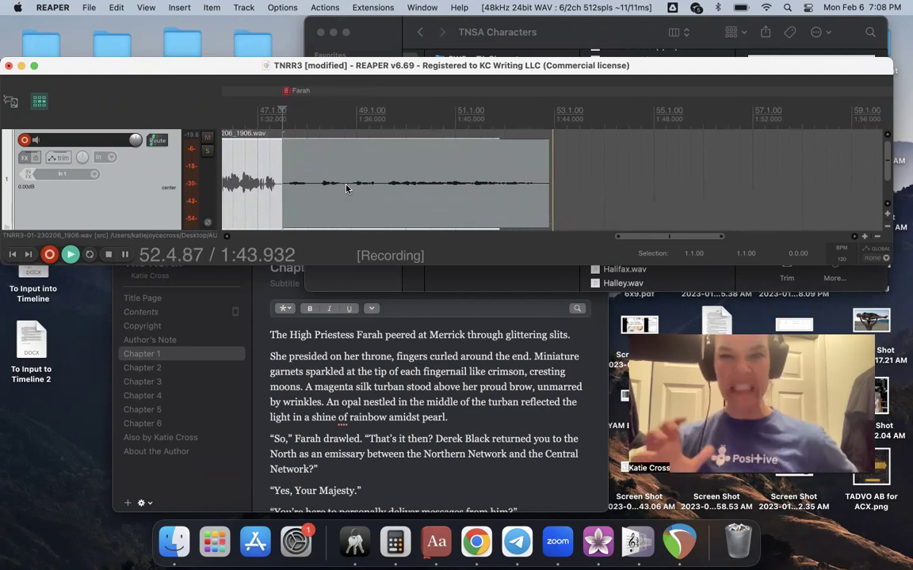
{"action": "key", "text": "space"}
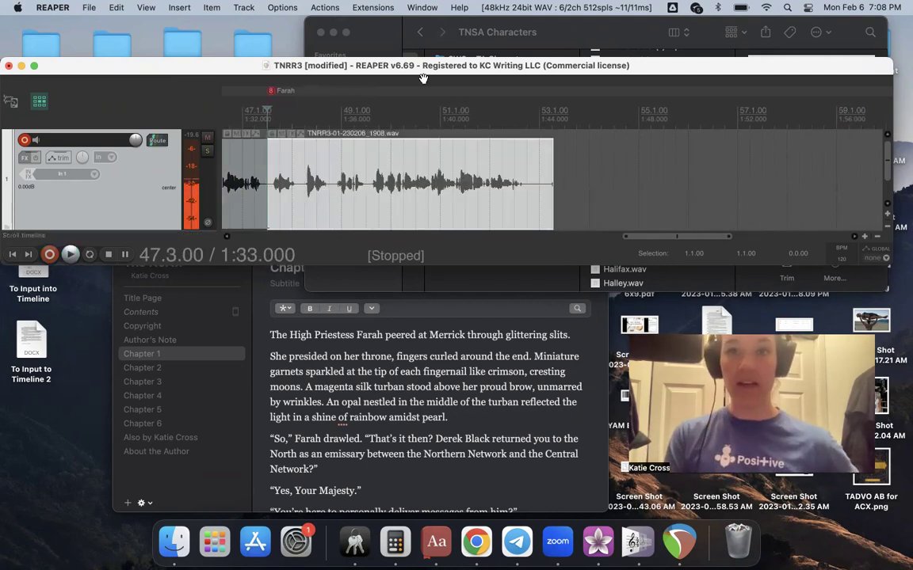
{"action": "left_click", "coordinate": [525, 151]}
{"action": "left_click", "coordinate": [35, 157]}
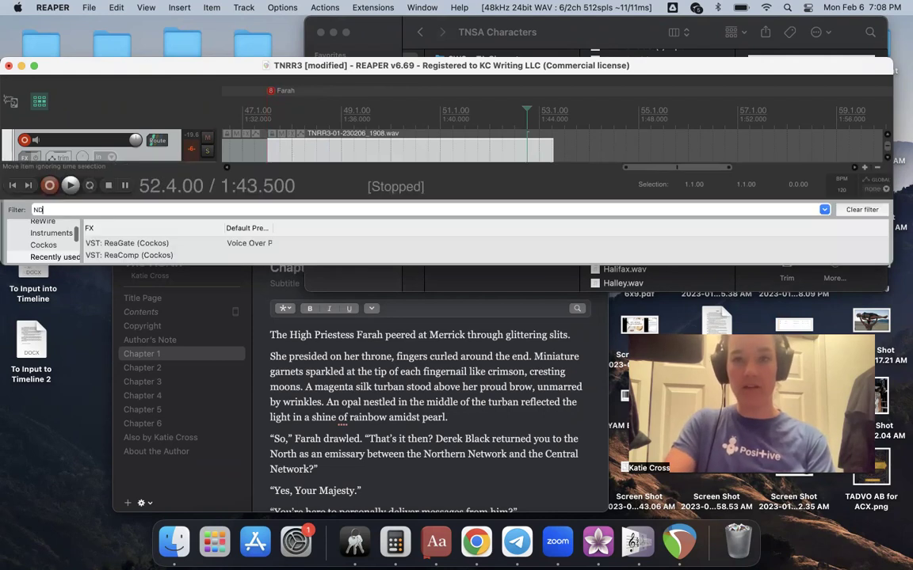
{"action": "type", "text": "NC"}
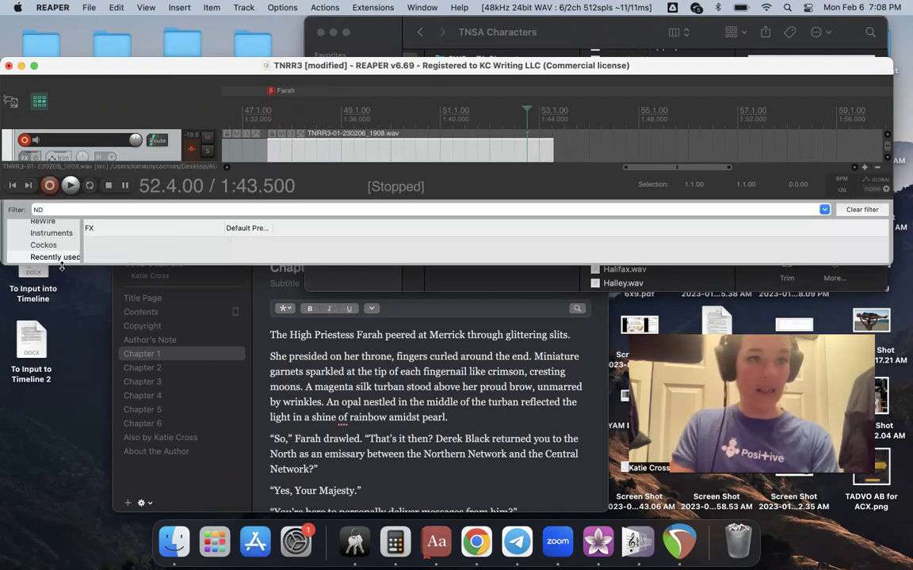
{"action": "left_click_drag", "start_coordinate": [61, 270], "coordinate": [66, 353]}
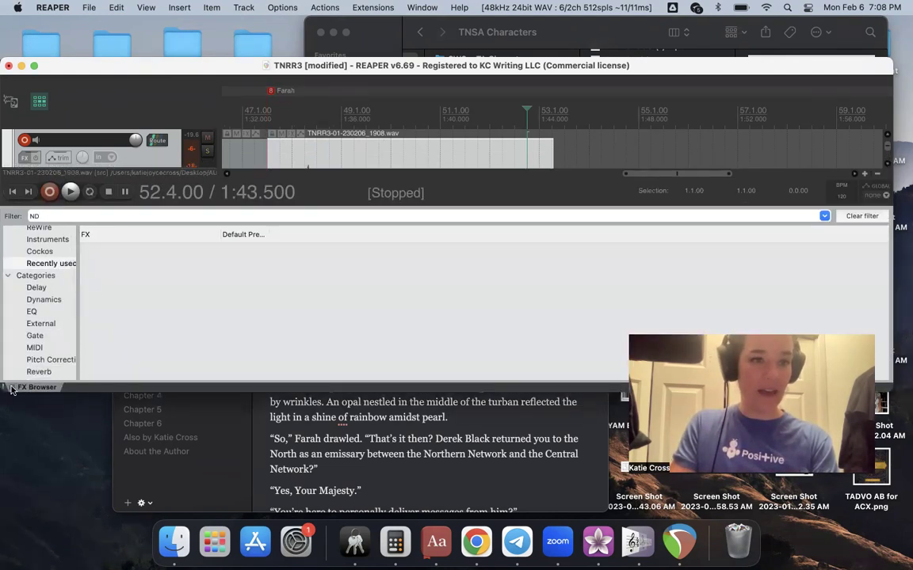
{"action": "left_click", "coordinate": [11, 351]}
{"action": "left_click_drag", "start_coordinate": [145, 393], "coordinate": [147, 270]}
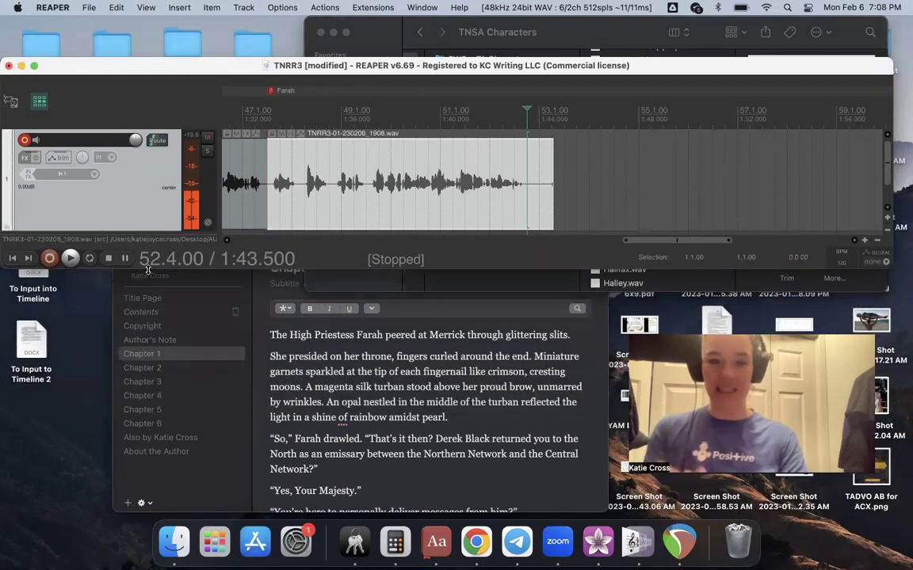
Add a marker named END at 52.4.00, at the close of Farah's first line.
{"action": "key", "text": "shift+m"}
{"action": "type", "text": "END"}
{"action": "key", "text": "Return"}
Record the next lines of Chapter 1 dialogue from 52.4.00, following the manuscript.
{"action": "scroll", "coordinate": [504, 476], "scroll_direction": "down", "scroll_amount": 5}
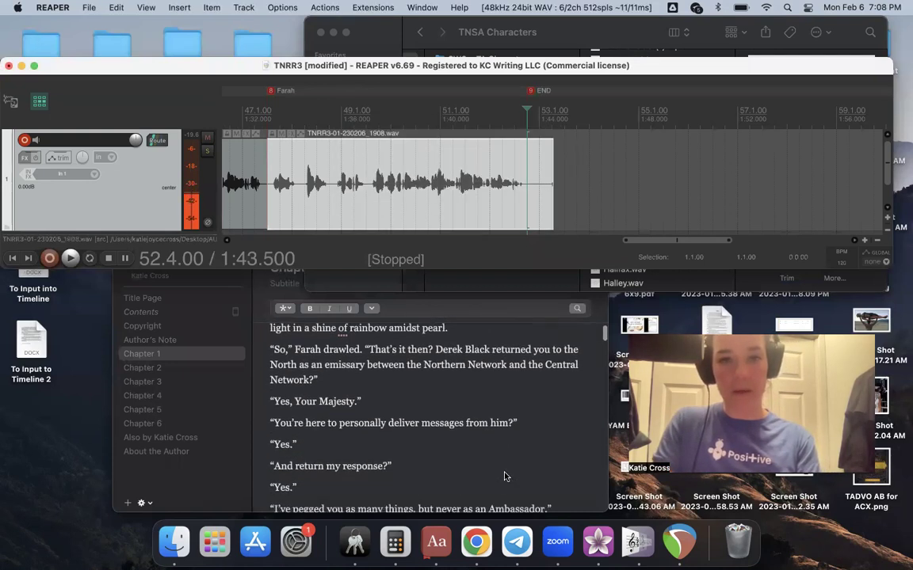
{"action": "key", "text": "super+r"}
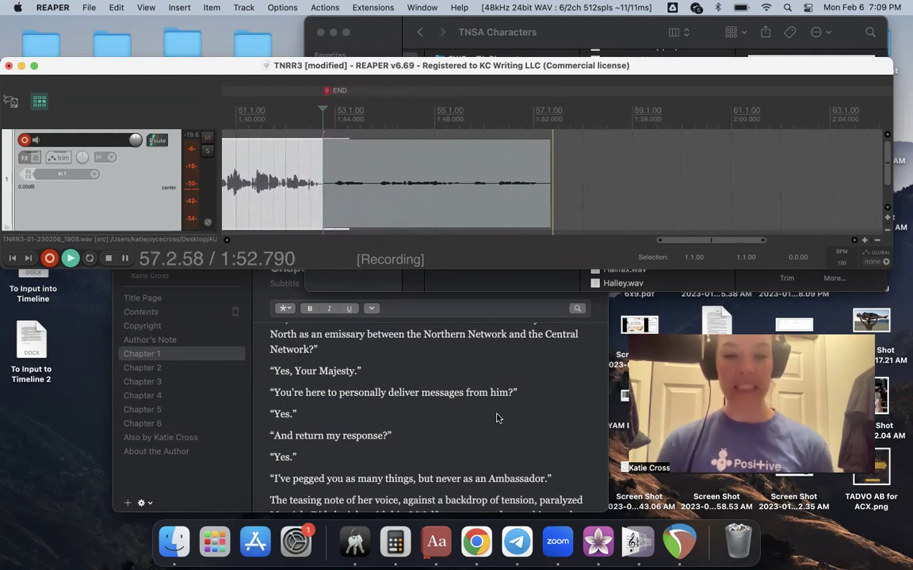
{"action": "key", "text": "space"}
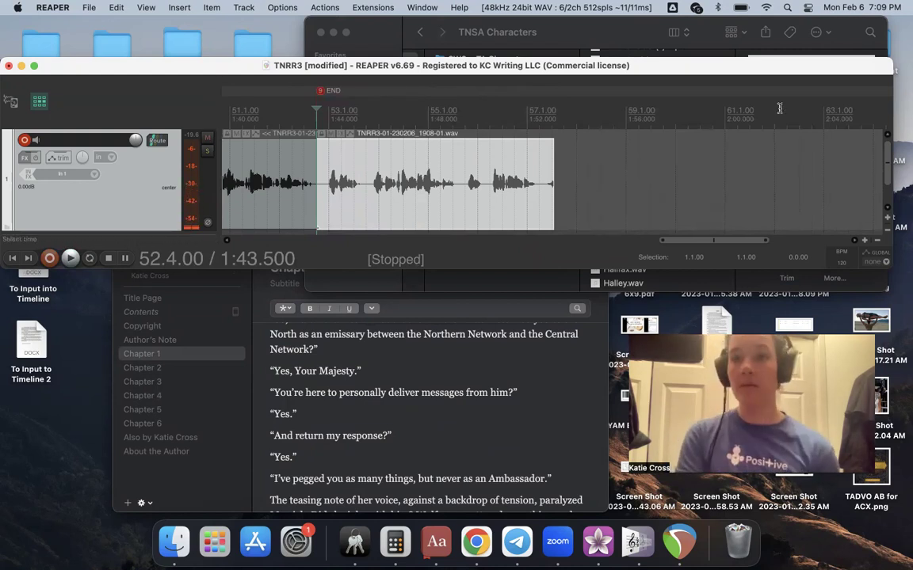
Find REGINA 3.wav in Finder's TNSA Characters folder and listen to it as a voice reference.
{"action": "key", "text": "super+Tab"}
{"action": "scroll", "coordinate": [655, 249], "scroll_direction": "down", "scroll_amount": 5}
{"action": "scroll", "coordinate": [655, 248], "scroll_direction": "down", "scroll_amount": 10}
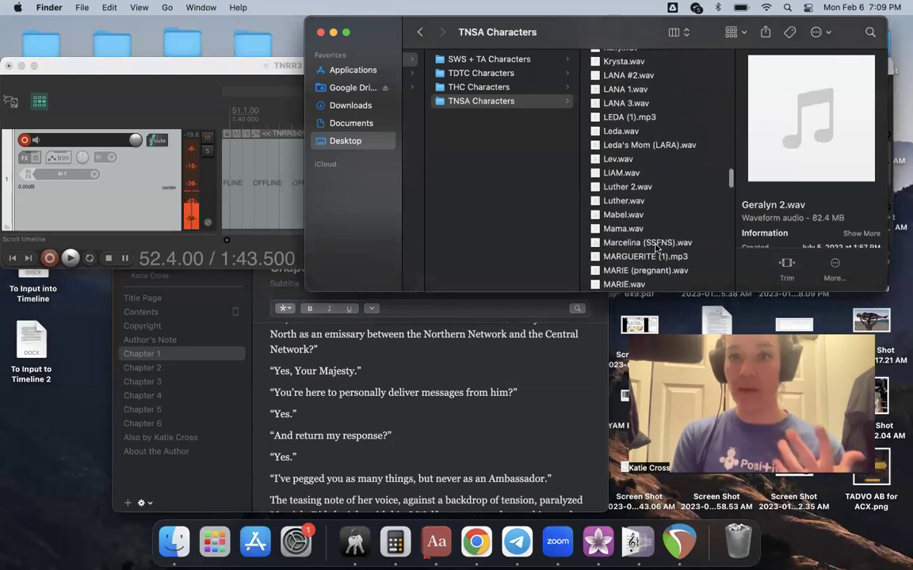
{"action": "scroll", "coordinate": [655, 247], "scroll_direction": "down", "scroll_amount": 2}
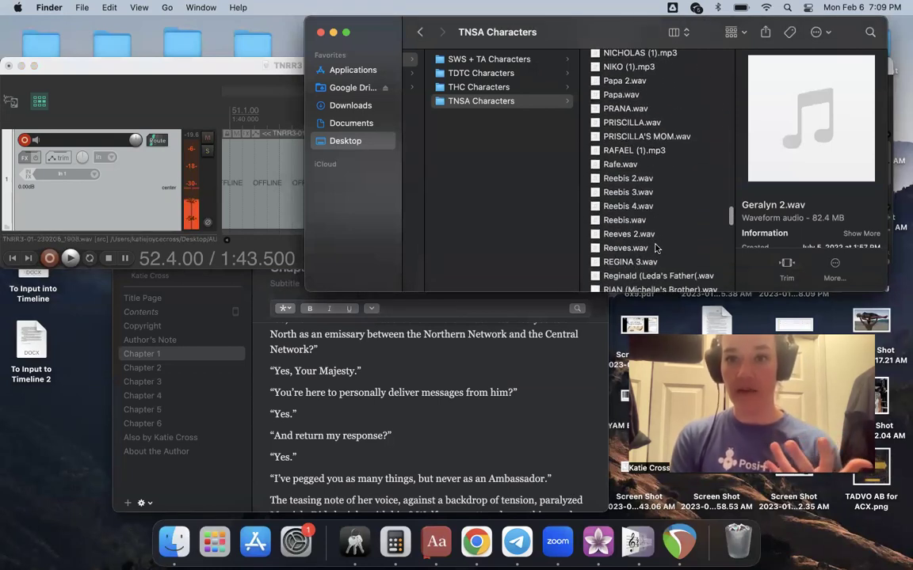
{"action": "scroll", "coordinate": [645, 254], "scroll_direction": "down", "scroll_amount": 5}
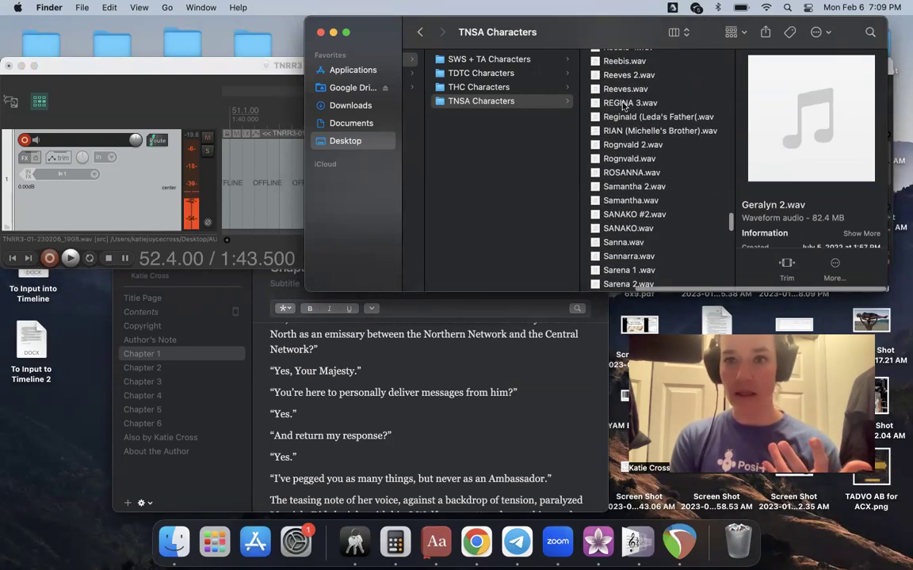
{"action": "left_click", "coordinate": [624, 104]}
{"action": "left_click", "coordinate": [811, 118]}
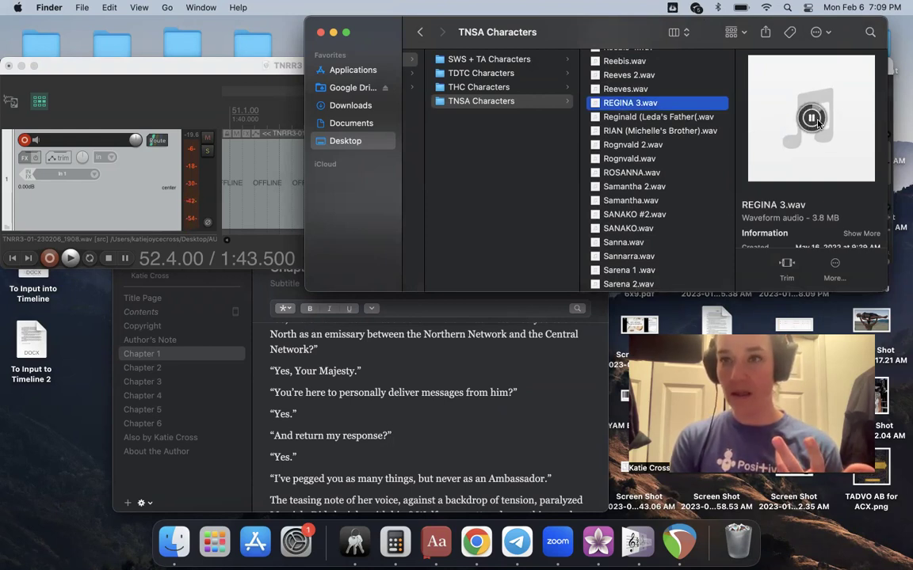
{"action": "left_click", "coordinate": [811, 119]}
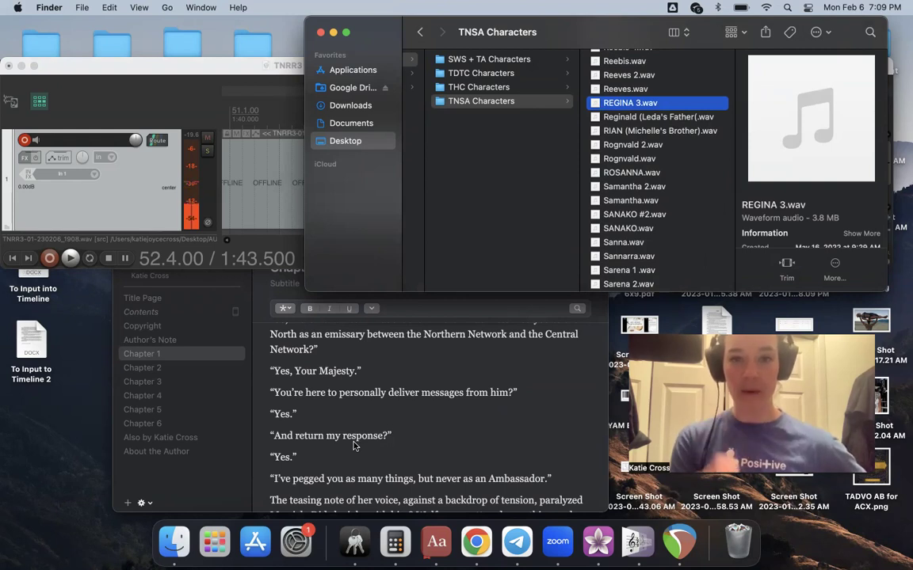
Re-record Farah's first line in REAPER from the Farah marker and move the END marker back to about 52.2.00.
{"action": "scroll", "coordinate": [353, 446], "scroll_direction": "up", "scroll_amount": 3}
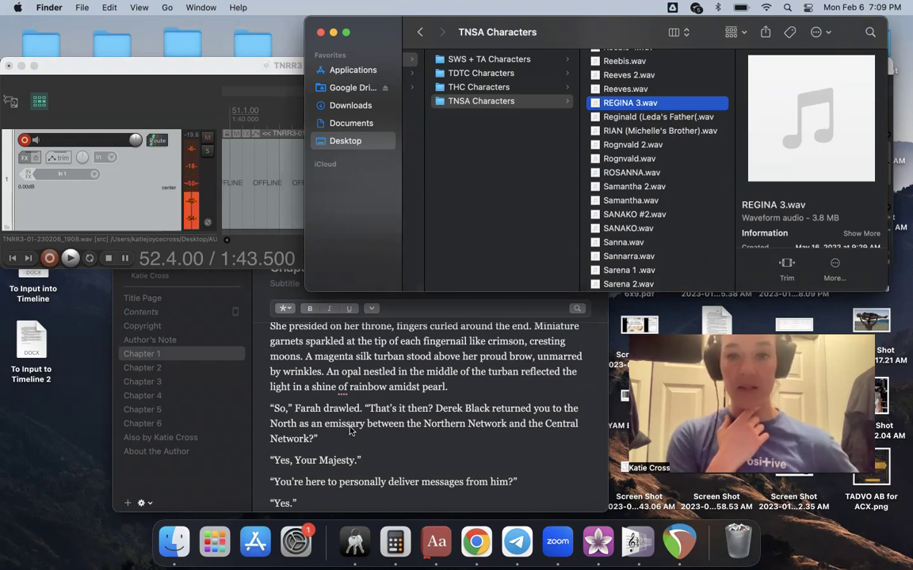
{"action": "scroll", "coordinate": [350, 430], "scroll_direction": "down", "scroll_amount": 5}
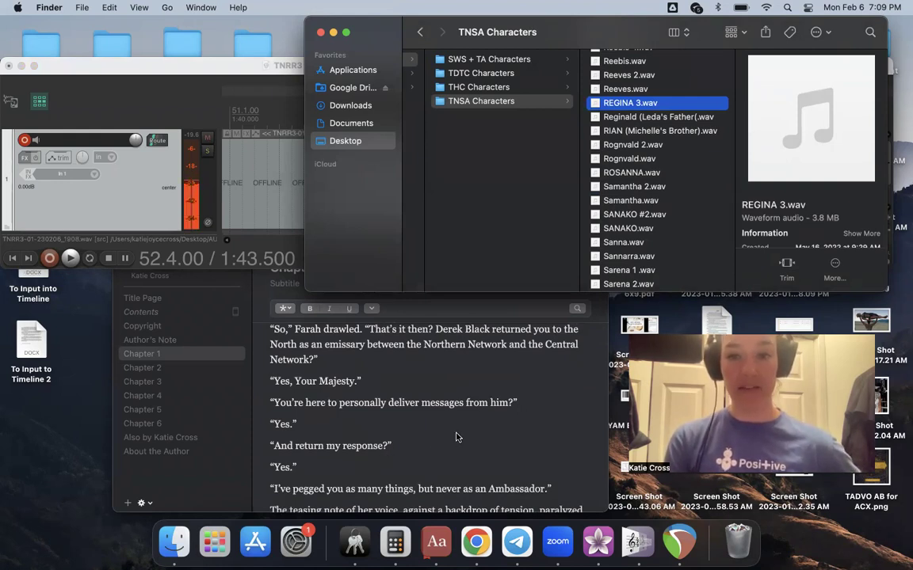
{"action": "scroll", "coordinate": [431, 431], "scroll_direction": "up", "scroll_amount": 3}
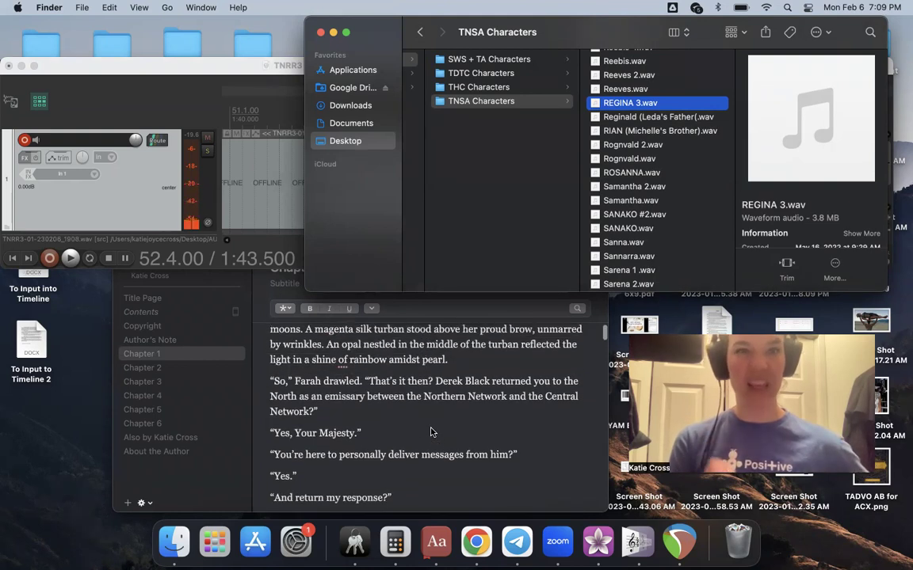
{"action": "left_click", "coordinate": [153, 59]}
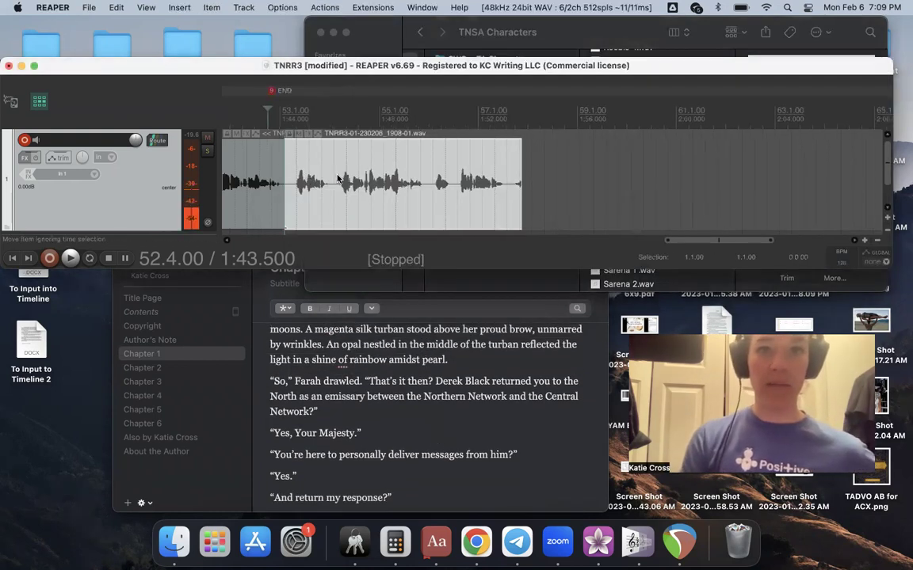
{"action": "scroll", "coordinate": [339, 178], "scroll_direction": "down", "scroll_amount": 2}
{"action": "scroll", "coordinate": [301, 170], "scroll_direction": "left", "scroll_amount": 1}
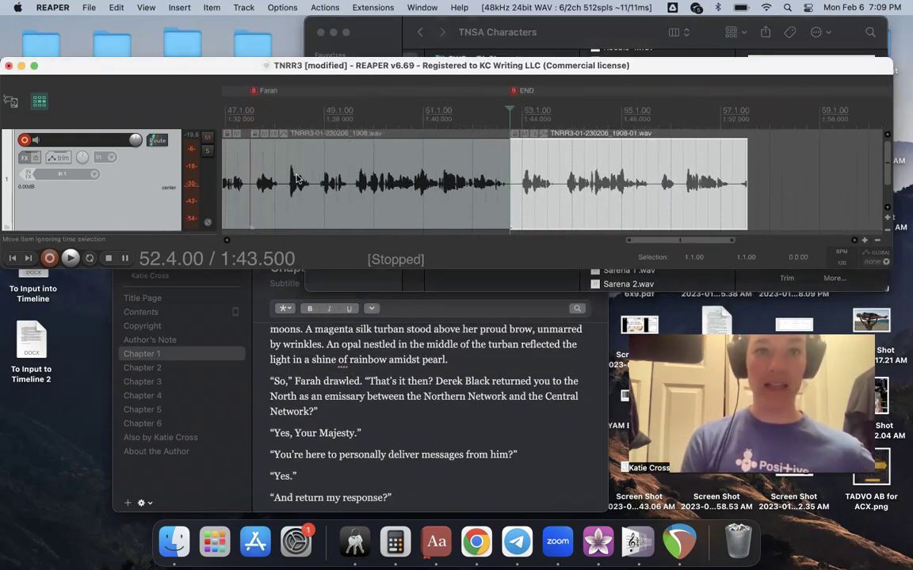
{"action": "left_click", "coordinate": [250, 160]}
{"action": "key", "text": "super+r"}
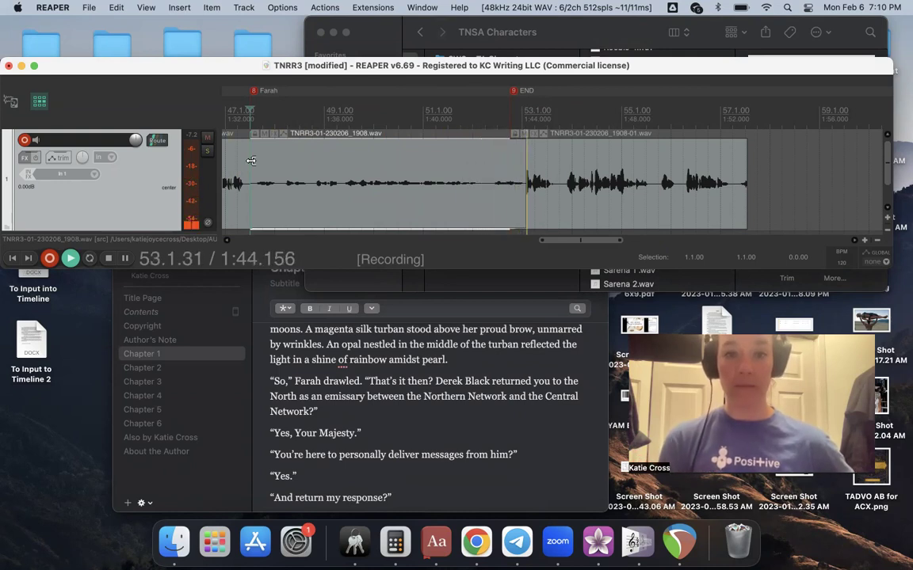
{"action": "key", "text": "space"}
{"action": "left_click", "coordinate": [483, 151]}
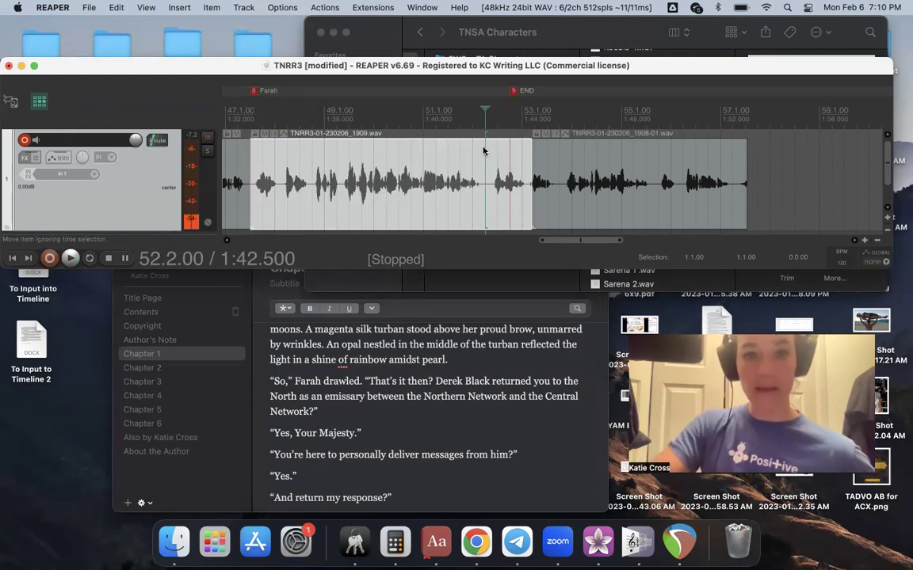
{"action": "mouse_move", "coordinate": [516, 94]}
{"action": "left_mouse_down"}
{"action": "mouse_move", "coordinate": [481, 93]}
{"action": "mouse_move", "coordinate": [489, 95]}
{"action": "left_mouse_up"}
Record the dialogue after Farah's first line from 52.2.00, starting at "Yes, Your Majesty.".
{"action": "key", "text": "super+r"}
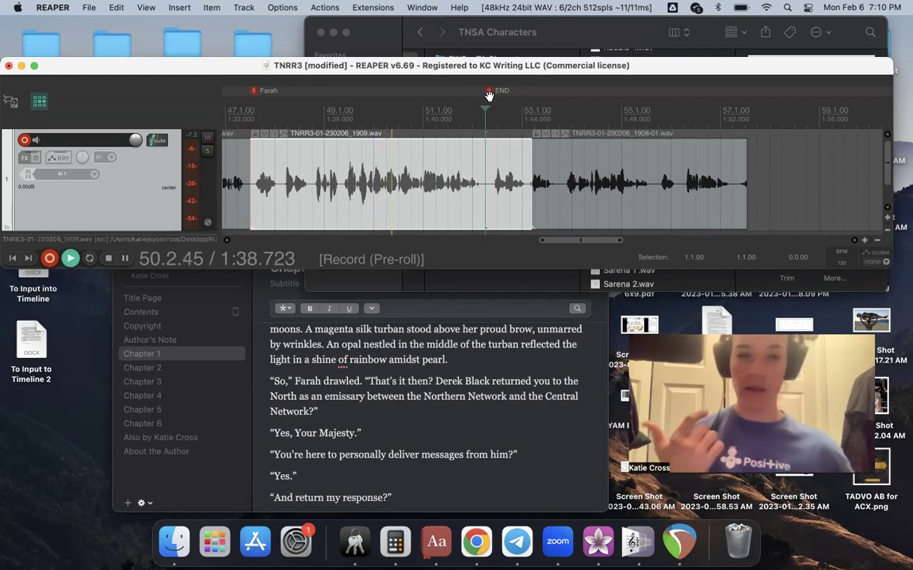
{"action": "scroll", "coordinate": [470, 495], "scroll_direction": "down", "scroll_amount": 2}
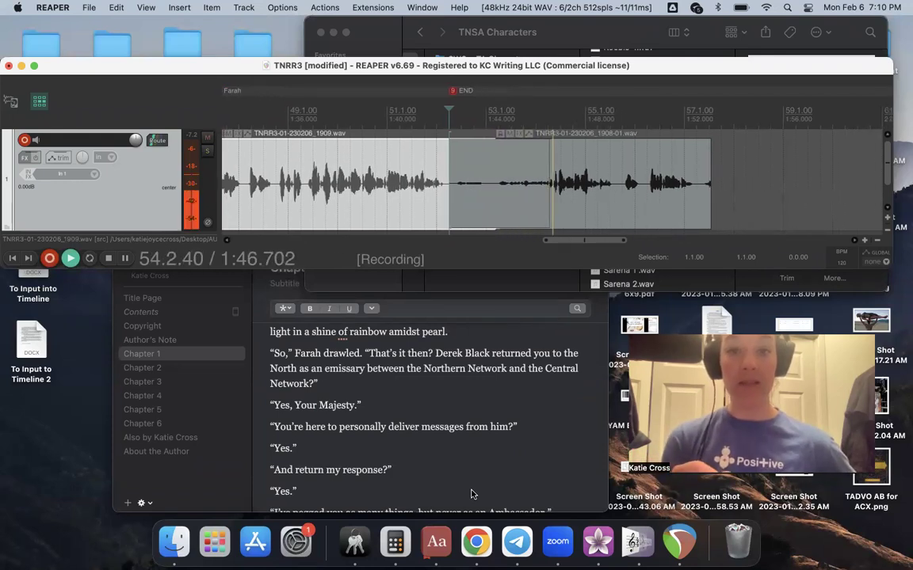
{"action": "scroll", "coordinate": [471, 494], "scroll_direction": "down", "scroll_amount": 2}
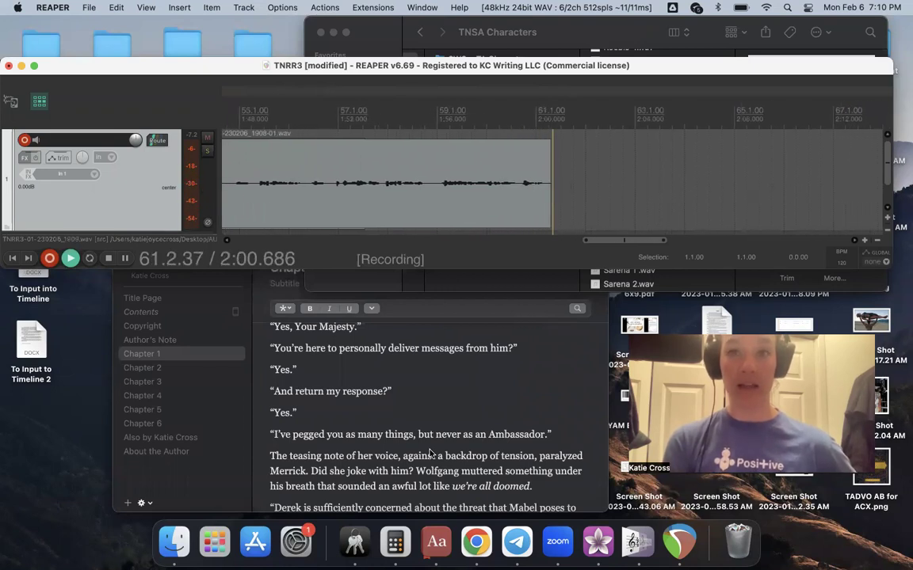
{"action": "key", "text": "space"}
{"action": "left_click", "coordinate": [534, 138]}
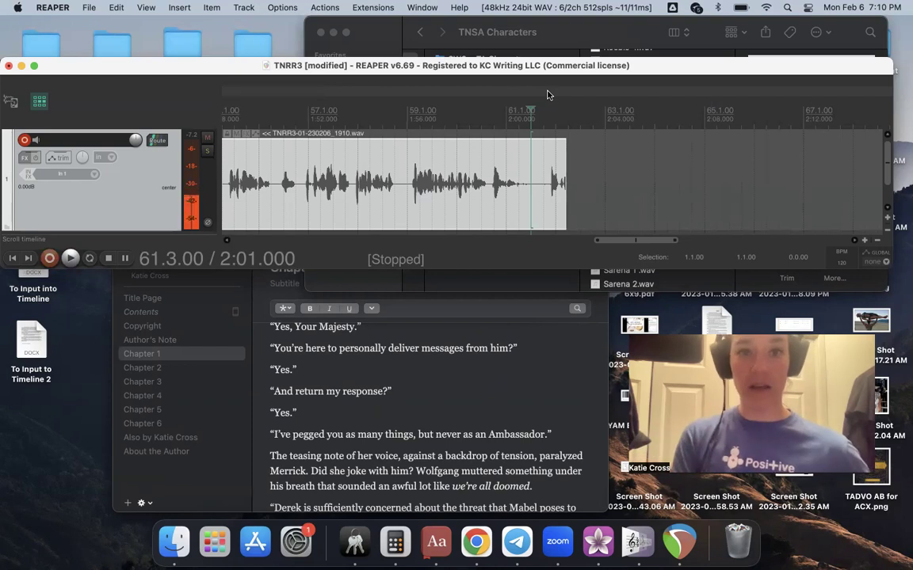
Re-record the dialogue from about bar 56 and place the edit cursor at 65.2.00.
{"action": "left_click", "coordinate": [272, 173]}
{"action": "key", "text": "ctrl+r"}
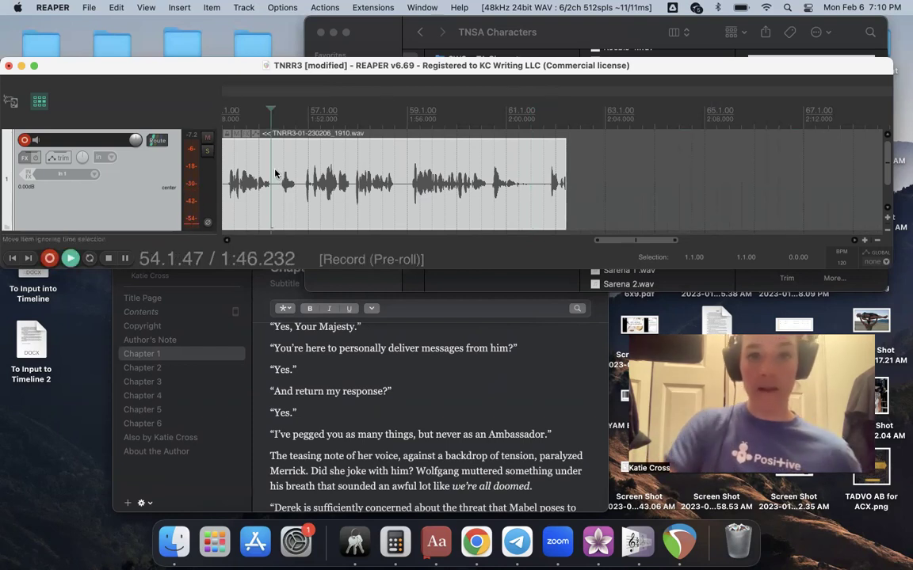
{"action": "scroll", "coordinate": [340, 450], "scroll_direction": "down", "scroll_amount": 1}
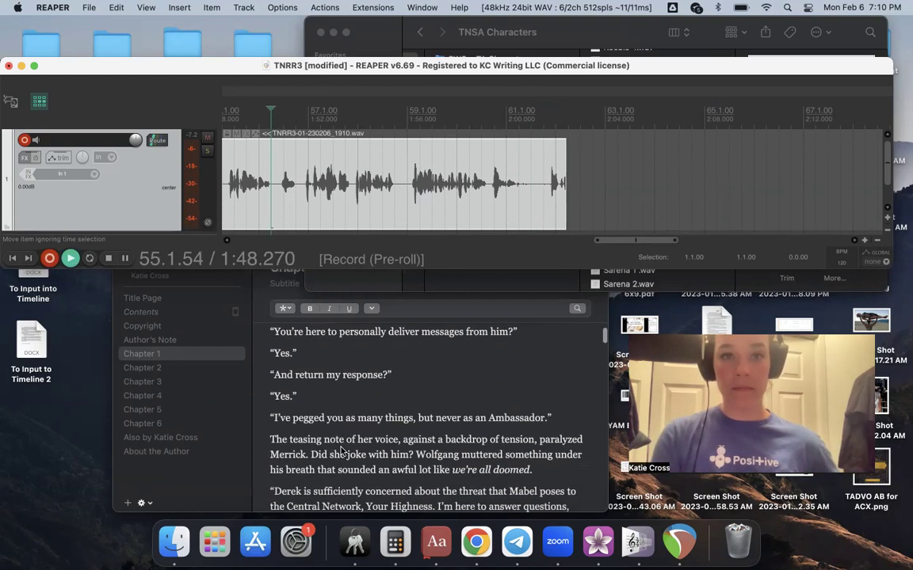
{"action": "scroll", "coordinate": [340, 450], "scroll_direction": "down", "scroll_amount": 3}
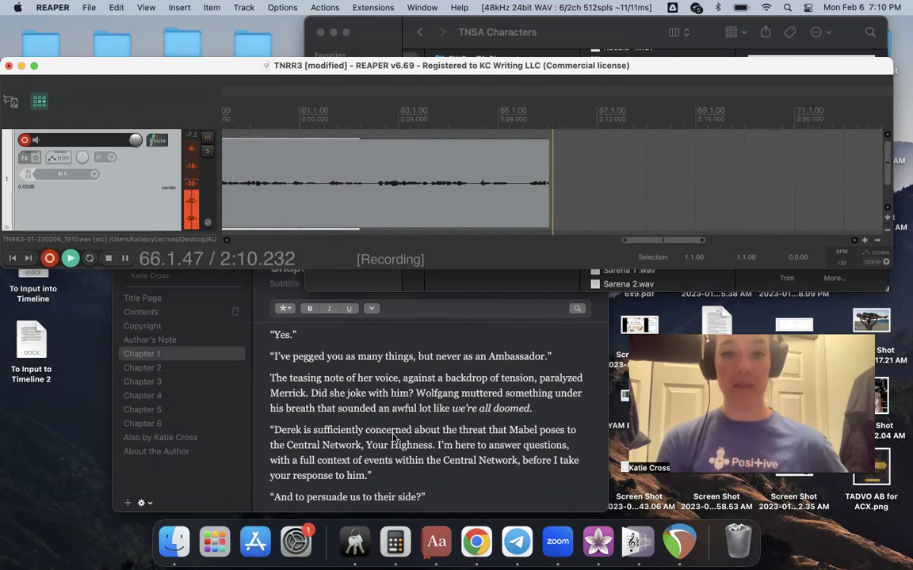
{"action": "key", "text": "space"}
{"action": "left_click", "coordinate": [523, 192]}
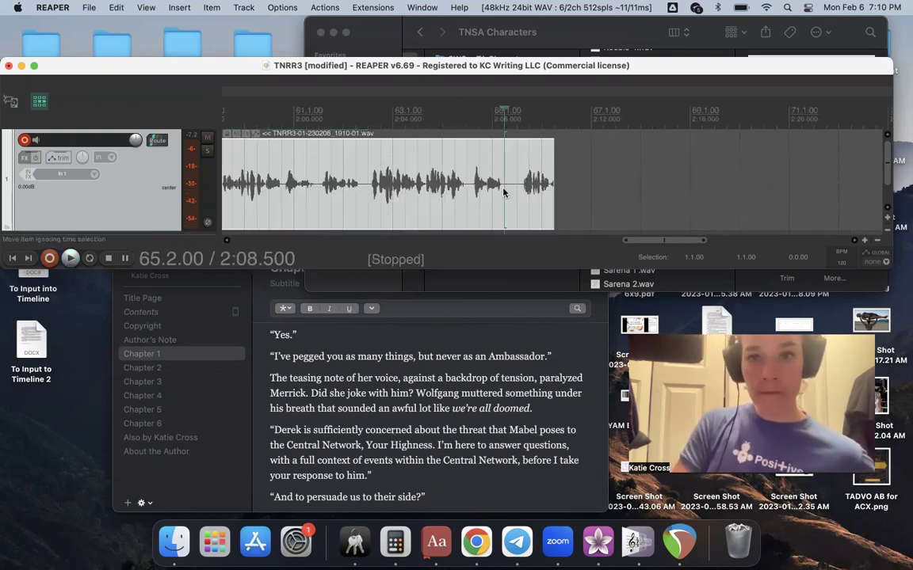
Record the passage beginning "Derek is sufficiently concerned" from 65.2.00 and play the take back.
{"action": "key", "text": "super+r"}
{"action": "scroll", "coordinate": [451, 416], "scroll_direction": "down", "scroll_amount": 3}
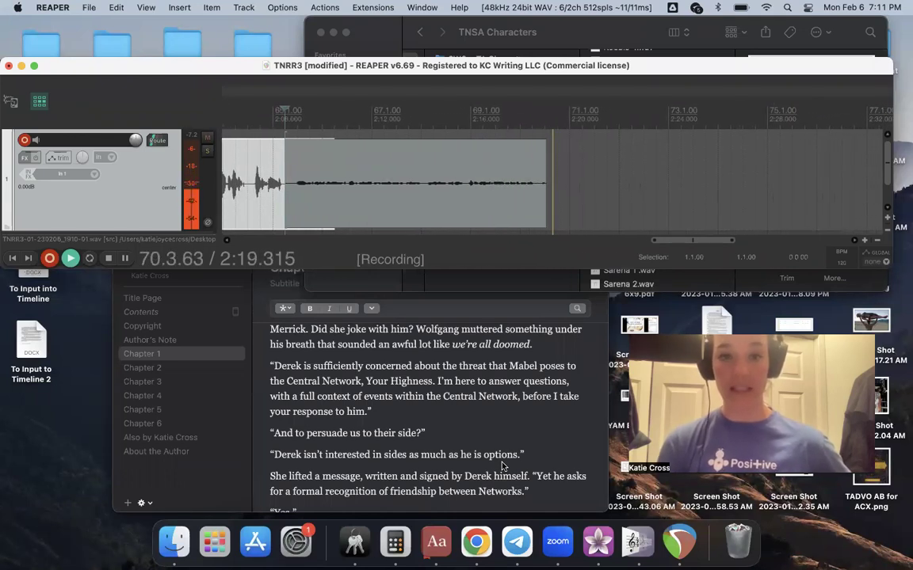
{"action": "key", "text": "space"}
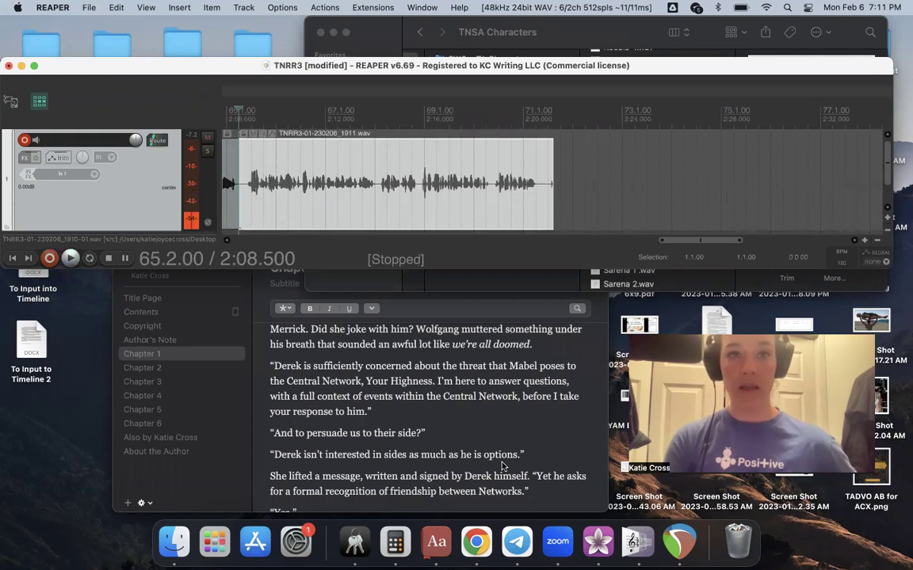
{"action": "key", "text": "space"}
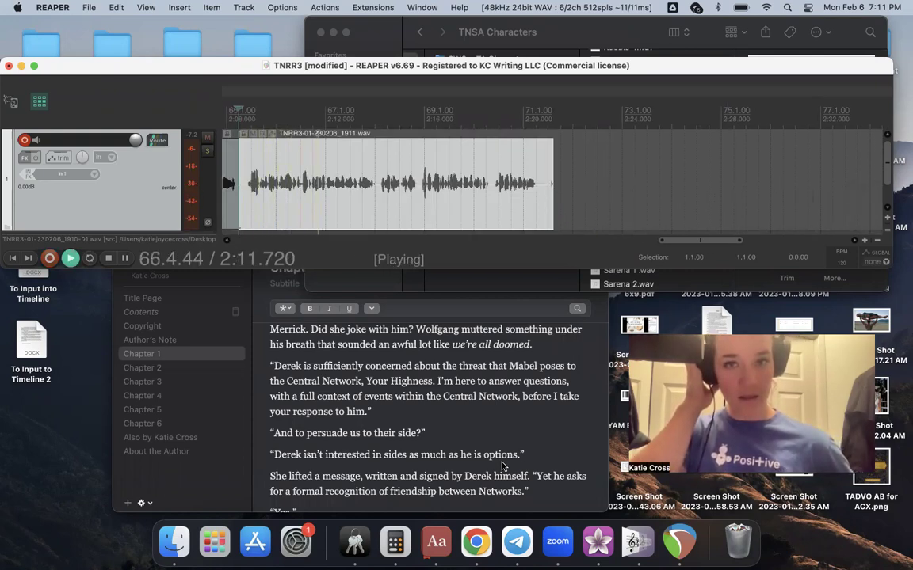
{"action": "key", "text": "space"}
Re-record from 65.2.00 and continue through the manuscript to the exchange about Mabel, stopping at about bar 102.
{"action": "key", "text": "super+r"}
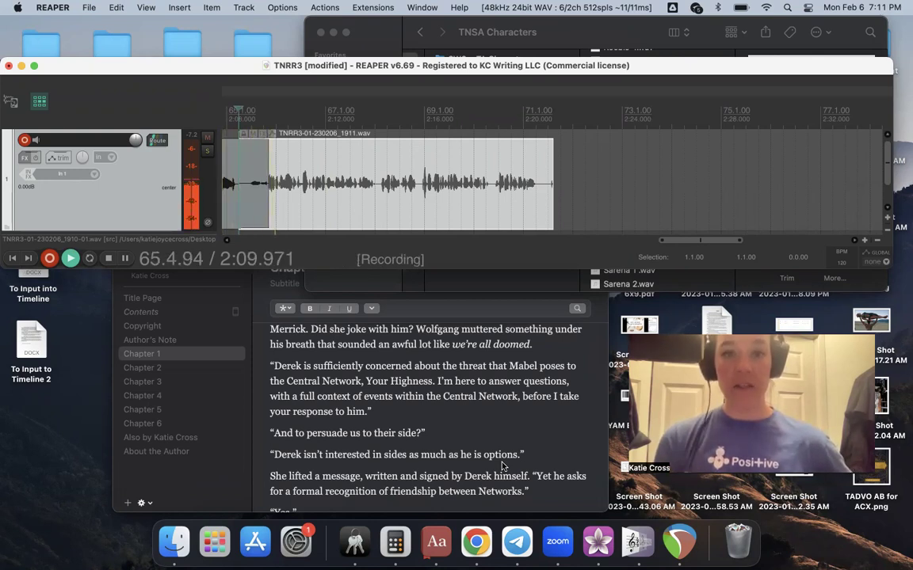
{"action": "key", "text": "space"}
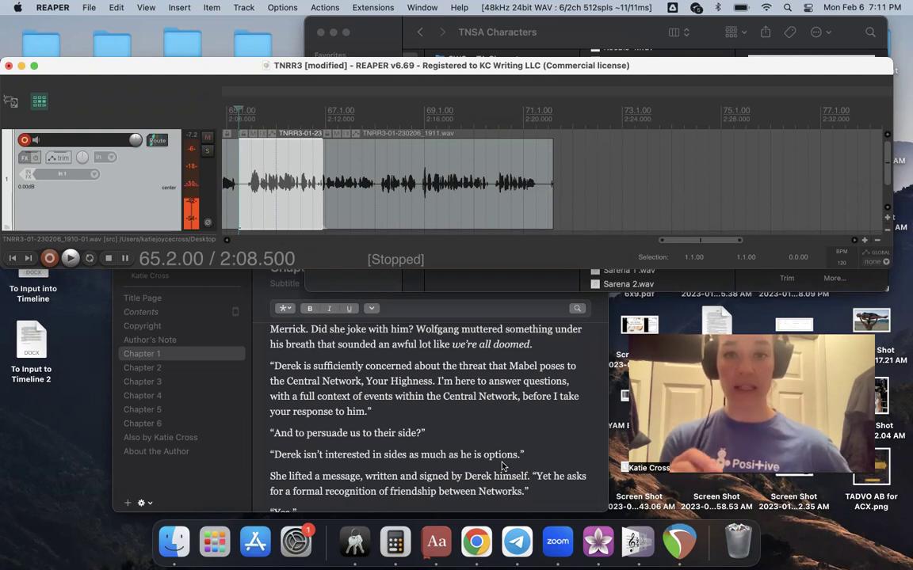
{"action": "key", "text": "super+r"}
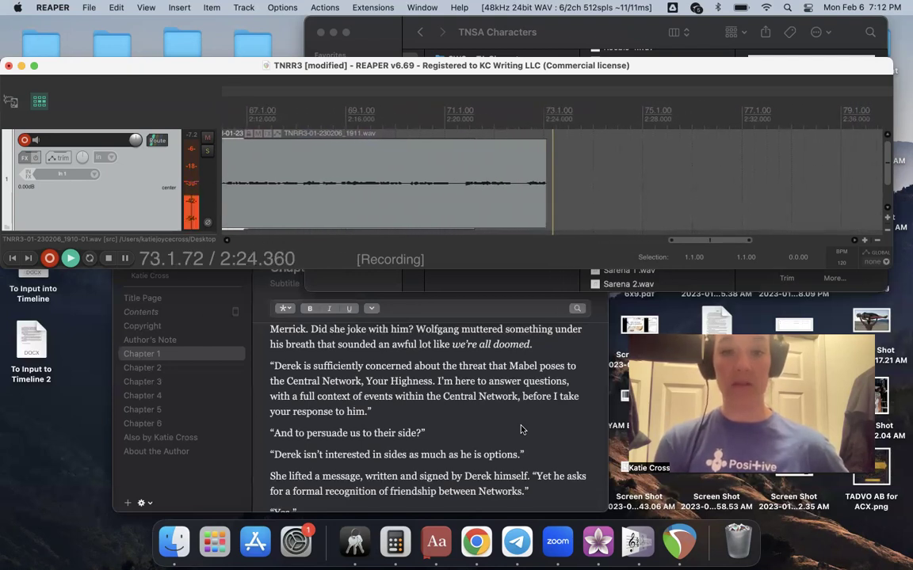
{"action": "scroll", "coordinate": [520, 430], "scroll_direction": "down", "scroll_amount": 2}
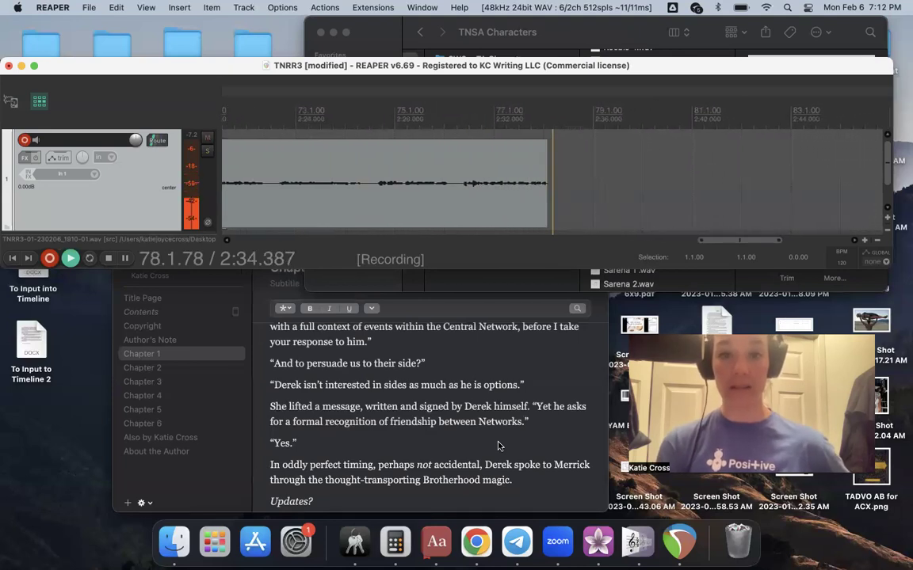
{"action": "scroll", "coordinate": [498, 446], "scroll_direction": "down", "scroll_amount": 3}
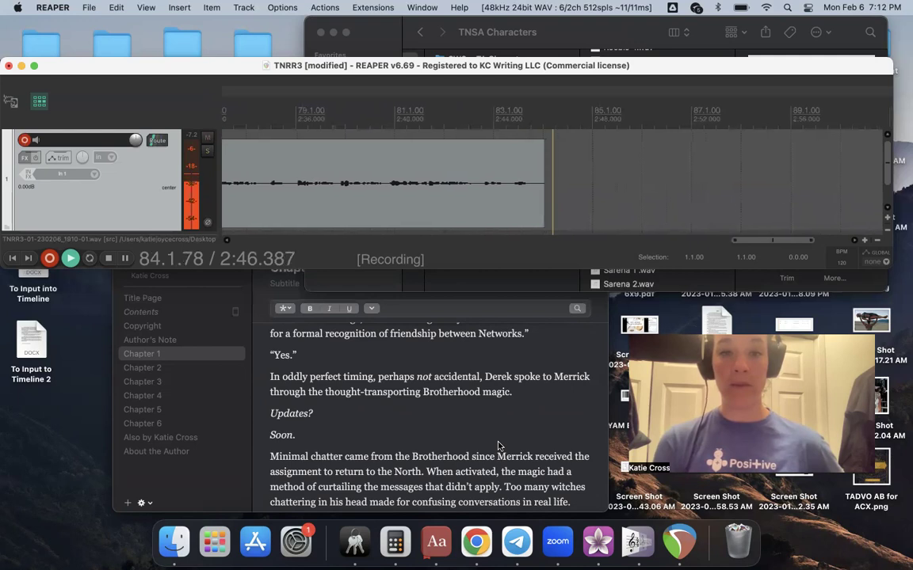
{"action": "scroll", "coordinate": [497, 487], "scroll_direction": "down", "scroll_amount": 5}
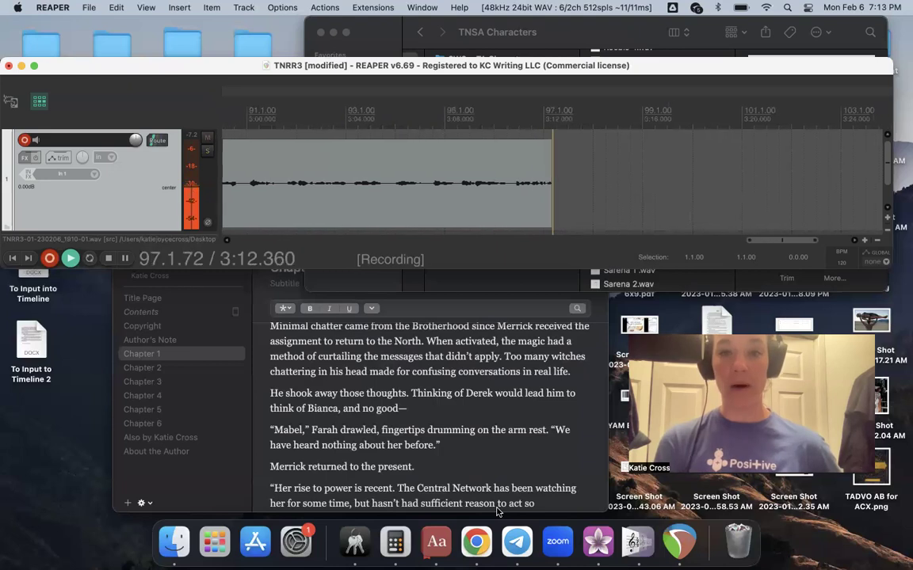
{"action": "scroll", "coordinate": [518, 435], "scroll_direction": "down", "scroll_amount": 5}
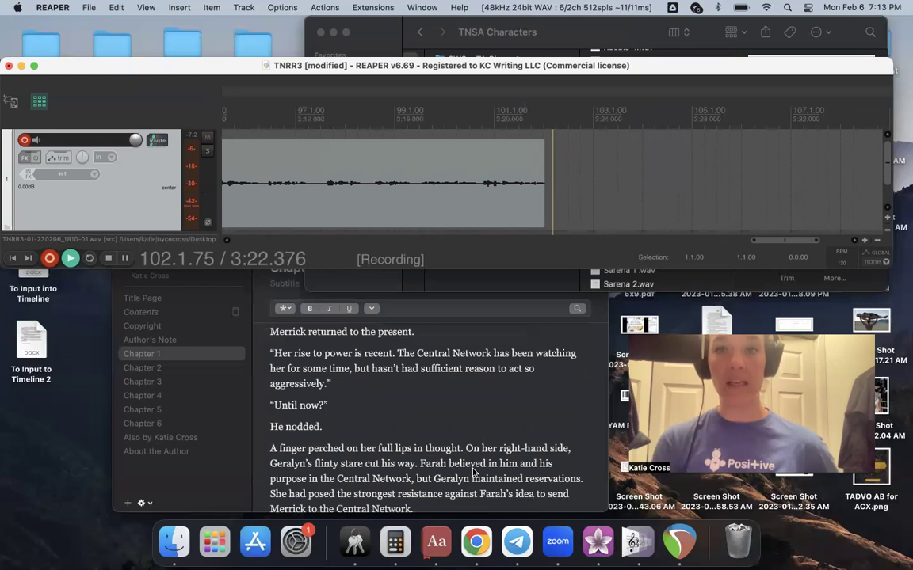
{"action": "key", "text": "space"}
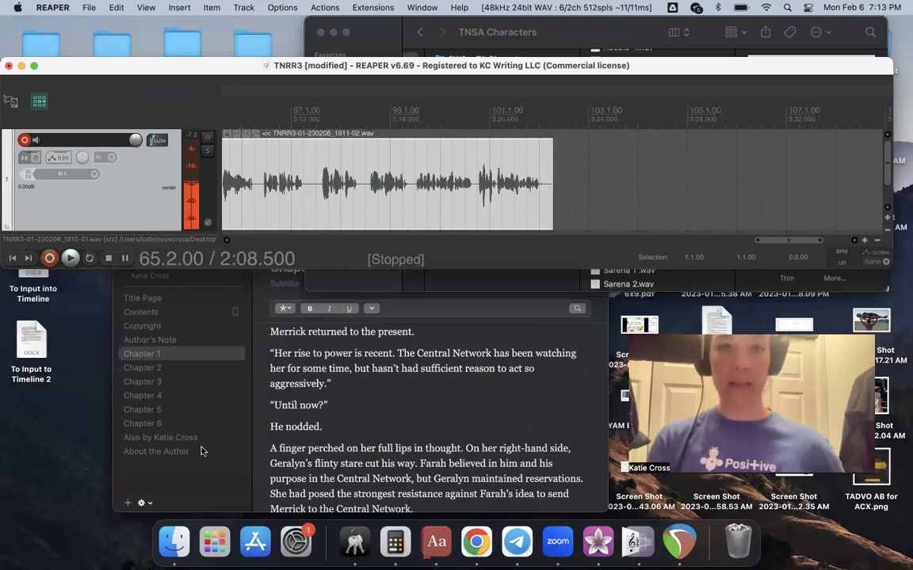
Play back the latest recording from 95.4.00 to check the exchange about Mabel.
{"action": "left_click", "coordinate": [236, 138]}
{"action": "left_click", "coordinate": [234, 155]}
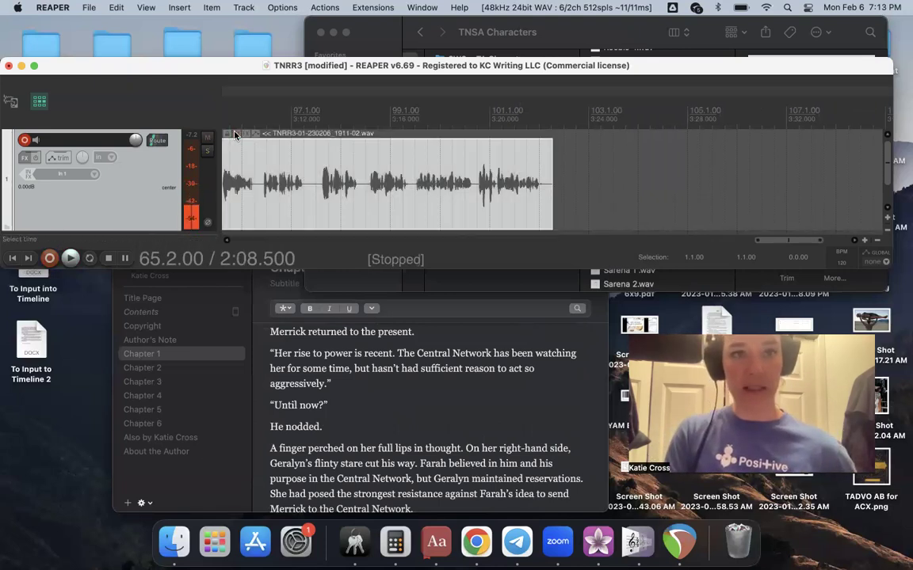
{"action": "key", "text": "space"}
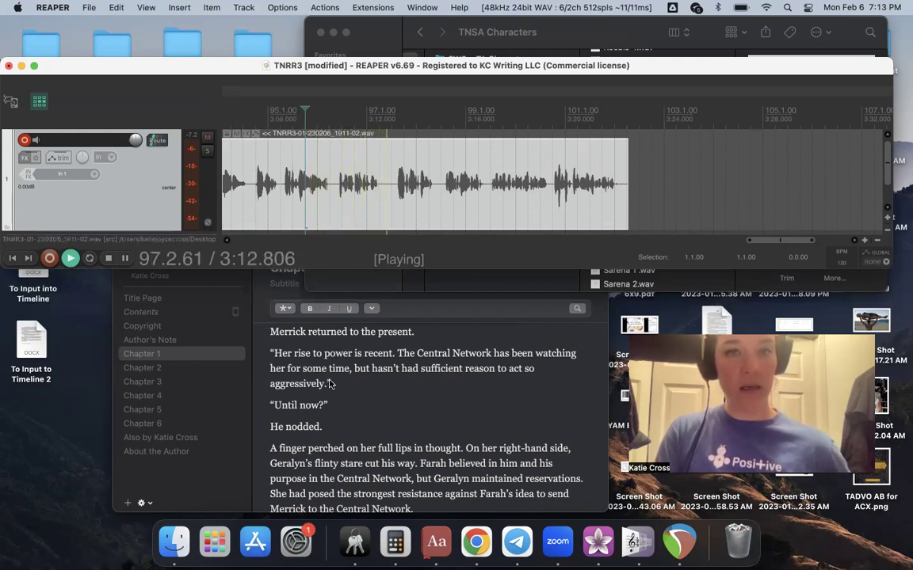
{"action": "key", "text": "space"}
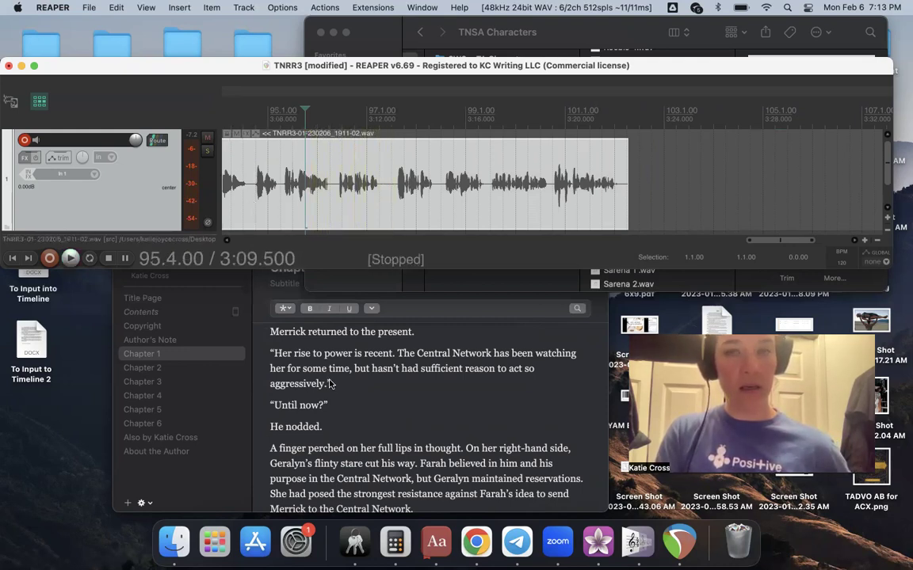
Re-record from 100.4.00 through the manuscript passage about Farah and Geralyn, stopping at about bar 111.
{"action": "left_click", "coordinate": [554, 208]}
{"action": "key", "text": "super+r"}
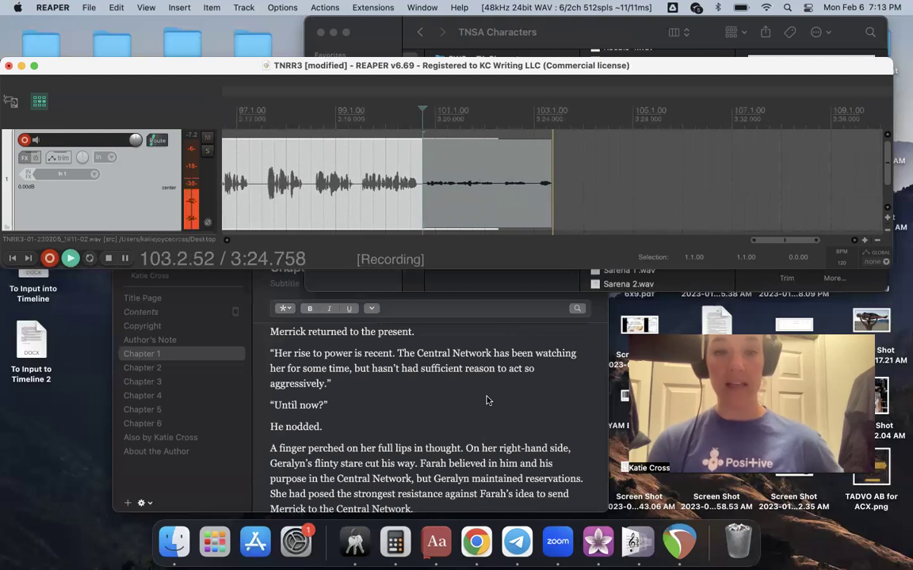
{"action": "scroll", "coordinate": [474, 462], "scroll_direction": "down", "scroll_amount": 4}
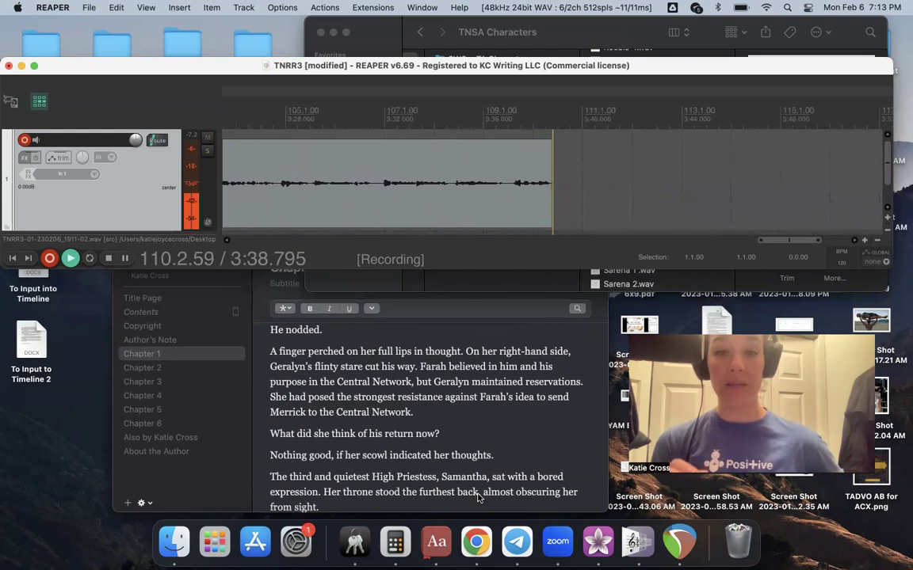
{"action": "key", "text": "space"}
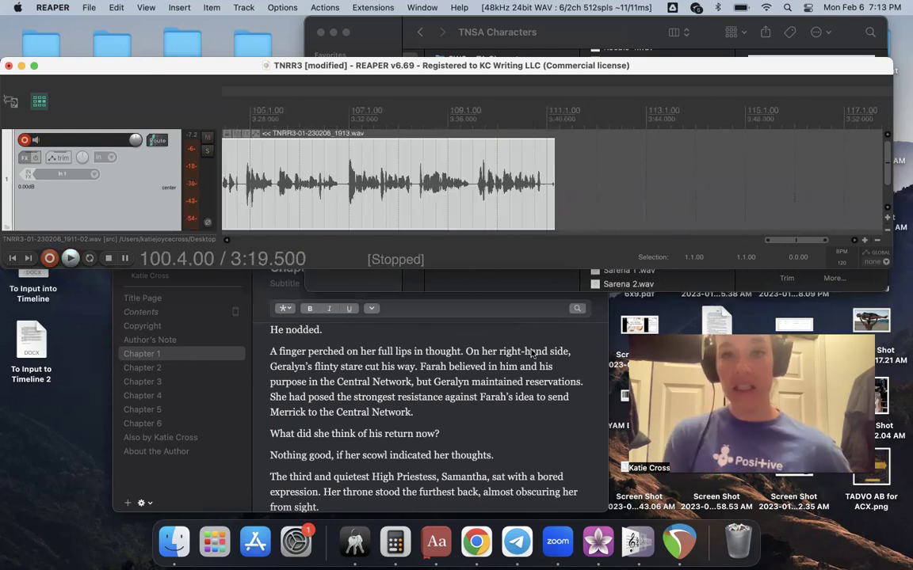
Re-record from 109.3.00 through the Samantha and waterfall descriptions to Farah's question about Mabel, stopping at about bar 127.
{"action": "left_click", "coordinate": [473, 183]}
{"action": "key", "text": "super+r"}
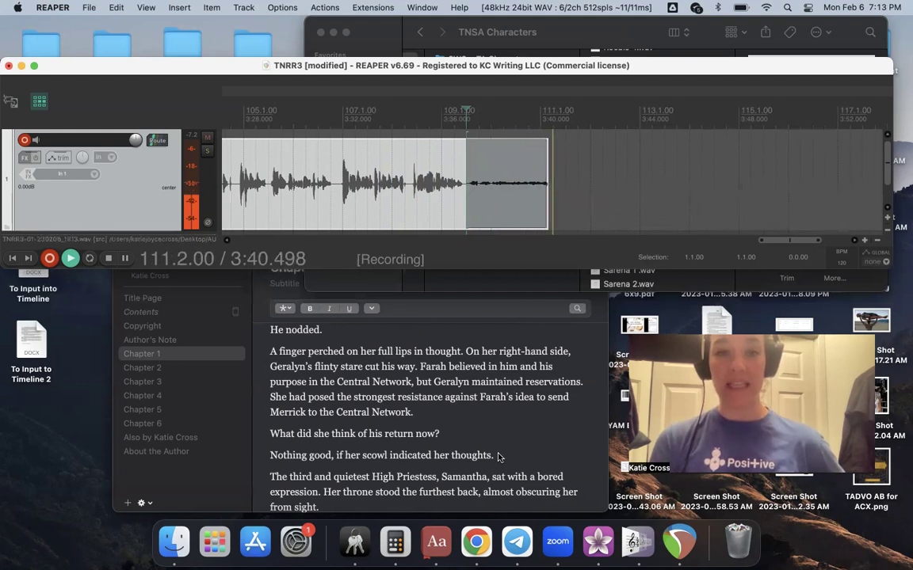
{"action": "scroll", "coordinate": [499, 457], "scroll_direction": "down", "scroll_amount": 3}
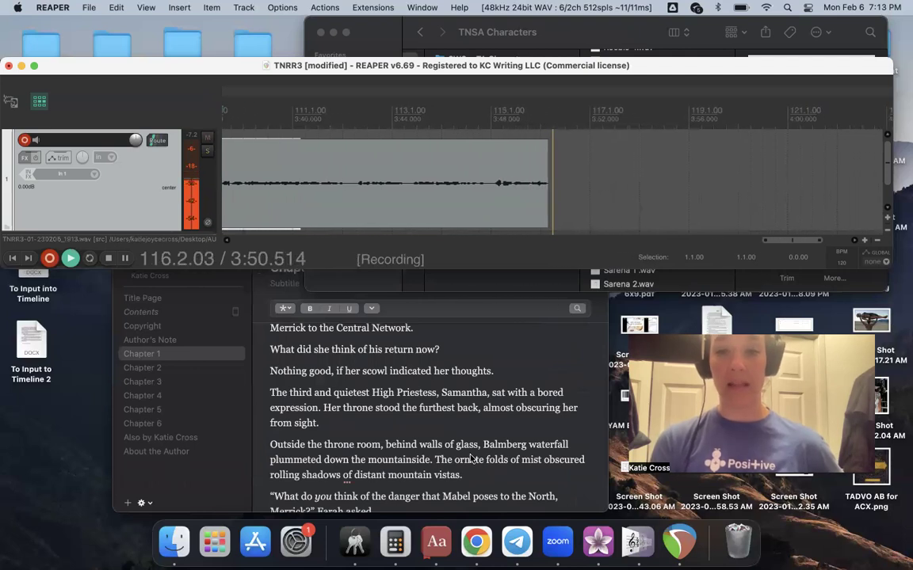
{"action": "scroll", "coordinate": [472, 458], "scroll_direction": "down", "scroll_amount": 3}
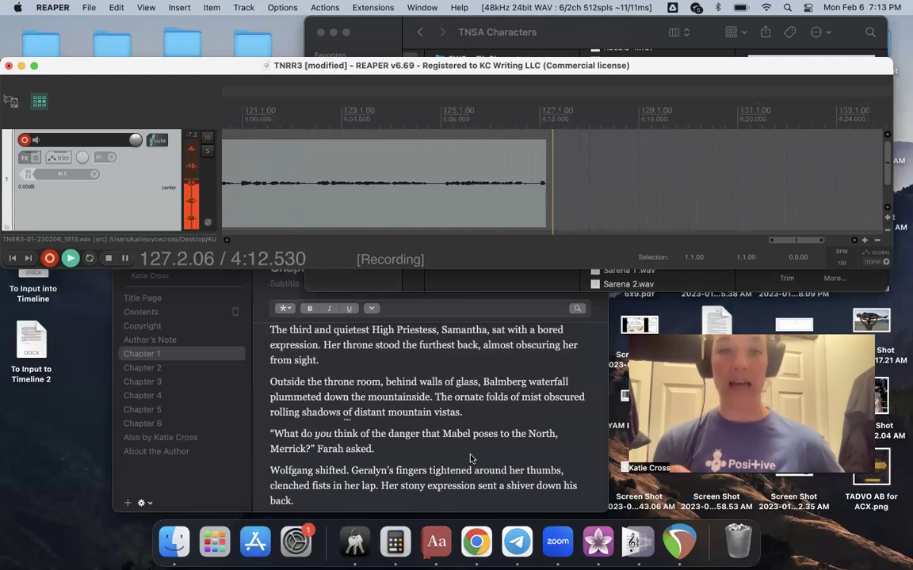
{"action": "key", "text": "space"}
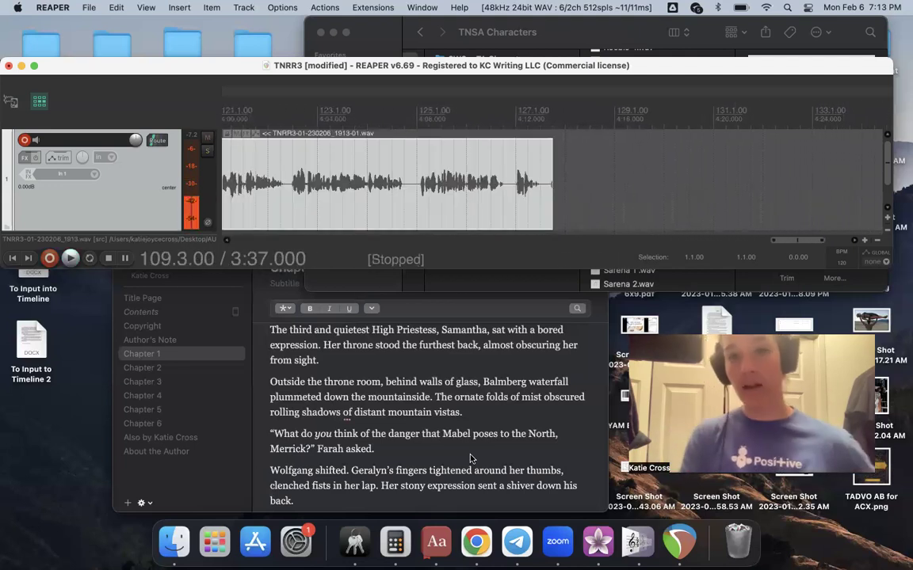
Add a marker named "Farah 2" at 125.1.00 and a marker named "END" at 127.3.00.
{"action": "left_click", "coordinate": [418, 219]}
{"action": "key", "text": "shift+m"}
{"action": "type", "text": "Farah2"}
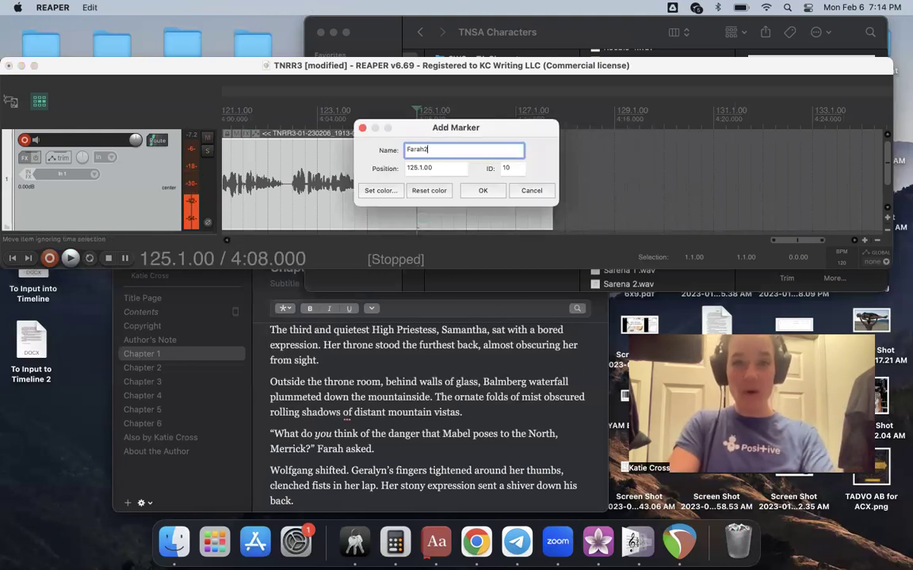
{"action": "key", "text": "Return"}
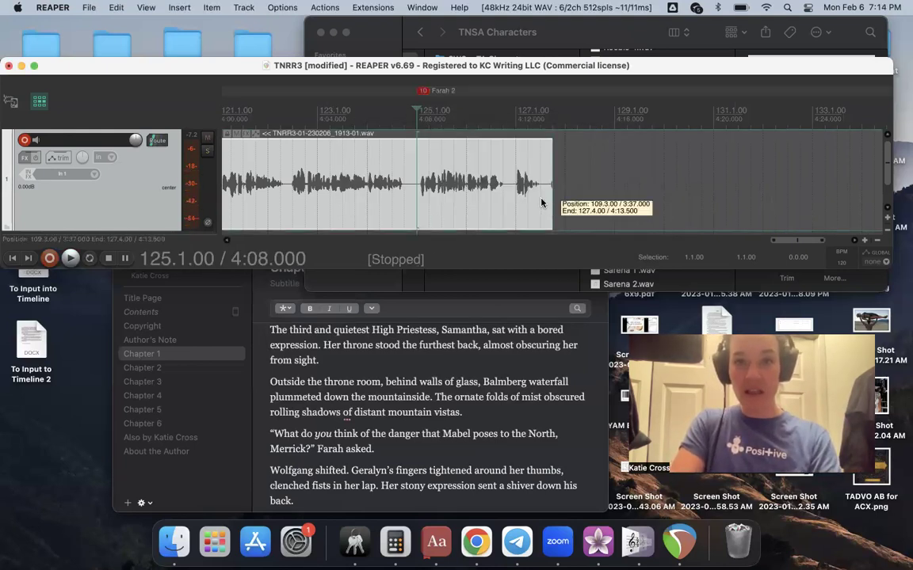
{"action": "key", "text": "shift+m"}
{"action": "type", "text": "END"}
{"action": "key", "text": "Return"}
Record the passage beginning "Wolfgang shifted" from 127.3.00, stopping at about bar 137.
{"action": "key", "text": "ctrl+r"}
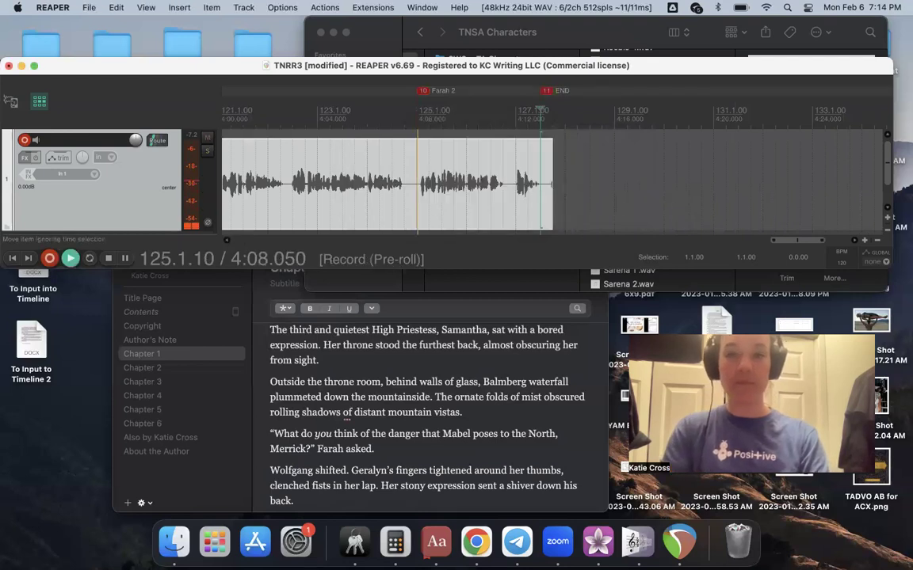
{"action": "scroll", "coordinate": [469, 474], "scroll_direction": "down", "scroll_amount": 5}
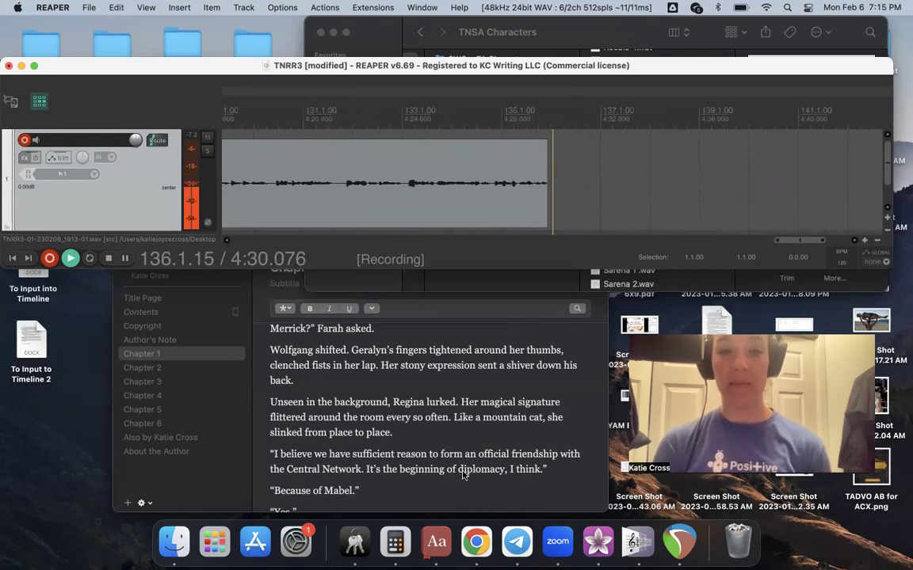
{"action": "scroll", "coordinate": [441, 449], "scroll_direction": "down", "scroll_amount": 3}
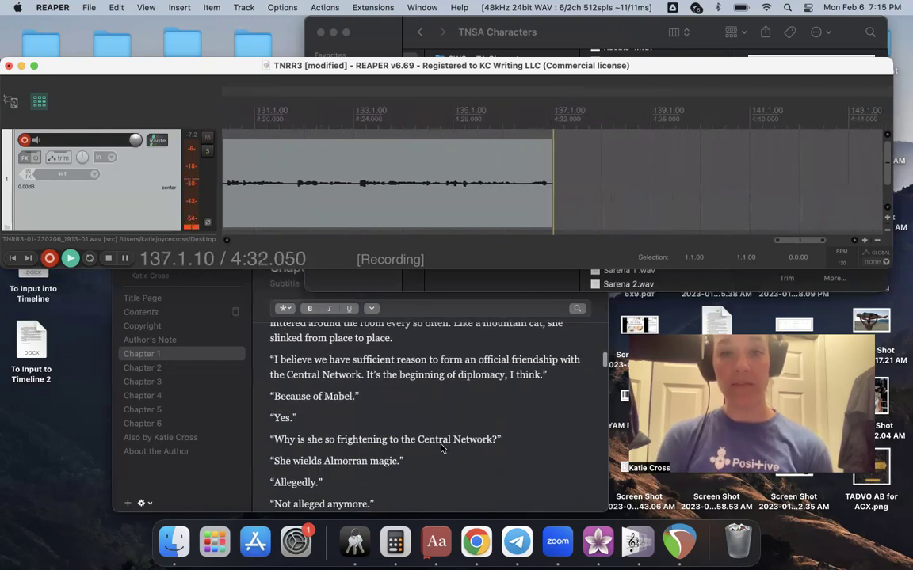
{"action": "key", "text": "space"}
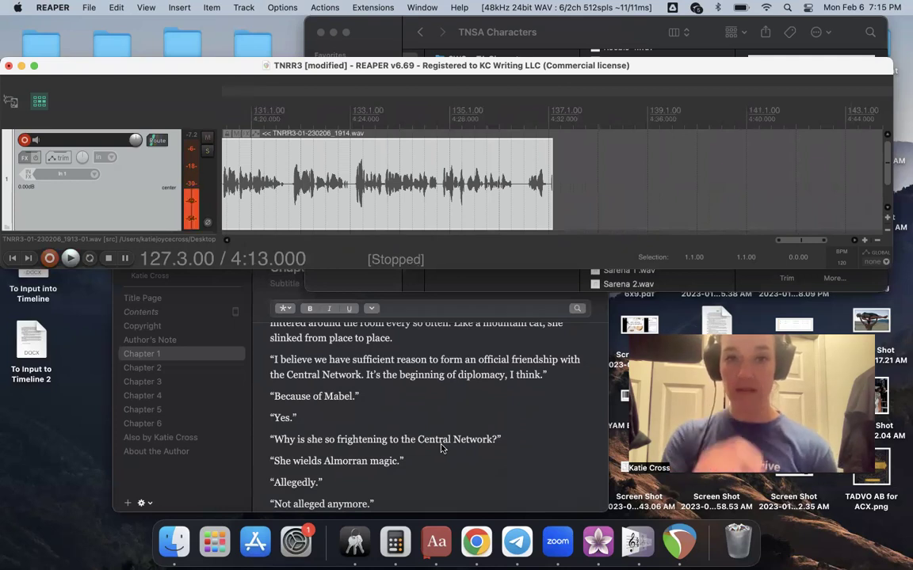
Re-record from 136.3.00 through the dialogue ending "Not alleged anymore" and play the take back.
{"action": "left_click", "coordinate": [523, 175]}
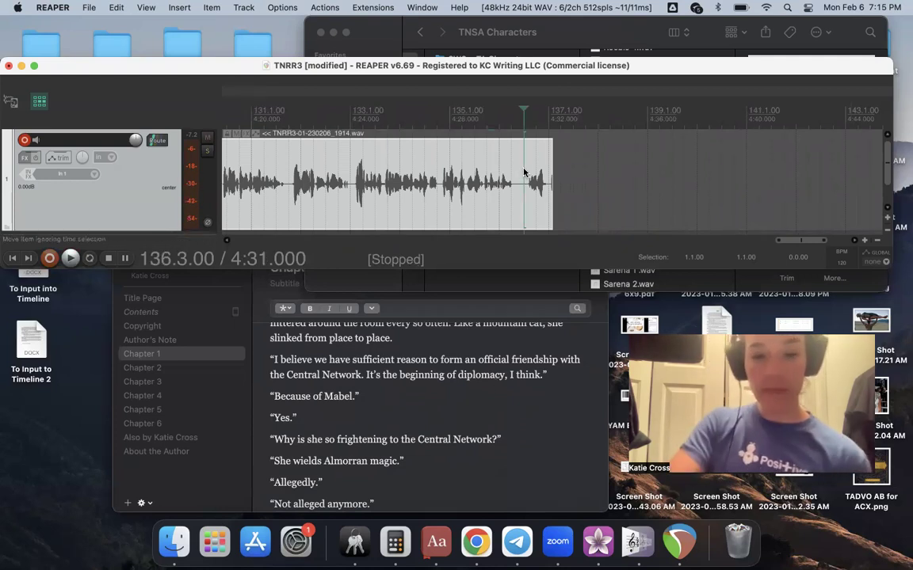
{"action": "key", "text": "super+r"}
{"action": "scroll", "coordinate": [502, 412], "scroll_direction": "down", "scroll_amount": 1}
{"action": "scroll", "coordinate": [501, 411], "scroll_direction": "down", "scroll_amount": 1}
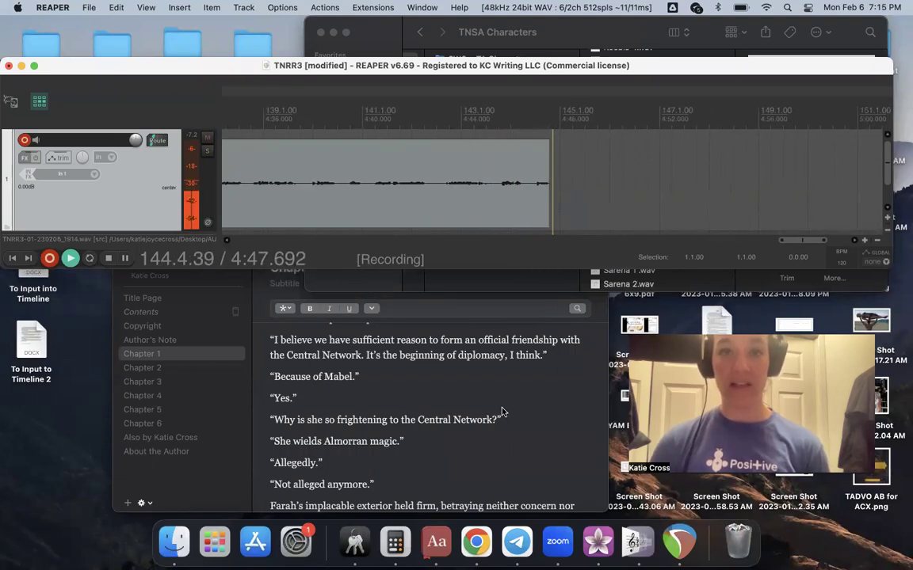
{"action": "key", "text": "space"}
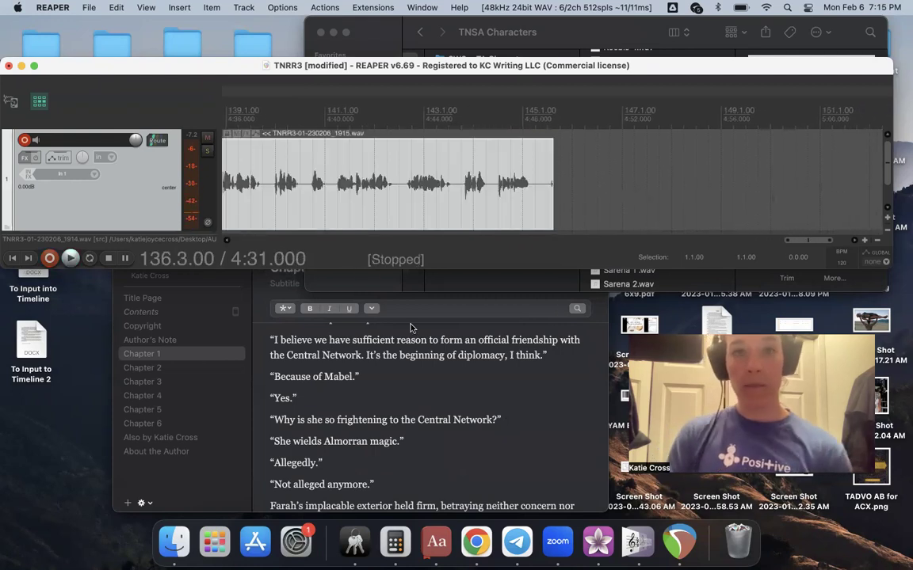
{"action": "key", "text": "space"}
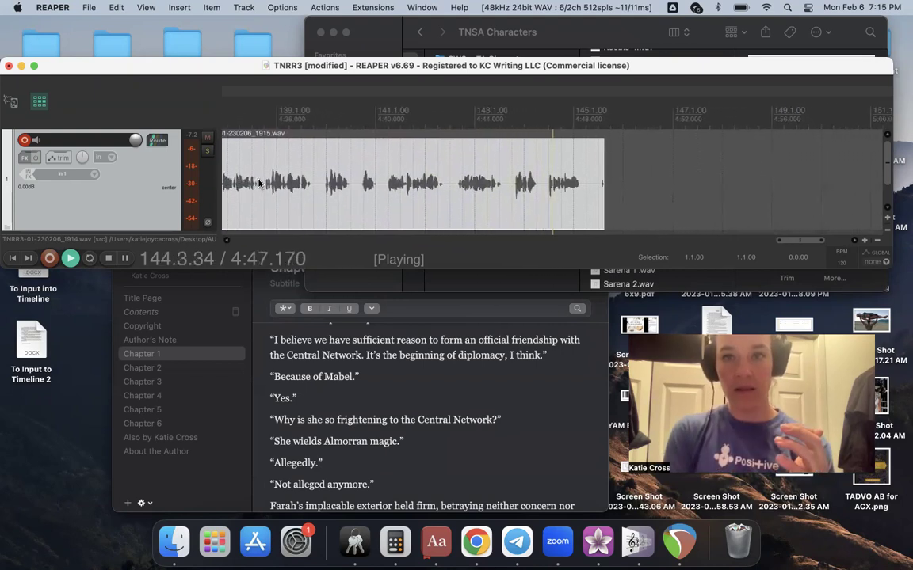
{"action": "key", "text": "space"}
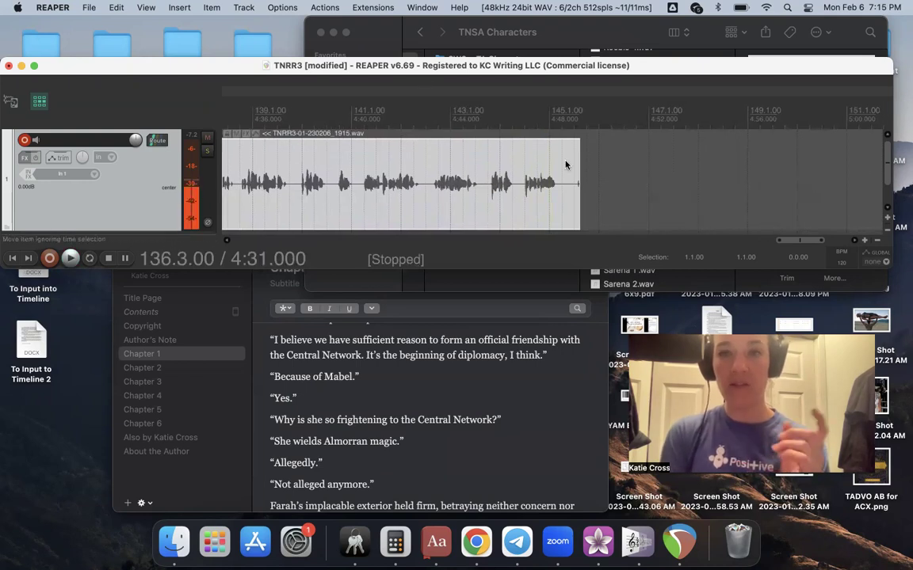
Record the passage beginning "Farah's implacable exterior" from 145.2.00 into Geralyn's exchange with Merrick, stopping at about bar 161.
{"action": "scroll", "coordinate": [434, 456], "scroll_direction": "down", "scroll_amount": 5}
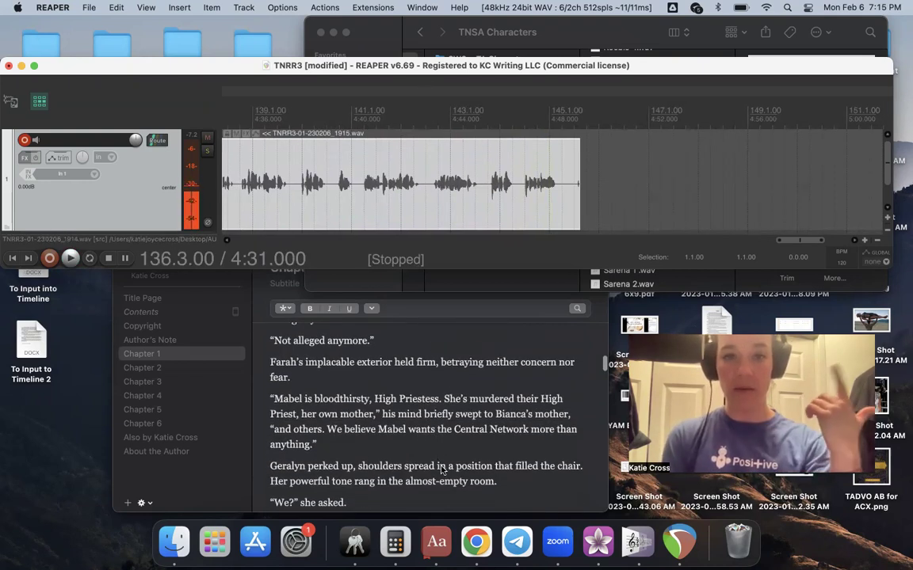
{"action": "scroll", "coordinate": [442, 468], "scroll_direction": "down", "scroll_amount": 1}
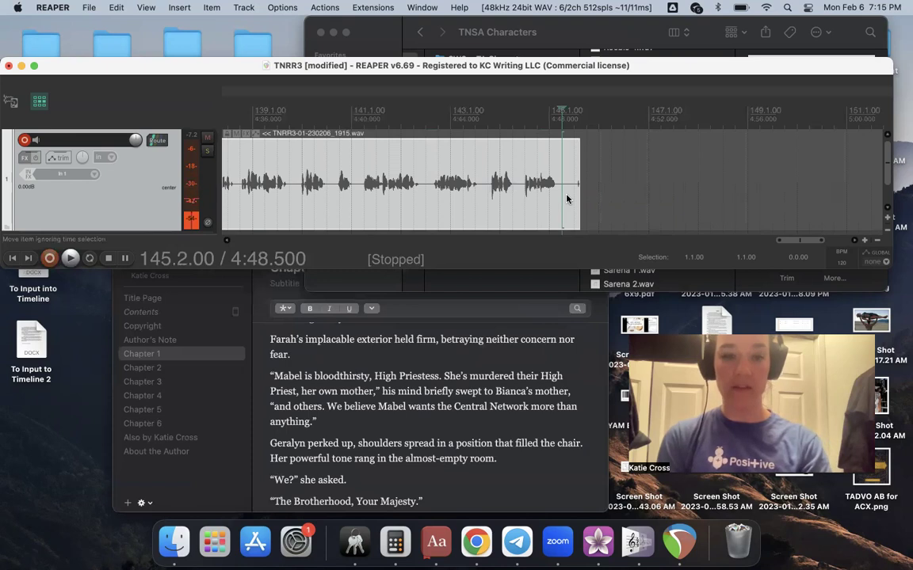
{"action": "key", "text": "super+r"}
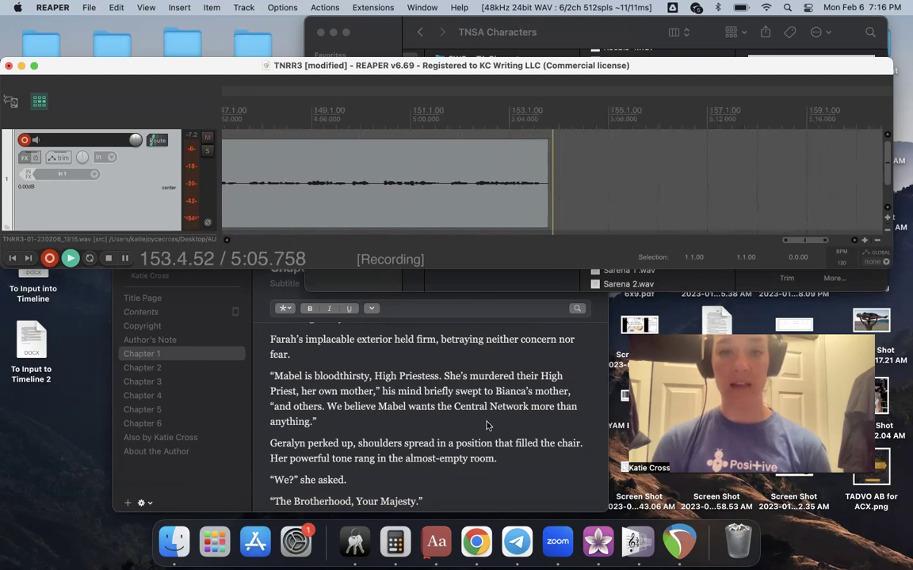
{"action": "scroll", "coordinate": [488, 426], "scroll_direction": "down", "scroll_amount": 3}
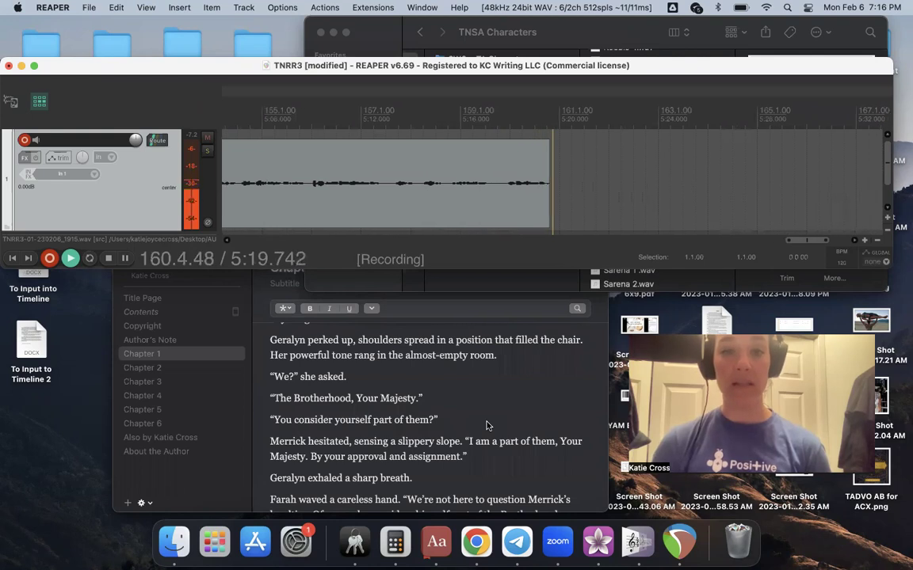
{"action": "key", "text": "space"}
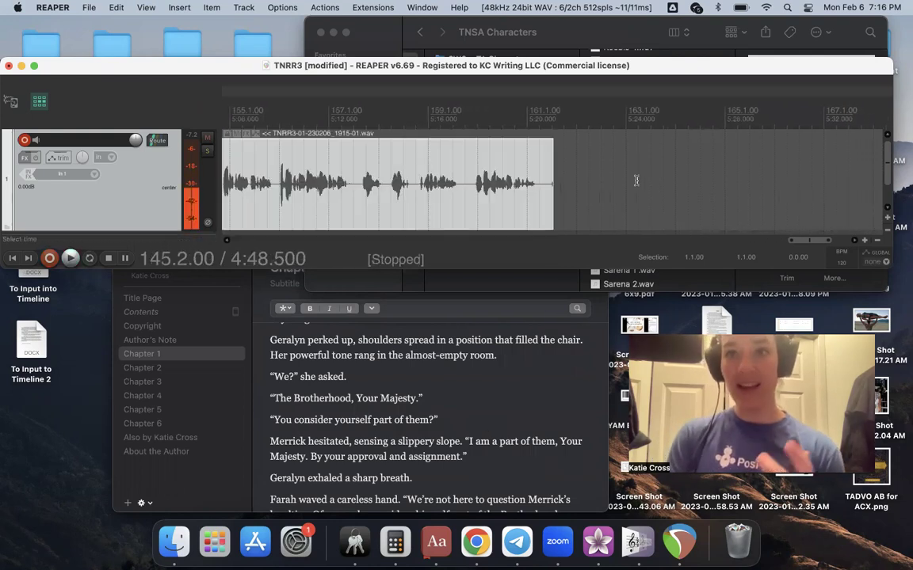
Switch to Finder and check the reference voice files Geralyn.wav and Geralyn 2.wav in TNSA Characters.
{"action": "left_click", "coordinate": [577, 32]}
{"action": "scroll", "coordinate": [626, 238], "scroll_direction": "up", "scroll_amount": 20}
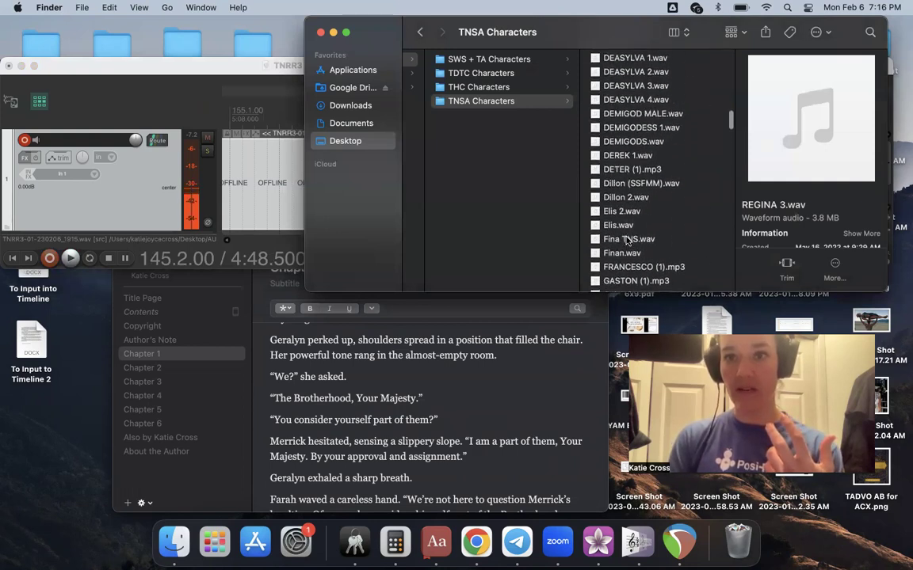
{"action": "scroll", "coordinate": [626, 240], "scroll_direction": "down", "scroll_amount": 8}
{"action": "left_click", "coordinate": [637, 155]}
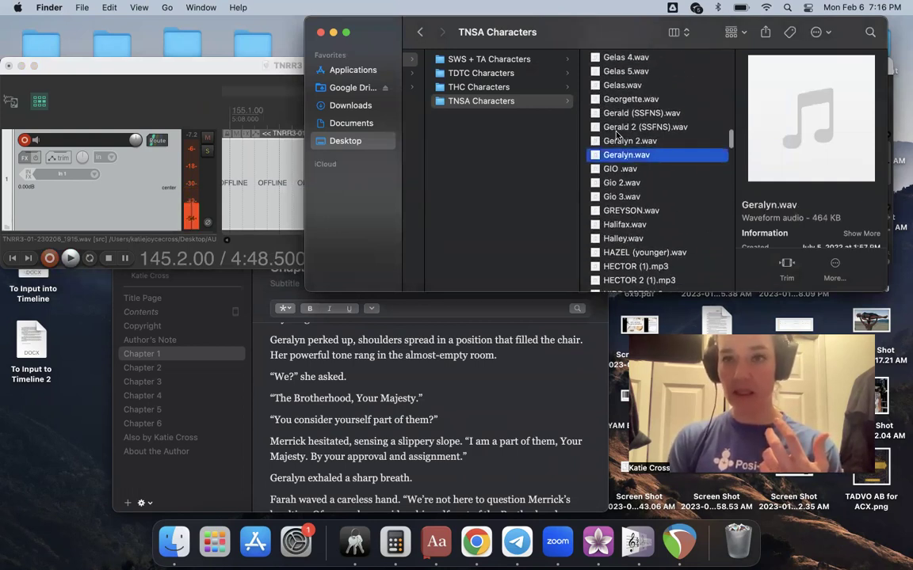
{"action": "key", "text": "Up"}
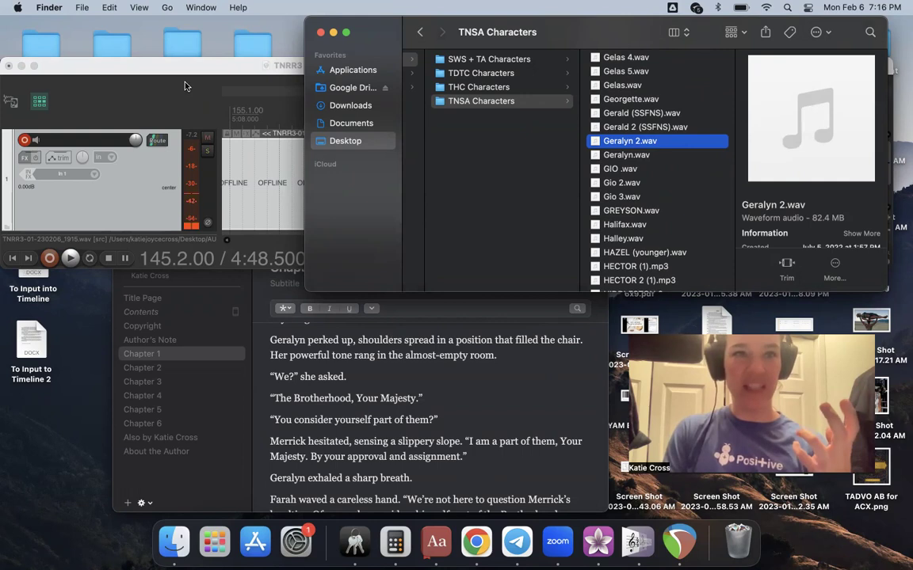
Return to REAPER, check the take at 157.3.00 and re-record from there through Geralyn and Farah's dialogue, stopping at about bar 174.
{"action": "left_click", "coordinate": [166, 73]}
{"action": "left_click", "coordinate": [354, 195]}
{"action": "key", "text": "space"}
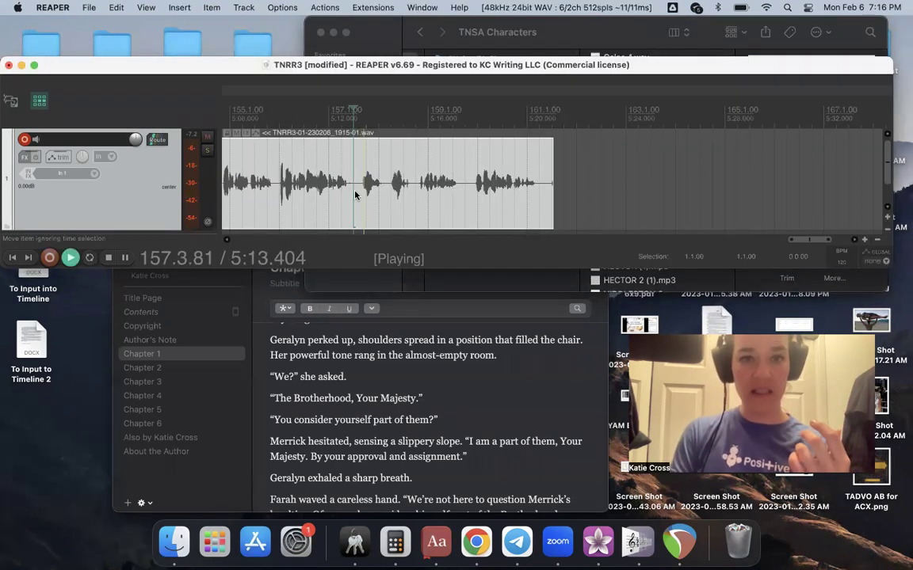
{"action": "key", "text": "space"}
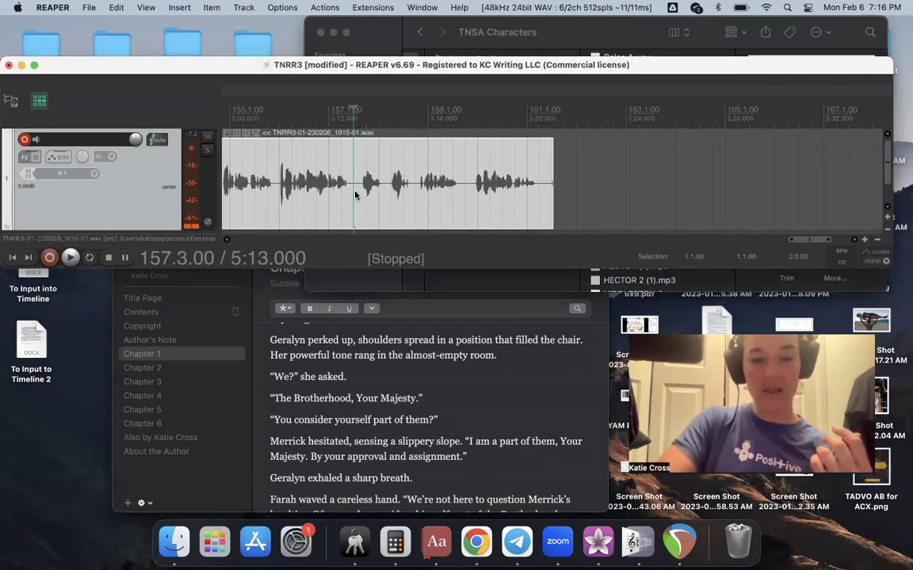
{"action": "key", "text": "super+r"}
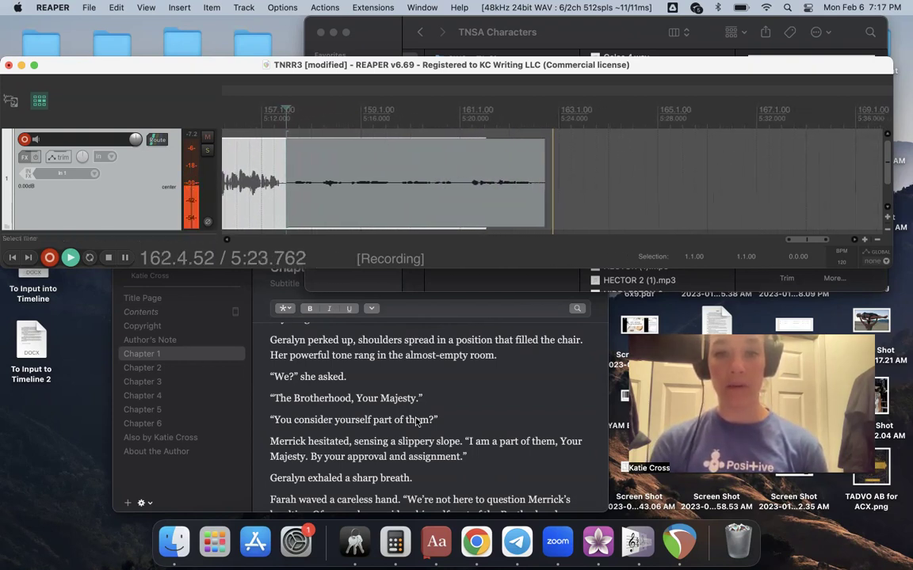
{"action": "scroll", "coordinate": [418, 422], "scroll_direction": "down", "scroll_amount": 2}
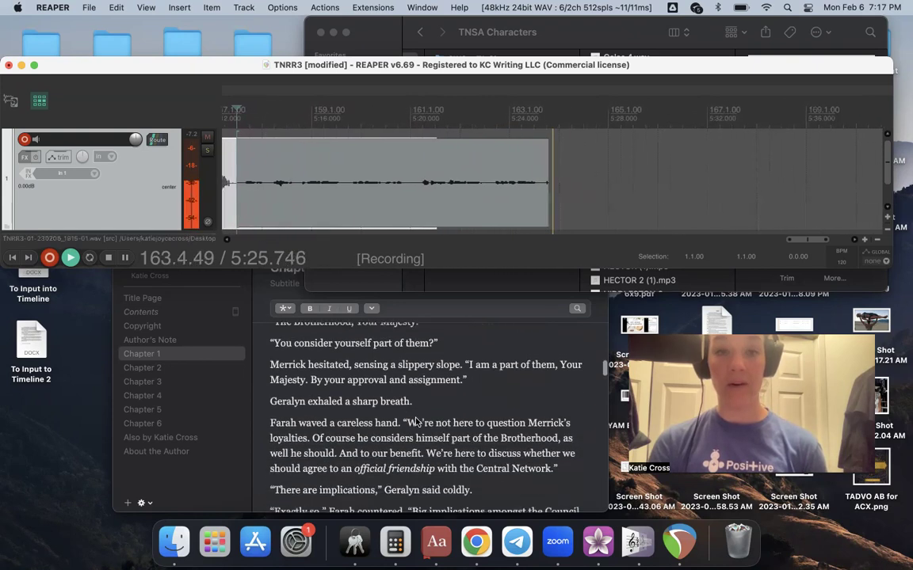
{"action": "scroll", "coordinate": [417, 422], "scroll_direction": "down", "scroll_amount": 3}
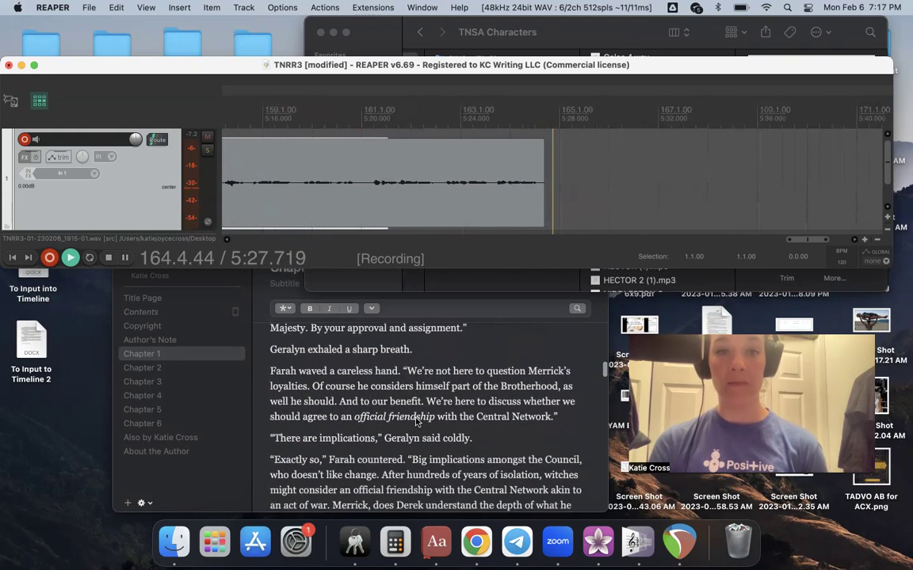
{"action": "scroll", "coordinate": [417, 422], "scroll_direction": "down", "scroll_amount": 1}
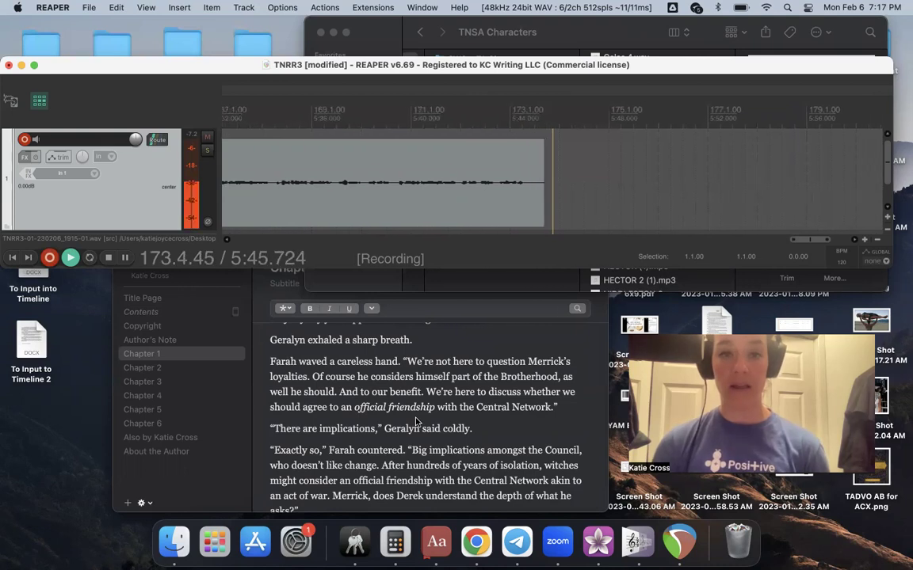
{"action": "key", "text": "space"}
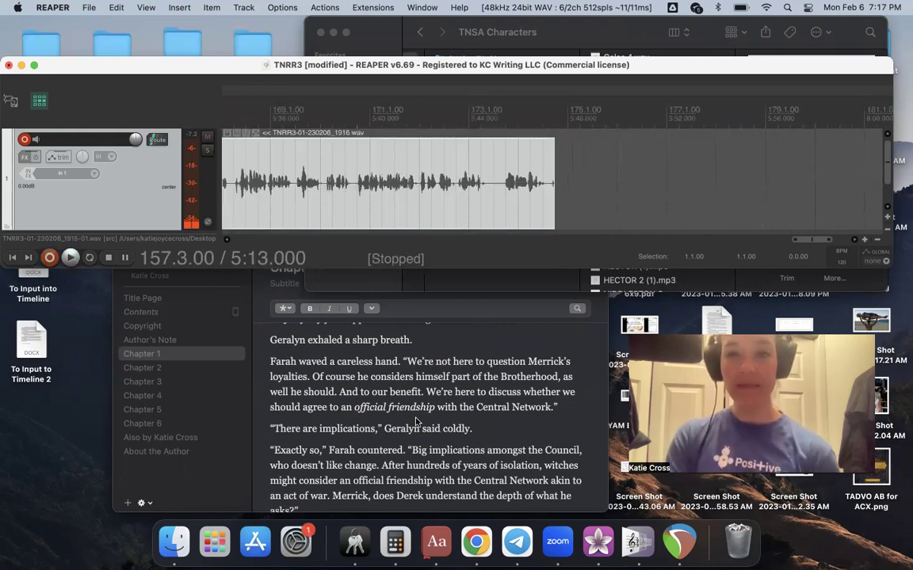
Set the punch-in point at 173.3.00, then switch to Finder and listen to the reference voice Geralyn 2.wav.
{"action": "left_click", "coordinate": [494, 191]}
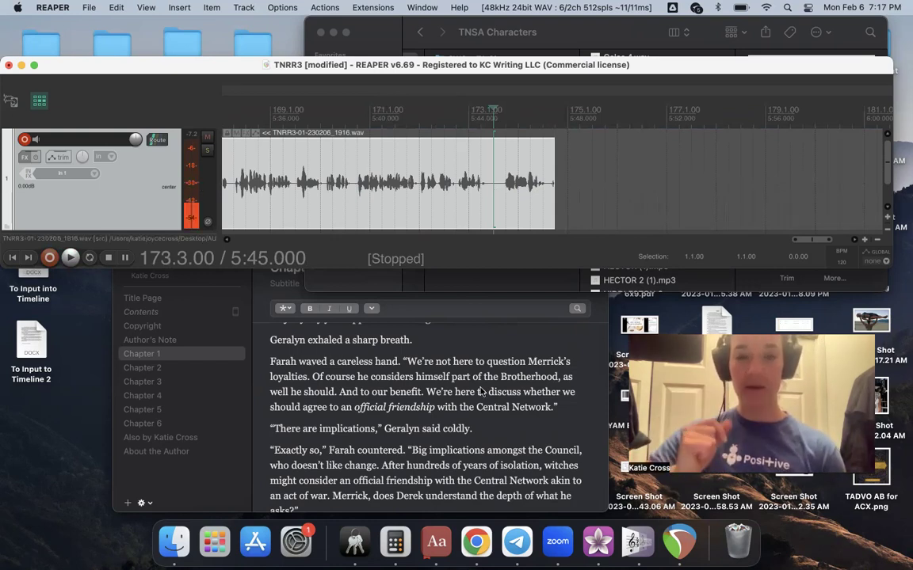
{"action": "left_click", "coordinate": [633, 32]}
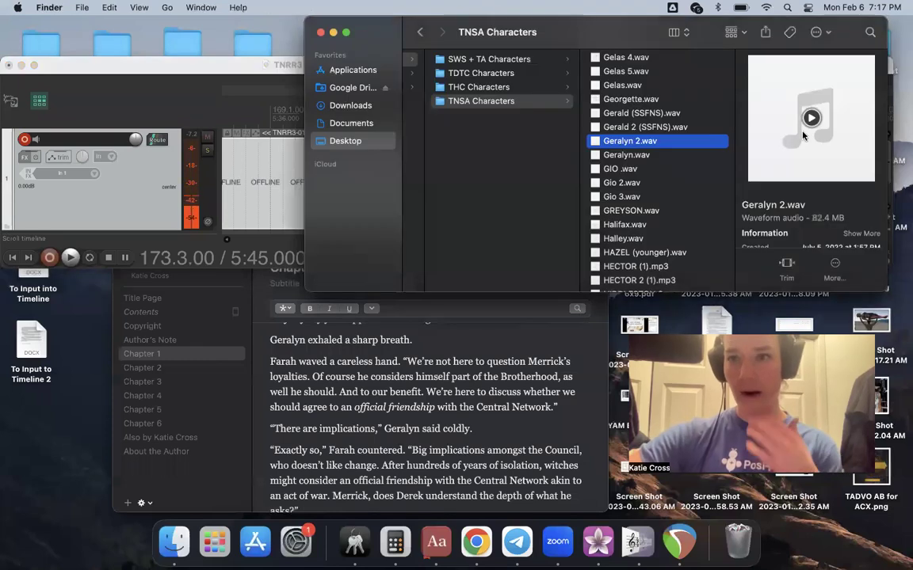
{"action": "left_click", "coordinate": [812, 119]}
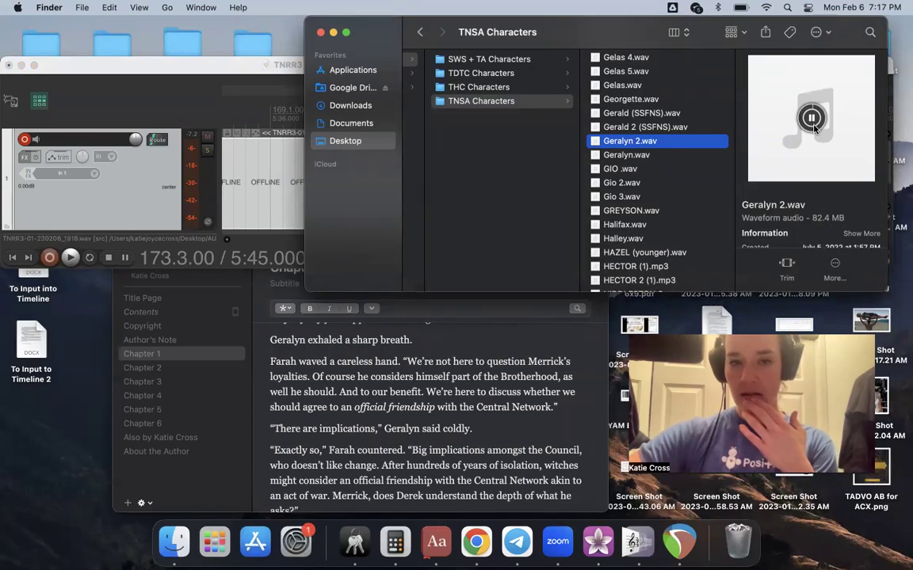
{"action": "left_click", "coordinate": [813, 119]}
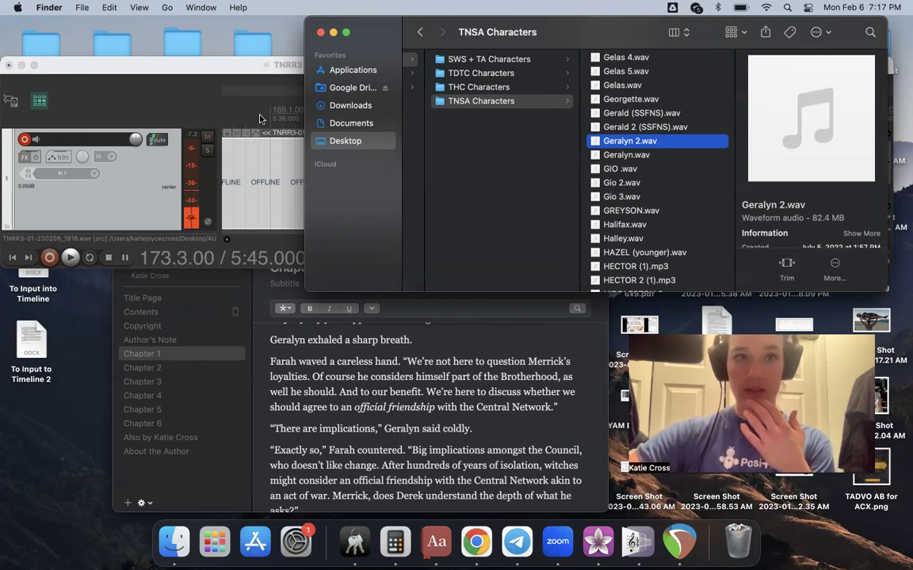
Return to REAPER and re-record from 173.3.00 through Geralyn's "There are implications" and Farah's reply, stopping at about bar 185.
{"action": "left_click", "coordinate": [175, 74]}
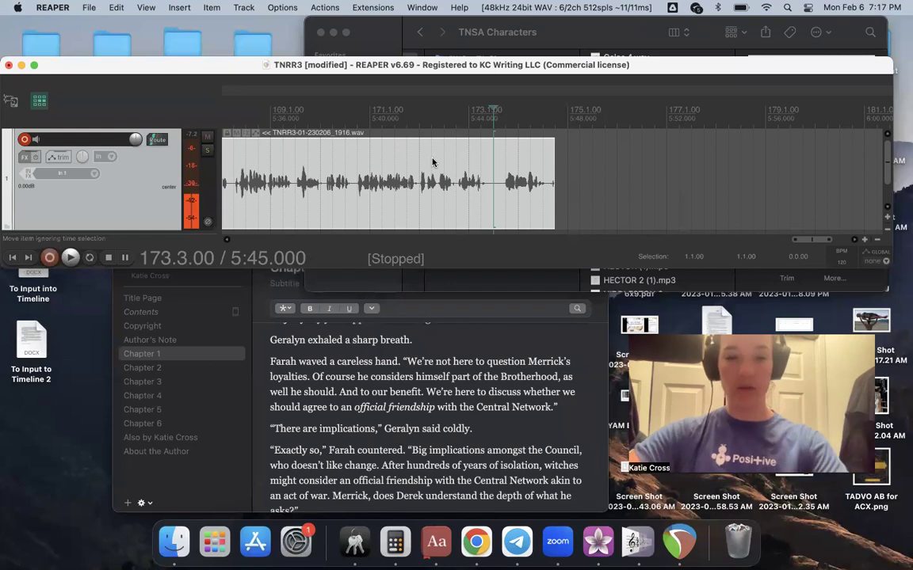
{"action": "key", "text": "super+r"}
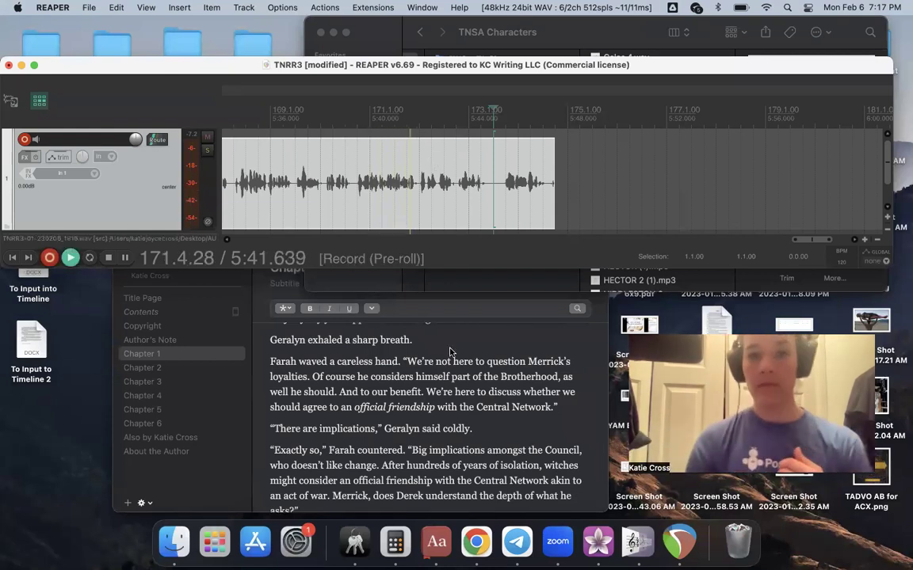
{"action": "scroll", "coordinate": [429, 450], "scroll_direction": "down", "scroll_amount": 3}
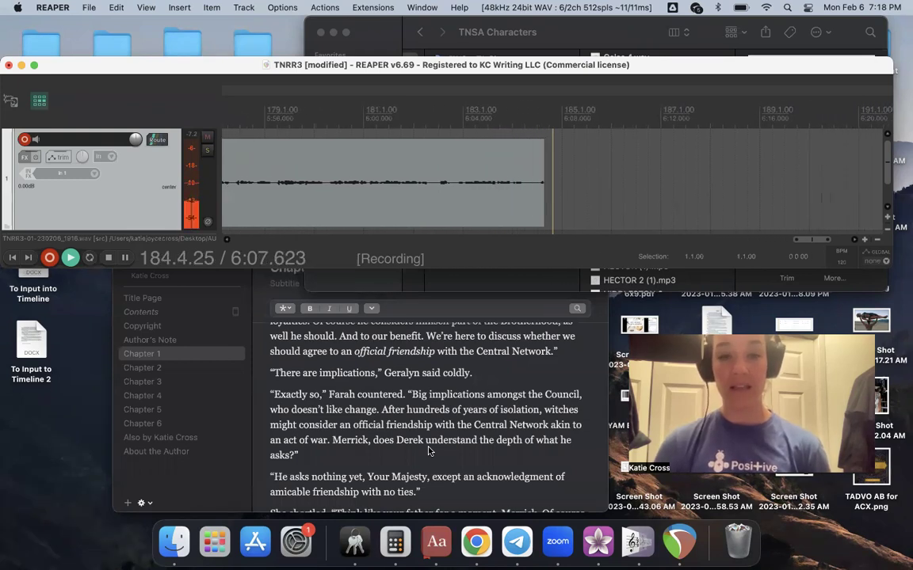
{"action": "key", "text": "space"}
Punch in at 184.2.00 and record Farah's questioning of Merrick through his loyalty to the North, stopping at about bar 215.
{"action": "left_click", "coordinate": [502, 182]}
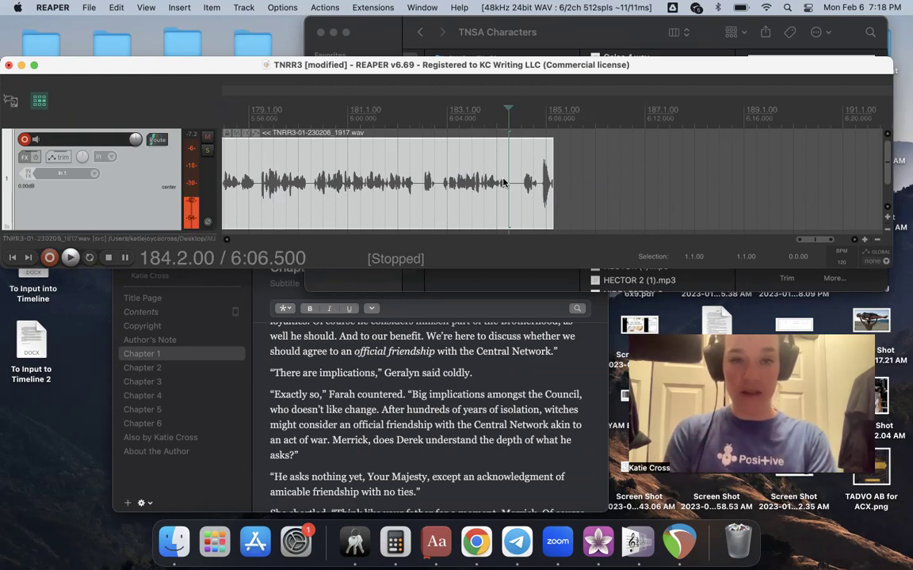
{"action": "key", "text": "super+r"}
{"action": "scroll", "coordinate": [450, 424], "scroll_direction": "down", "scroll_amount": 5}
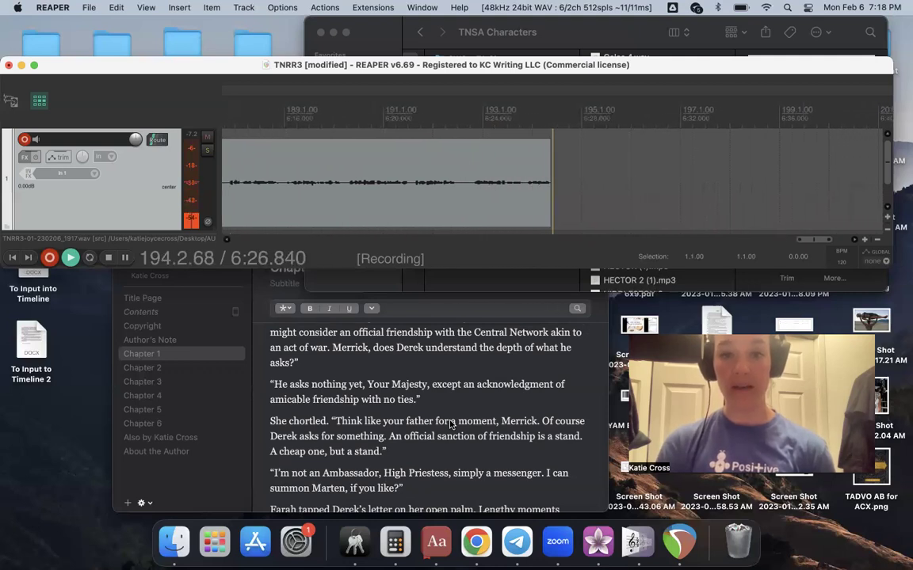
{"action": "scroll", "coordinate": [412, 487], "scroll_direction": "down", "scroll_amount": 5}
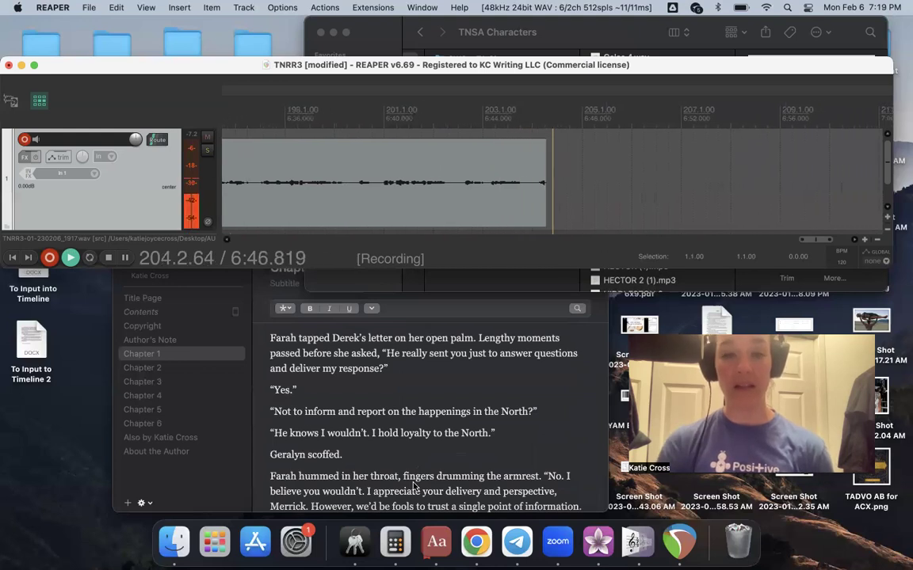
{"action": "scroll", "coordinate": [367, 461], "scroll_direction": "down", "scroll_amount": 5}
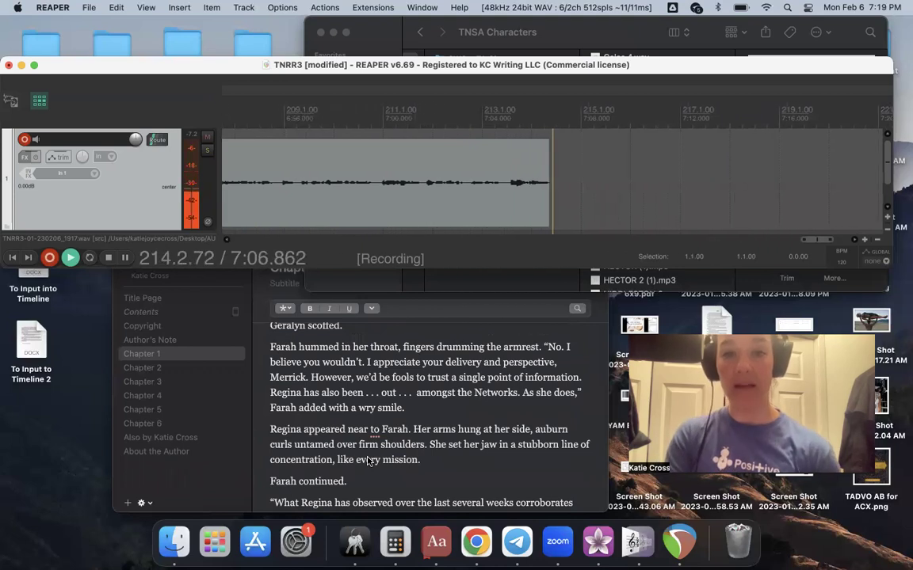
{"action": "key", "text": "space"}
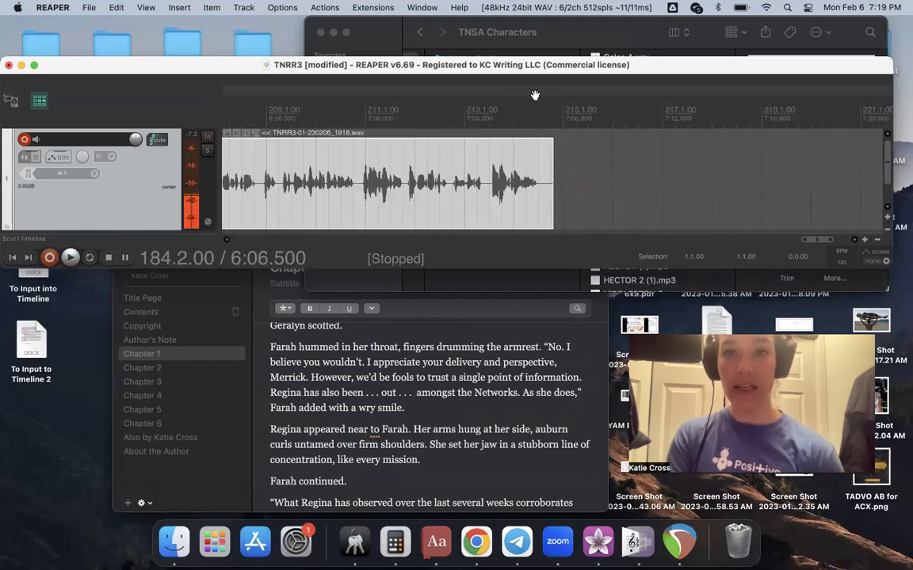
Punch in at 214.3.00 and record from Regina's appearance into "Countering over diplomatic angles", stopping at about bar 233.
{"action": "left_click", "coordinate": [543, 211]}
{"action": "key", "text": "super+r"}
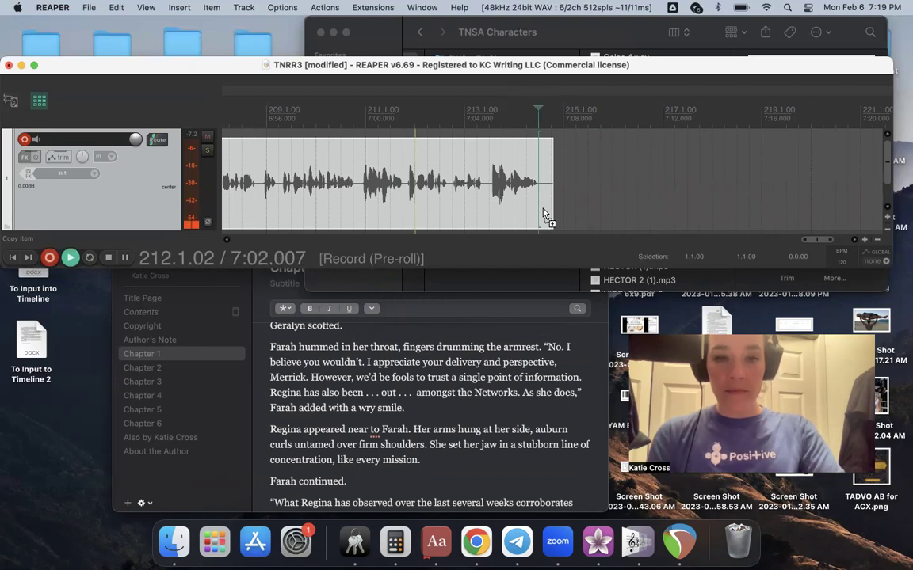
{"action": "scroll", "coordinate": [473, 476], "scroll_direction": "down", "scroll_amount": 2}
{"action": "scroll", "coordinate": [473, 475], "scroll_direction": "down", "scroll_amount": 2}
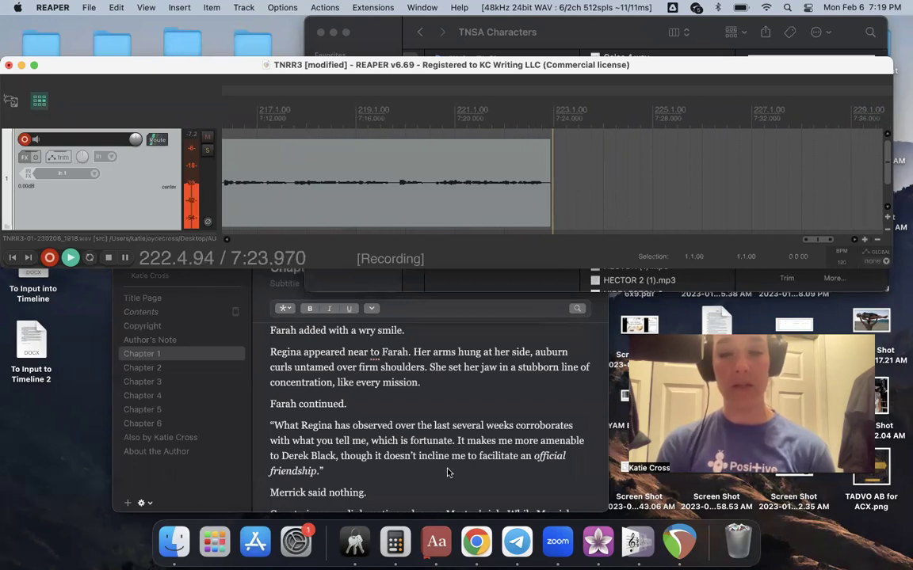
{"action": "scroll", "coordinate": [447, 473], "scroll_direction": "down", "scroll_amount": 3}
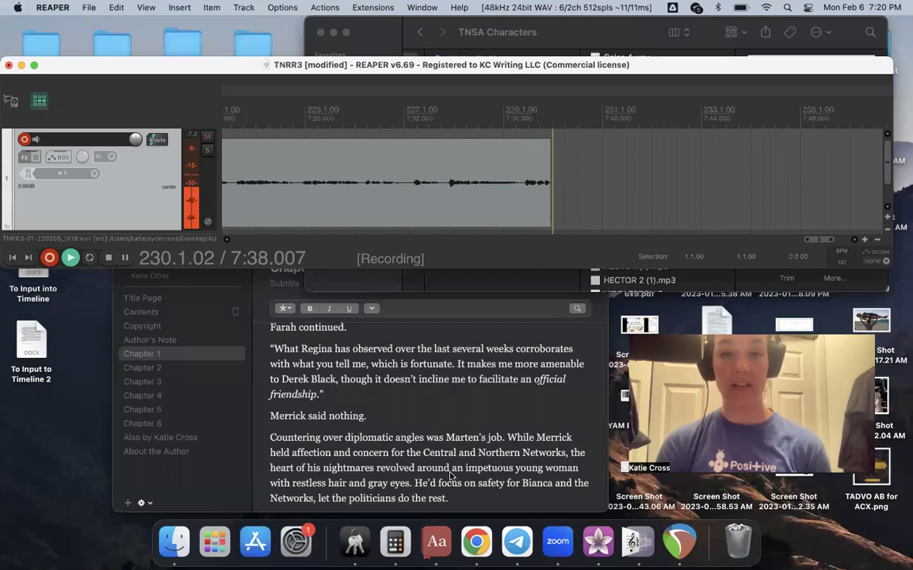
{"action": "scroll", "coordinate": [456, 487], "scroll_direction": "down", "scroll_amount": 3}
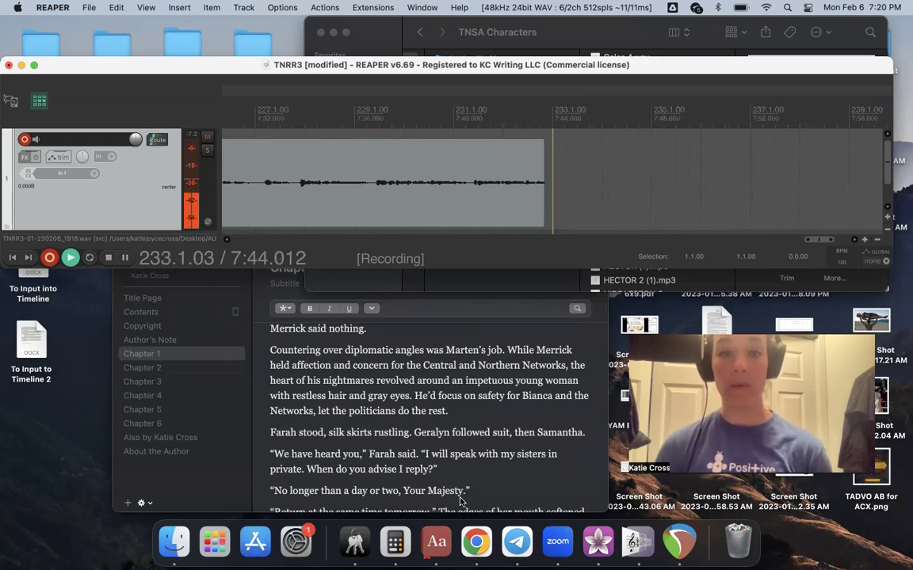
{"action": "key", "text": "space"}
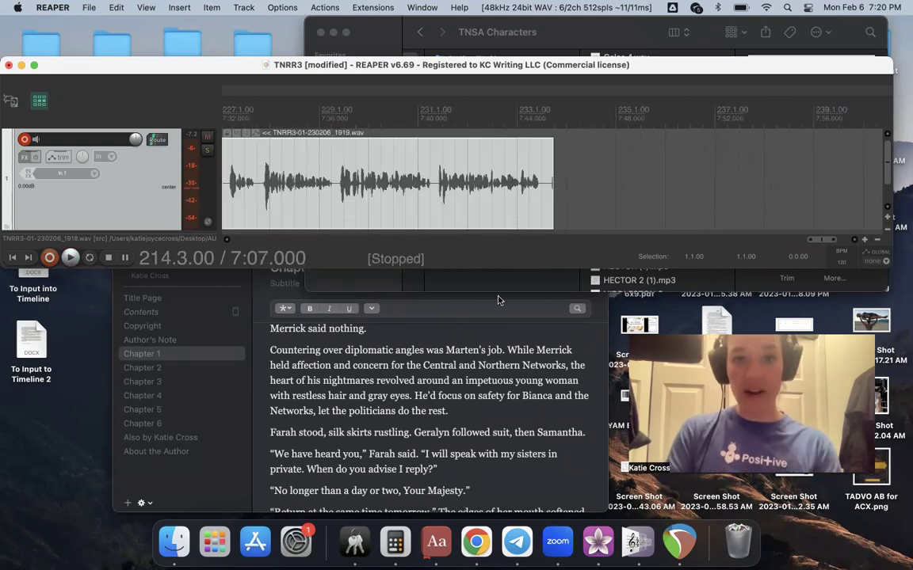
Punch in at 231.2.00 and record the rest of the diplomacy paragraph and Farah's dismissal of Merrick, stopping at about bar 252.
{"action": "left_click", "coordinate": [345, 111]}
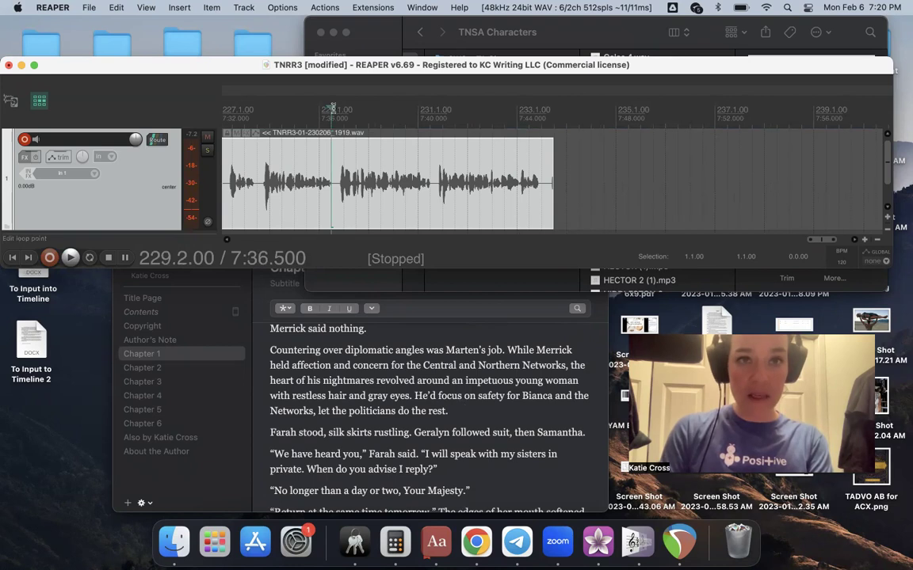
{"action": "left_click", "coordinate": [336, 107]}
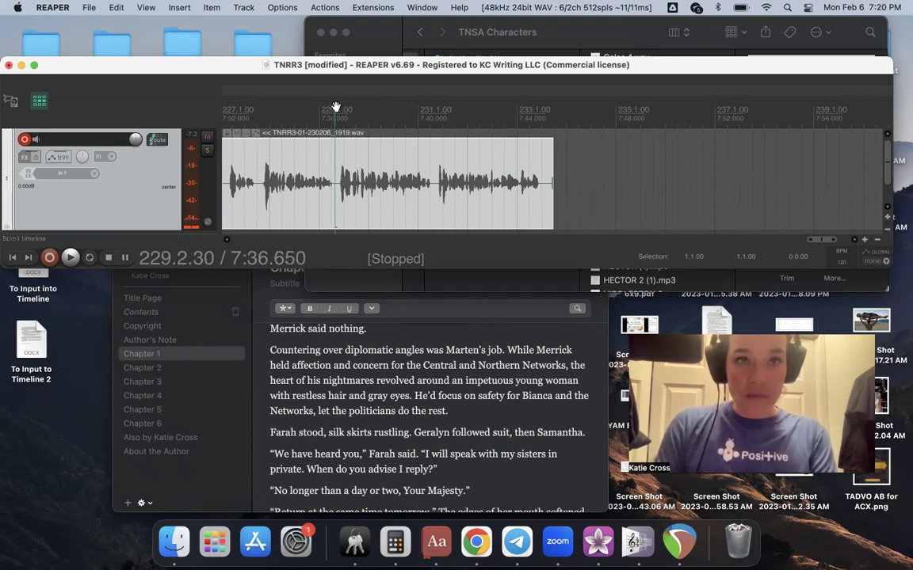
{"action": "left_click", "coordinate": [436, 155]}
{"action": "key", "text": "super+r"}
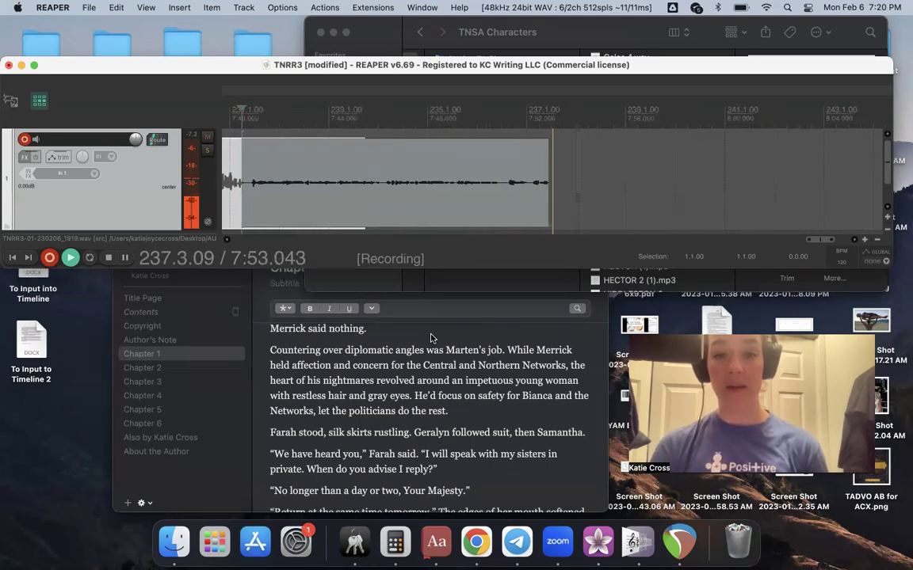
{"action": "scroll", "coordinate": [444, 438], "scroll_direction": "down", "scroll_amount": 4}
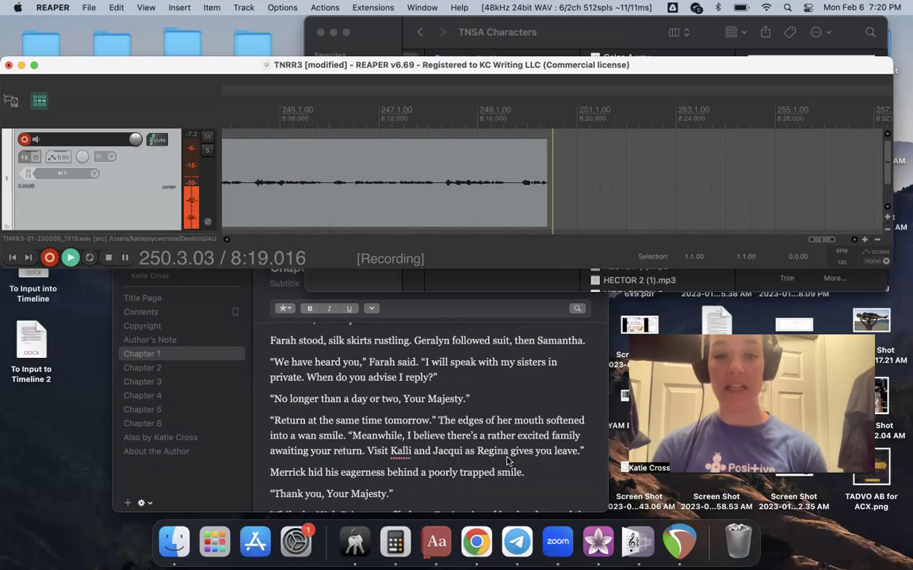
{"action": "scroll", "coordinate": [486, 487], "scroll_direction": "down", "scroll_amount": 5}
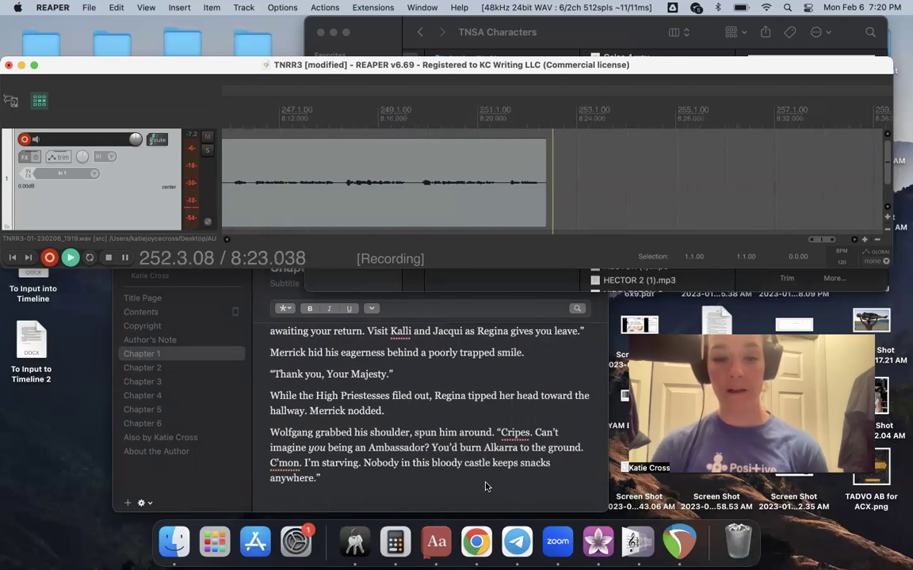
{"action": "key", "text": "space"}
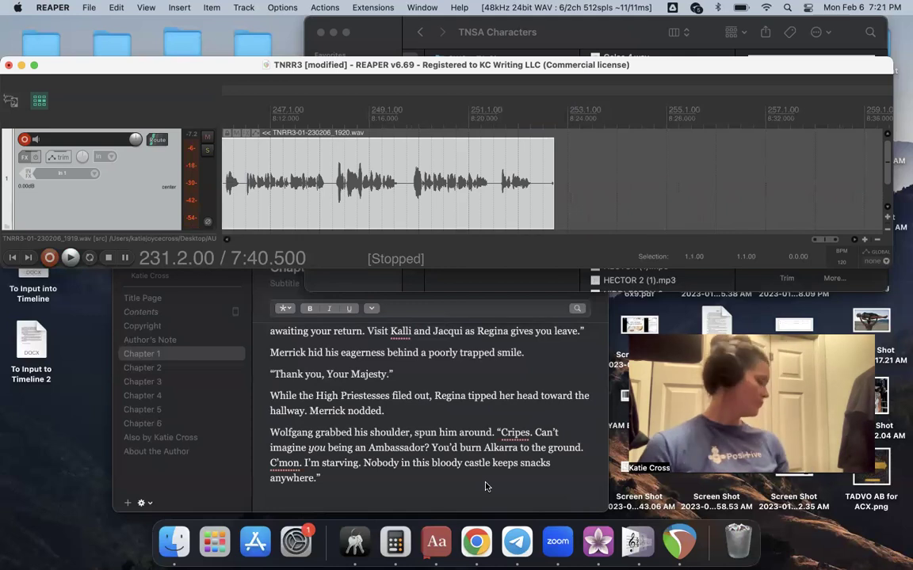
Play the take back from 249.4.00, then re-record from there through Wolfgang's closing dialogue, stopping at about bar 262.
{"action": "left_click", "coordinate": [405, 133]}
{"action": "key", "text": "space"}
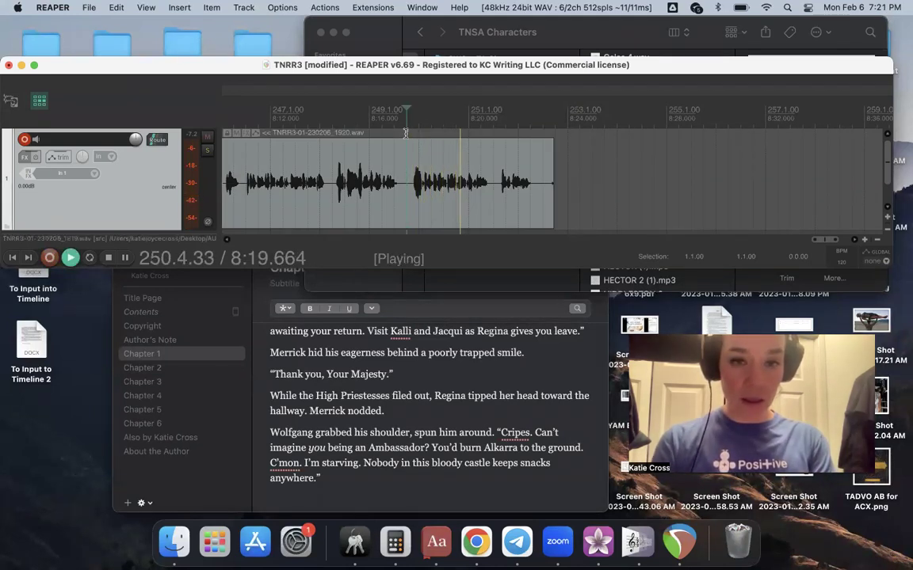
{"action": "key", "text": "space"}
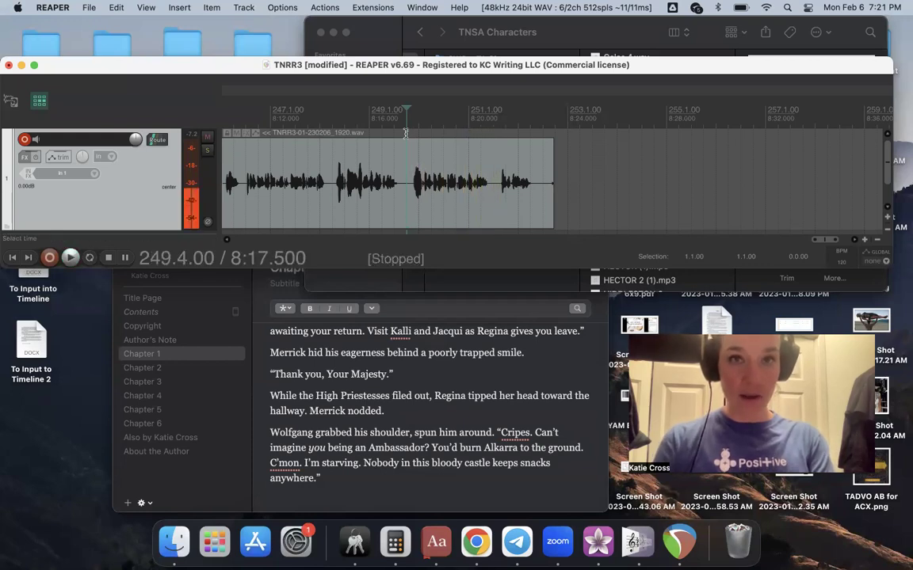
{"action": "key", "text": "super+r"}
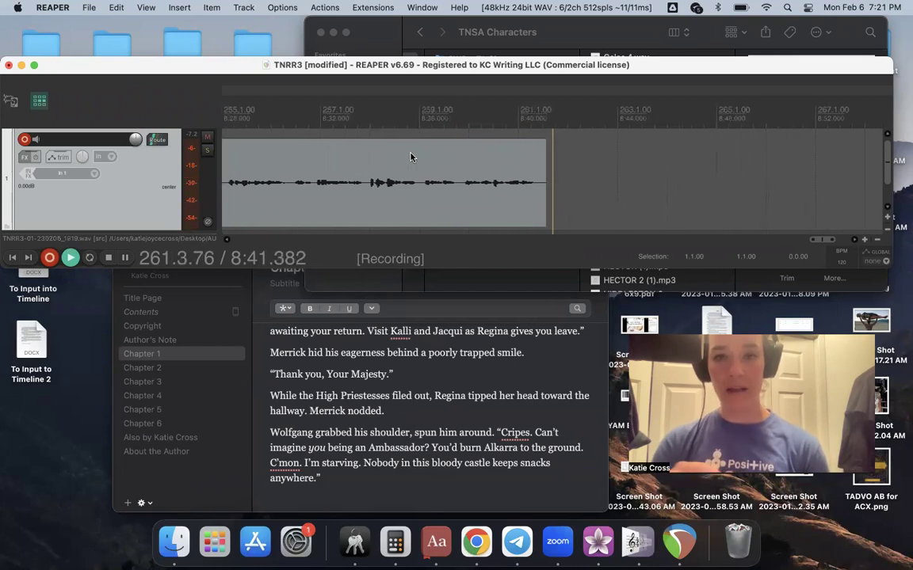
{"action": "key", "text": "space"}
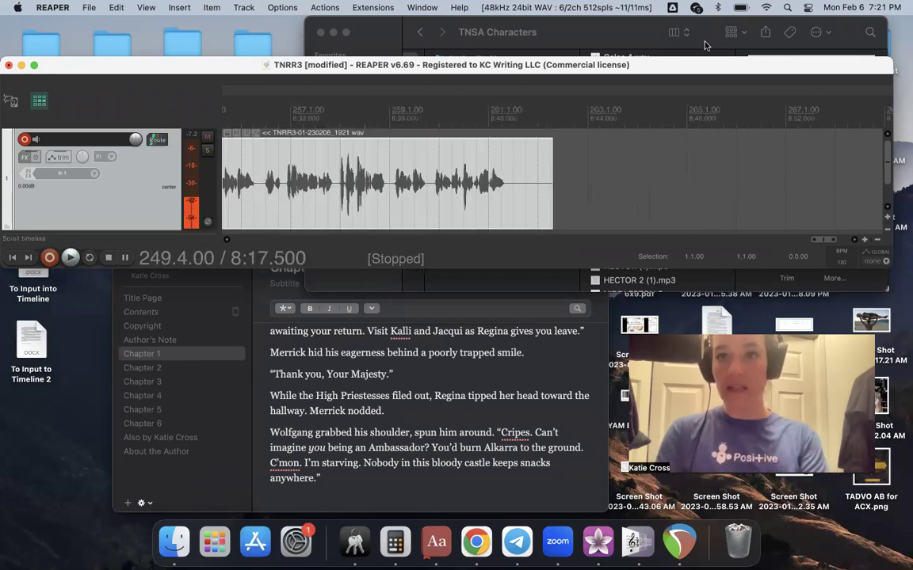
Switch to Finder, find Wolfgang 3.wav in TNSA Characters and play it as a voice reference.
{"action": "left_click", "coordinate": [652, 32]}
{"action": "scroll", "coordinate": [626, 125], "scroll_direction": "down", "scroll_amount": 15}
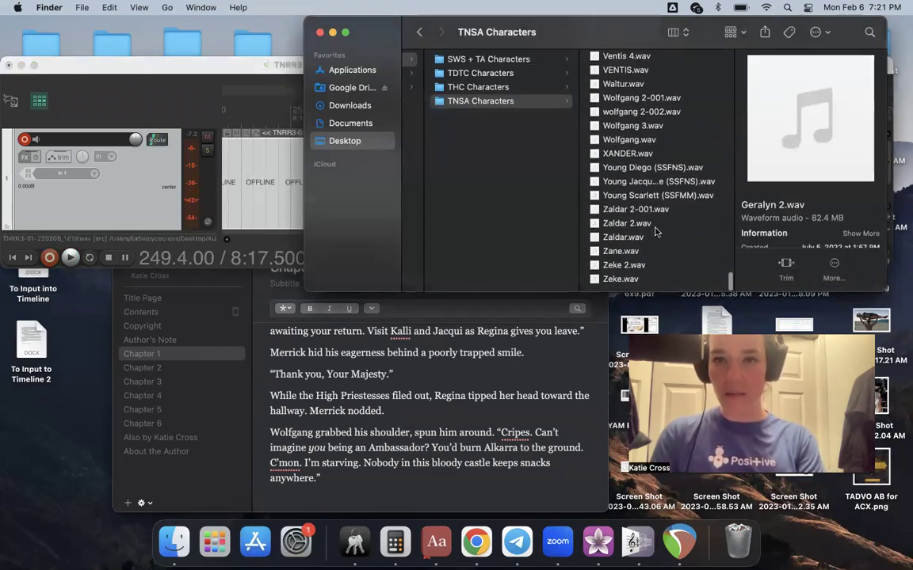
{"action": "left_click", "coordinate": [626, 125]}
{"action": "left_click", "coordinate": [811, 119]}
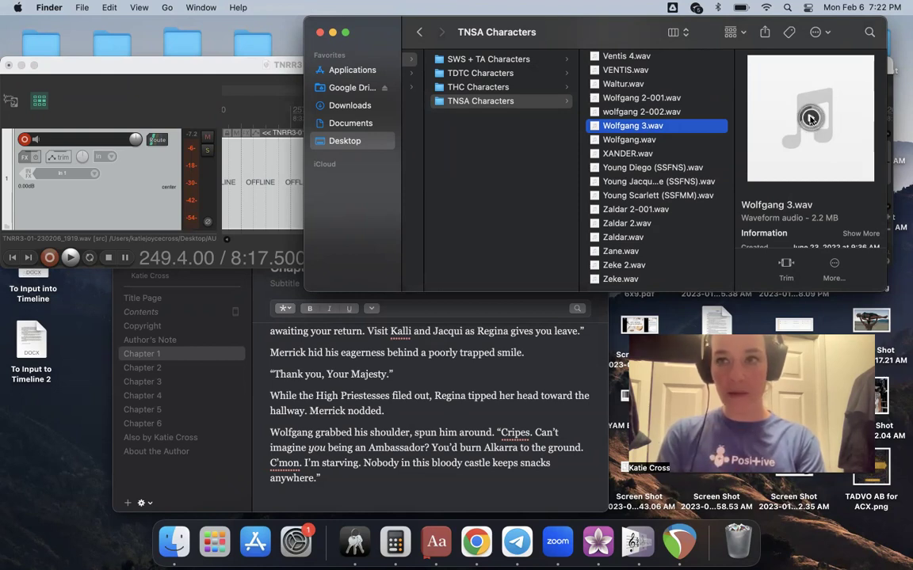
Return to REAPER and record the scene beginning "The Master's tower felt like coming home" from 262.1.00, stopping at about bar 269.
{"action": "left_click", "coordinate": [162, 68]}
{"action": "scroll", "coordinate": [412, 381], "scroll_direction": "down", "scroll_amount": 6}
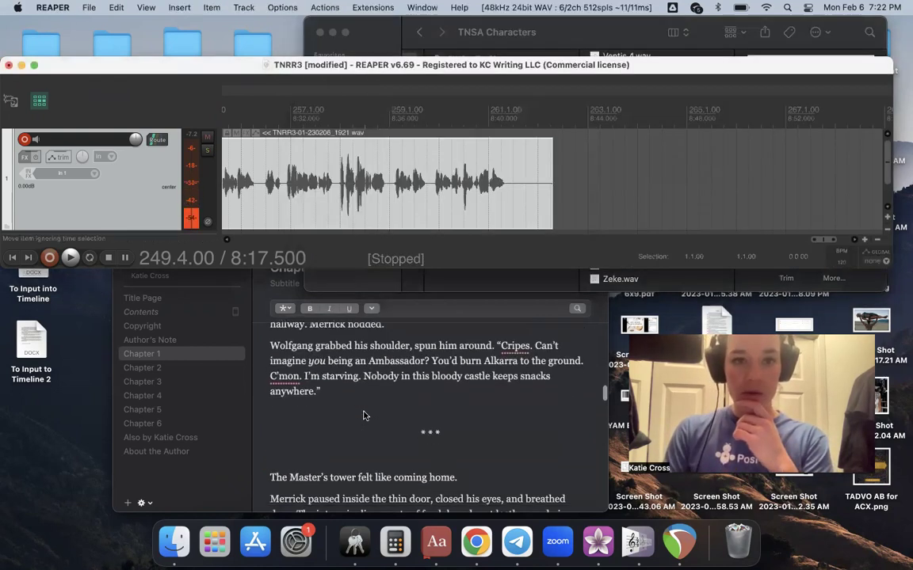
{"action": "left_click", "coordinate": [538, 209]}
{"action": "key", "text": "super+r"}
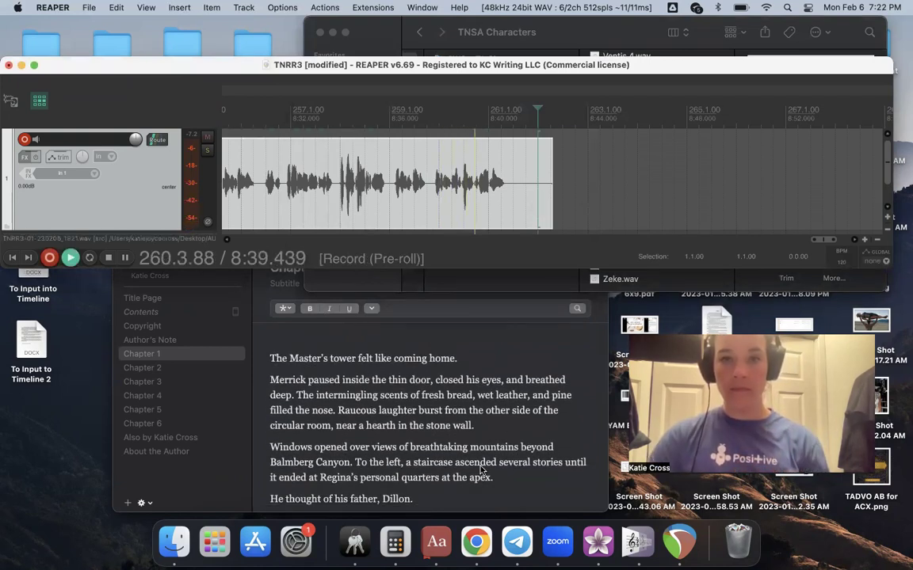
{"action": "scroll", "coordinate": [480, 471], "scroll_direction": "up", "scroll_amount": 2}
{"action": "scroll", "coordinate": [481, 470], "scroll_direction": "down", "scroll_amount": 2}
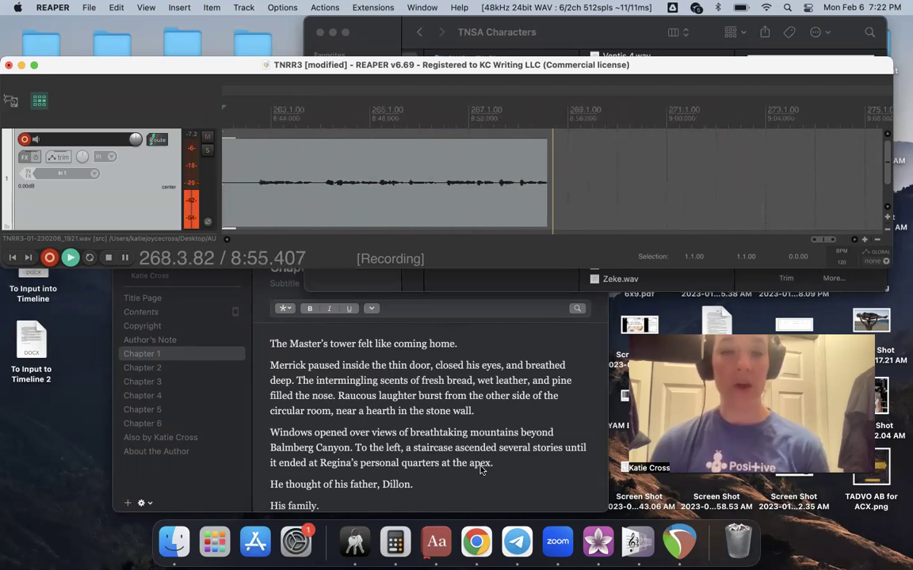
{"action": "key", "text": "space"}
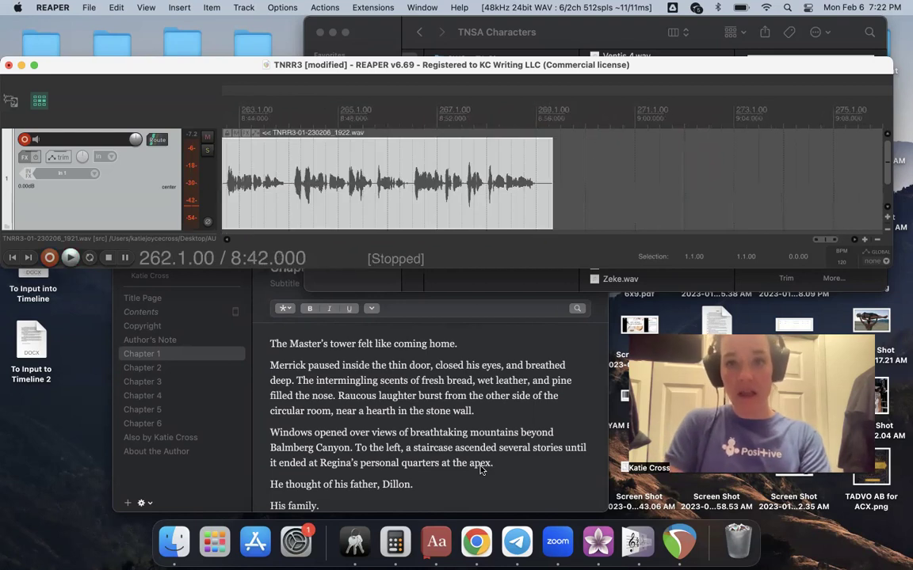
Switch to the Vellum manuscript and change "filled the nose" to "filled his nose" in the second paragraph of the tower scene.
{"action": "left_click", "coordinate": [304, 395]}
{"action": "double_click", "coordinate": [303, 395]}
{"action": "type", "text": "his"}
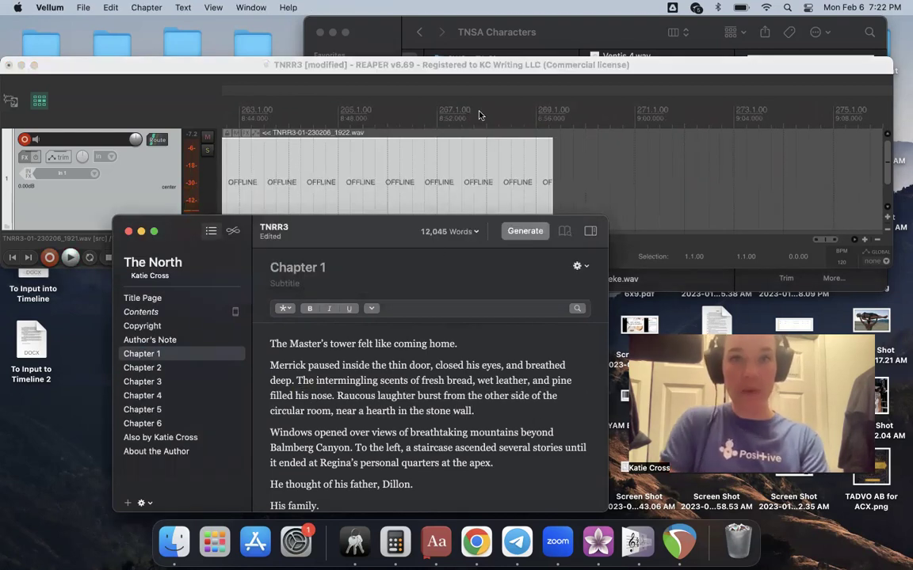
Return to REAPER and record the tower scene from 269.1.00 up to Regina's first line of dialogue, stopping at about bar 294.
{"action": "left_click", "coordinate": [434, 64]}
{"action": "left_click", "coordinate": [539, 188]}
{"action": "key", "text": "super+r"}
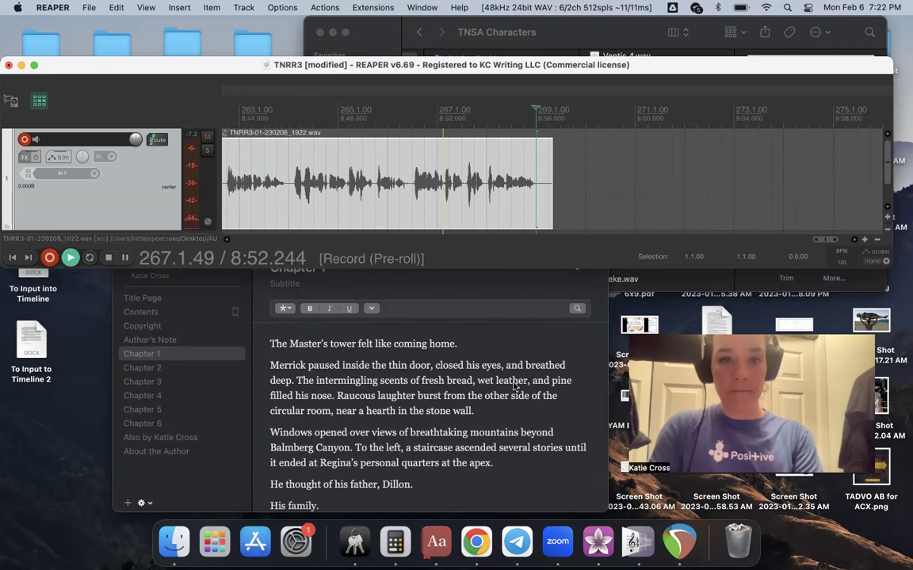
{"action": "scroll", "coordinate": [518, 475], "scroll_direction": "down", "scroll_amount": 2}
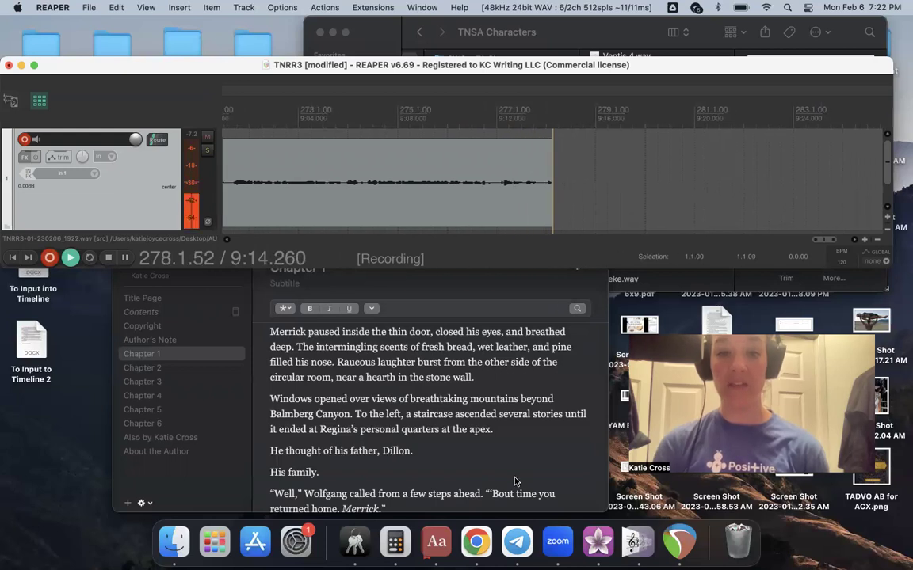
{"action": "scroll", "coordinate": [511, 481], "scroll_direction": "down", "scroll_amount": 5}
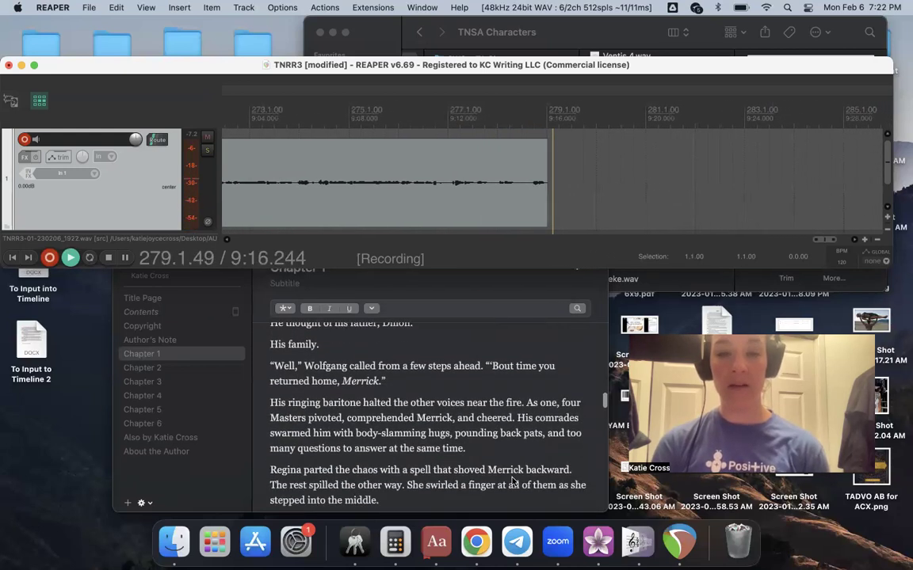
{"action": "scroll", "coordinate": [512, 481], "scroll_direction": "down", "scroll_amount": 1}
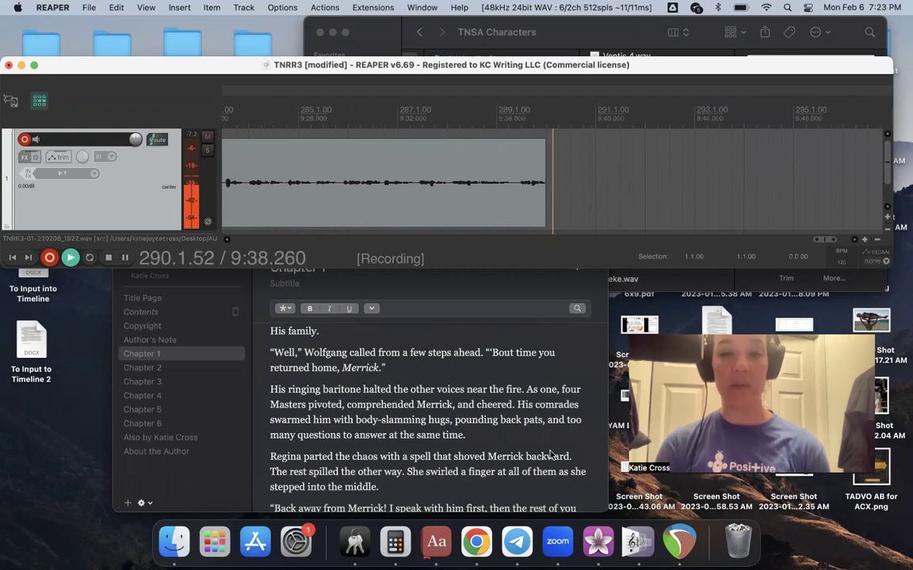
{"action": "scroll", "coordinate": [541, 485], "scroll_direction": "down", "scroll_amount": 5}
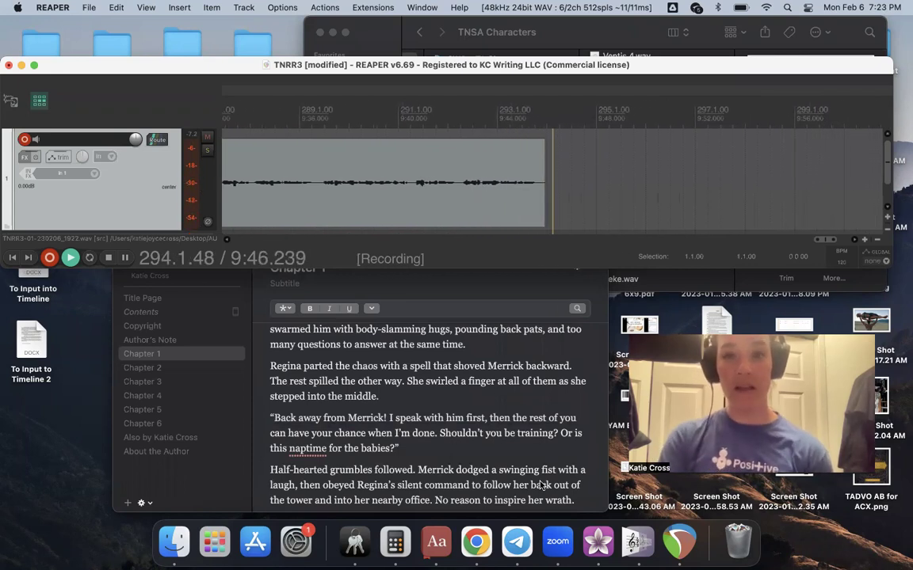
{"action": "key", "text": "space"}
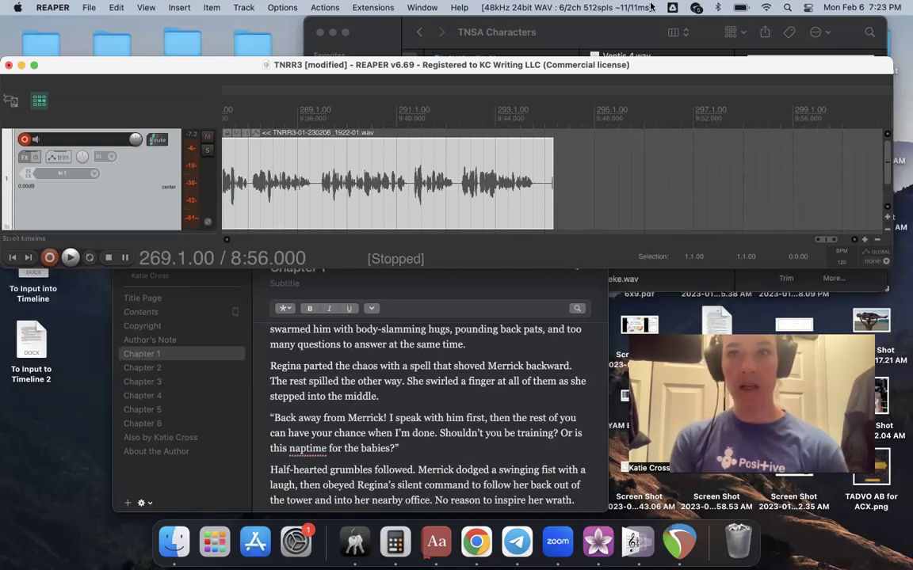
Switch to Finder, find REGINA 3.wav in TNSA Characters and play it as a voice reference.
{"action": "left_click", "coordinate": [583, 28]}
{"action": "scroll", "coordinate": [640, 145], "scroll_direction": "up", "scroll_amount": 5}
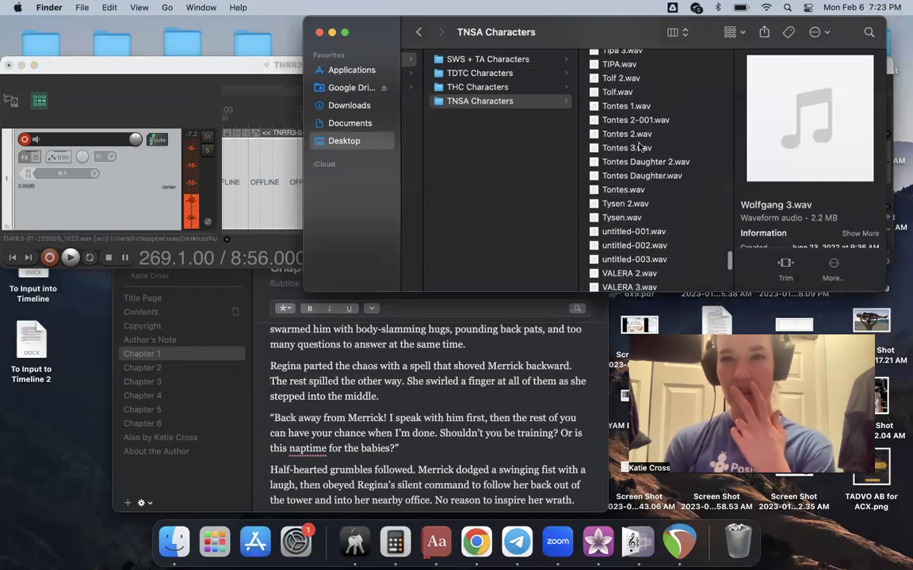
{"action": "scroll", "coordinate": [640, 147], "scroll_direction": "up", "scroll_amount": 10}
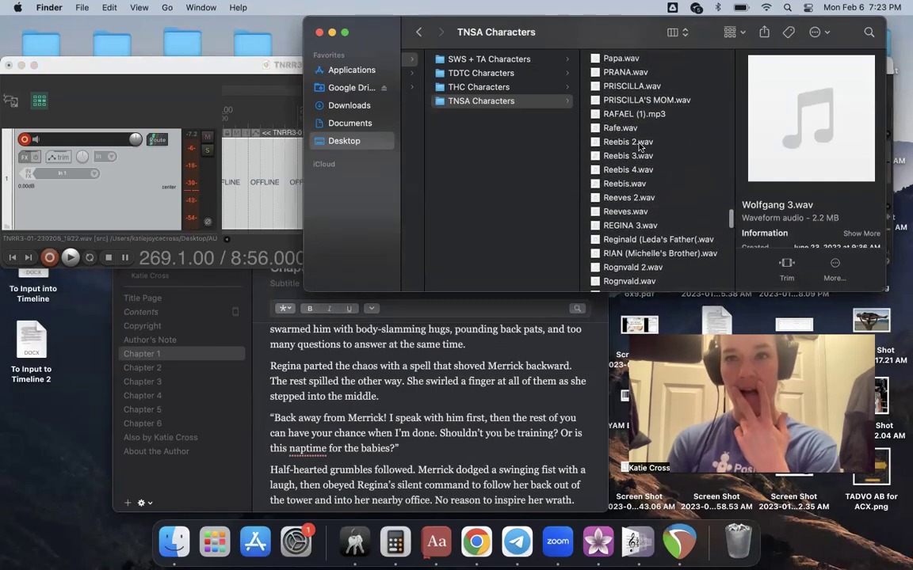
{"action": "scroll", "coordinate": [640, 147], "scroll_direction": "up", "scroll_amount": 5}
{"action": "scroll", "coordinate": [640, 147], "scroll_direction": "down", "scroll_amount": 8}
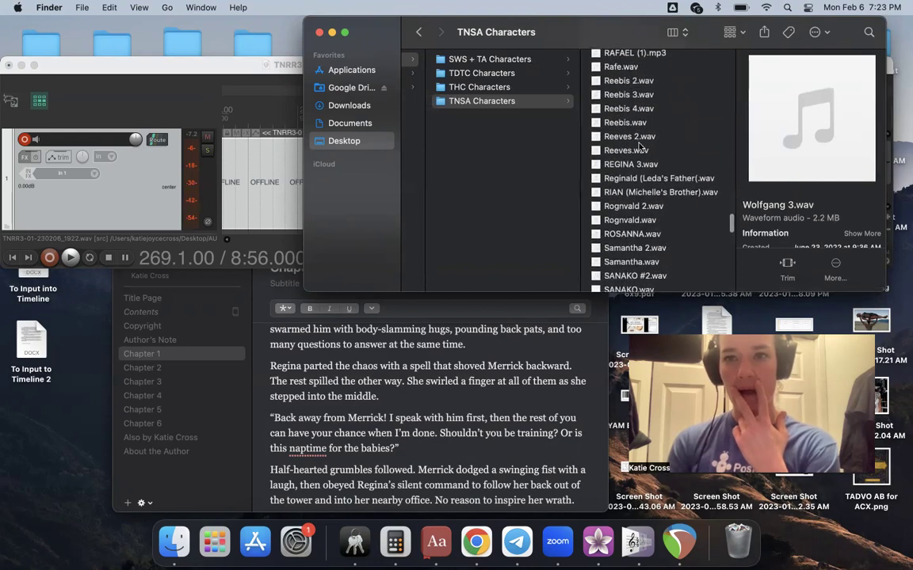
{"action": "scroll", "coordinate": [641, 146], "scroll_direction": "down", "scroll_amount": 2}
{"action": "left_click", "coordinate": [621, 112]}
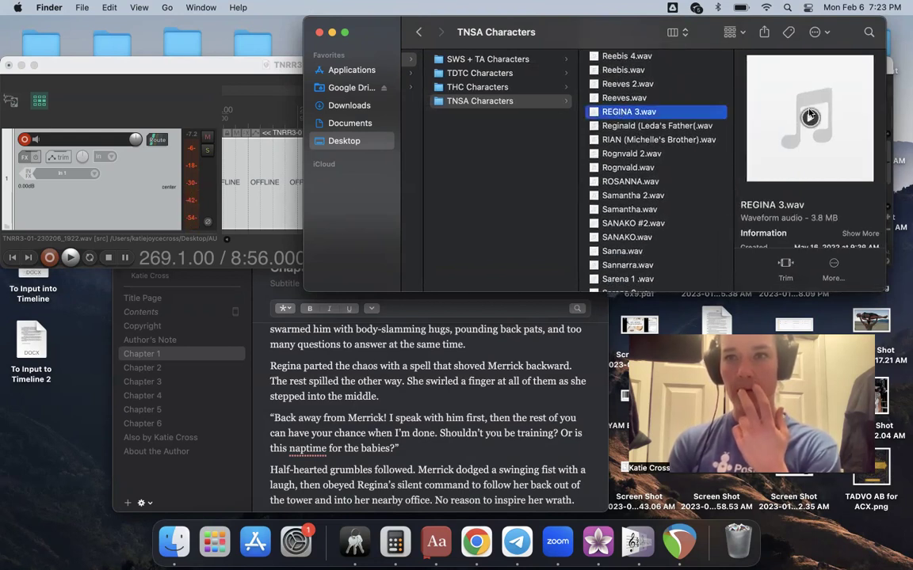
{"action": "left_click", "coordinate": [810, 118]}
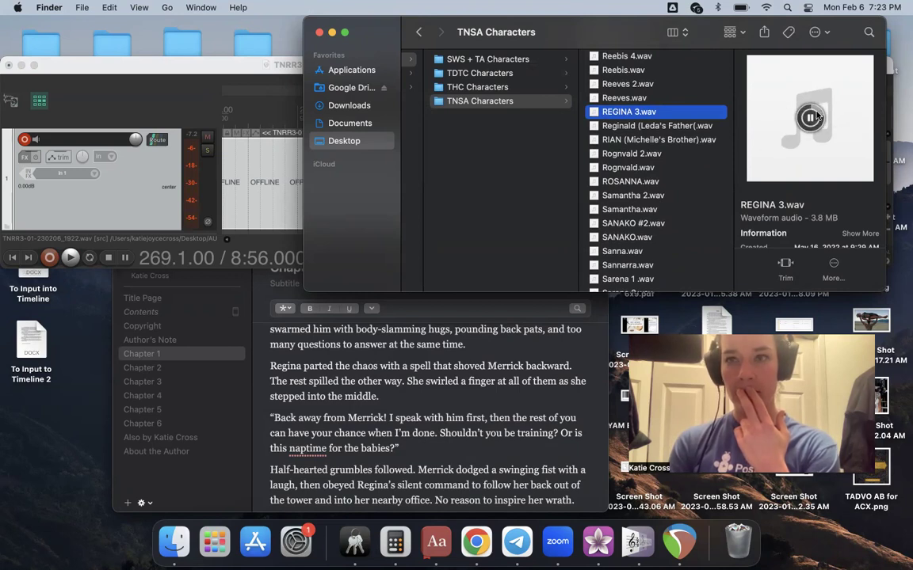
Return to REAPER and add a marker named "REGINA (TNRR3)" at 294.1.00.
{"action": "left_click", "coordinate": [142, 73]}
{"action": "left_click", "coordinate": [545, 207]}
{"action": "key", "text": "shift+m"}
{"action": "type", "text": "REGIN"}
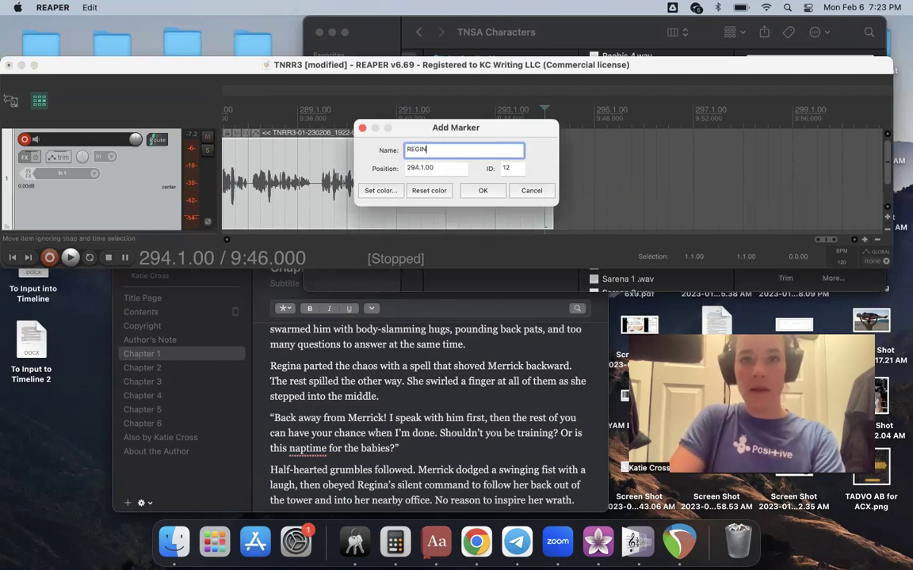
{"action": "type", "text": "A (TNR"}
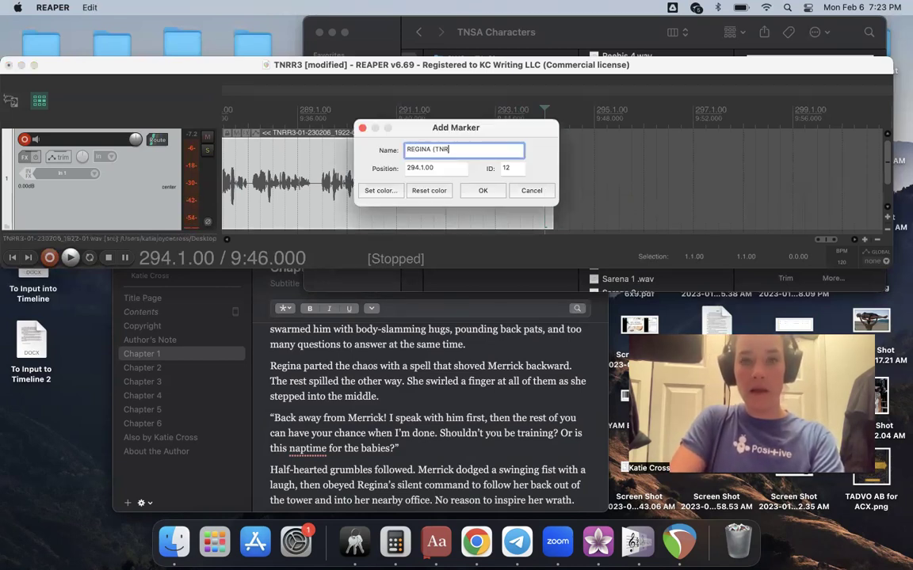
{"action": "type", "text": "R3)"}
{"action": "key", "text": "Return"}
Record Regina's "Back away from Merrick!" dialogue from 294.1.00 to about bar 300, and add a marker named "END" near the end of the take.
{"action": "key", "text": "super+r"}
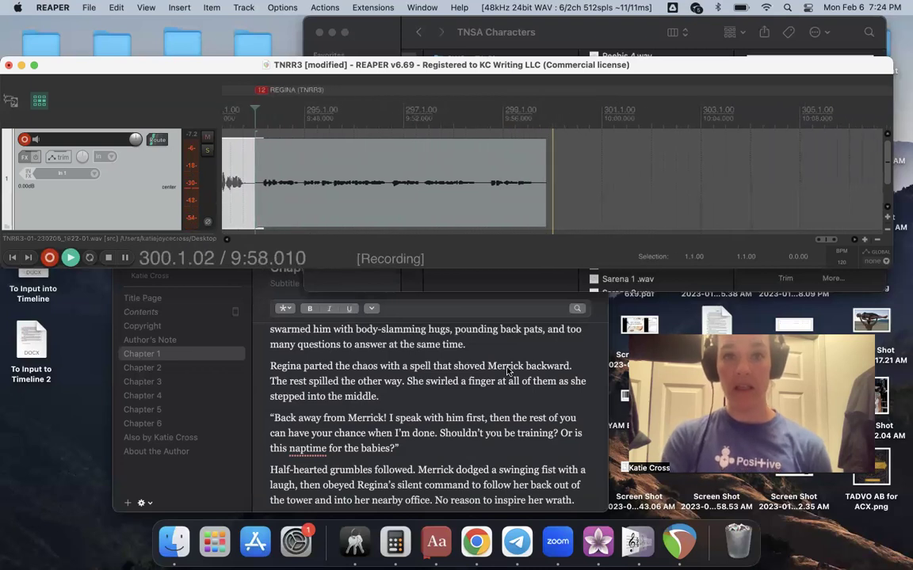
{"action": "key", "text": "space"}
{"action": "left_click", "coordinate": [474, 183]}
{"action": "key", "text": "shift+m"}
{"action": "type", "text": "END"}
{"action": "key", "text": "Return"}
Record from 299.4.00, starting with "Half-hearted grumbles followed", into the office conversation, stopping at about bar 321.
{"action": "left_click", "coordinate": [536, 190]}
{"action": "key", "text": "super+r"}
{"action": "scroll", "coordinate": [518, 475], "scroll_direction": "down", "scroll_amount": 5}
{"action": "scroll", "coordinate": [518, 488], "scroll_direction": "down", "scroll_amount": 1}
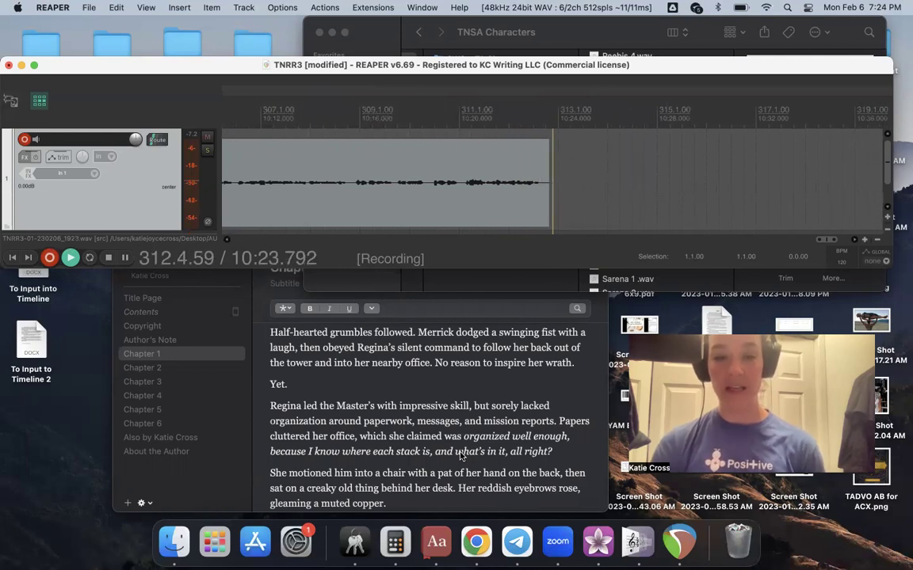
{"action": "scroll", "coordinate": [459, 455], "scroll_direction": "down", "scroll_amount": 5}
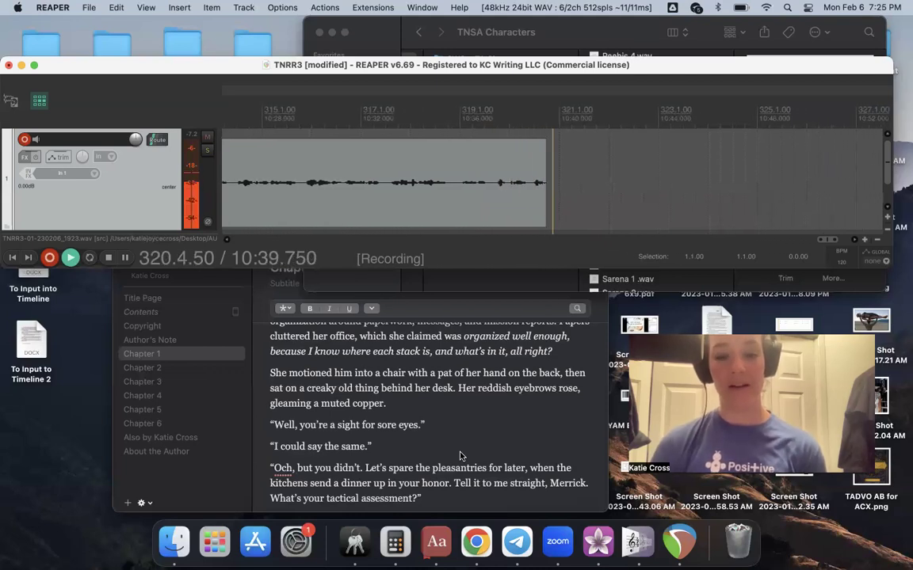
{"action": "key", "text": "space"}
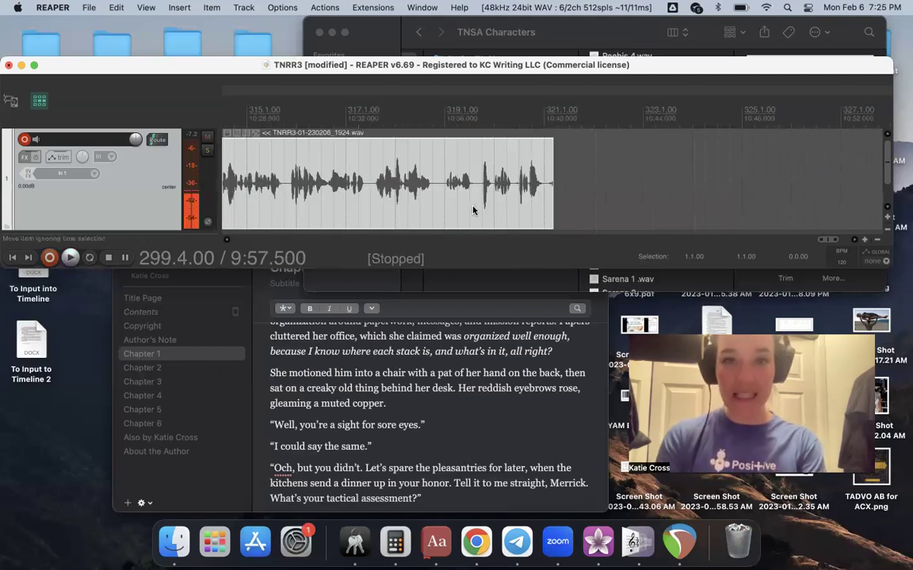
Punch in at 319.1.00 and record the conversation with Regina through the isolationist stance paragraph, stopping at about bar 360.
{"action": "left_click", "coordinate": [445, 202]}
{"action": "key", "text": "super+r"}
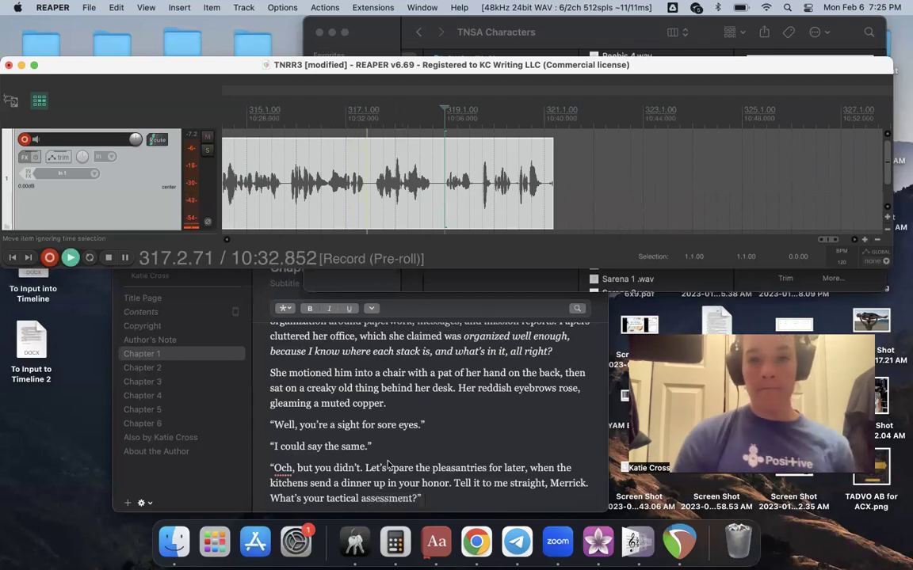
{"action": "scroll", "coordinate": [389, 465], "scroll_direction": "down", "scroll_amount": 1}
{"action": "scroll", "coordinate": [389, 465], "scroll_direction": "down", "scroll_amount": 3}
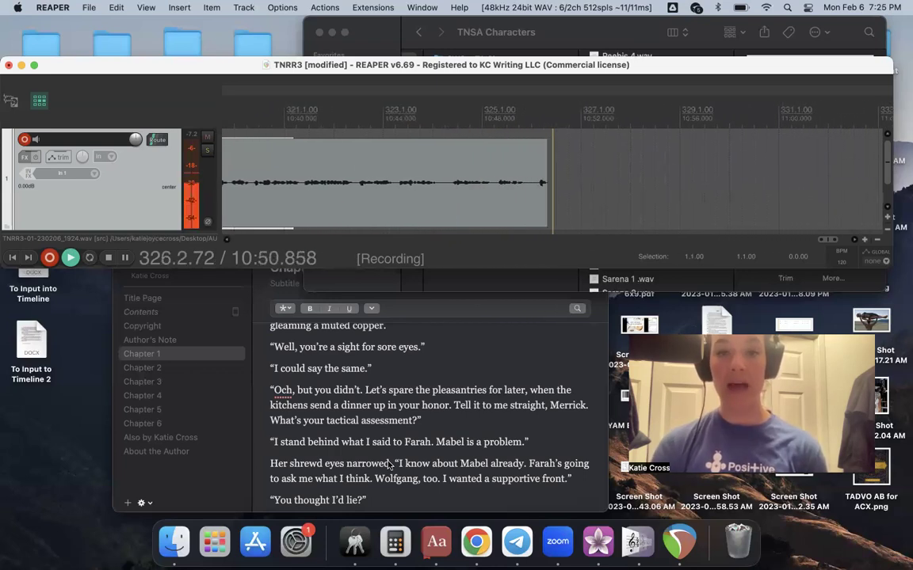
{"action": "scroll", "coordinate": [389, 465], "scroll_direction": "down", "scroll_amount": 3}
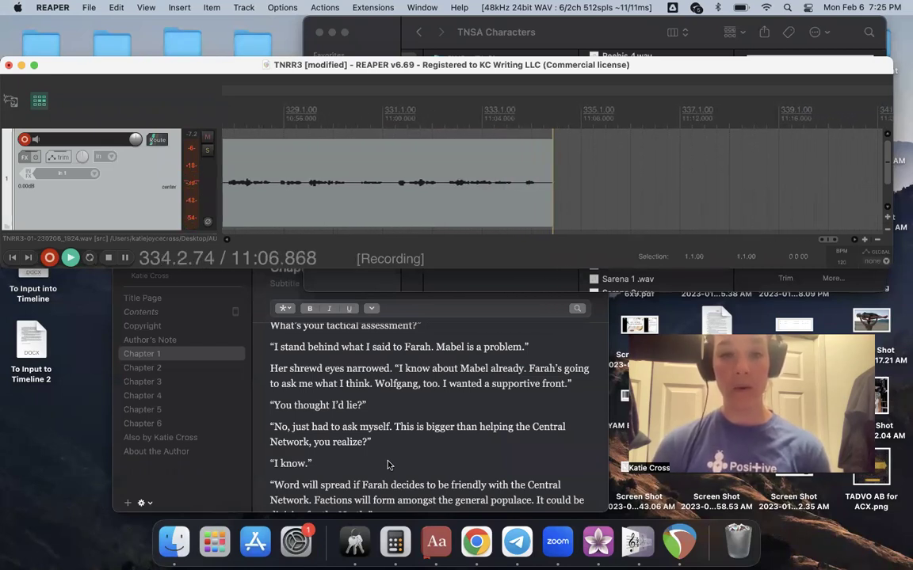
{"action": "scroll", "coordinate": [388, 465], "scroll_direction": "down", "scroll_amount": 5}
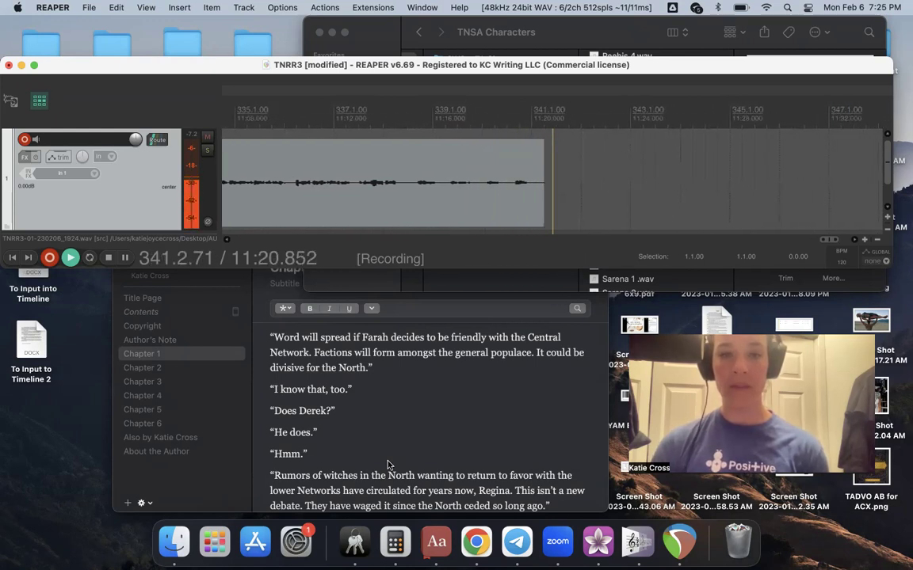
{"action": "scroll", "coordinate": [454, 472], "scroll_direction": "down", "scroll_amount": 5}
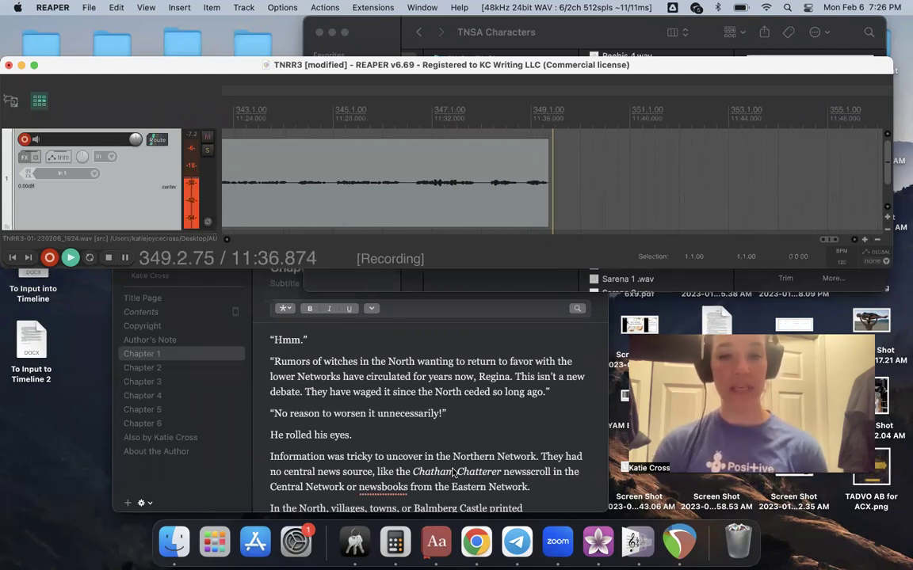
{"action": "scroll", "coordinate": [463, 463], "scroll_direction": "down", "scroll_amount": 4}
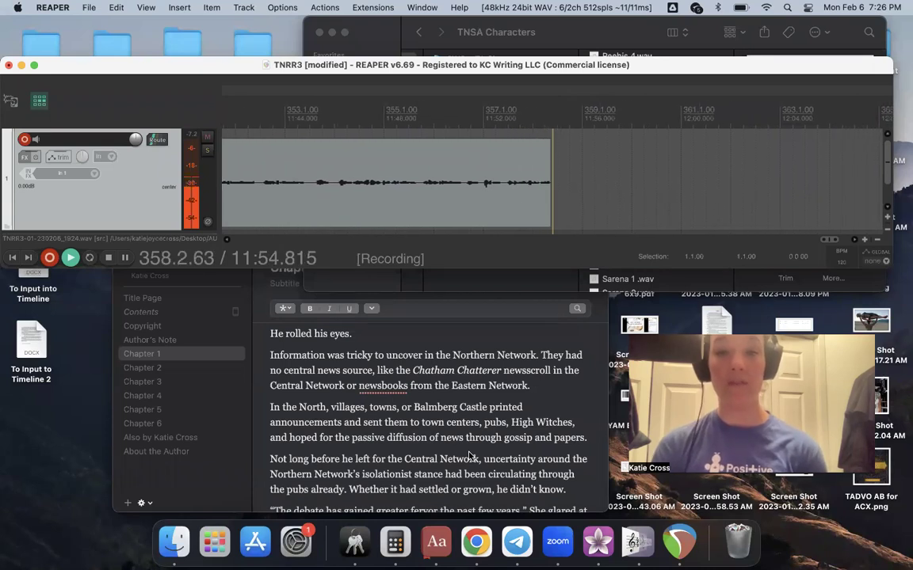
{"action": "scroll", "coordinate": [469, 457], "scroll_direction": "down", "scroll_amount": 5}
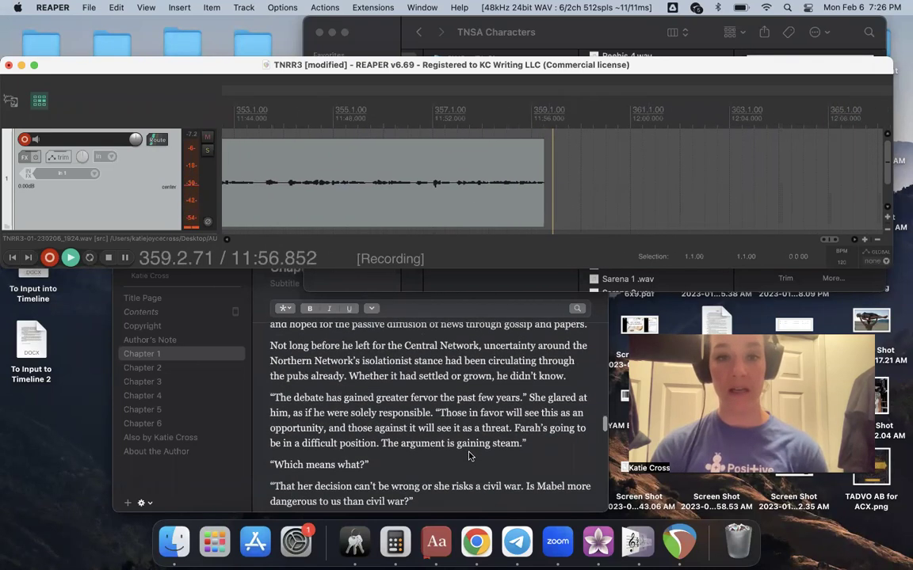
{"action": "key", "text": "space"}
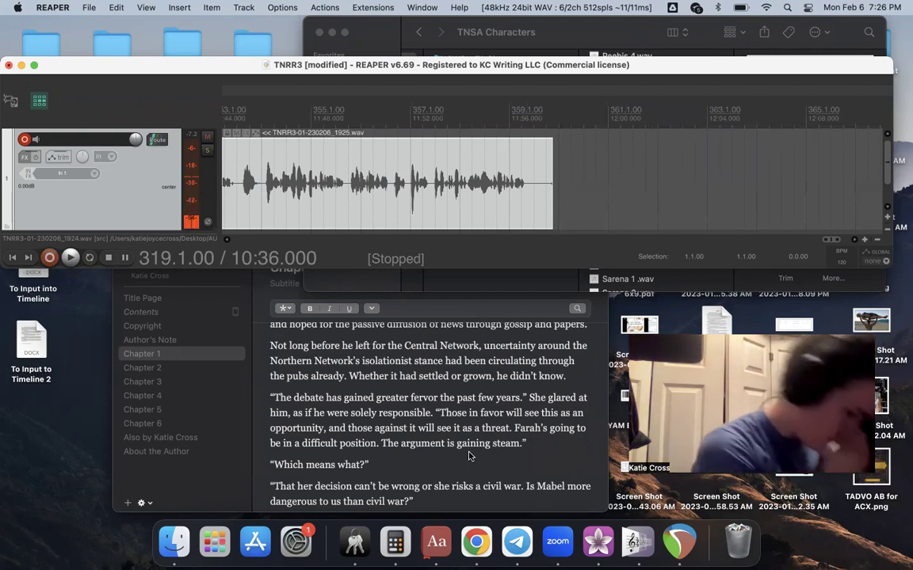
Punch in at 359.3.00 and record the passage leading into Regina's debate dialogue, stopping at about bar 364.
{"action": "left_click", "coordinate": [535, 174]}
{"action": "key", "text": "super+r"}
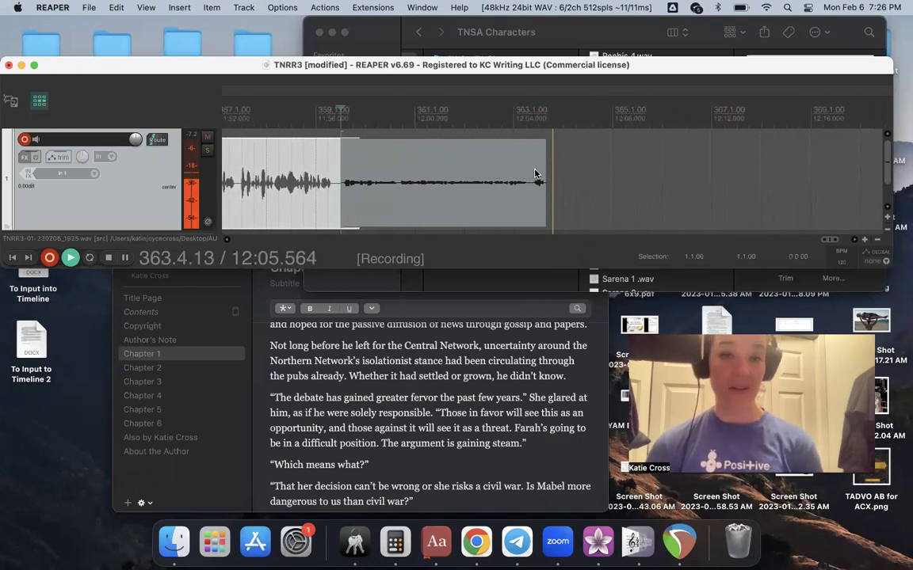
{"action": "key", "text": "space"}
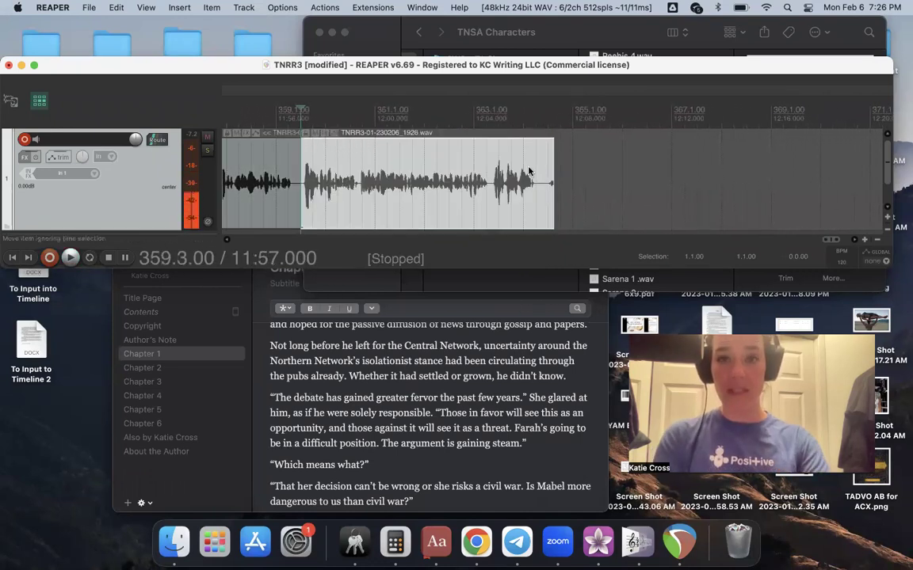
Punch in before the take's last phrase at about bar 363 and record Regina's dialogue, stopping at about bar 372.
{"action": "left_click_drag", "start_coordinate": [488, 107], "coordinate": [490, 105]}
{"action": "key", "text": "super+r"}
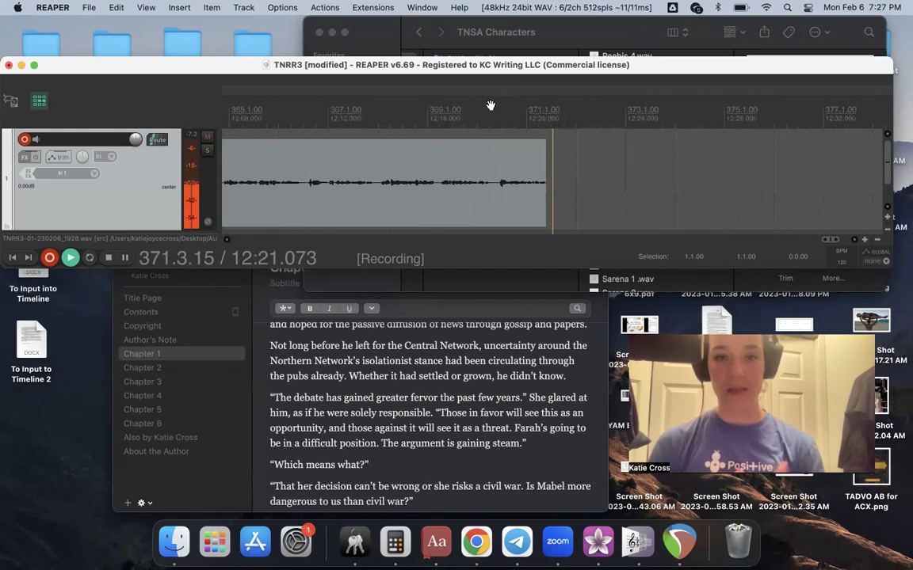
{"action": "key", "text": "space"}
Play the take back from 370.2.00, then re-record from there through "Derek has sent me here to stay", stopping at about bar 392.
{"action": "left_click", "coordinate": [473, 149]}
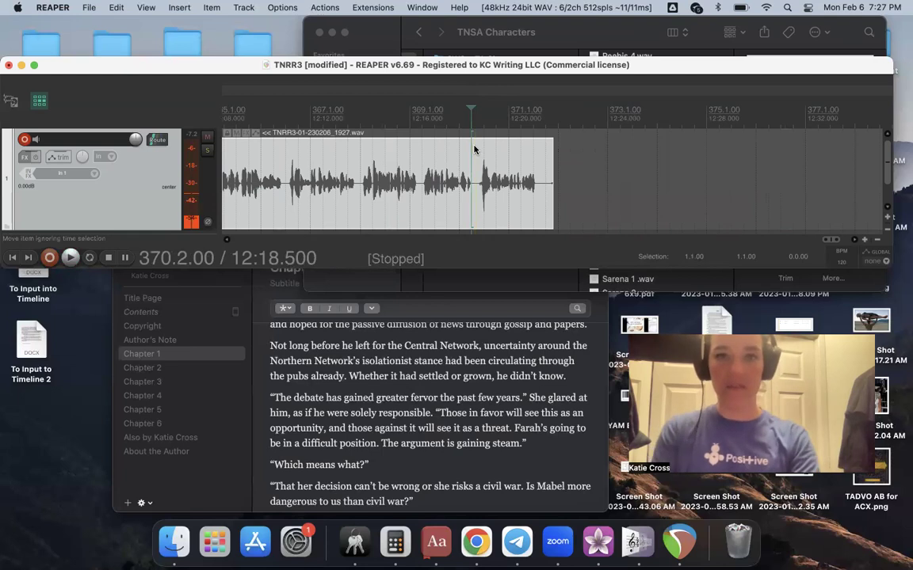
{"action": "key", "text": "space"}
{"action": "key", "text": "space"}
{"action": "key", "text": "super+r"}
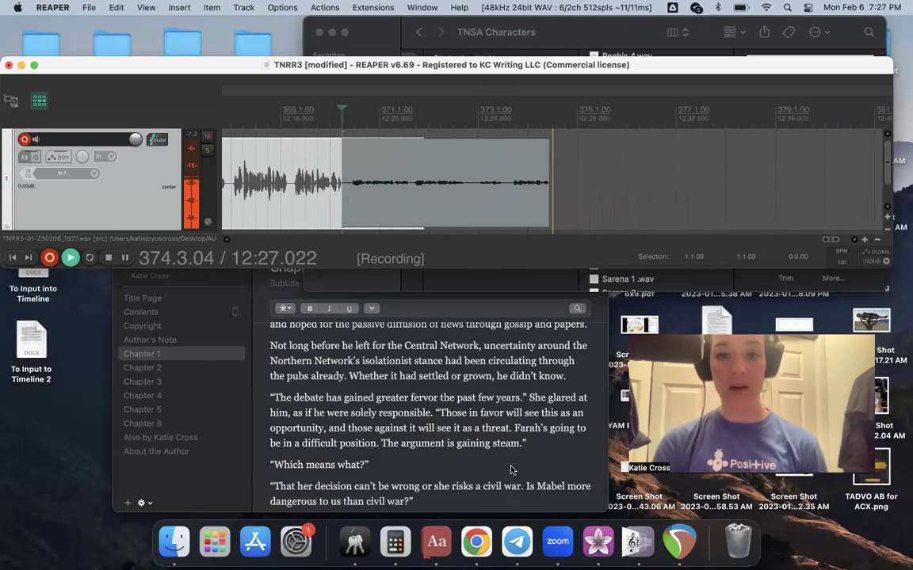
{"action": "scroll", "coordinate": [511, 469], "scroll_direction": "down", "scroll_amount": 5}
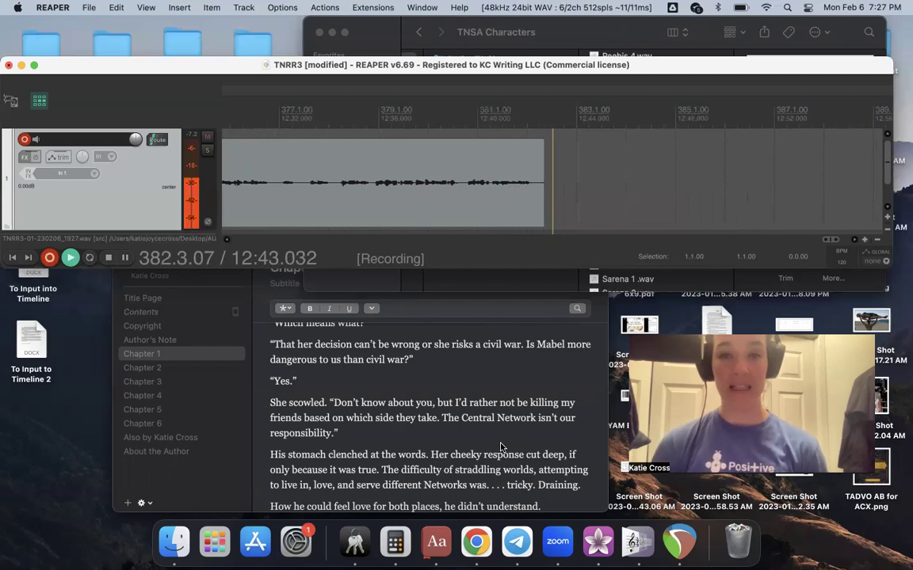
{"action": "scroll", "coordinate": [500, 447], "scroll_direction": "down", "scroll_amount": 5}
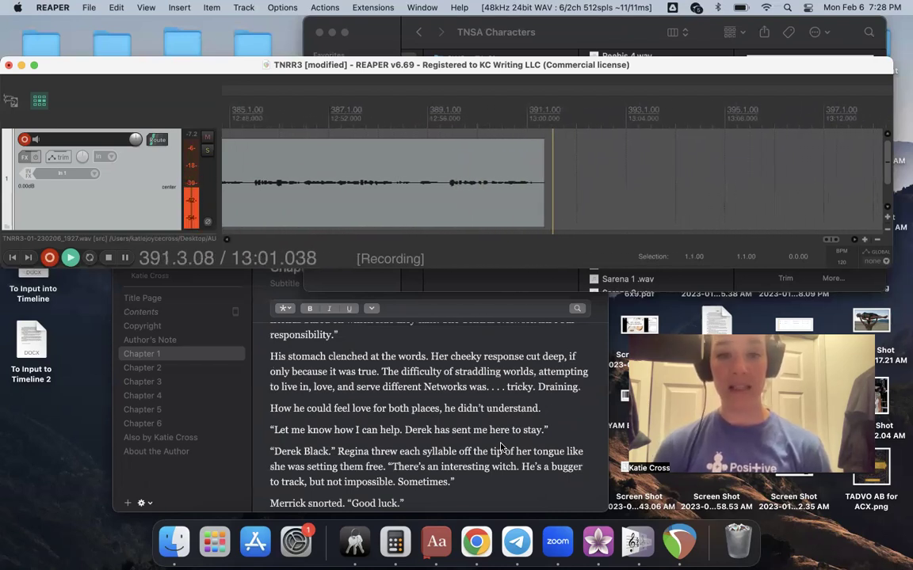
{"action": "key", "text": "space"}
Punch in at 391.2.00 and record the exchange about Derek Black, stopping at about bar 404.
{"action": "left_click", "coordinate": [511, 198]}
{"action": "key", "text": "super+r"}
{"action": "scroll", "coordinate": [497, 460], "scroll_direction": "down", "scroll_amount": 3}
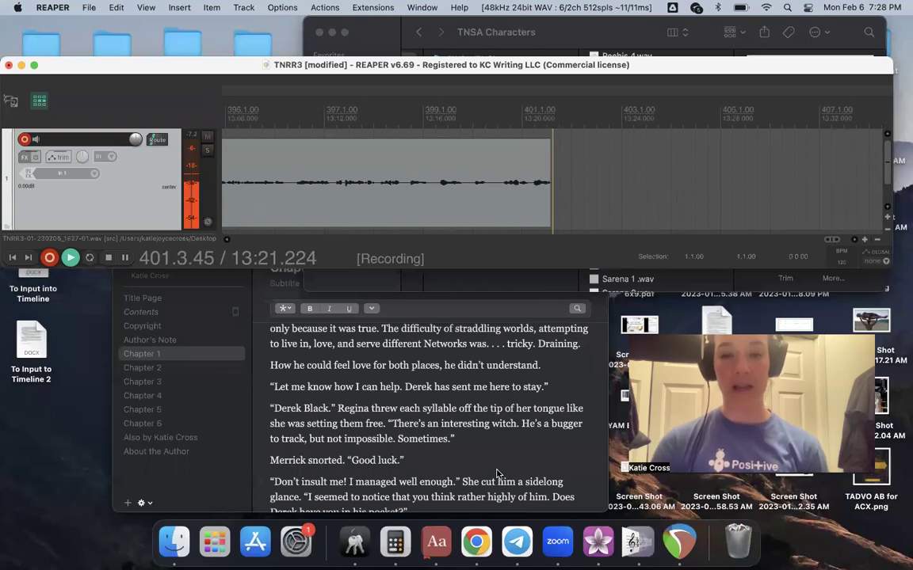
{"action": "scroll", "coordinate": [497, 474], "scroll_direction": "down", "scroll_amount": 2}
{"action": "scroll", "coordinate": [497, 474], "scroll_direction": "down", "scroll_amount": 5}
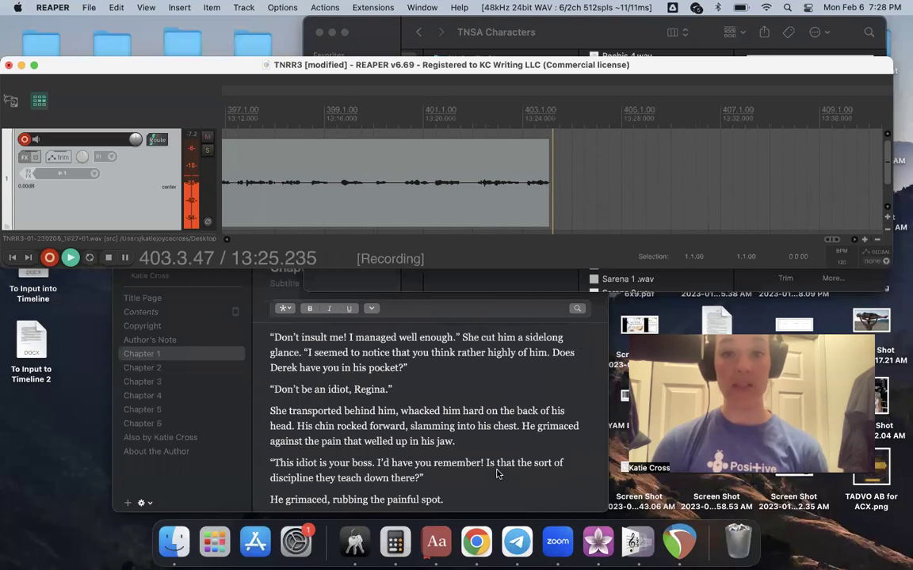
{"action": "key", "text": "space"}
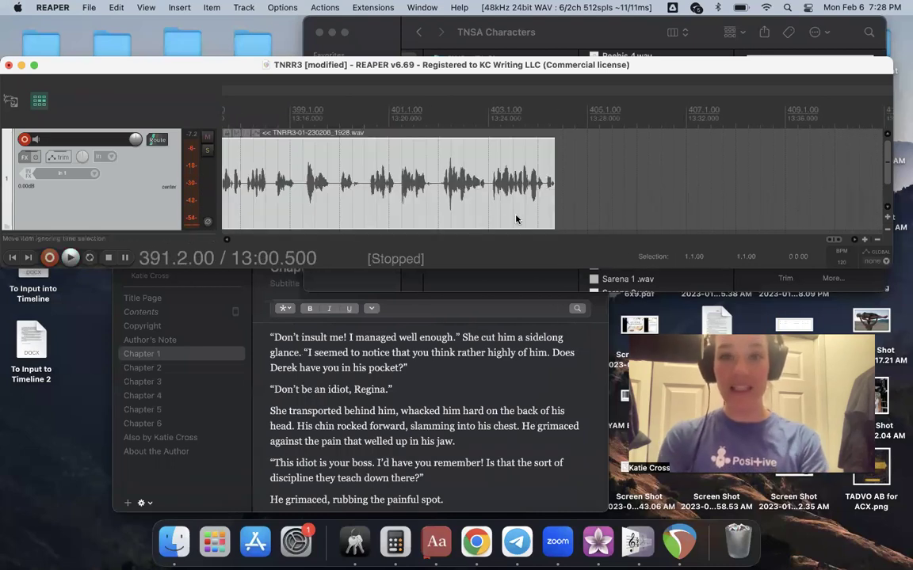
Punch in at 403.1.00 and record from "Don't insult me!" through Merrick's mumbled apology, stopping at about bar 421.
{"action": "key", "text": "super+r"}
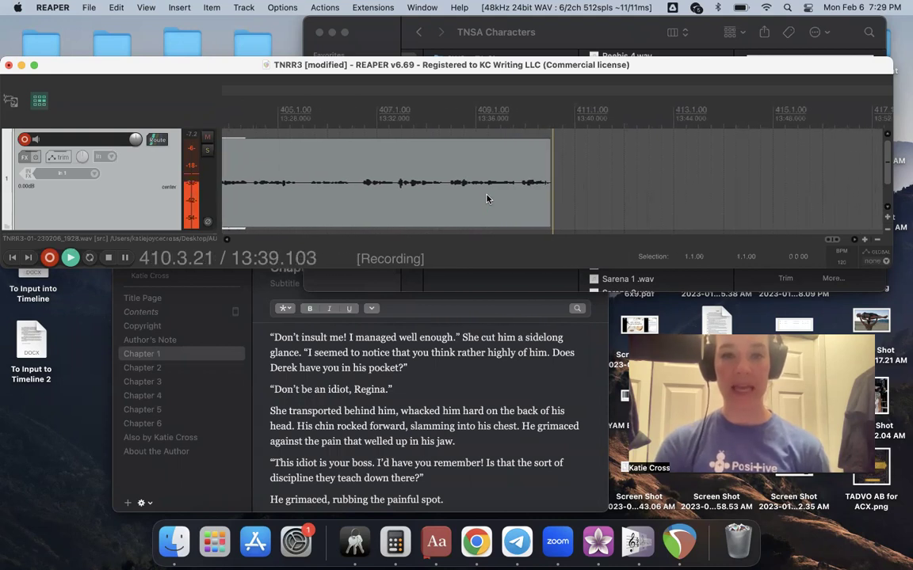
{"action": "scroll", "coordinate": [452, 412], "scroll_direction": "down", "scroll_amount": 3}
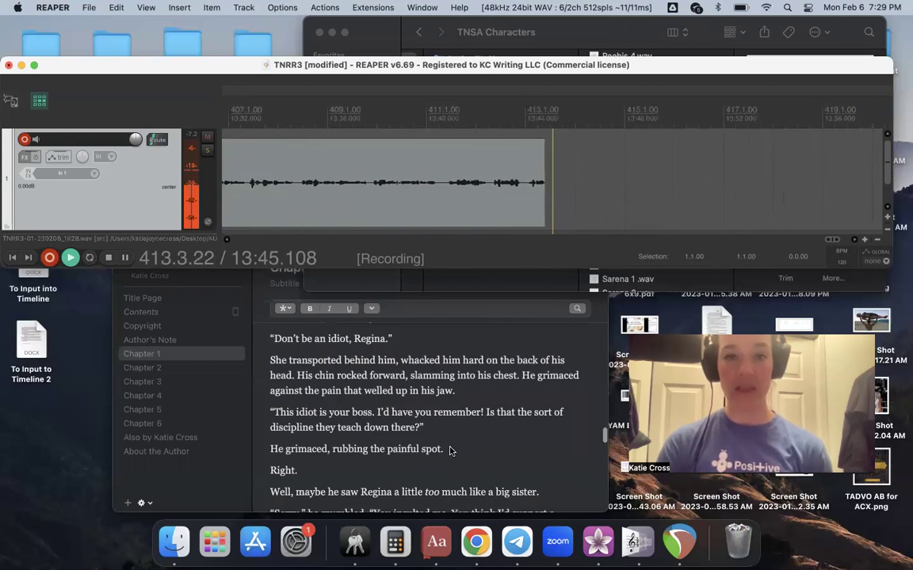
{"action": "scroll", "coordinate": [450, 458], "scroll_direction": "down", "scroll_amount": 4}
{"action": "scroll", "coordinate": [451, 462], "scroll_direction": "down", "scroll_amount": 3}
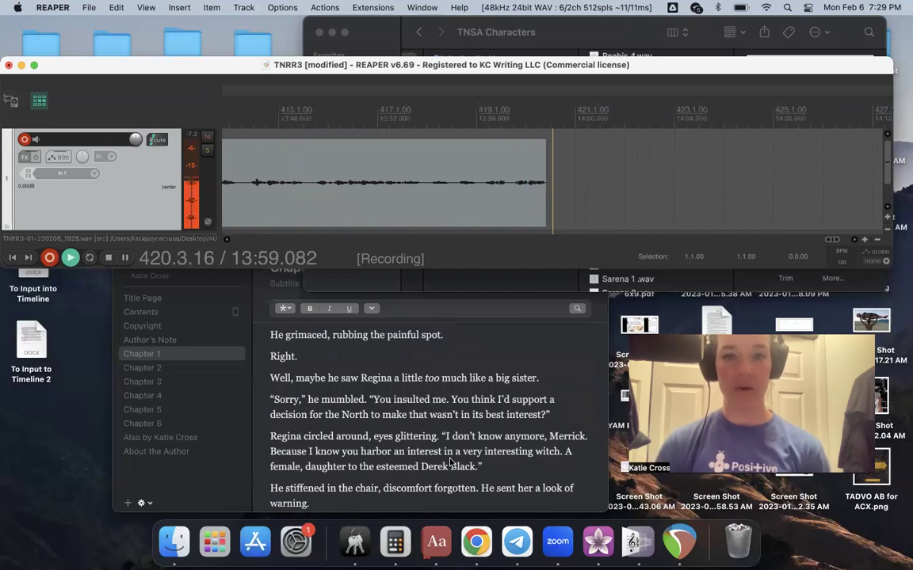
{"action": "key", "text": "space"}
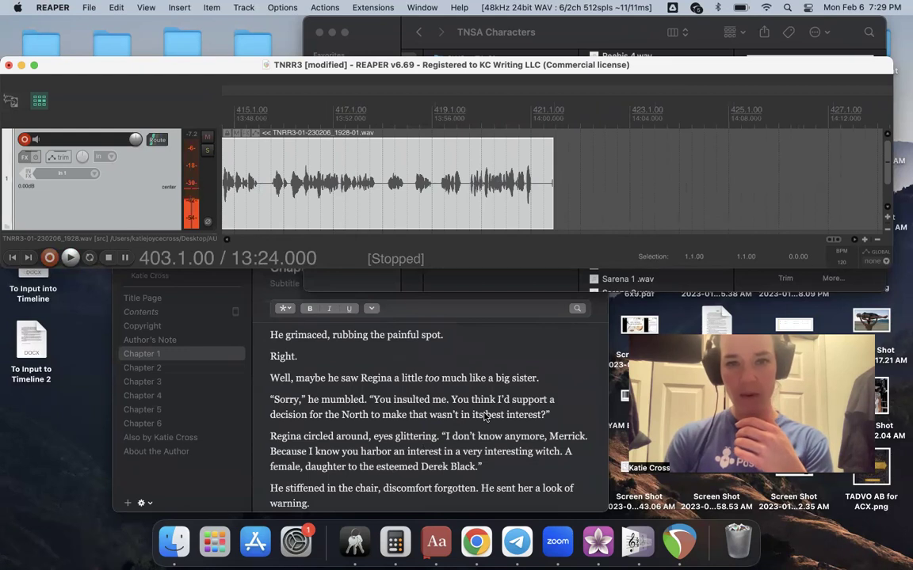
In Vellum, delete "to make" from Merrick's line about a decision for the North that wasn't in its best interest.
{"action": "left_click", "coordinate": [399, 423]}
{"action": "left_click_drag", "start_coordinate": [397, 419], "coordinate": [370, 415]}
{"action": "key", "text": "BackSpace"}
Back in REAPER, punch in at 419.4.00 and record the corrected line and Regina's remark about Derek Black's daughter, stopping at about bar 431.
{"action": "left_click", "coordinate": [489, 134]}
{"action": "left_click", "coordinate": [469, 160]}
{"action": "key", "text": "super+r"}
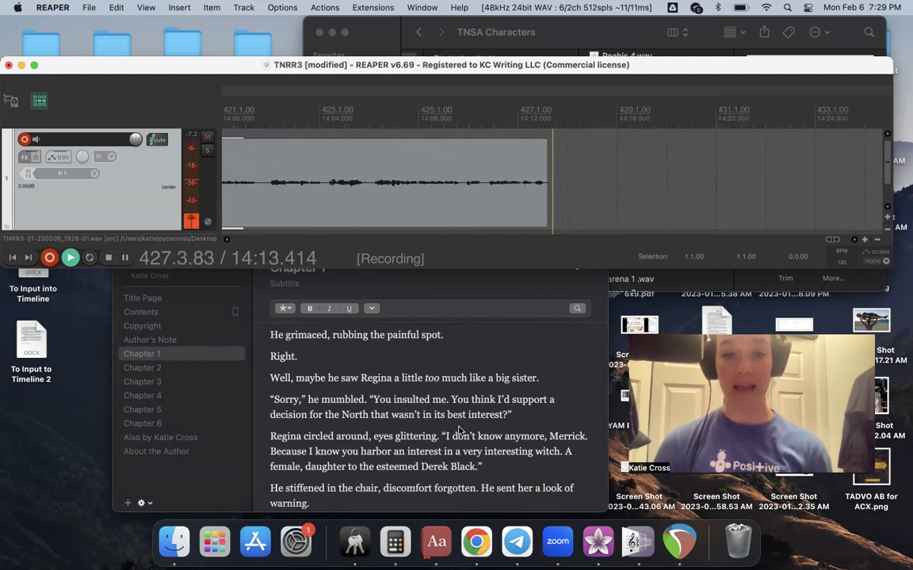
{"action": "scroll", "coordinate": [458, 430], "scroll_direction": "down", "scroll_amount": 5}
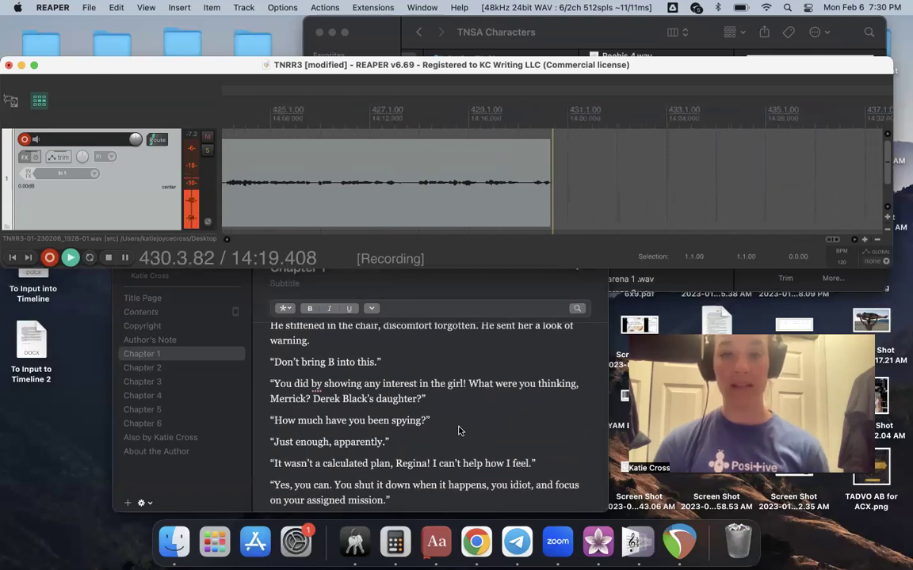
{"action": "key", "text": "space"}
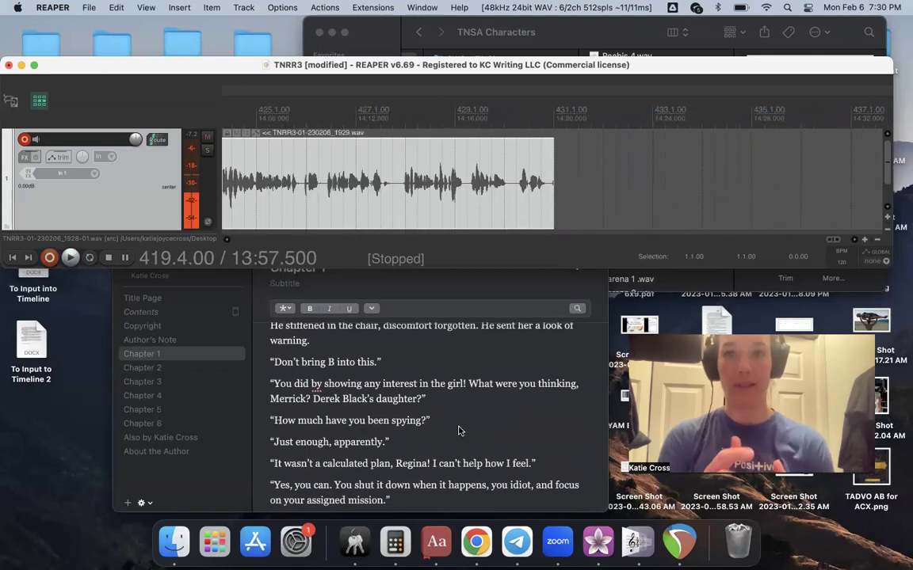
Punch in at 430.2.00 and record the argument from "Don't bring B into this", stopping at about bar 441.
{"action": "left_click", "coordinate": [516, 189]}
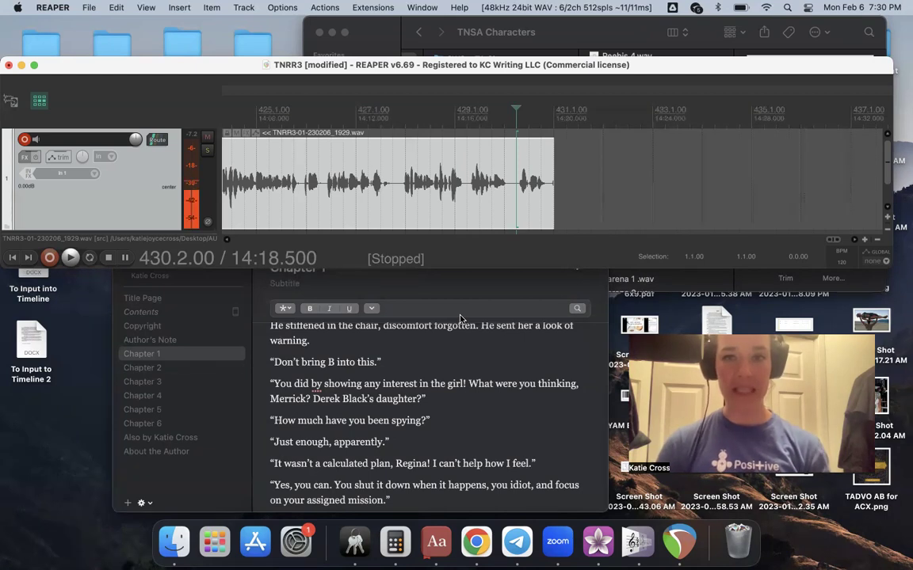
{"action": "key", "text": "super+r"}
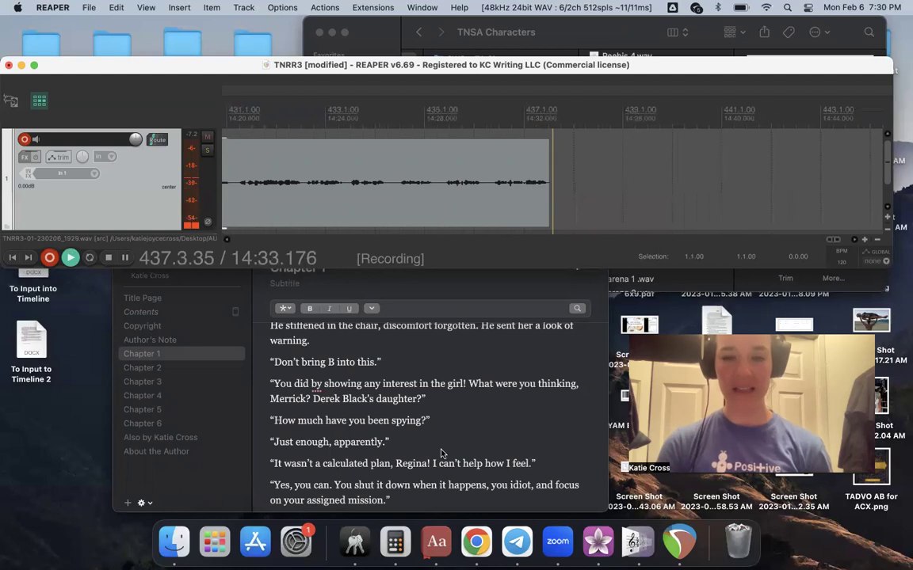
{"action": "scroll", "coordinate": [441, 453], "scroll_direction": "down", "scroll_amount": 5}
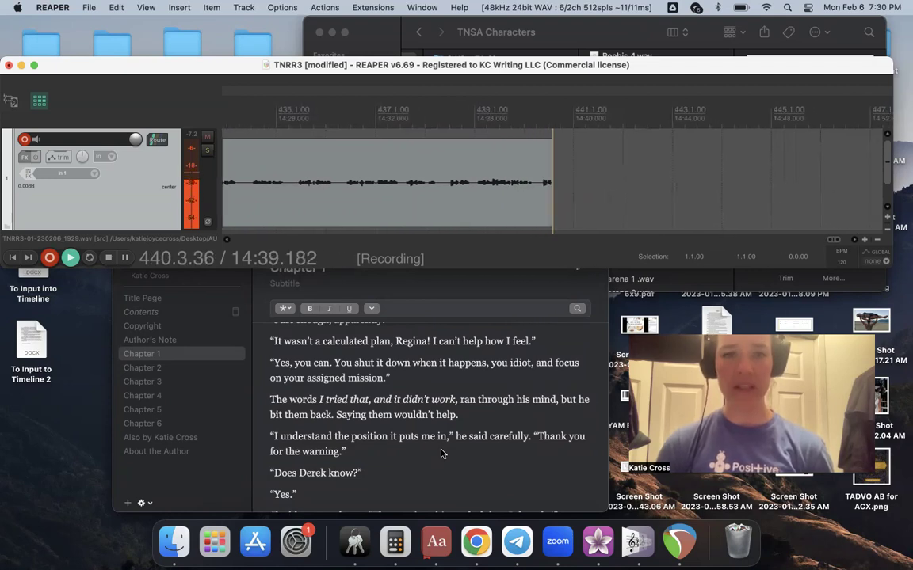
{"action": "key", "text": "space"}
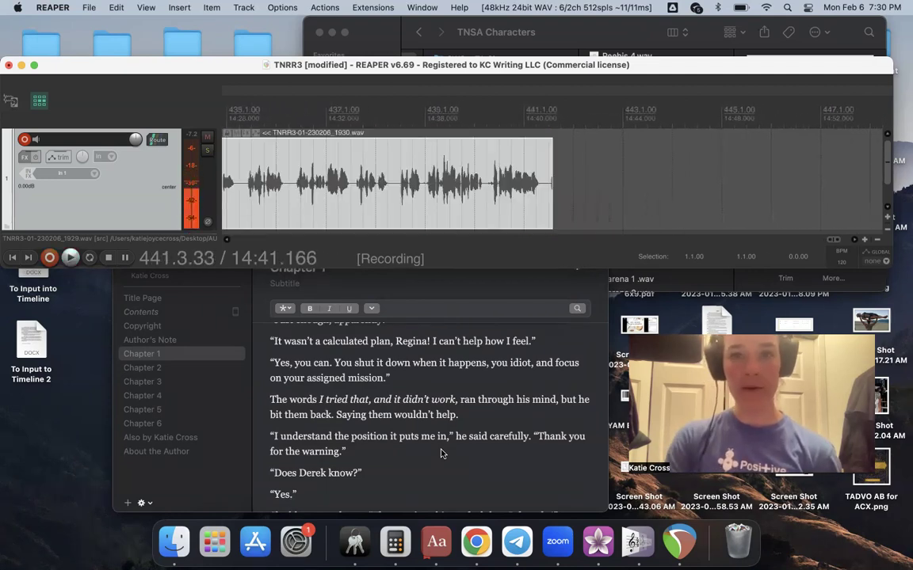
{"action": "left_click", "coordinate": [487, 190]}
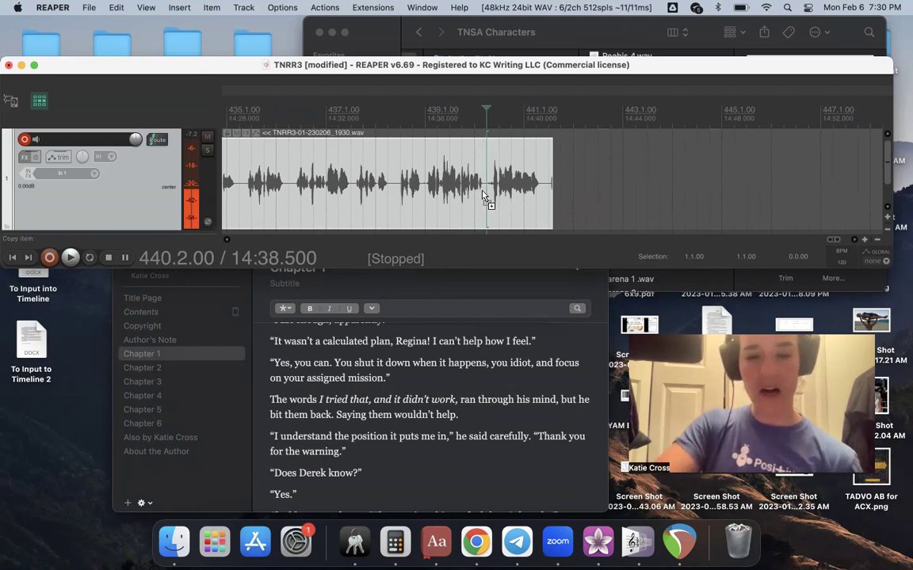
{"action": "key", "text": "super+r"}
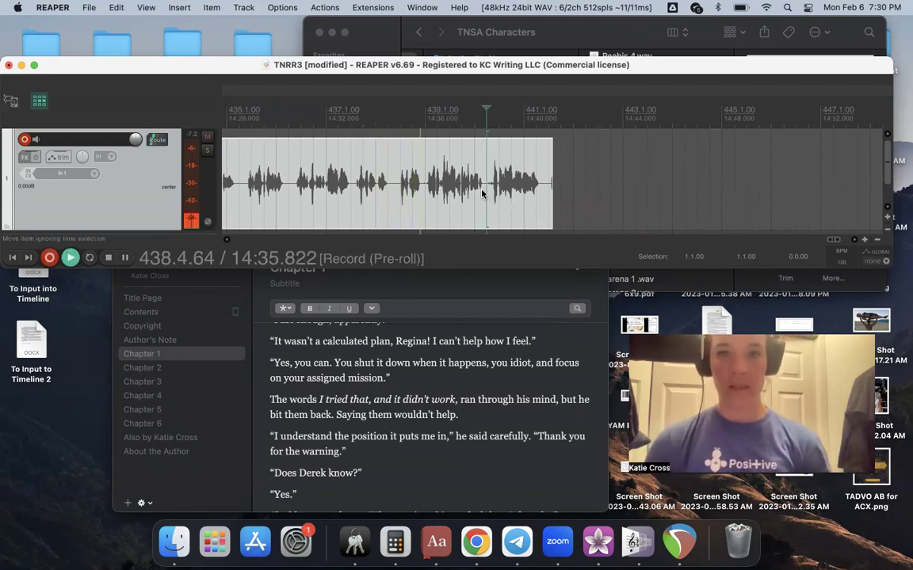
{"action": "key", "text": "space"}
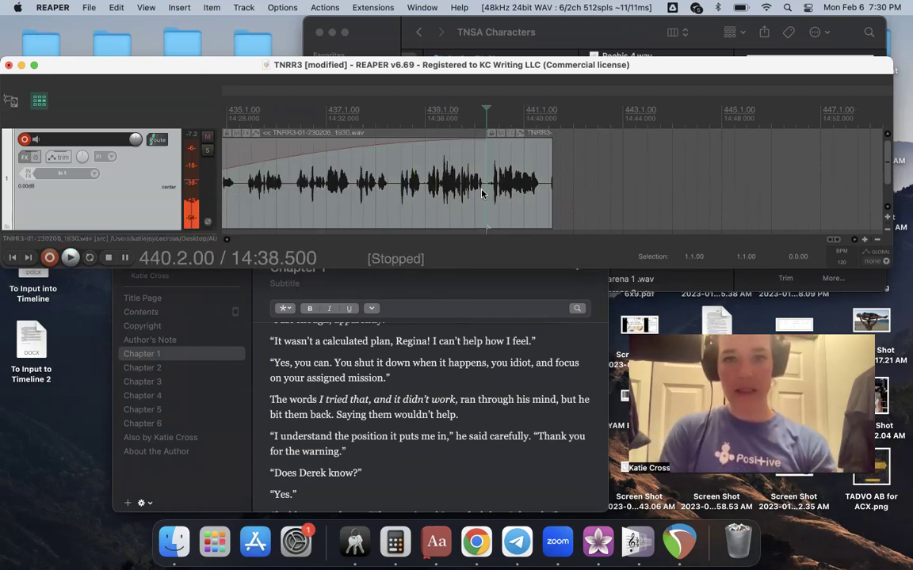
Punch in at 438.2.00 and record the dialogue through Regina's raspberry line, stopping at about bar 452.
{"action": "left_click", "coordinate": [387, 149]}
{"action": "key", "text": "super+r"}
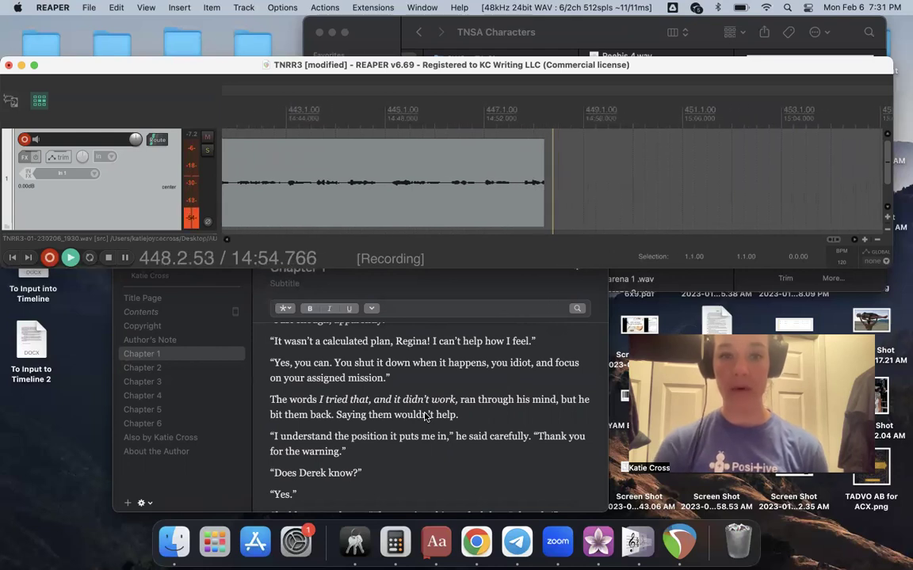
{"action": "scroll", "coordinate": [421, 465], "scroll_direction": "down", "scroll_amount": 3}
{"action": "scroll", "coordinate": [421, 465], "scroll_direction": "down", "scroll_amount": 6}
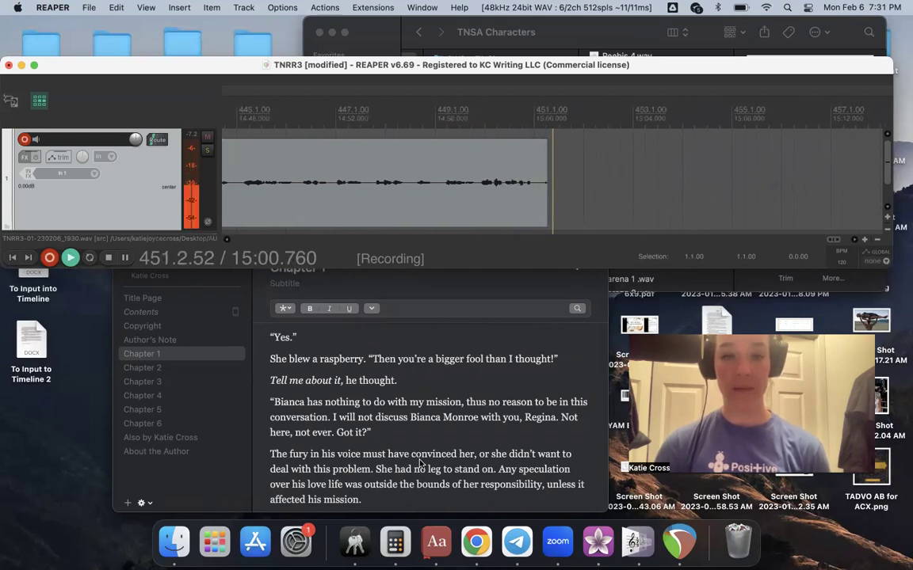
{"action": "key", "text": "space"}
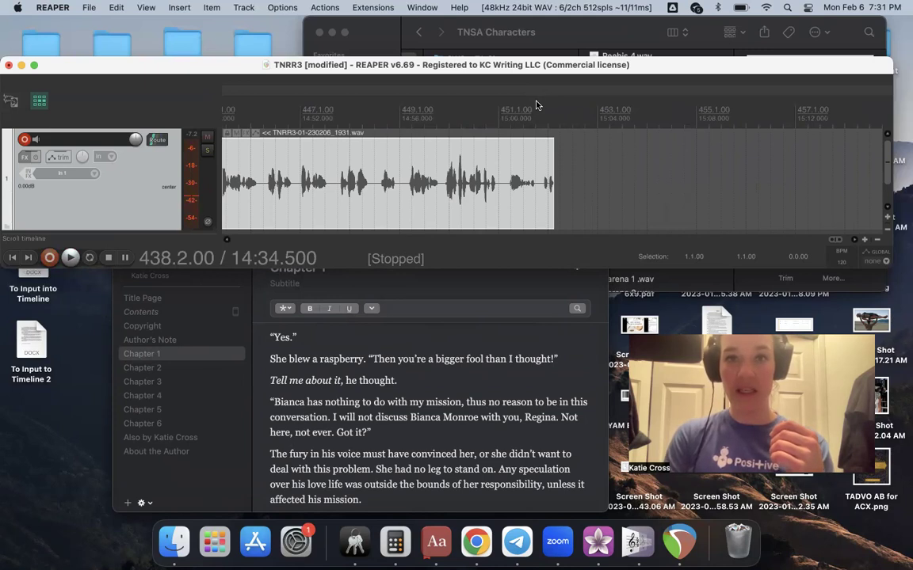
In Vellum, delete the line "Tell me about it, he thought." before Merrick's reply about Bianca.
{"action": "left_click", "coordinate": [496, 183]}
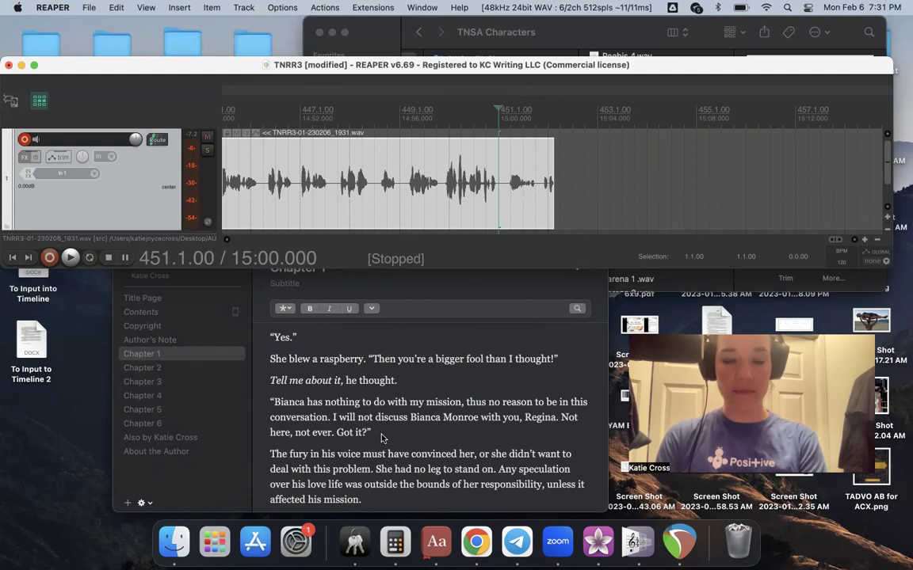
{"action": "triple_click", "coordinate": [386, 381]}
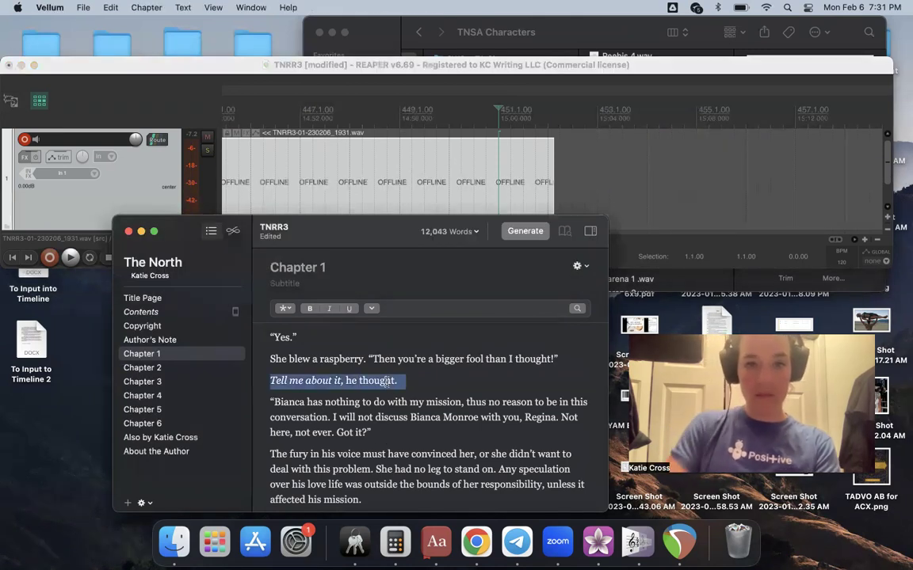
{"action": "key", "text": "BackSpace"}
Back in REAPER, try recording Merrick's reply about Bianca from 451.1.00, restarting once and stopping at about bar 457.
{"action": "left_click", "coordinate": [509, 162]}
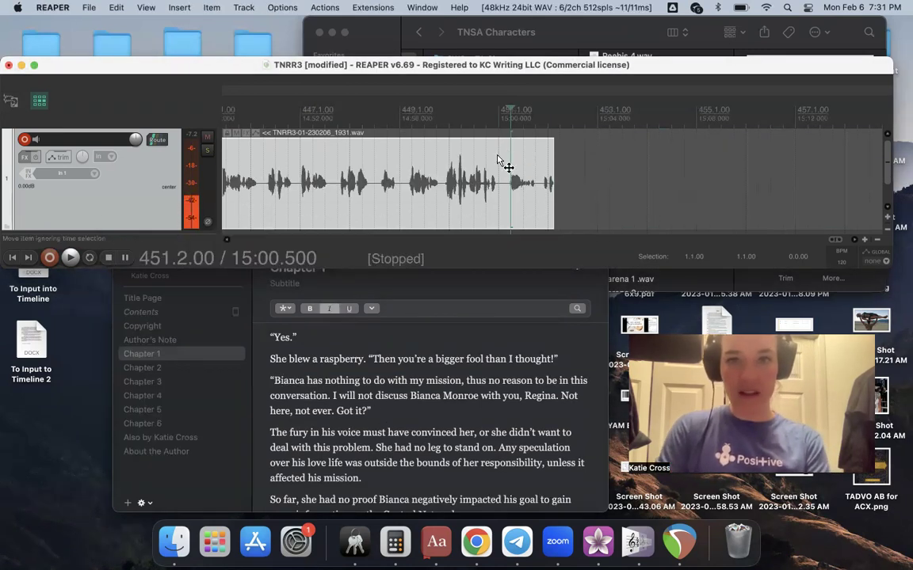
{"action": "key", "text": "super+r"}
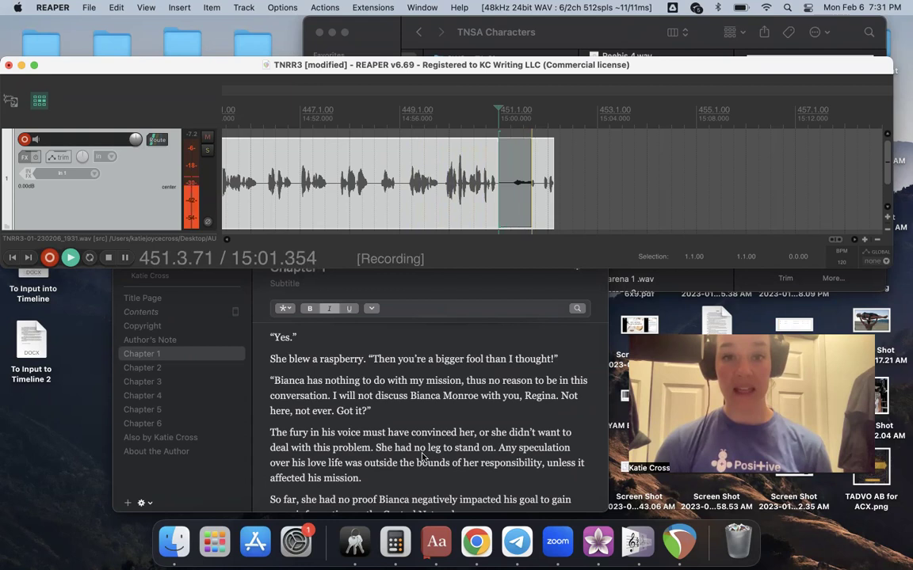
{"action": "key", "text": "super+r"}
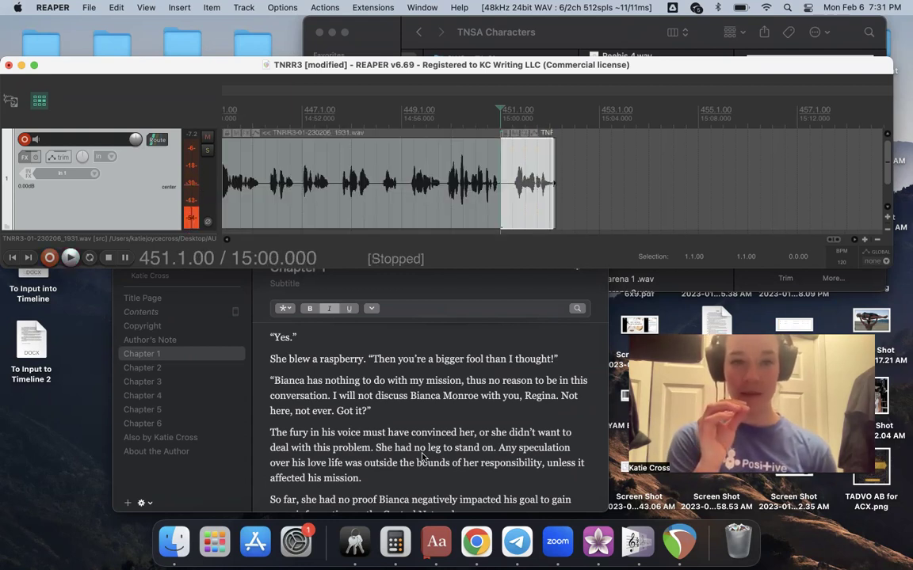
{"action": "key", "text": "super+r"}
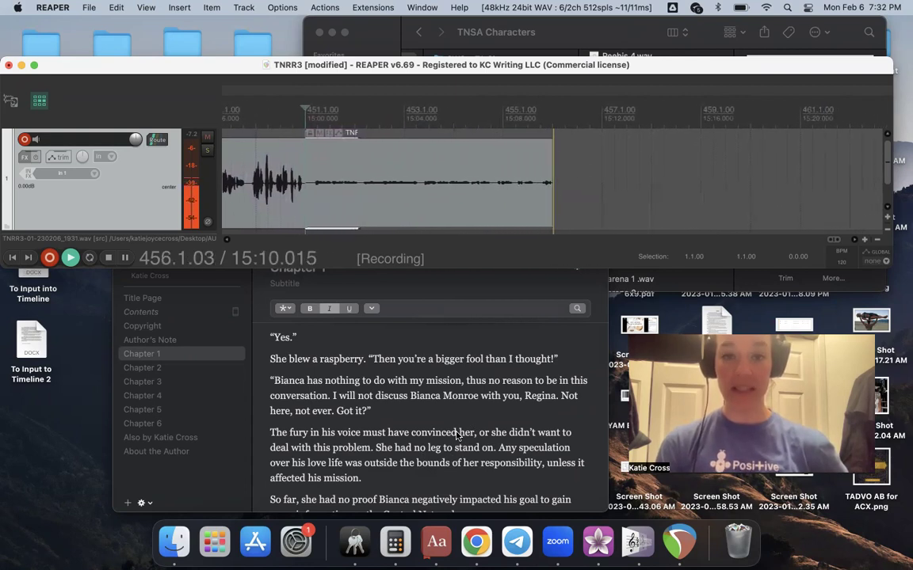
{"action": "scroll", "coordinate": [456, 434], "scroll_direction": "down", "scroll_amount": 2}
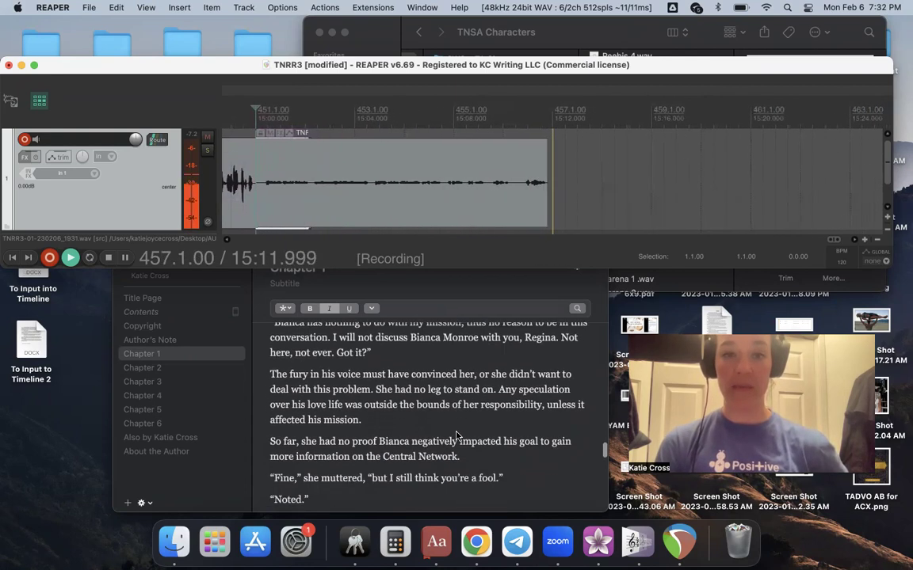
{"action": "key", "text": "space"}
Re-record Merrick's reply about Bianca and continue past the scene break to his mother's "contented sigh", stopping at about bar 508.
{"action": "key", "text": "super+r"}
{"action": "scroll", "coordinate": [281, 366], "scroll_direction": "up", "scroll_amount": 2}
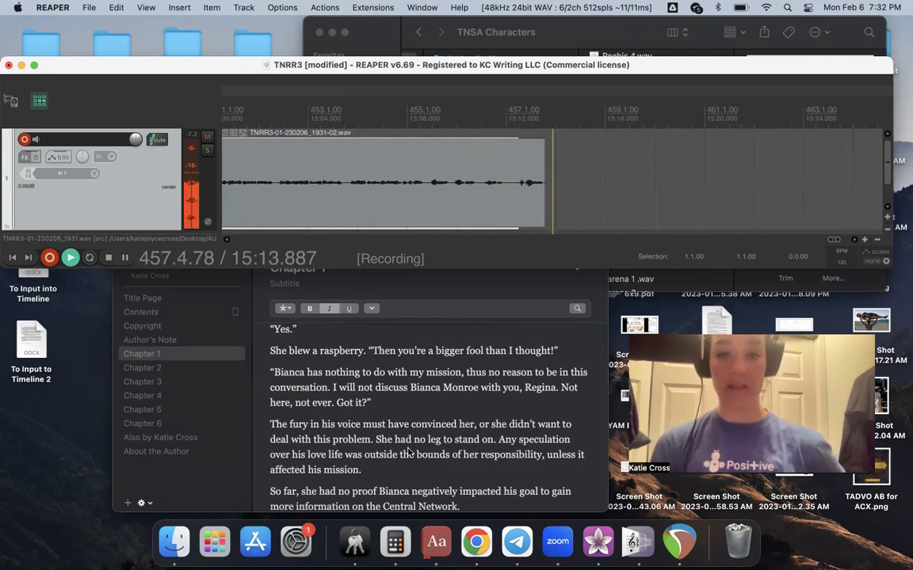
{"action": "scroll", "coordinate": [404, 443], "scroll_direction": "down", "scroll_amount": 2}
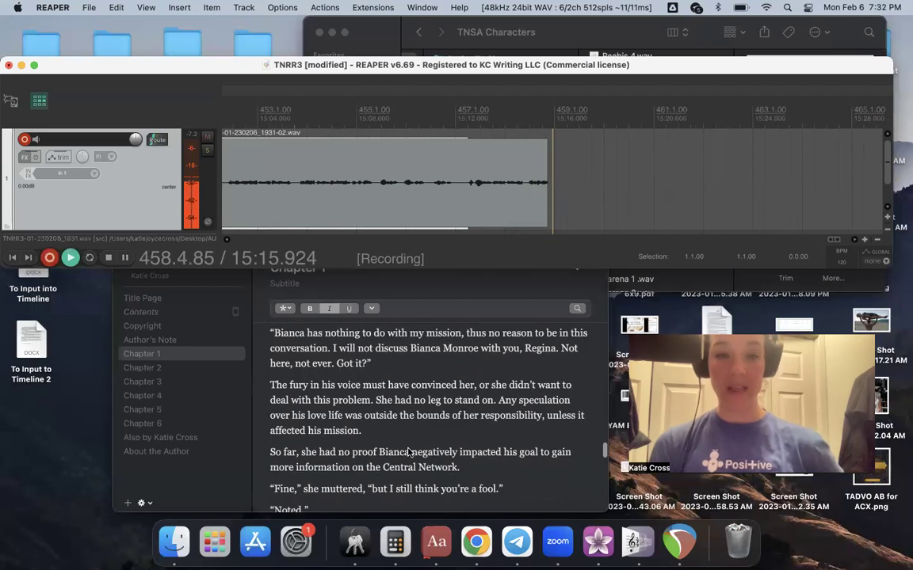
{"action": "scroll", "coordinate": [408, 451], "scroll_direction": "down", "scroll_amount": 3}
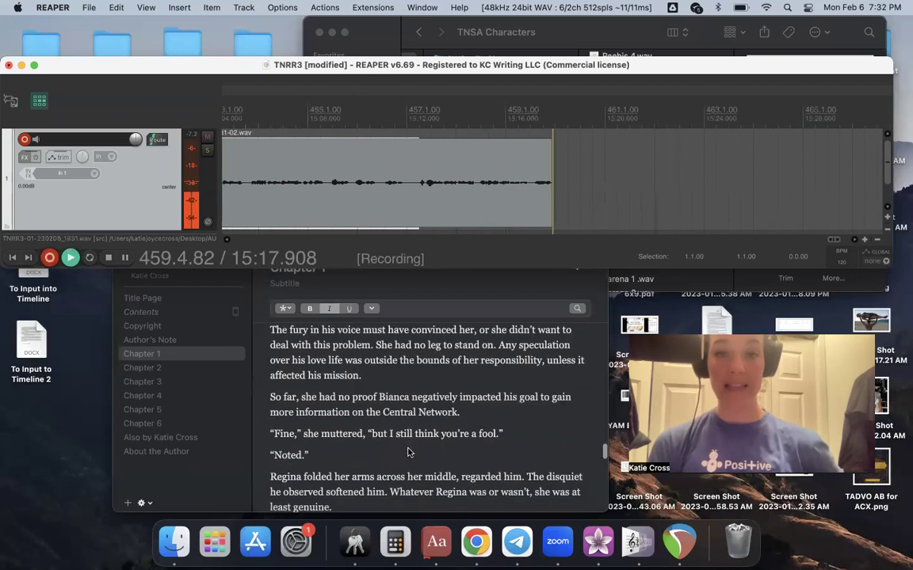
{"action": "scroll", "coordinate": [408, 451], "scroll_direction": "down", "scroll_amount": 1}
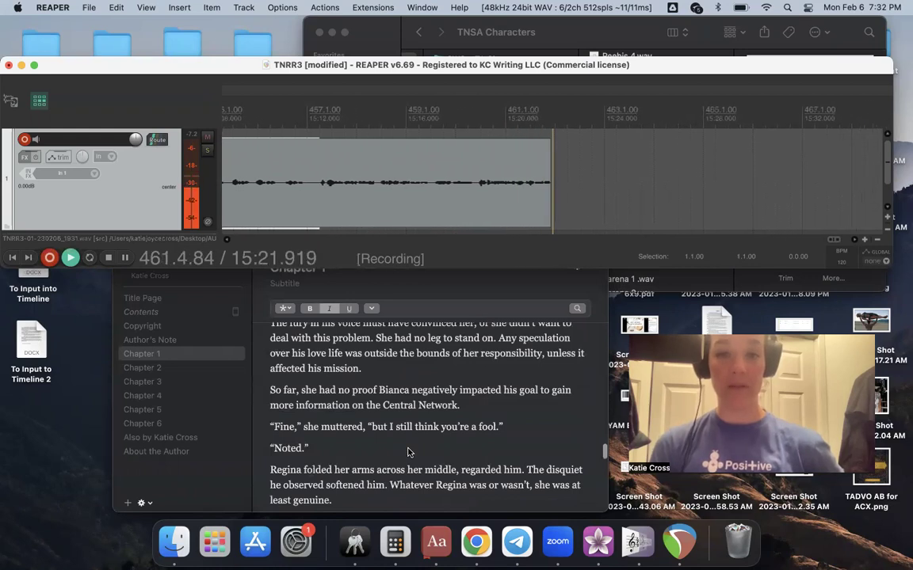
{"action": "scroll", "coordinate": [408, 452], "scroll_direction": "down", "scroll_amount": 1}
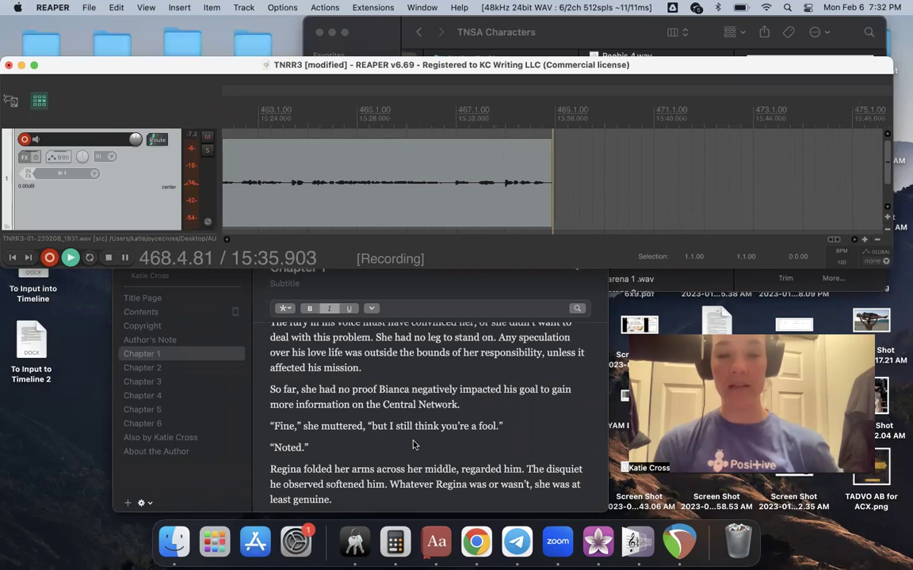
{"action": "scroll", "coordinate": [410, 442], "scroll_direction": "down", "scroll_amount": 5}
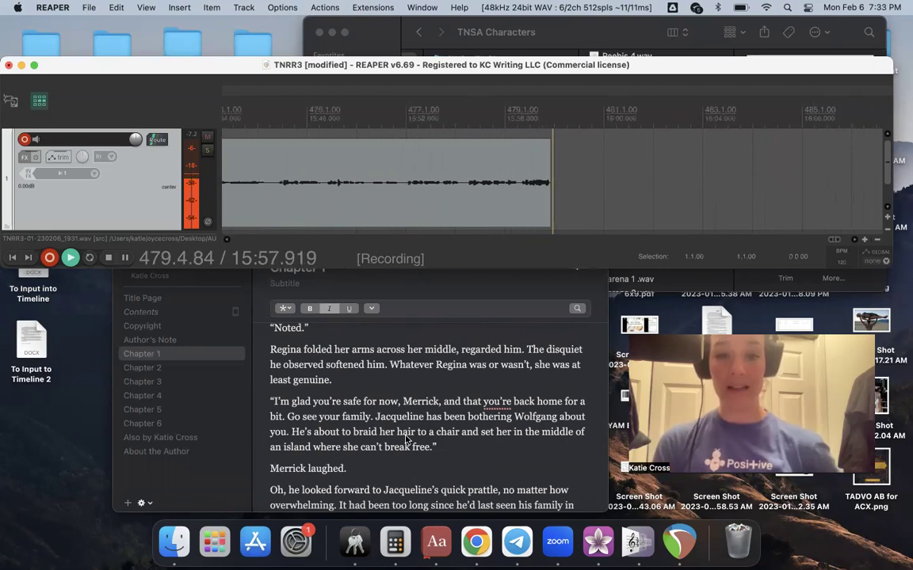
{"action": "scroll", "coordinate": [446, 422], "scroll_direction": "down", "scroll_amount": 5}
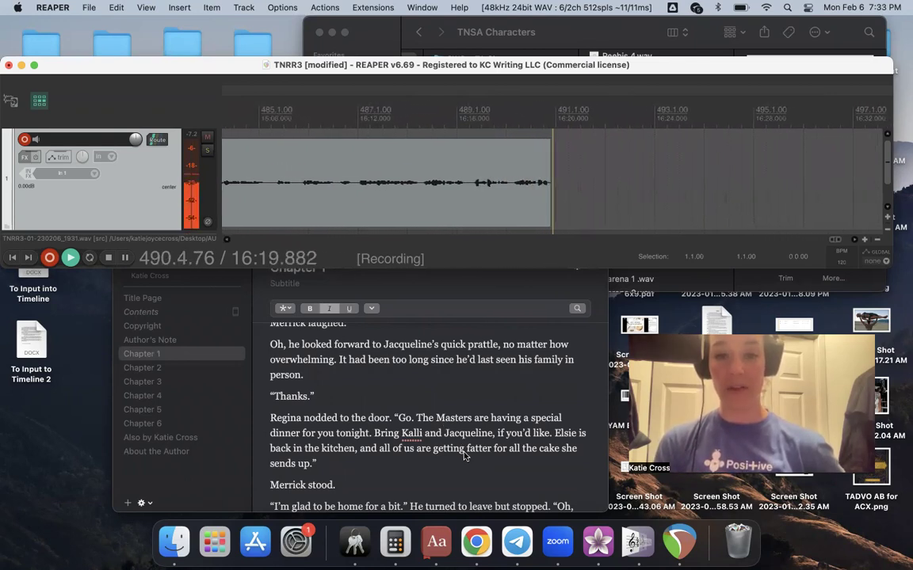
{"action": "scroll", "coordinate": [465, 457], "scroll_direction": "down", "scroll_amount": 5}
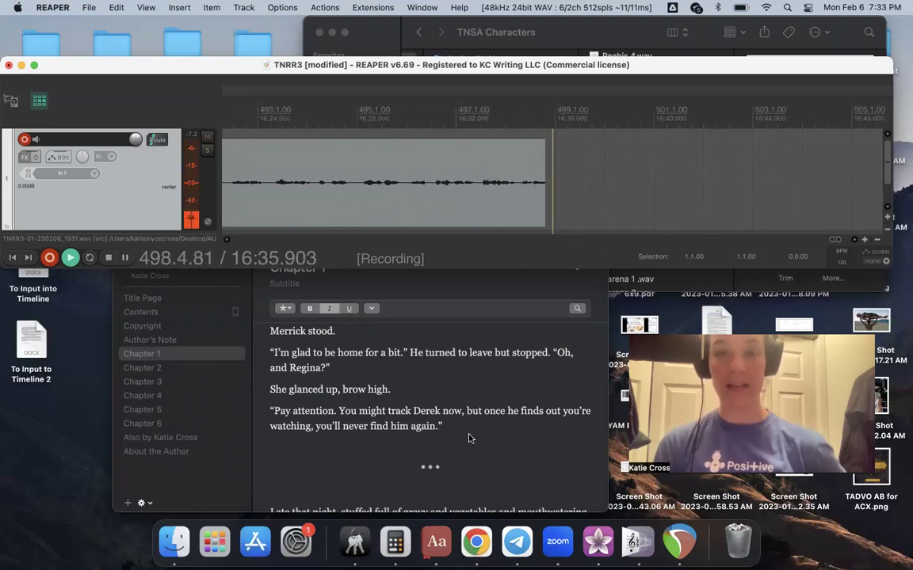
{"action": "scroll", "coordinate": [469, 438], "scroll_direction": "down", "scroll_amount": 5}
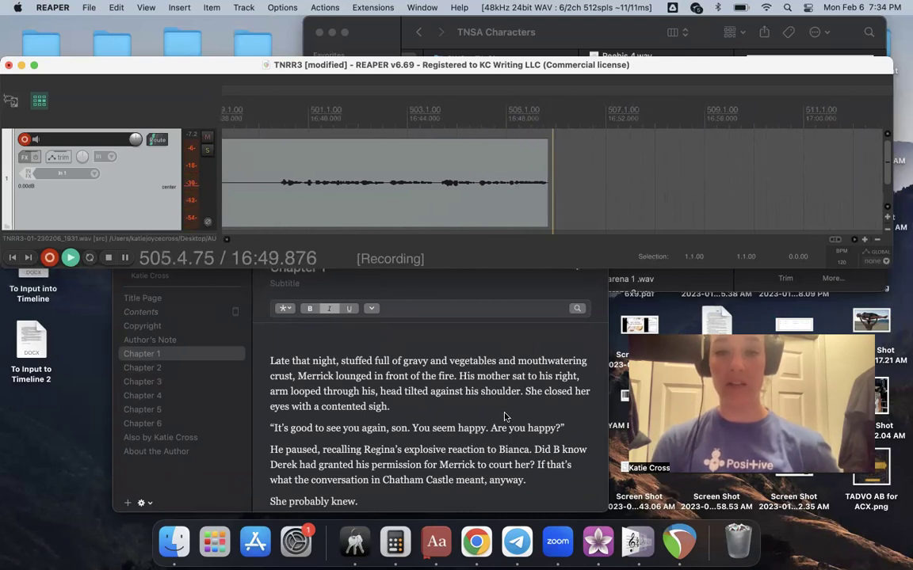
{"action": "scroll", "coordinate": [459, 467], "scroll_direction": "down", "scroll_amount": 3}
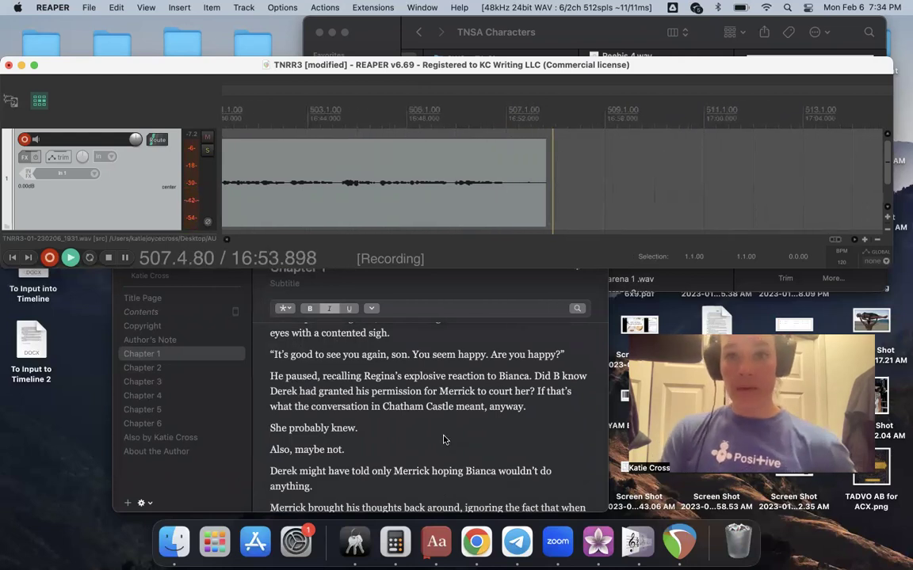
{"action": "key", "text": "space"}
In Finder, locate the Kally.wav reference voice in the TNSA Characters folder and play it.
{"action": "left_click", "coordinate": [639, 33]}
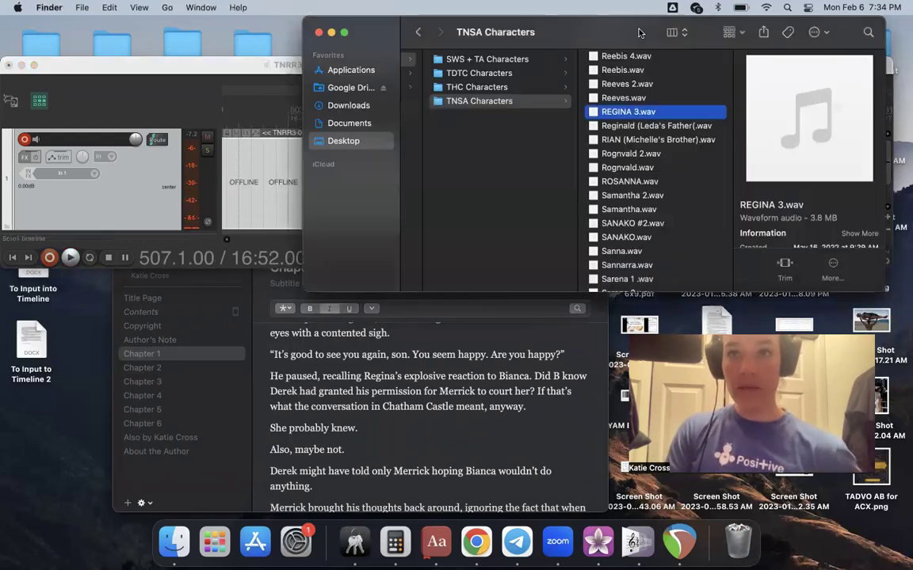
{"action": "scroll", "coordinate": [656, 190], "scroll_direction": "up", "scroll_amount": 5}
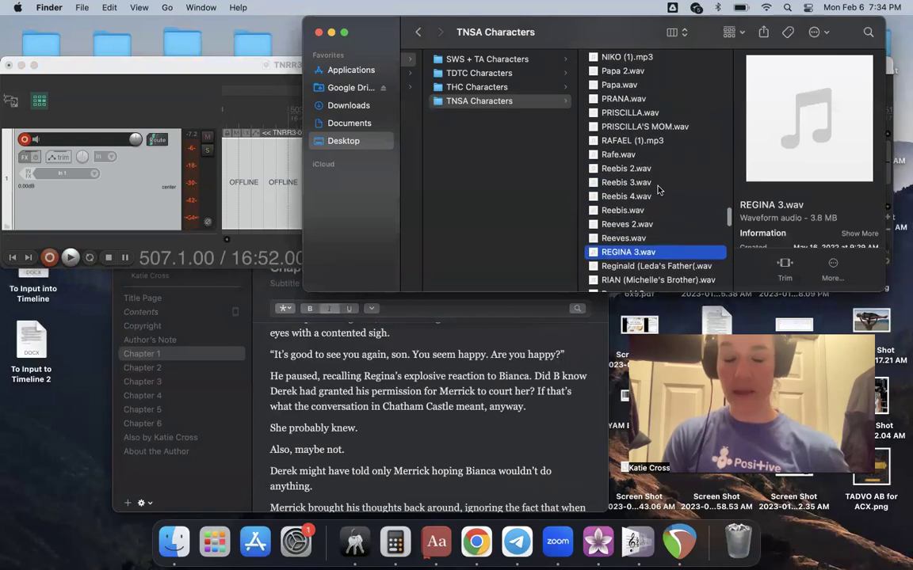
{"action": "scroll", "coordinate": [654, 178], "scroll_direction": "up", "scroll_amount": 5}
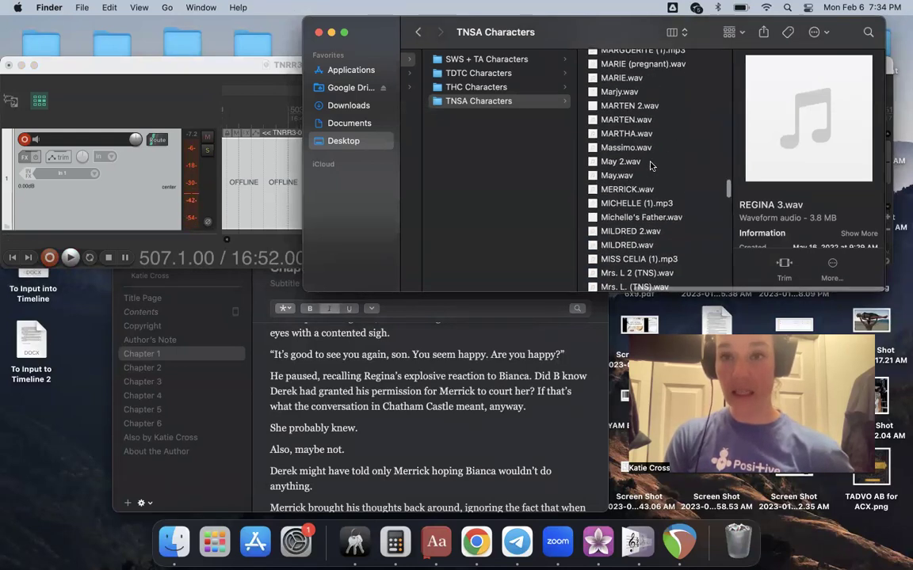
{"action": "scroll", "coordinate": [650, 165], "scroll_direction": "up", "scroll_amount": 10}
{"action": "scroll", "coordinate": [630, 150], "scroll_direction": "down", "scroll_amount": 6}
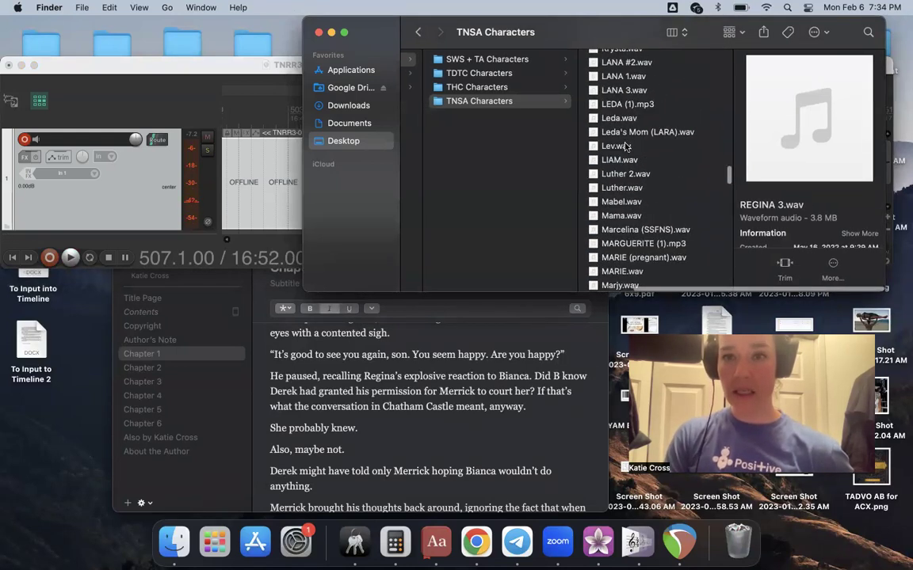
{"action": "scroll", "coordinate": [626, 147], "scroll_direction": "up", "scroll_amount": 5}
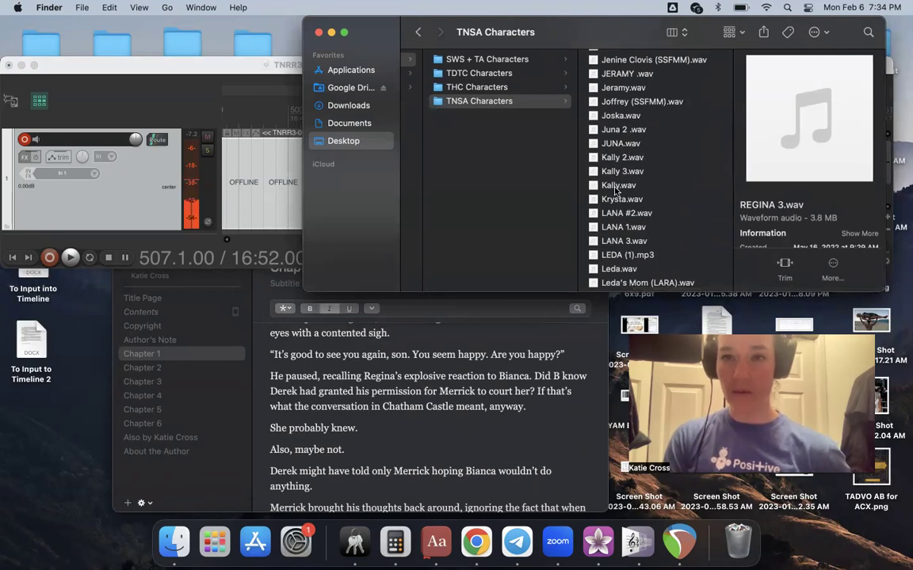
{"action": "left_click", "coordinate": [615, 186]}
{"action": "left_click", "coordinate": [809, 118]}
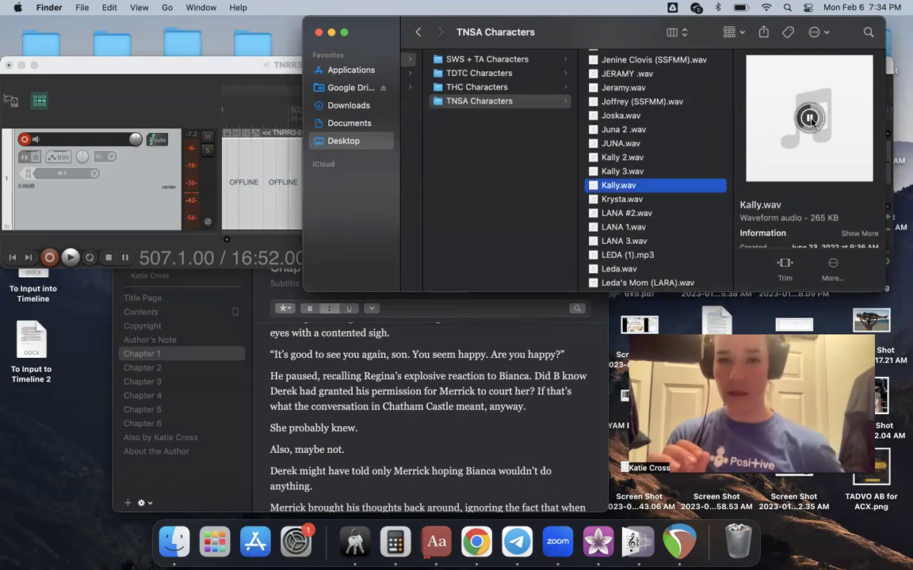
Listen to the voice samples Kally.wav, Kally 3.wav and Kally 2.wav in the TNSA Characters folder.
{"action": "left_click", "coordinate": [809, 119]}
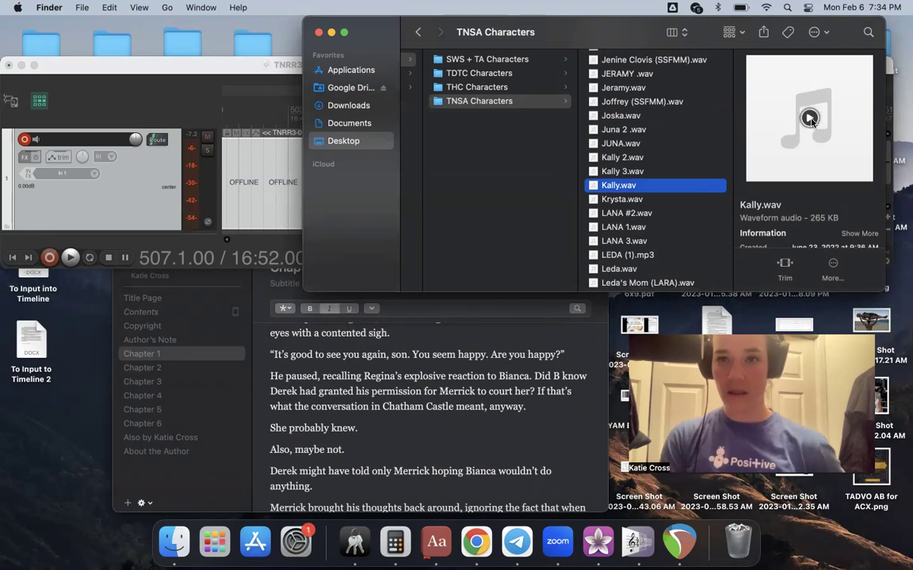
{"action": "key", "text": "Up"}
{"action": "left_click", "coordinate": [809, 118]}
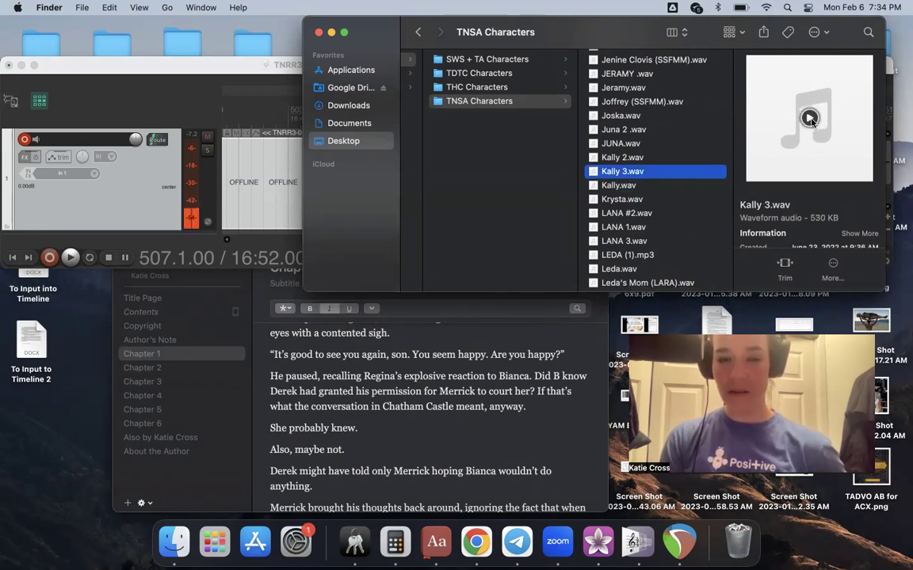
{"action": "key", "text": "Up"}
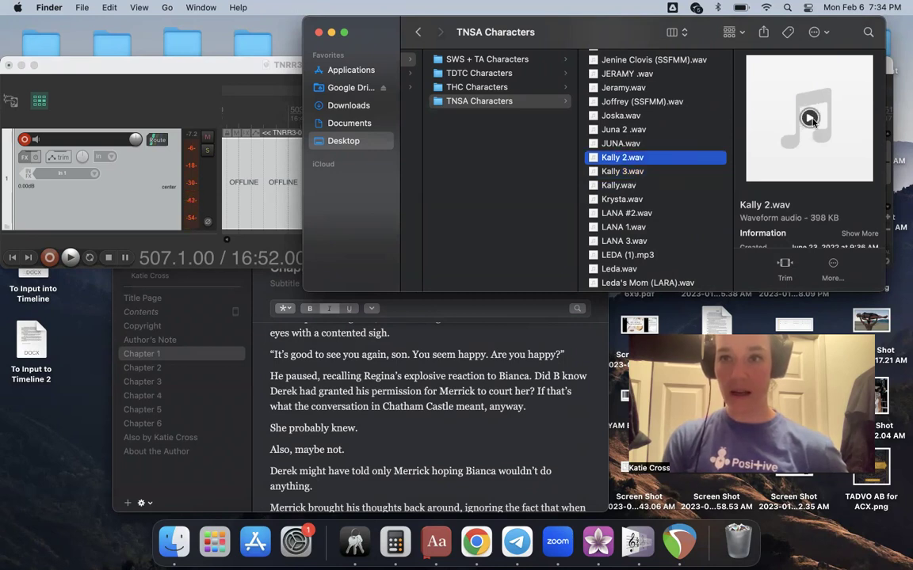
{"action": "left_click", "coordinate": [809, 118]}
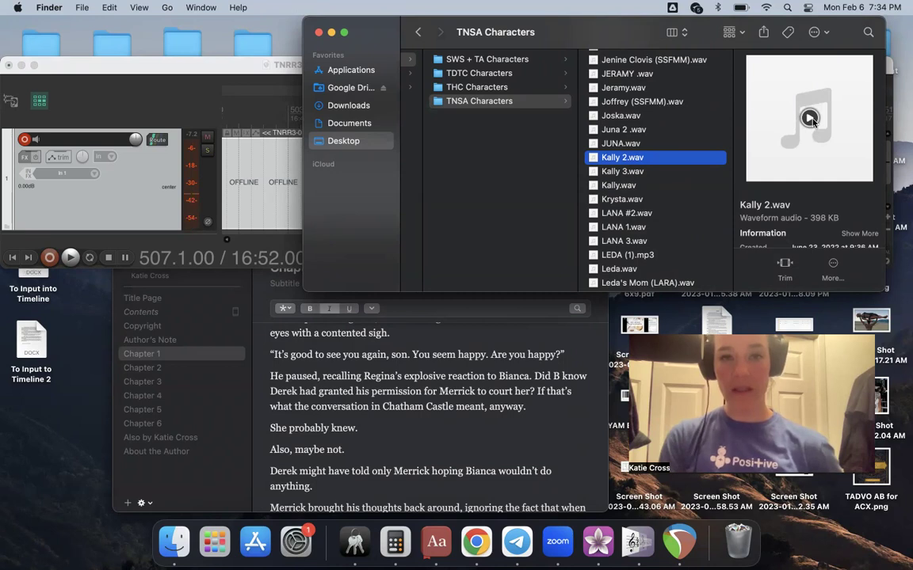
Switch to REAPER and record the Chapter 1 narration from 16:52, reading on to the paragraph about Jacqueline sleeping upstairs.
{"action": "left_click", "coordinate": [146, 65]}
{"action": "key", "text": "ctrl+r"}
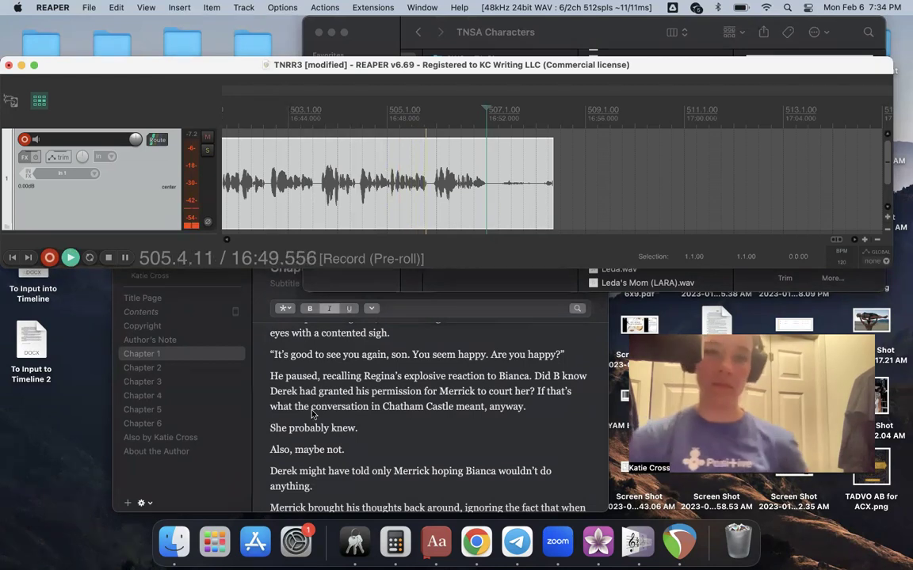
{"action": "scroll", "coordinate": [313, 413], "scroll_direction": "up", "scroll_amount": 1}
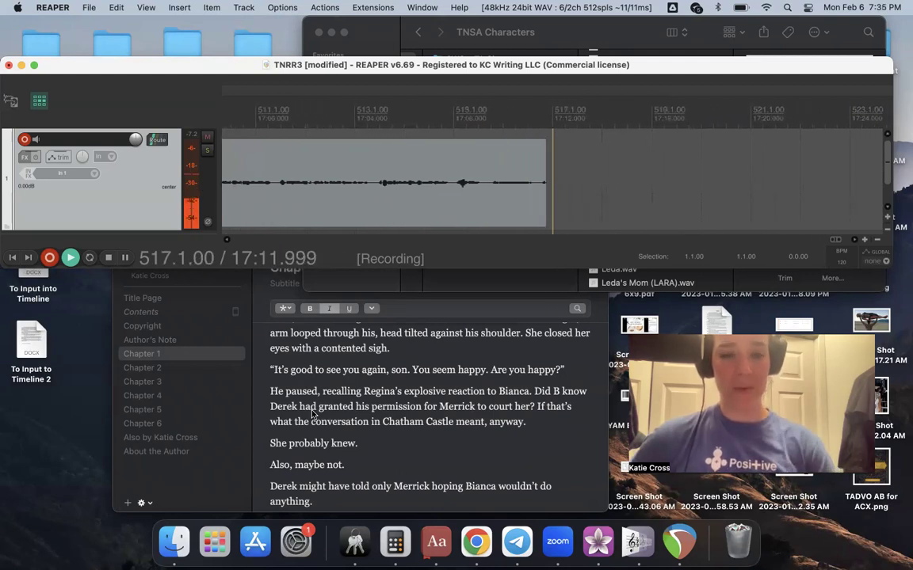
{"action": "scroll", "coordinate": [356, 485], "scroll_direction": "down", "scroll_amount": 5}
{"action": "scroll", "coordinate": [410, 479], "scroll_direction": "down", "scroll_amount": 2}
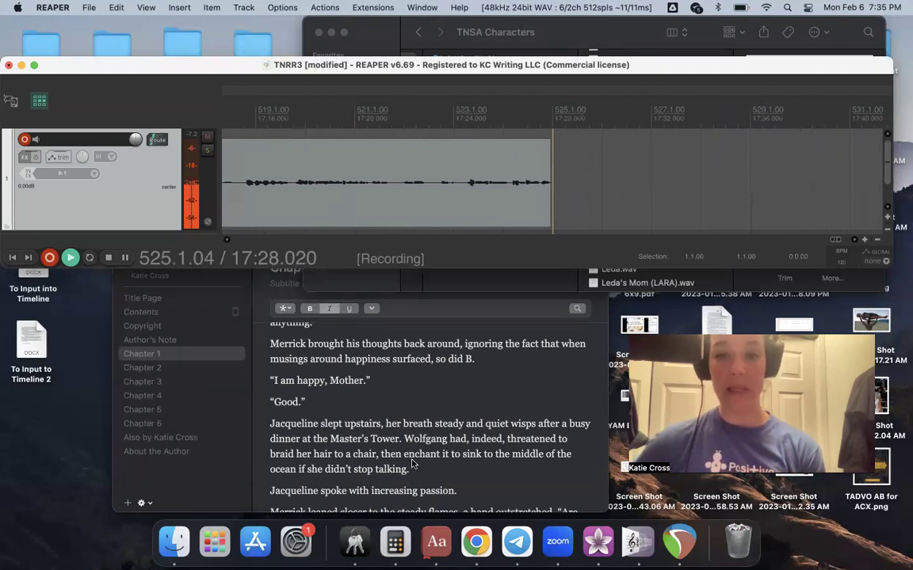
{"action": "scroll", "coordinate": [412, 465], "scroll_direction": "down", "scroll_amount": 2}
{"action": "key", "text": "space"}
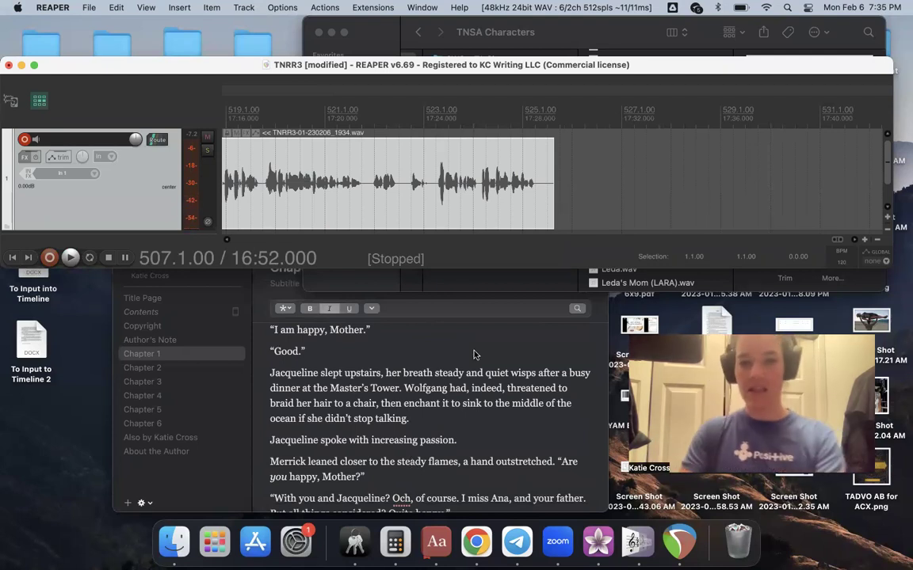
Reword Jacqueline's breath in Vellum to "a steady and quiet wisp", and re-record the narration in REAPER from 17:23.
{"action": "left_click", "coordinate": [442, 372]}
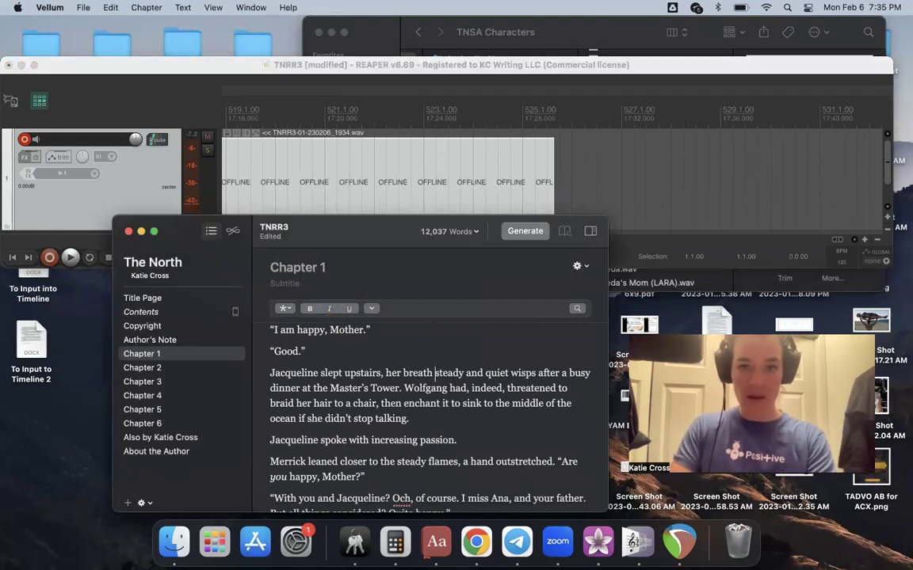
{"action": "type", "text": "a"}
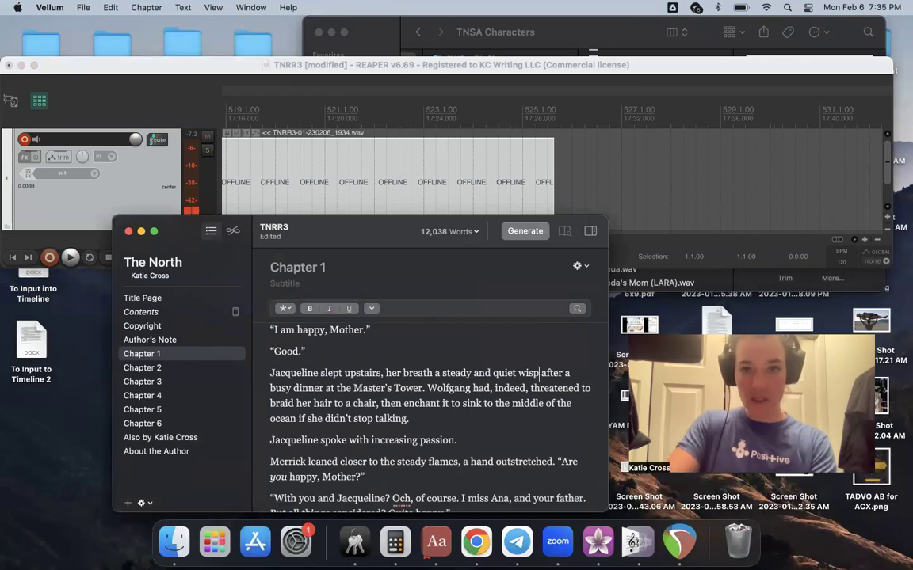
{"action": "left_click", "coordinate": [452, 192]}
{"action": "left_click", "coordinate": [395, 210]}
{"action": "key", "text": "super+r"}
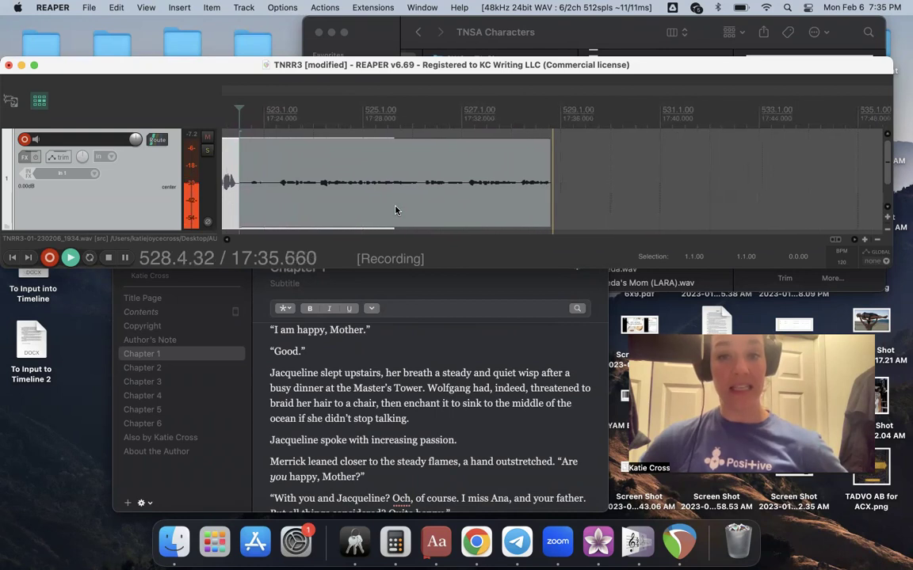
{"action": "key", "text": "space"}
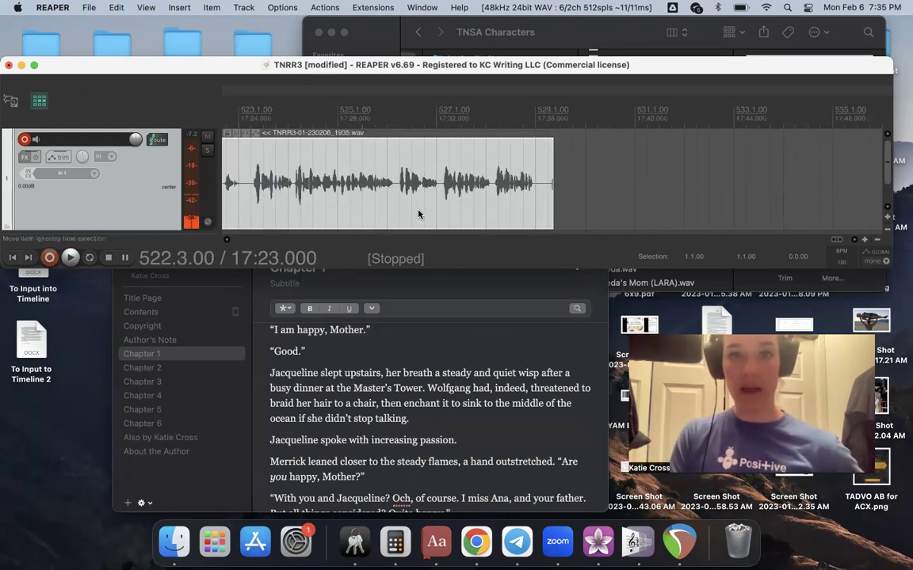
Record over the narration from 17:34.196 and read on through the sentence ending "curious in the low light".
{"action": "left_click", "coordinate": [430, 211]}
{"action": "left_click", "coordinate": [474, 108]}
{"action": "left_click_drag", "start_coordinate": [474, 107], "coordinate": [490, 107]}
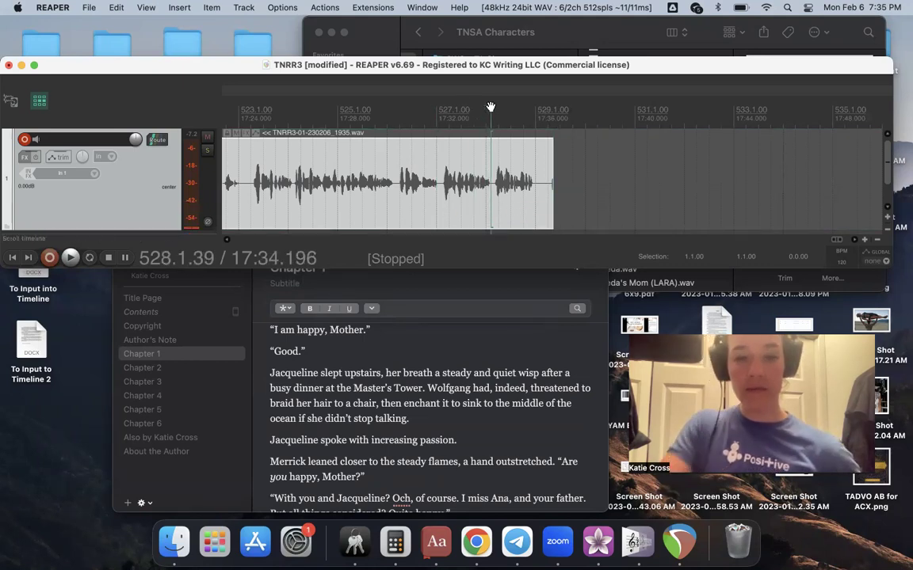
{"action": "key", "text": "super+r"}
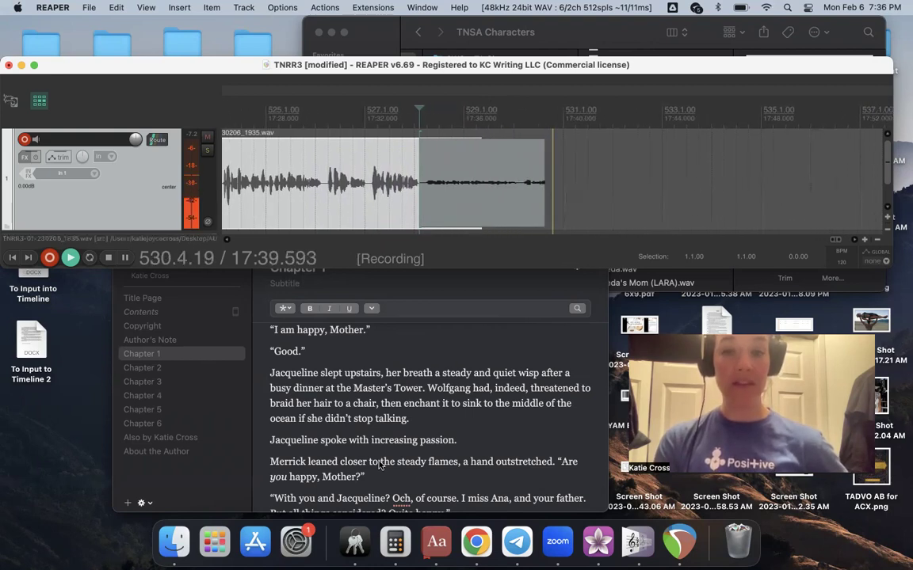
{"action": "scroll", "coordinate": [380, 466], "scroll_direction": "down", "scroll_amount": 5}
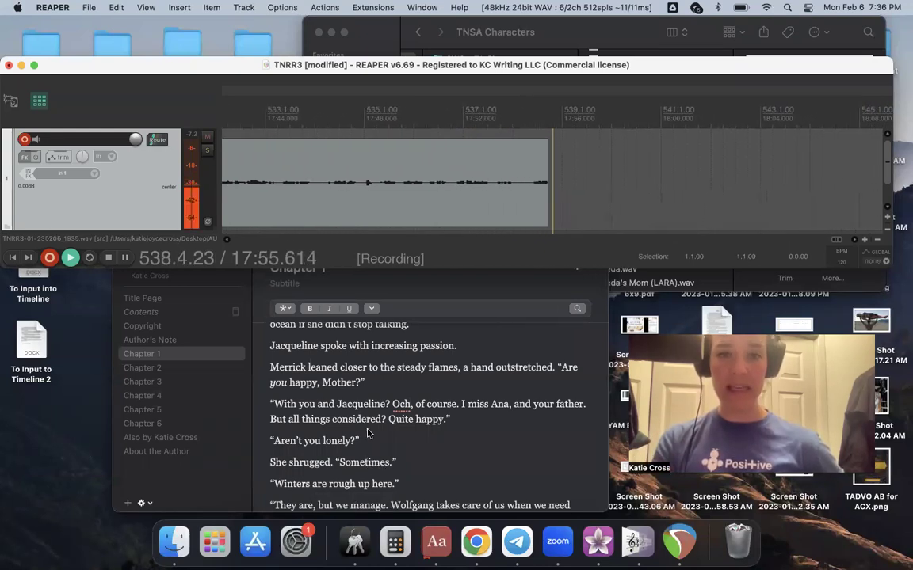
{"action": "scroll", "coordinate": [369, 425], "scroll_direction": "down", "scroll_amount": 3}
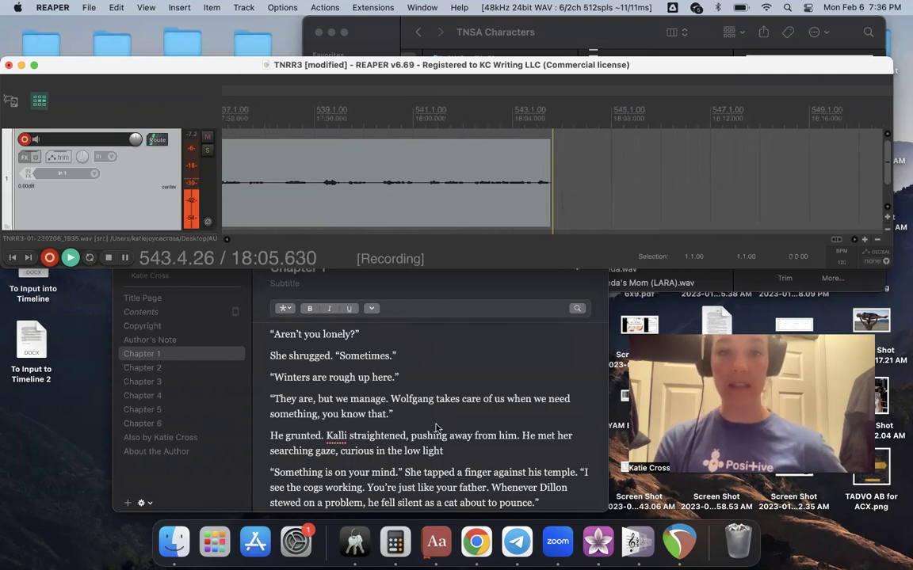
{"action": "scroll", "coordinate": [428, 460], "scroll_direction": "down", "scroll_amount": 3}
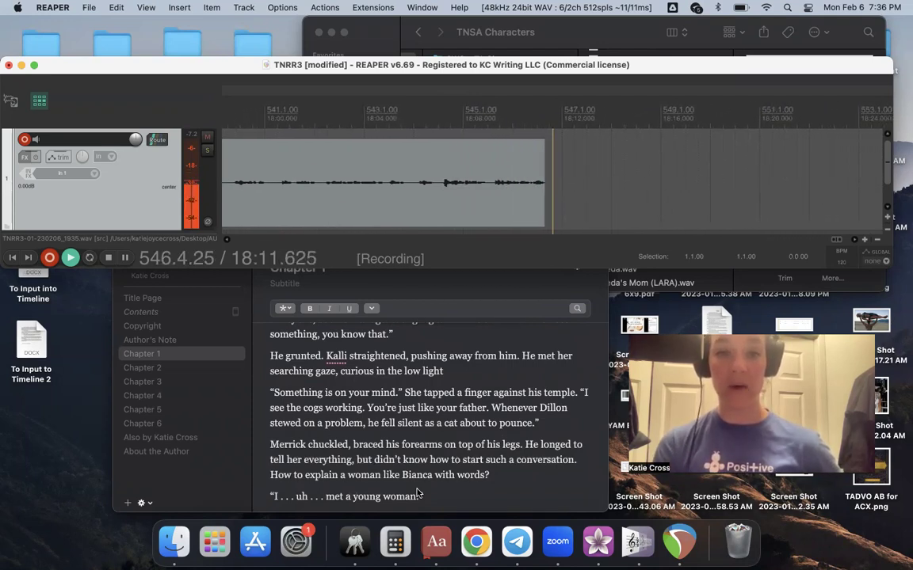
{"action": "key", "text": "space"}
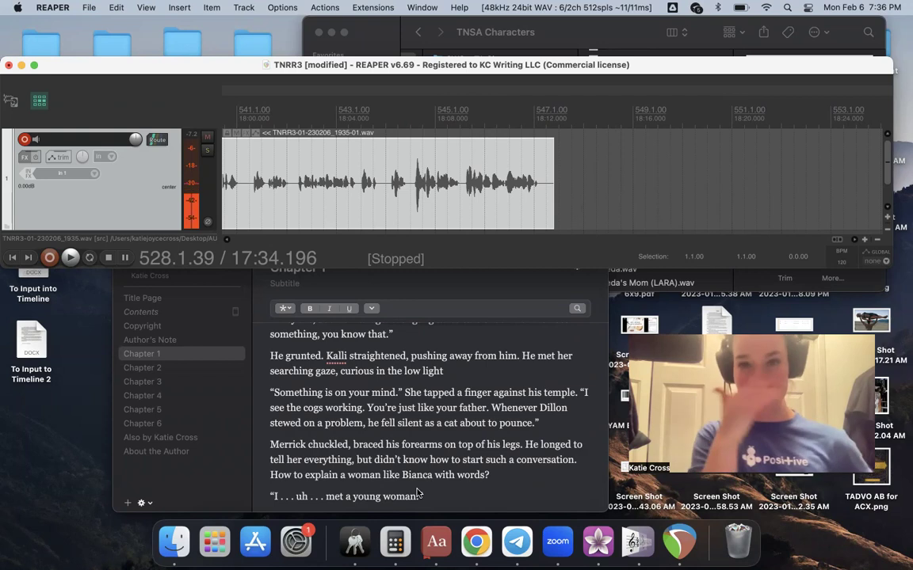
{"action": "left_click", "coordinate": [553, 184]}
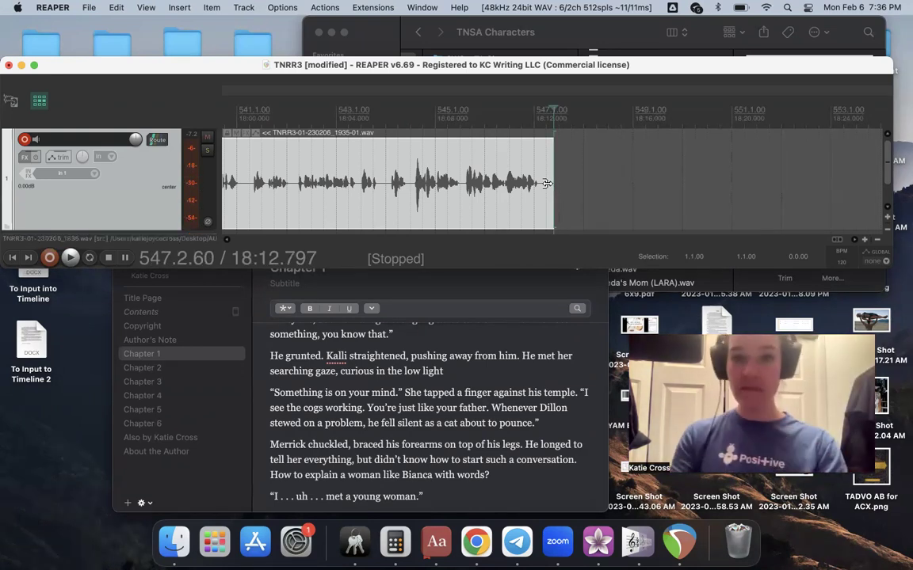
{"action": "left_click", "coordinate": [544, 176]}
{"action": "key", "text": "ctrl+r"}
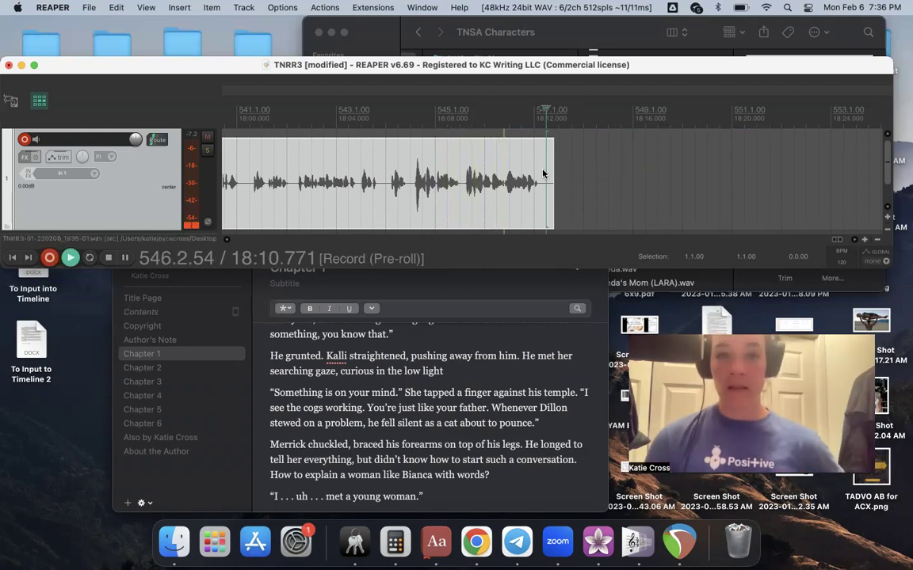
{"action": "key", "text": "space"}
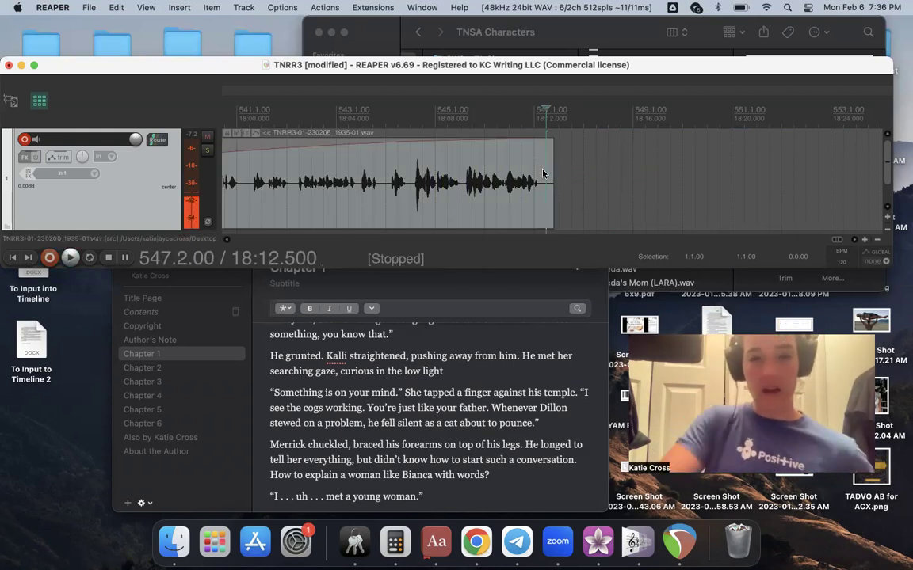
Try to re-record the "curious in the low light" sentence from 18:09.
{"action": "left_click", "coordinate": [462, 182]}
{"action": "key", "text": "ctrl+r"}
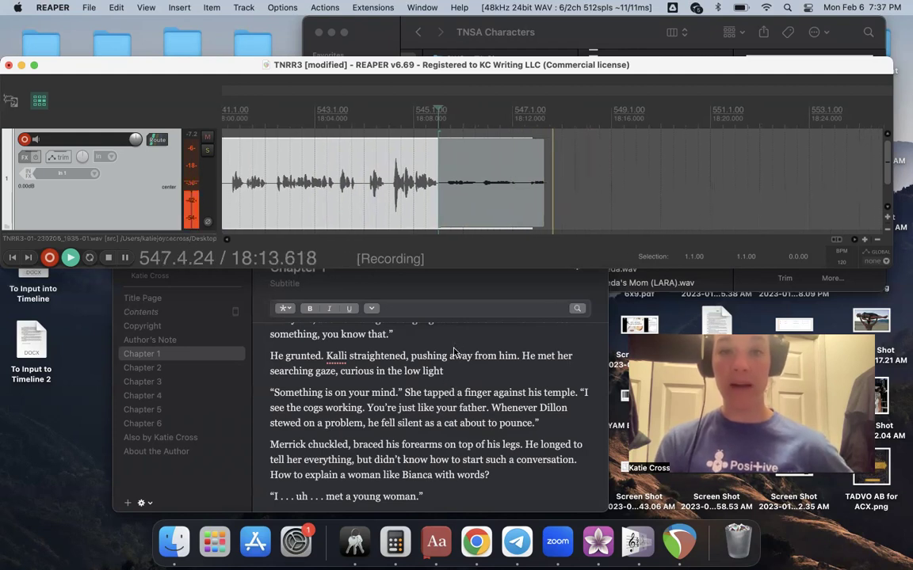
{"action": "key", "text": "space"}
Add the missing period after "low light" in Vellum, and record the narration in REAPER from 18:09 through the "Uh huh" reply.
{"action": "left_click", "coordinate": [452, 373]}
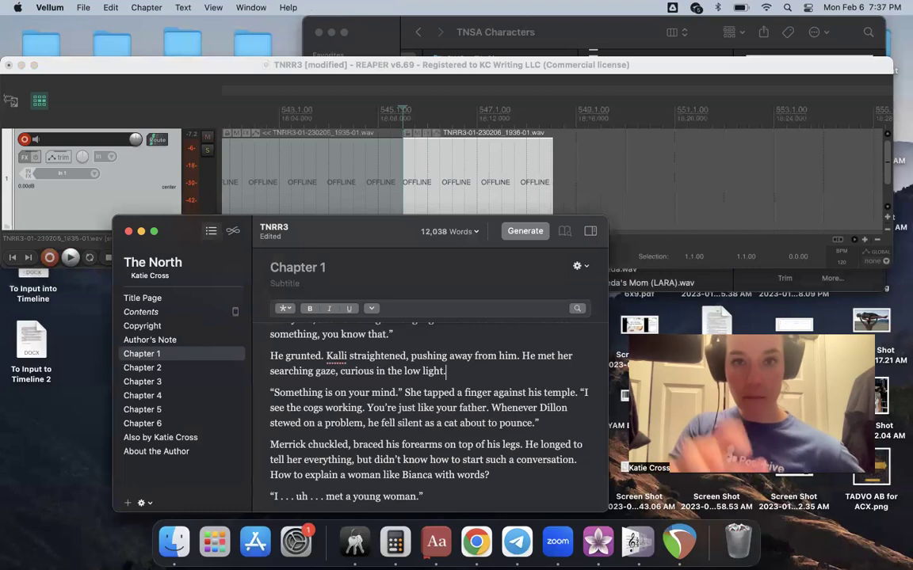
{"action": "left_click", "coordinate": [444, 155]}
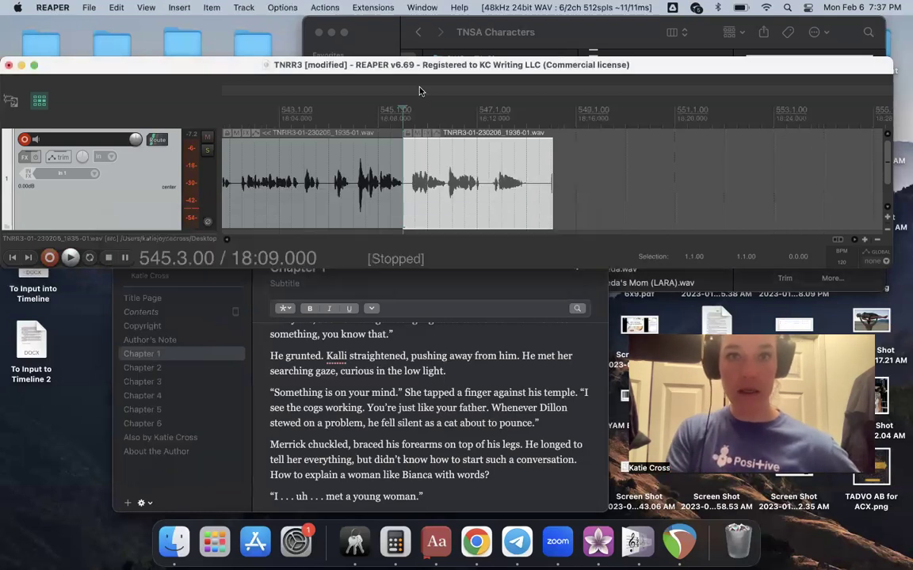
{"action": "left_click", "coordinate": [399, 148]}
{"action": "key", "text": "super+r"}
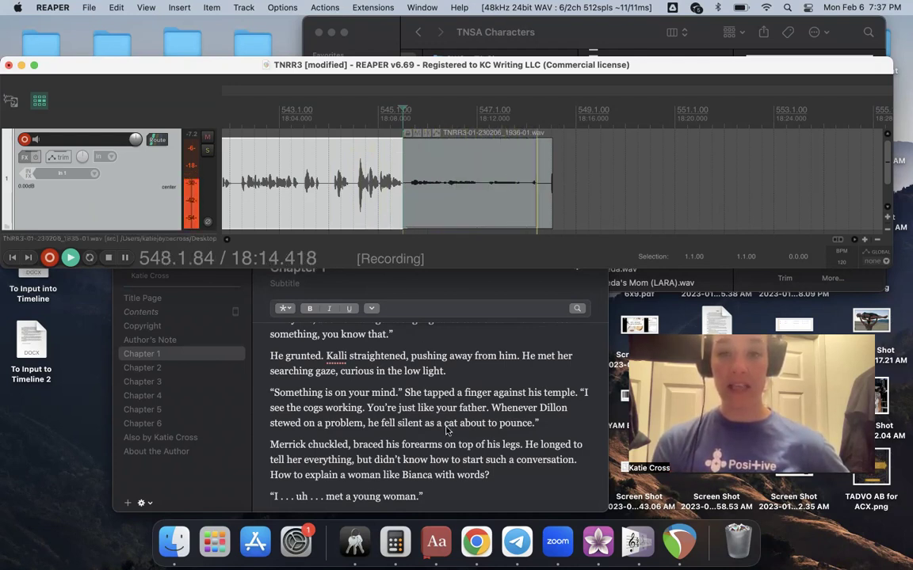
{"action": "scroll", "coordinate": [446, 431], "scroll_direction": "down", "scroll_amount": 3}
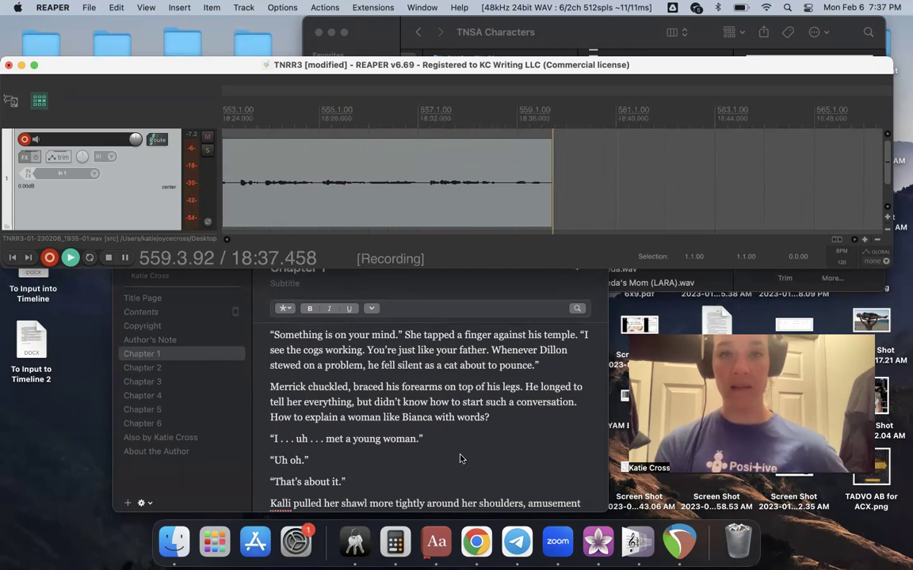
{"action": "scroll", "coordinate": [458, 451], "scroll_direction": "down", "scroll_amount": 3}
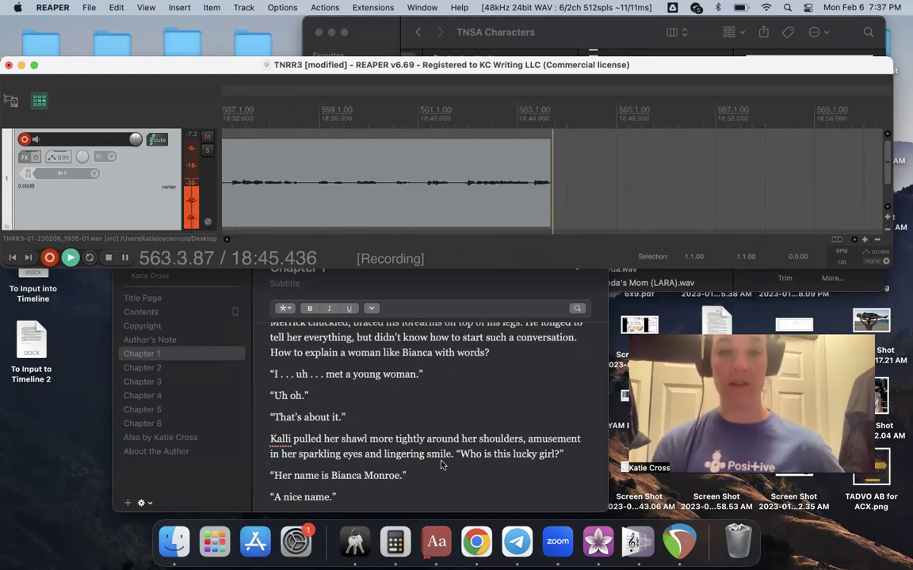
{"action": "scroll", "coordinate": [441, 465], "scroll_direction": "down", "scroll_amount": 5}
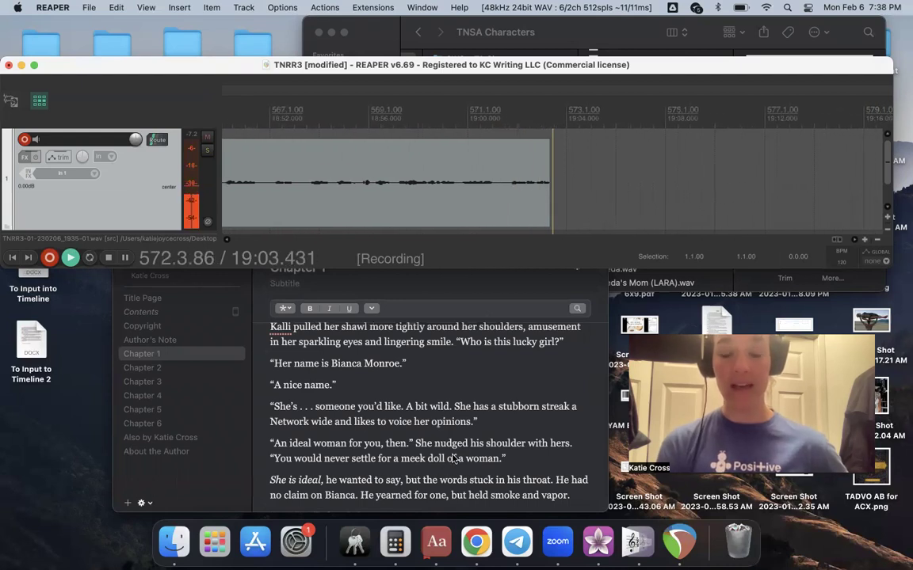
{"action": "scroll", "coordinate": [454, 460], "scroll_direction": "down", "scroll_amount": 5}
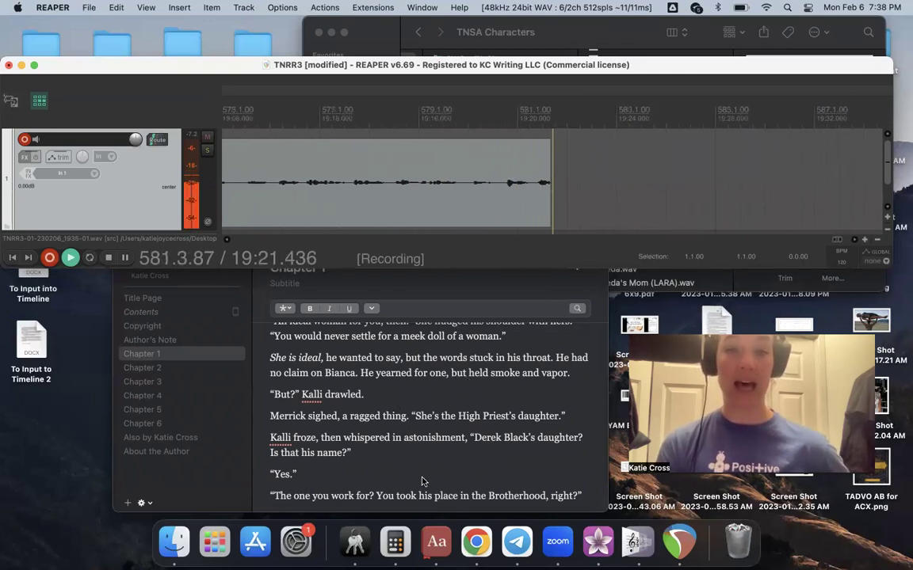
{"action": "scroll", "coordinate": [421, 481], "scroll_direction": "down", "scroll_amount": 1}
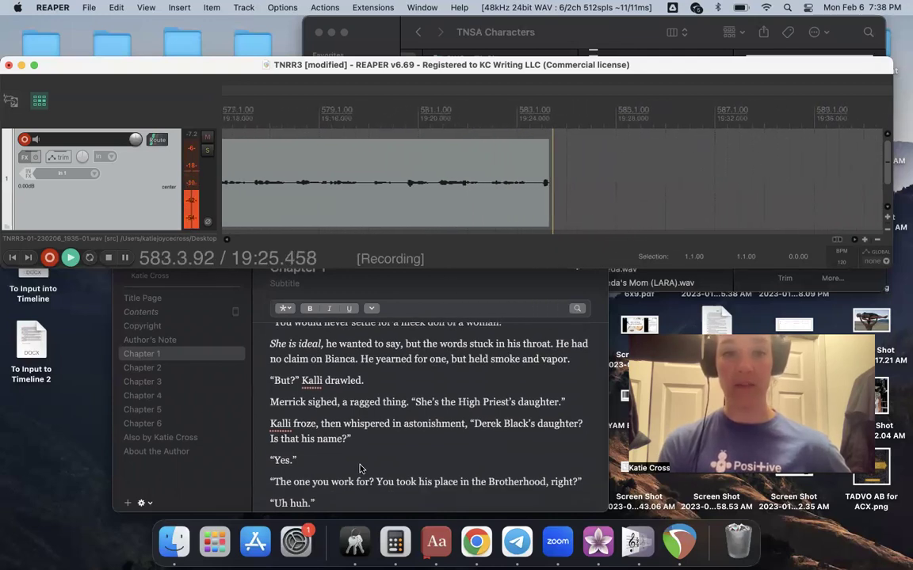
{"action": "scroll", "coordinate": [359, 468], "scroll_direction": "down", "scroll_amount": 5}
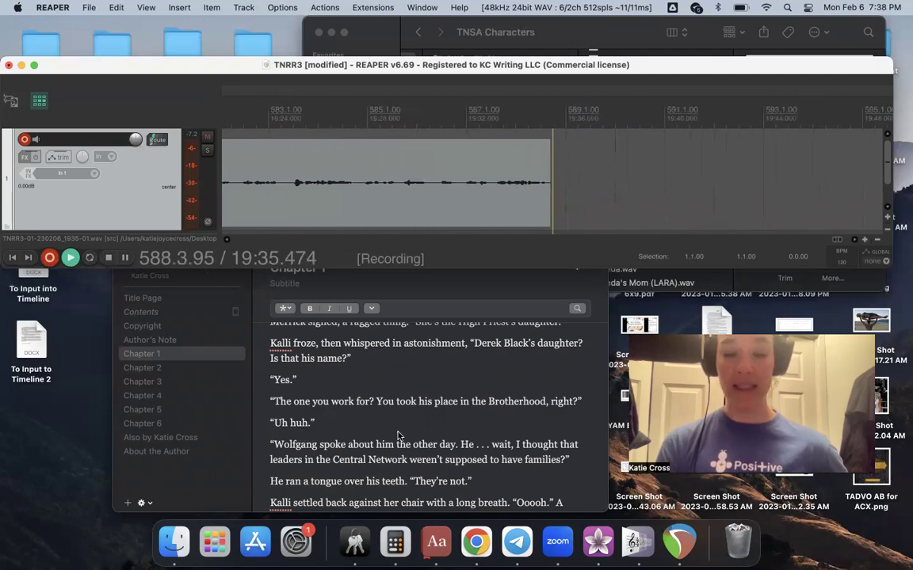
{"action": "key", "text": "space"}
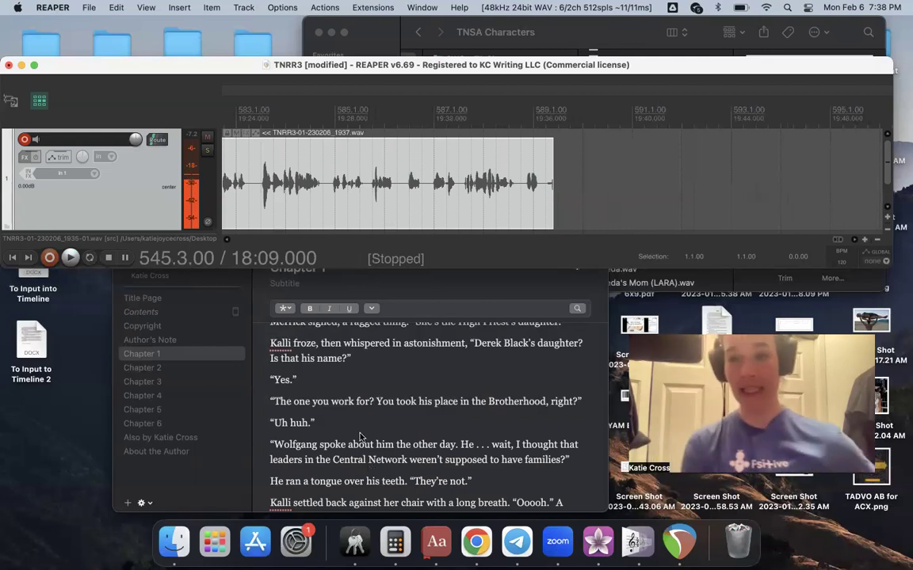
Replace the reply "Uh huh." with "Yes." in the Chapter 1 text in Vellum.
{"action": "left_click", "coordinate": [289, 385]}
{"action": "double_click", "coordinate": [303, 423]}
{"action": "key", "text": "BackSpace"}
{"action": "key", "text": "BackSpace"}
{"action": "key", "text": "BackSpace"}
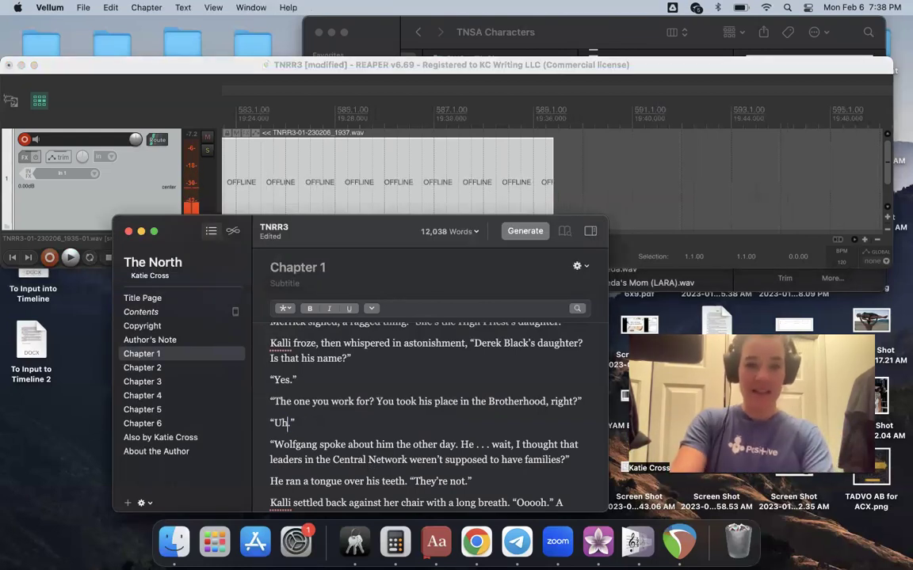
{"action": "key", "text": "BackSpace"}
{"action": "type", "text": "Yes."}
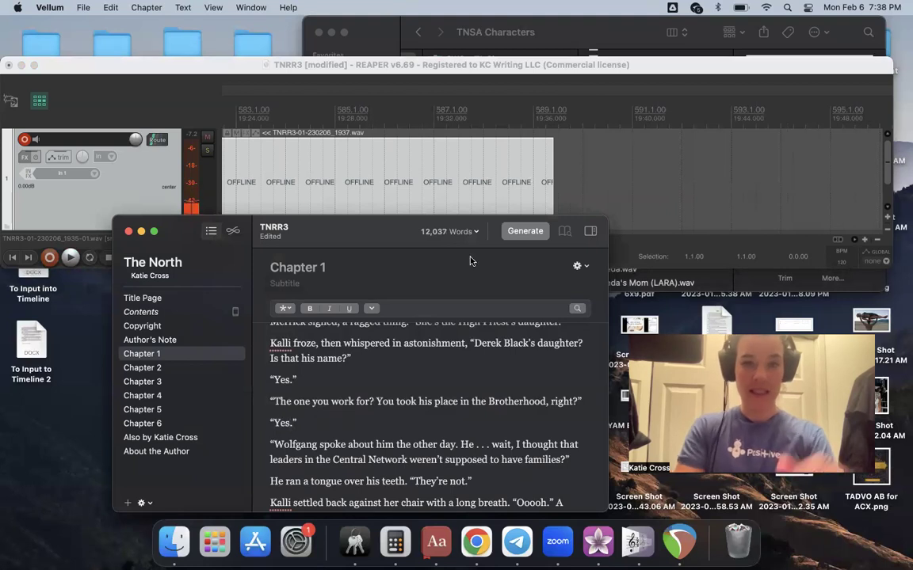
Start recording over the narration in REAPER from 19:35.500 and read on past Merrick's admission that he likes the girl.
{"action": "left_click", "coordinate": [509, 184]}
{"action": "left_click", "coordinate": [520, 189]}
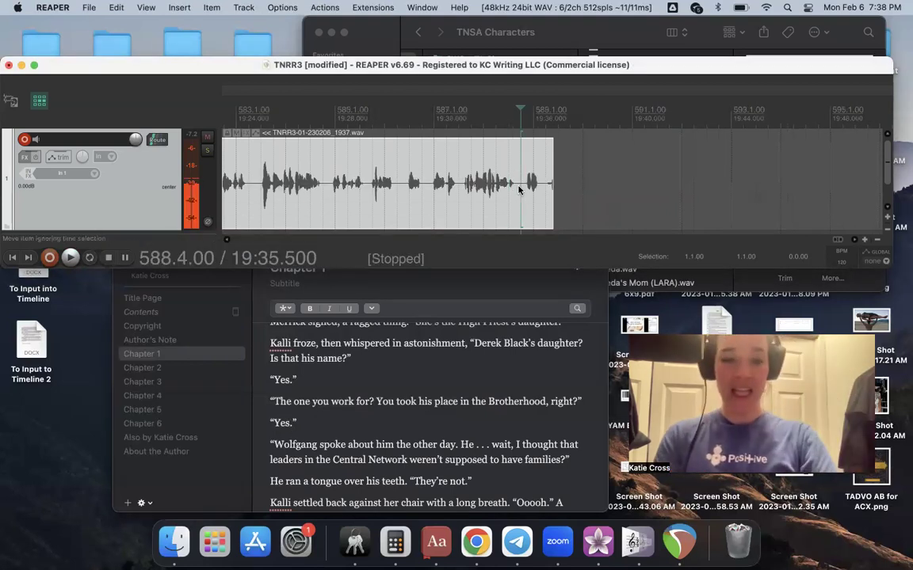
{"action": "key", "text": "ctrl+r"}
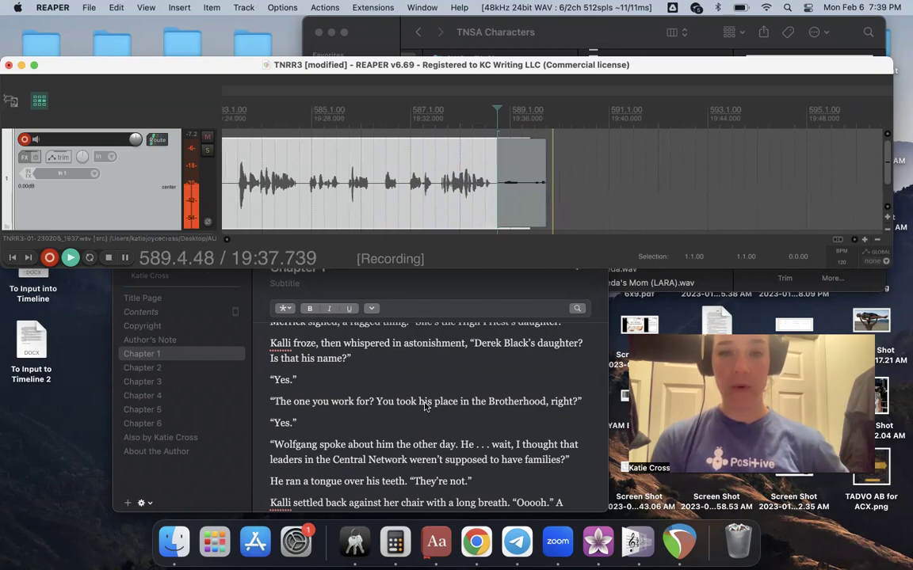
{"action": "scroll", "coordinate": [434, 446], "scroll_direction": "down", "scroll_amount": 3}
{"action": "scroll", "coordinate": [434, 446], "scroll_direction": "down", "scroll_amount": 1}
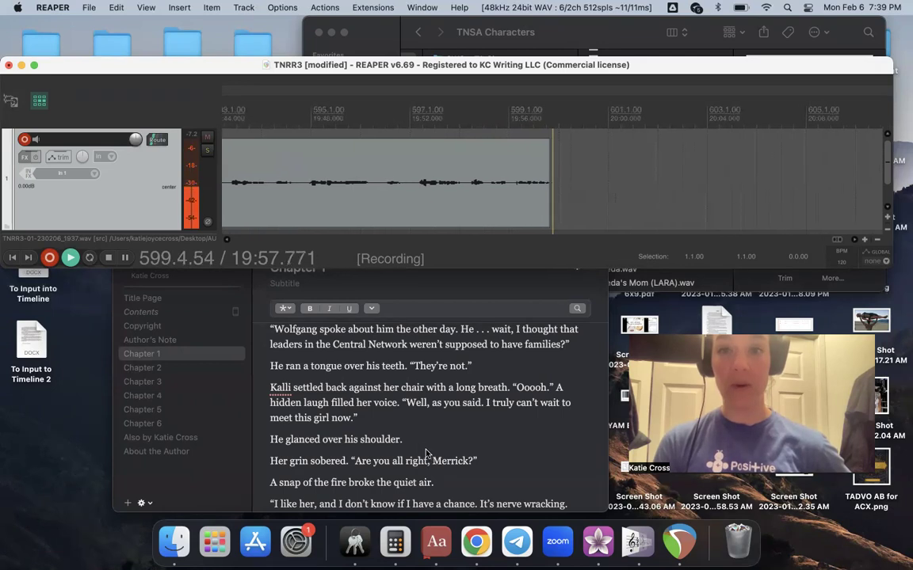
{"action": "scroll", "coordinate": [409, 439], "scroll_direction": "down", "scroll_amount": 5}
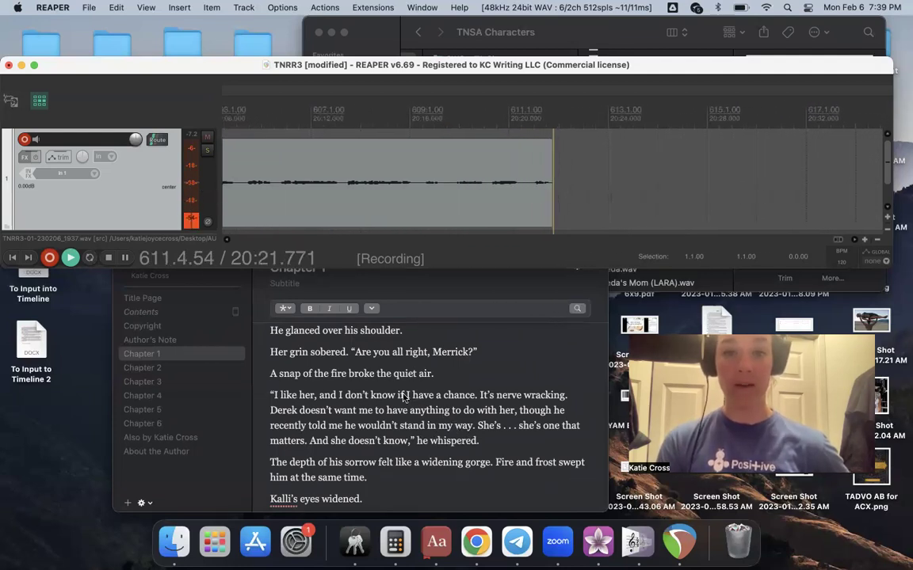
{"action": "scroll", "coordinate": [405, 397], "scroll_direction": "down", "scroll_amount": 5}
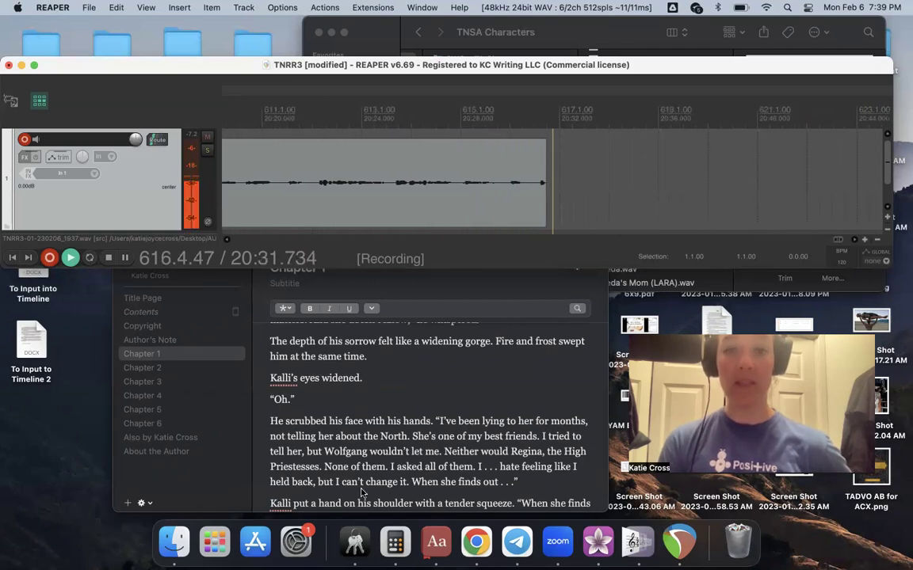
Keep recording through Kalli's reassurance and the closing dialogue of Chapter 1, and end the take.
{"action": "scroll", "coordinate": [361, 492], "scroll_direction": "down", "scroll_amount": 3}
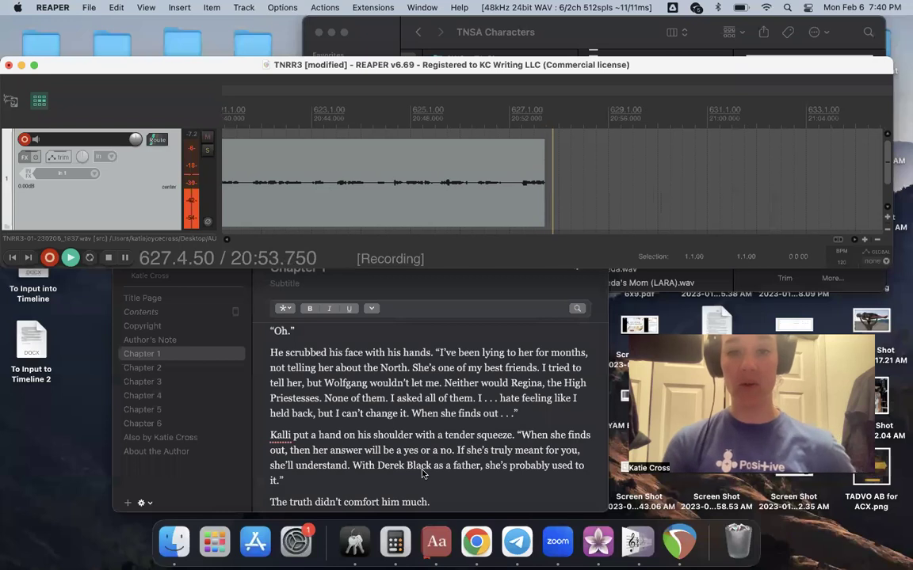
{"action": "scroll", "coordinate": [422, 474], "scroll_direction": "down", "scroll_amount": 3}
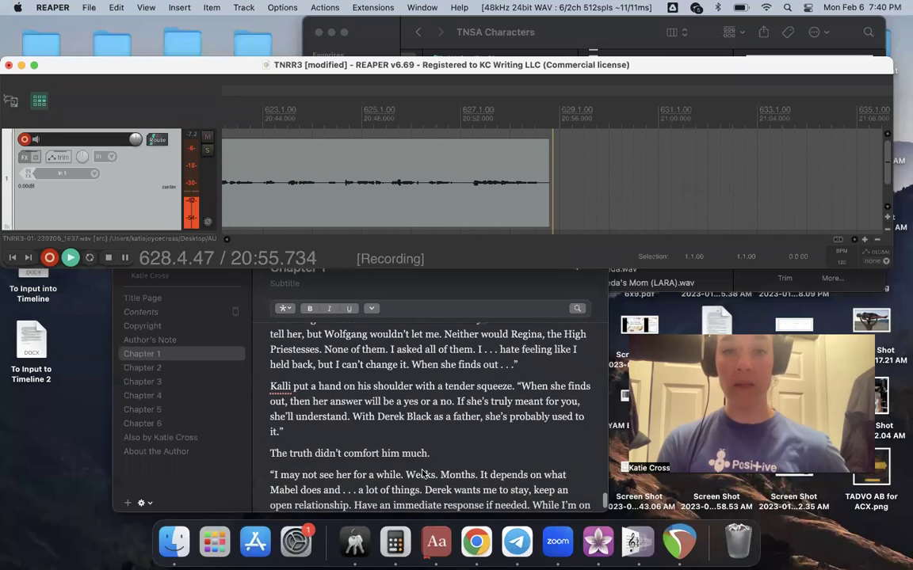
{"action": "scroll", "coordinate": [424, 473], "scroll_direction": "down", "scroll_amount": 1}
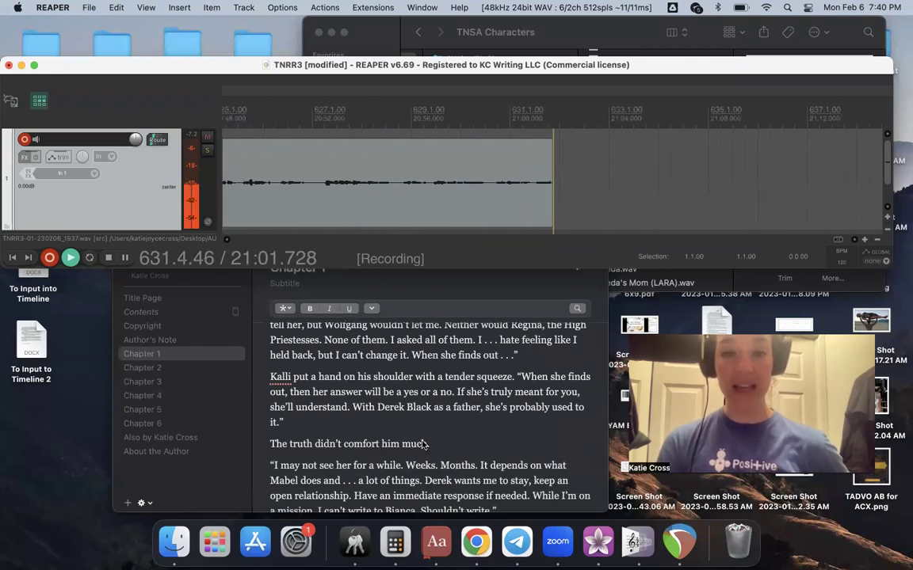
{"action": "scroll", "coordinate": [423, 444], "scroll_direction": "down", "scroll_amount": 1}
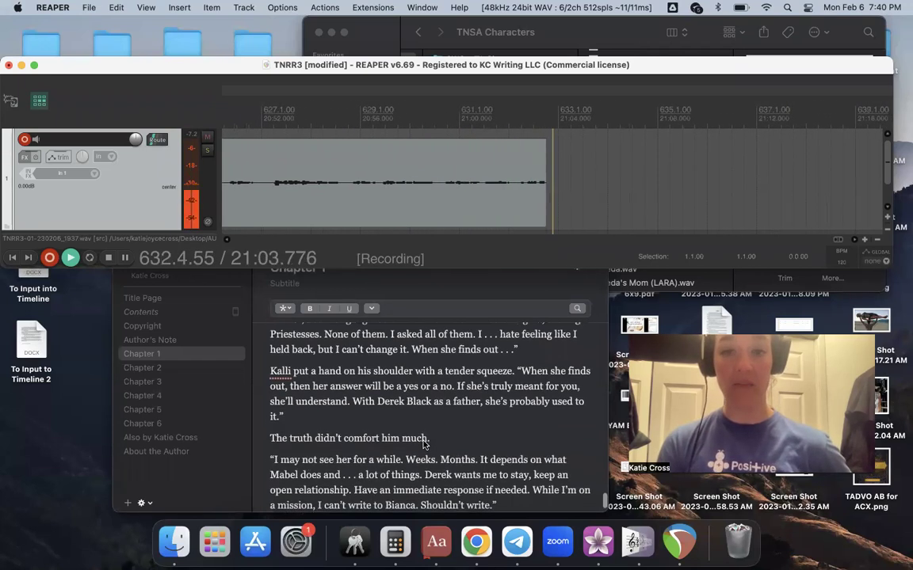
{"action": "scroll", "coordinate": [424, 443], "scroll_direction": "down", "scroll_amount": 1}
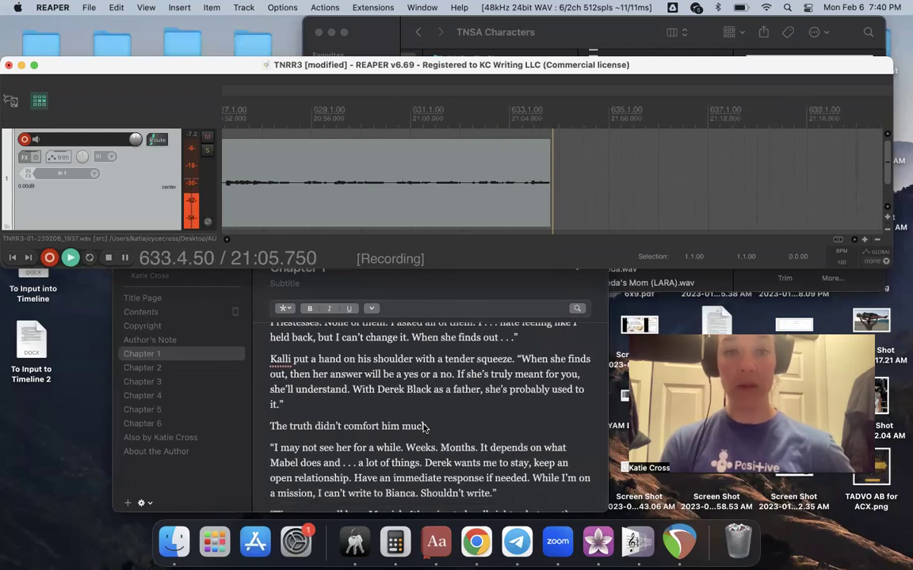
{"action": "scroll", "coordinate": [425, 475], "scroll_direction": "down", "scroll_amount": 2}
{"action": "scroll", "coordinate": [425, 479], "scroll_direction": "down", "scroll_amount": 5}
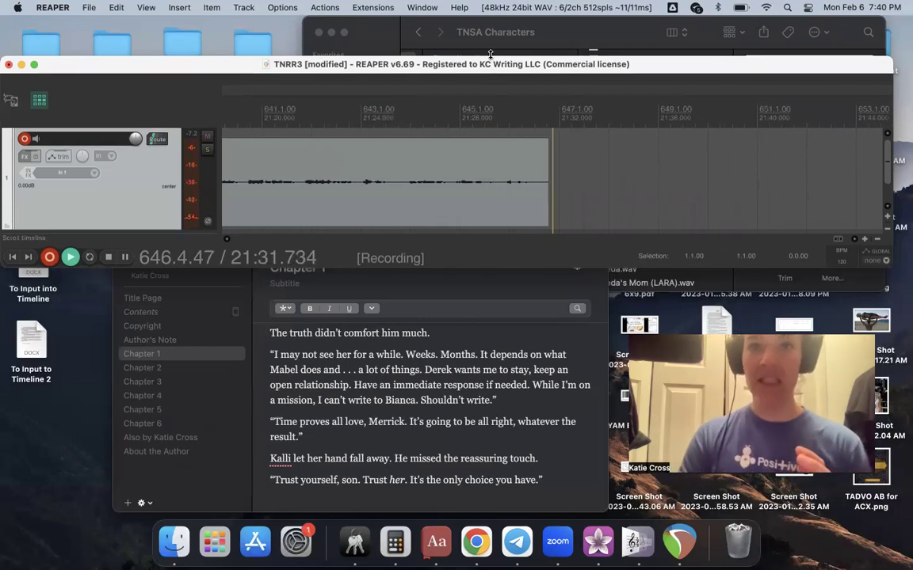
{"action": "key", "text": "space"}
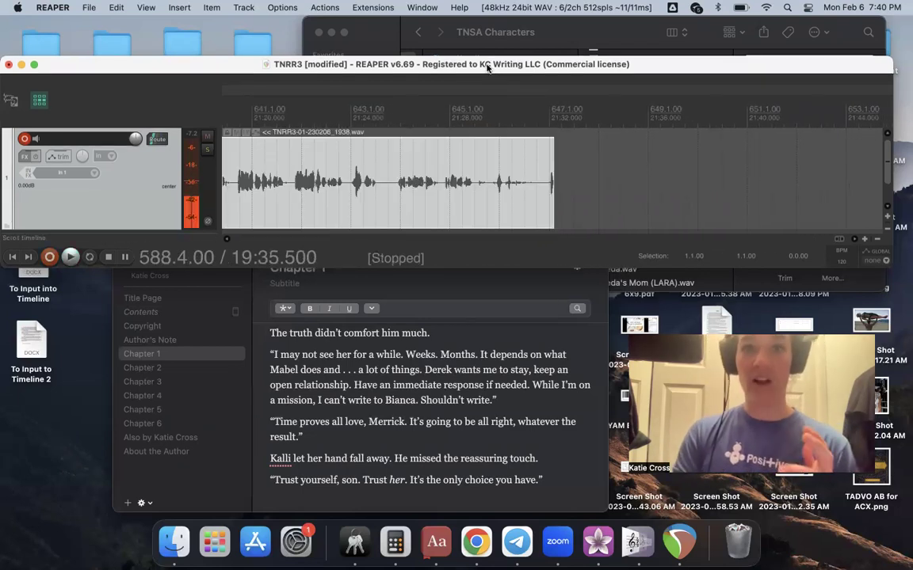
Re-record the narration from 21:25.500 in two takes, finishing the closing dialogue of Chapter 1.
{"action": "left_click", "coordinate": [388, 183]}
{"action": "key", "text": "super+r"}
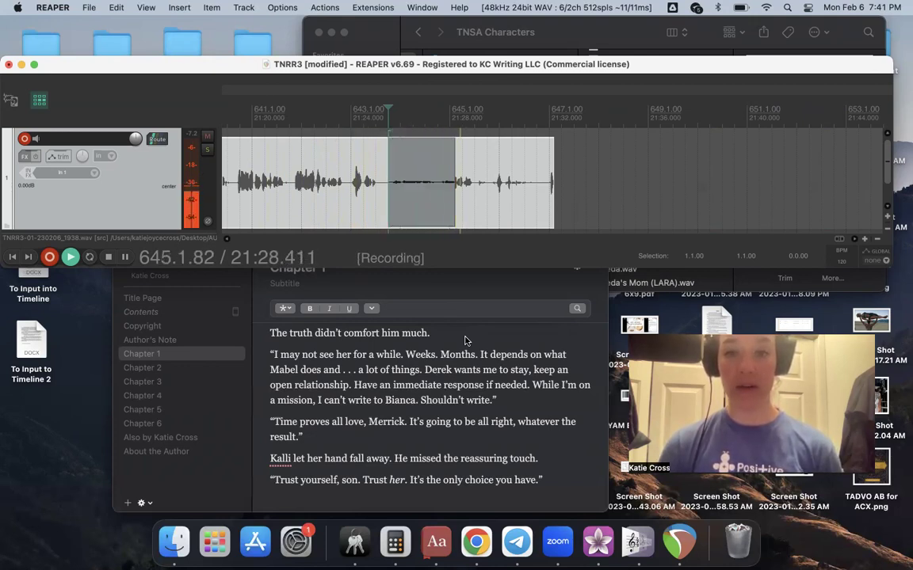
{"action": "key", "text": "space"}
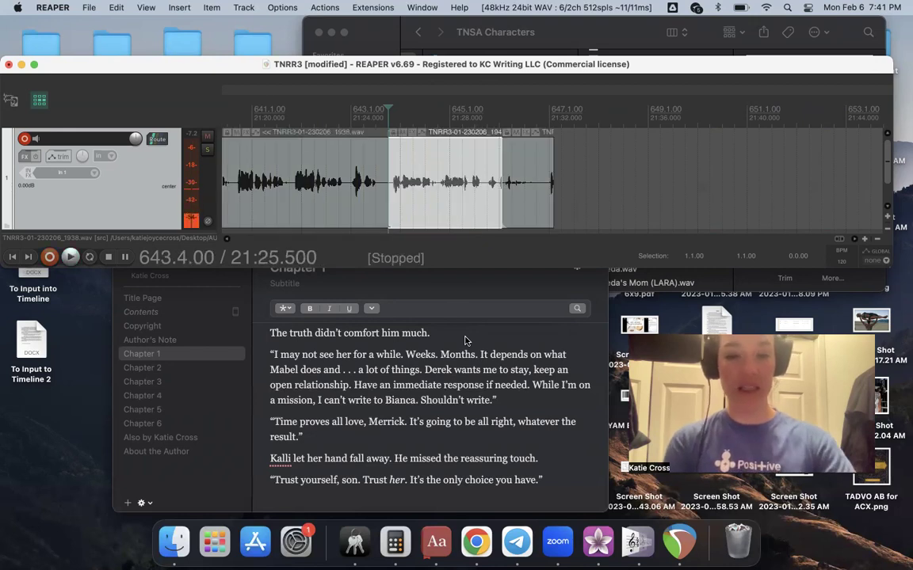
{"action": "key", "text": "super+r"}
{"action": "scroll", "coordinate": [444, 361], "scroll_direction": "down", "scroll_amount": 1}
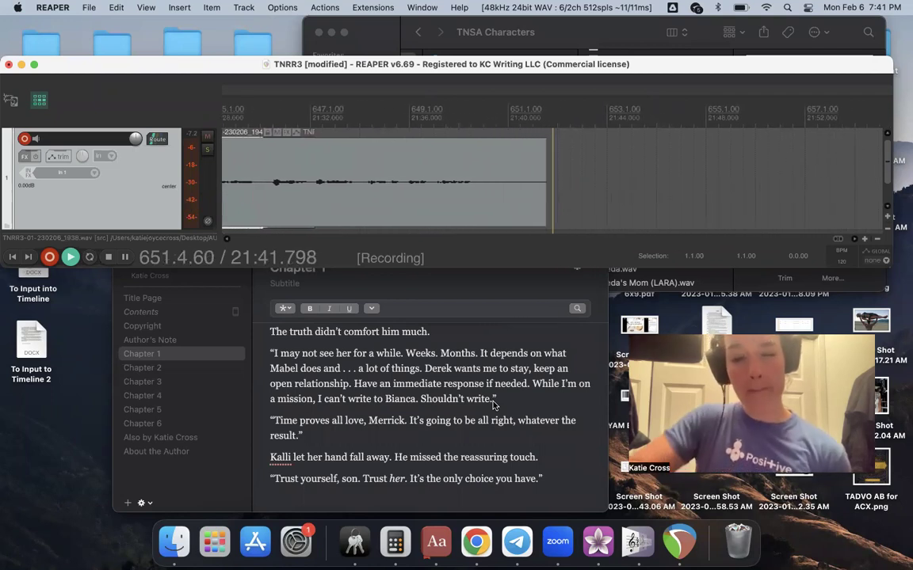
{"action": "key", "text": "space"}
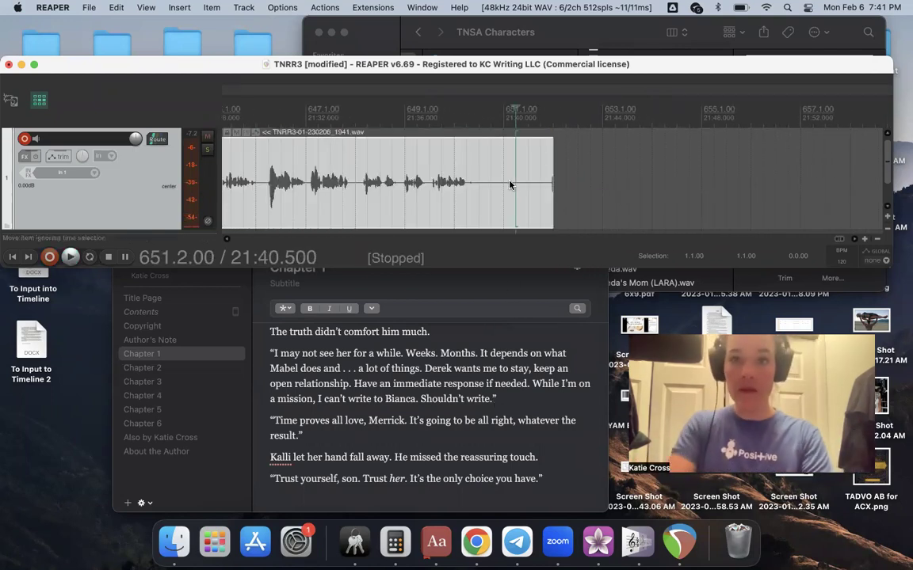
Trim the end of the last audio item back to 21:40.500 and add a marker named END there.
{"action": "left_click_drag", "start_coordinate": [553, 182], "coordinate": [509, 181]}
{"action": "key", "text": "shift+m"}
{"action": "type", "text": "END"}
{"action": "key", "text": "Return"}
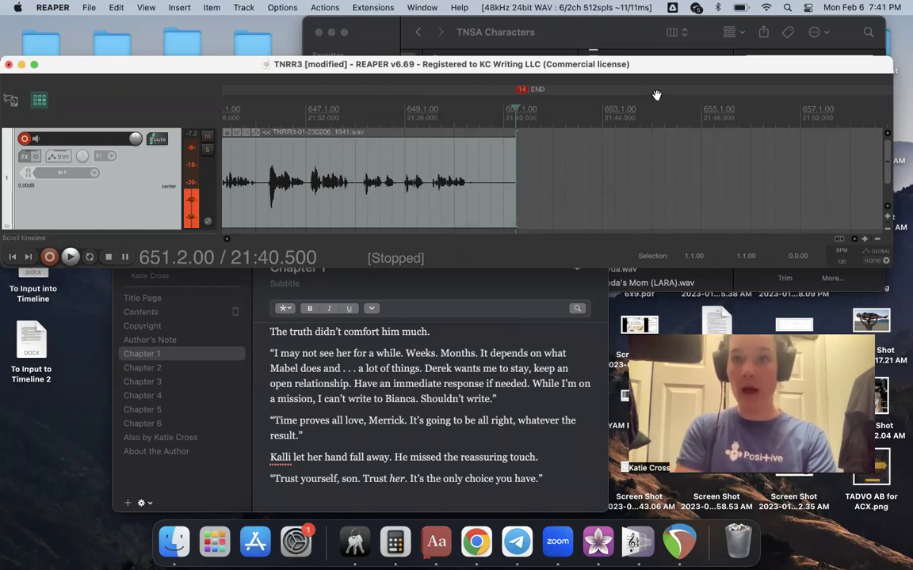
Switch to Vellum and open the Chapter 2 text, "Six Weeks Later".
{"action": "scroll", "coordinate": [662, 92], "scroll_direction": "right", "scroll_amount": 5}
{"action": "left_click", "coordinate": [183, 367]}
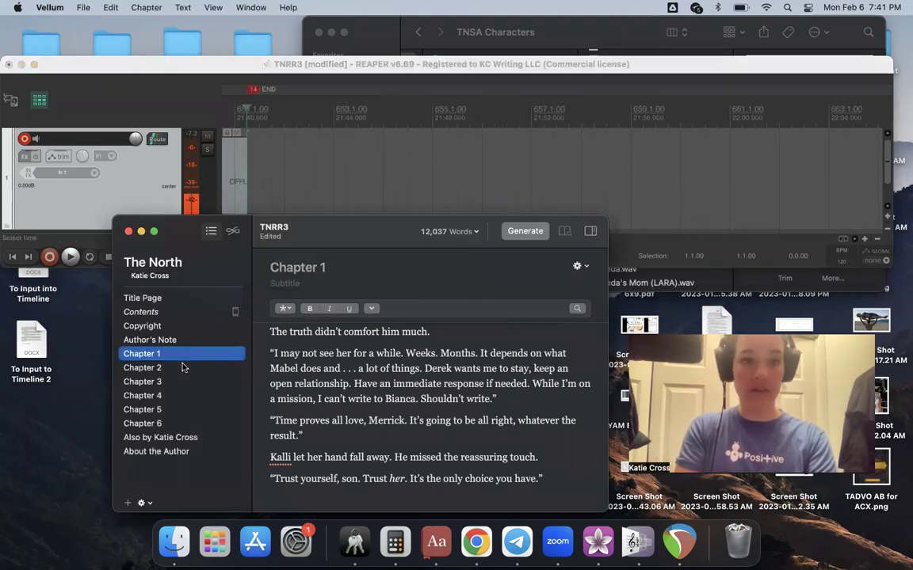
{"action": "left_click", "coordinate": [172, 369]}
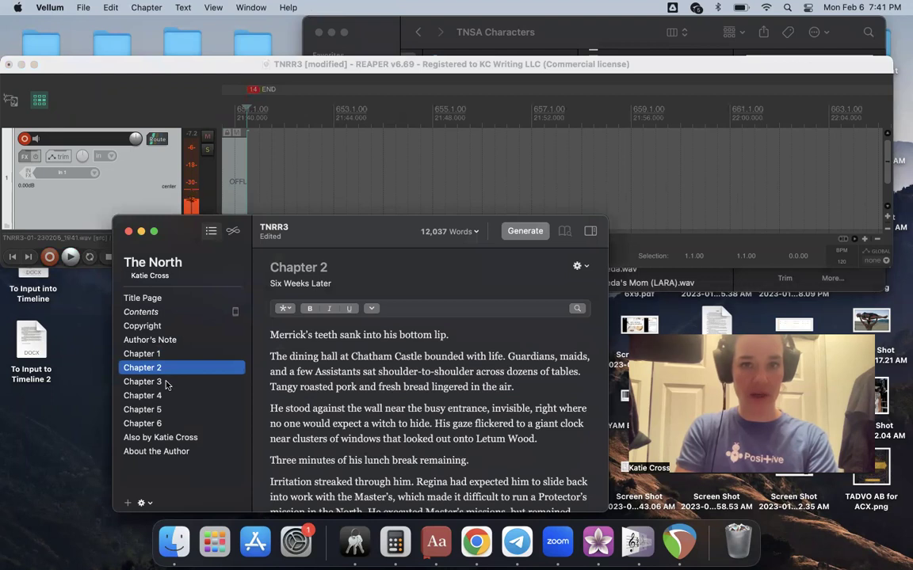
{"action": "left_click", "coordinate": [166, 384]}
{"action": "left_click", "coordinate": [167, 369]}
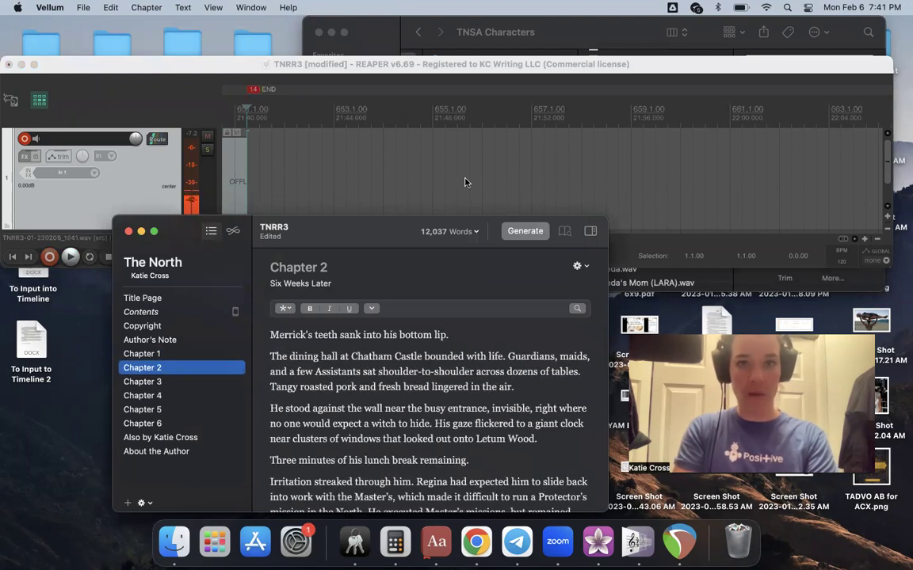
Add a marker named "TNRR3 Chapter 2" at 21:52.000 in the REAPER project.
{"action": "left_click", "coordinate": [404, 170]}
{"action": "left_click", "coordinate": [525, 184]}
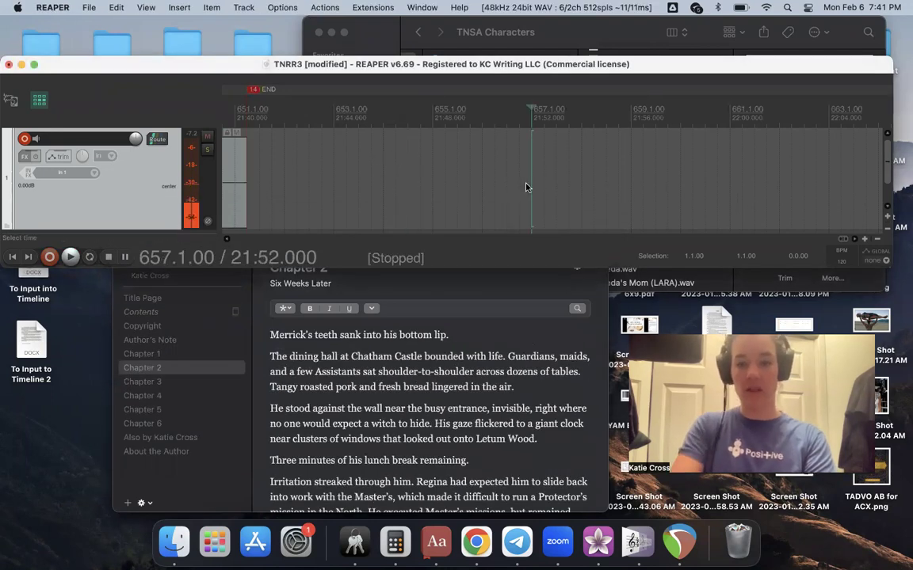
{"action": "key", "text": "shift+m"}
{"action": "type", "text": "TNRR3 Chapter 2"}
{"action": "key", "text": "Return"}
Record the opening of Chapter 2 from 21:52.000 through the passage about Bianca and Leda's table, and stop the take.
{"action": "key", "text": "super+r"}
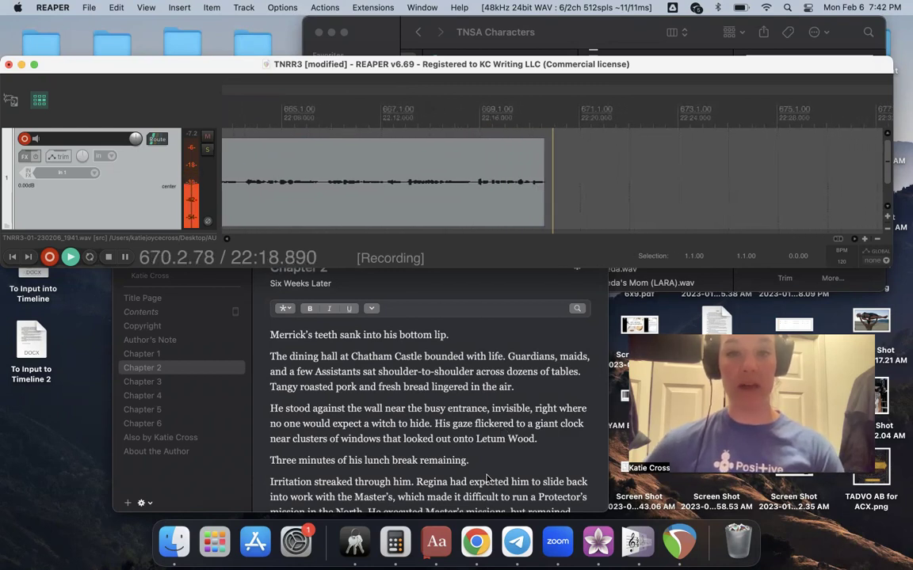
{"action": "scroll", "coordinate": [486, 478], "scroll_direction": "down", "scroll_amount": 5}
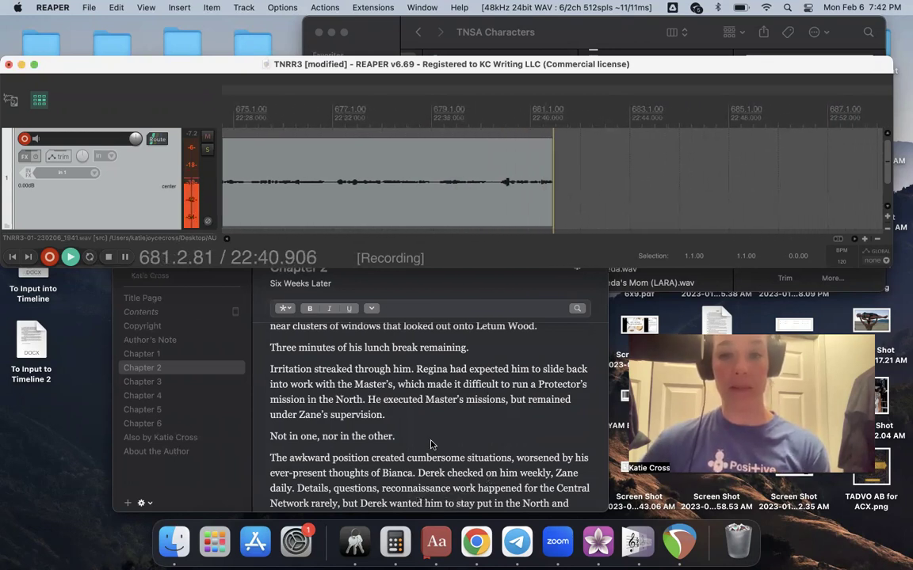
{"action": "scroll", "coordinate": [432, 445], "scroll_direction": "down", "scroll_amount": 4}
{"action": "scroll", "coordinate": [432, 445], "scroll_direction": "down", "scroll_amount": 1}
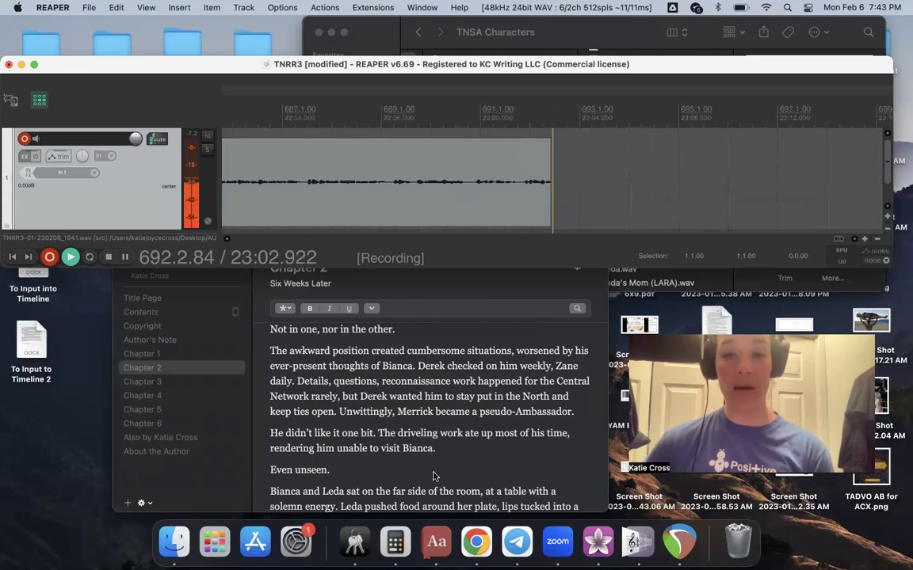
{"action": "scroll", "coordinate": [434, 507], "scroll_direction": "down", "scroll_amount": 5}
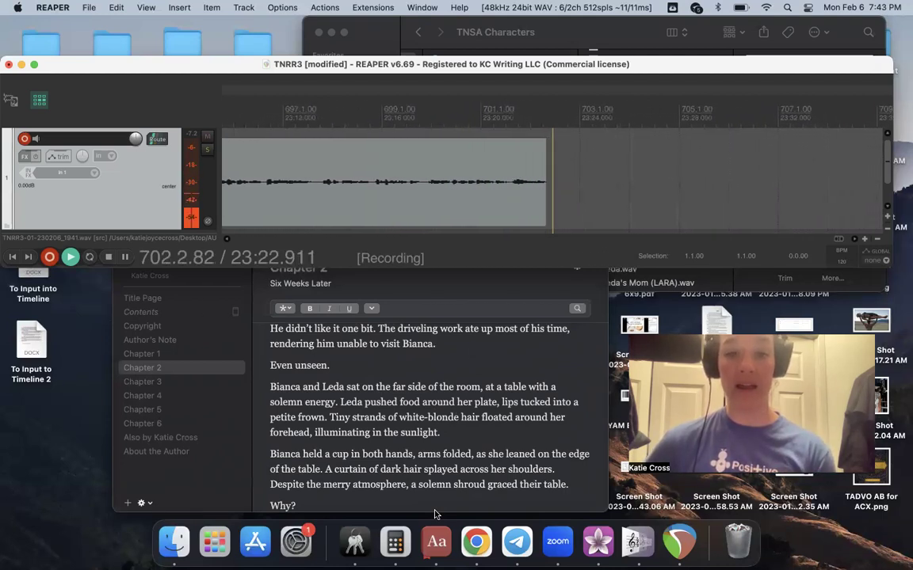
{"action": "scroll", "coordinate": [434, 507], "scroll_direction": "down", "scroll_amount": 1}
{"action": "scroll", "coordinate": [434, 514], "scroll_direction": "down", "scroll_amount": 4}
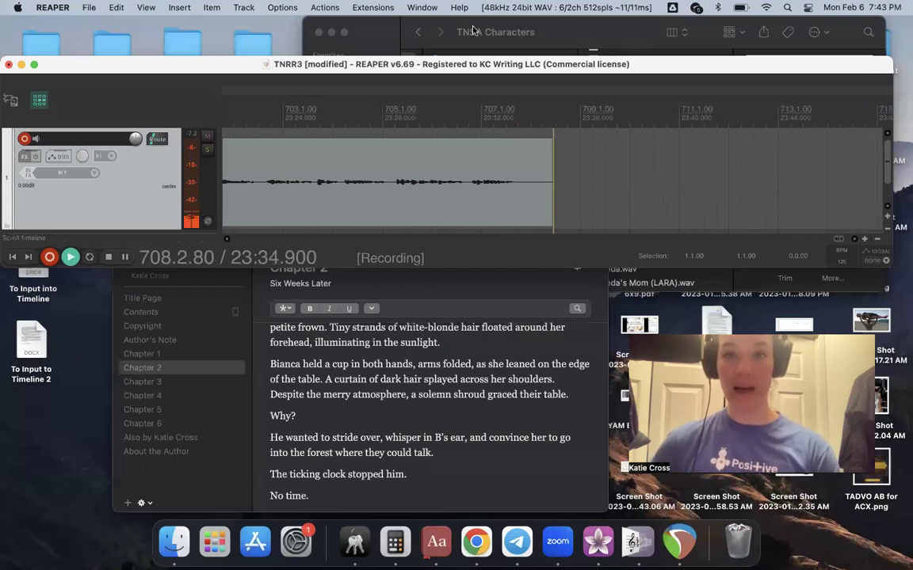
{"action": "key", "text": "space"}
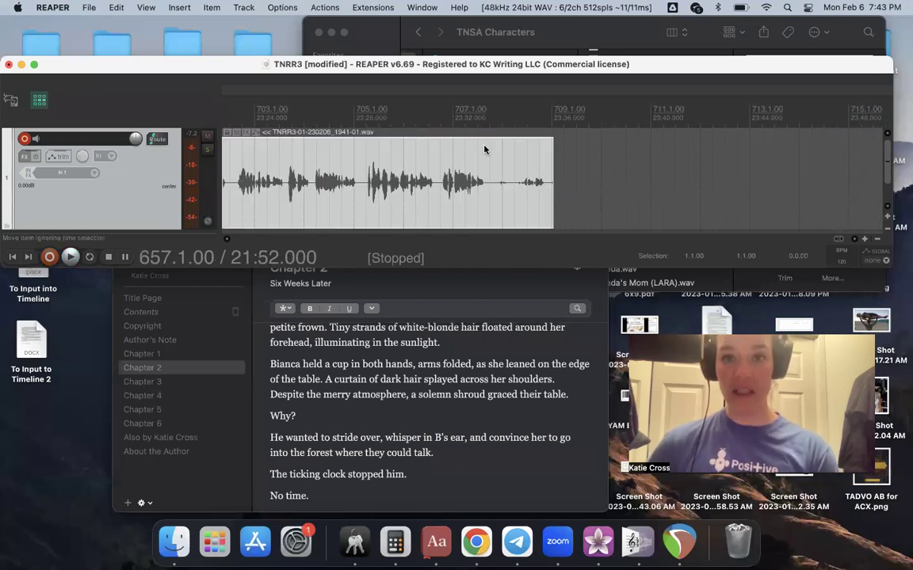
Record over the narration from about 23:31, read through "Duty called." and into the Balmberg Castle scene, and stop the take.
{"action": "left_click", "coordinate": [441, 171]}
{"action": "key", "text": "super+r"}
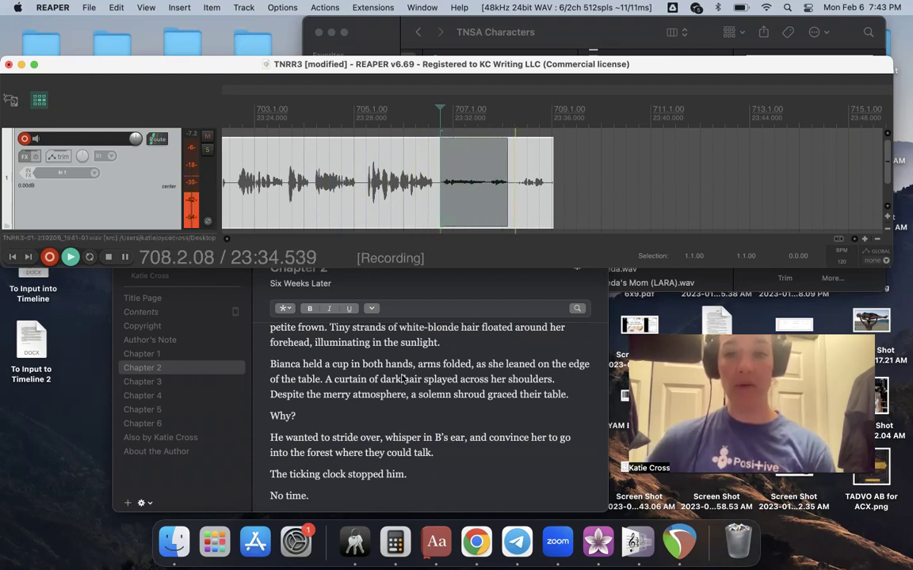
{"action": "scroll", "coordinate": [398, 428], "scroll_direction": "down", "scroll_amount": 3}
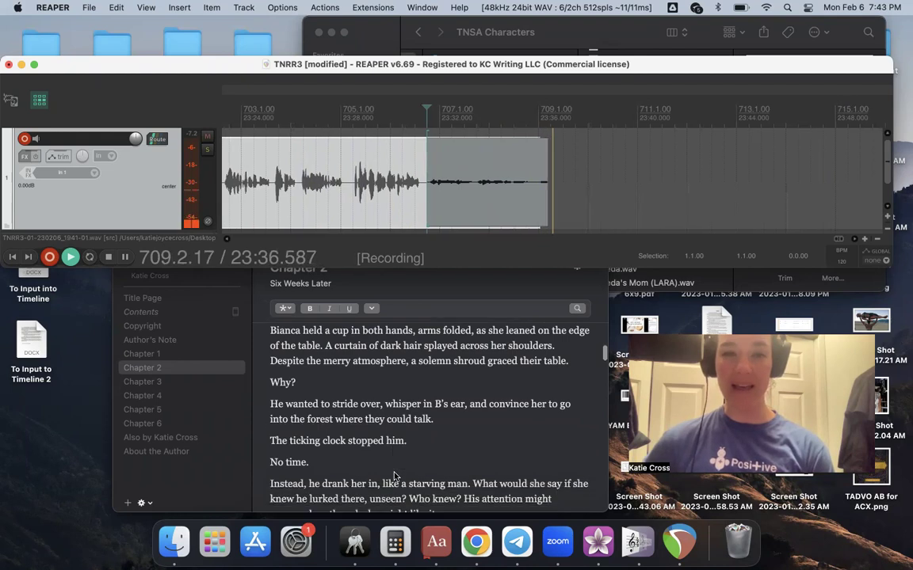
{"action": "scroll", "coordinate": [396, 475], "scroll_direction": "down", "scroll_amount": 1}
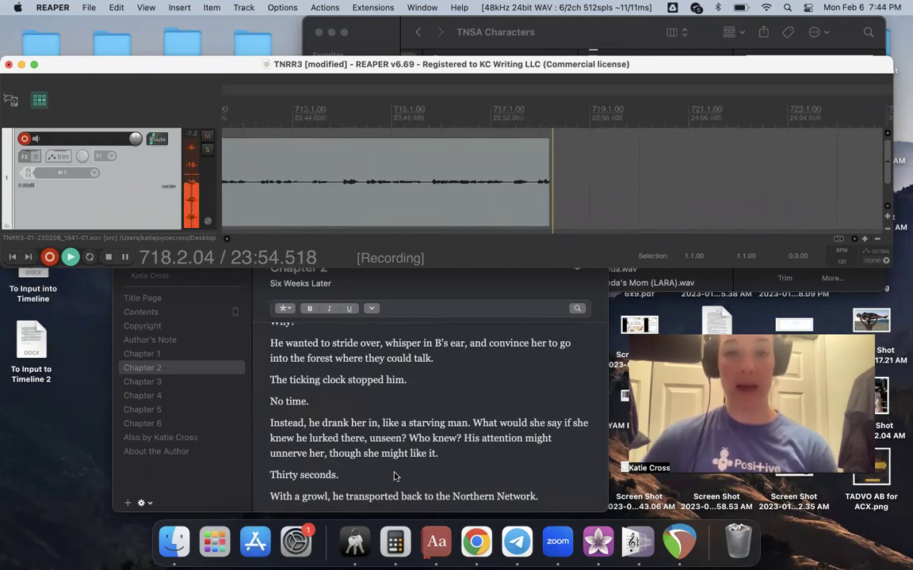
{"action": "scroll", "coordinate": [394, 476], "scroll_direction": "down", "scroll_amount": 1}
{"action": "scroll", "coordinate": [394, 475], "scroll_direction": "down", "scroll_amount": 5}
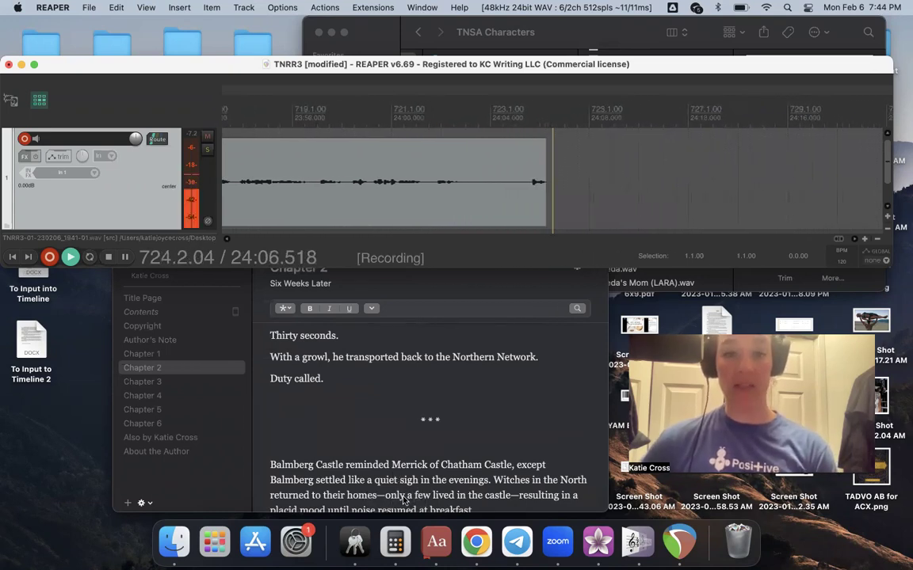
{"action": "scroll", "coordinate": [404, 501], "scroll_direction": "down", "scroll_amount": 3}
{"action": "key", "text": "space"}
Record over the narration from 24:04.000, reading the Balmberg Castle scene through Regina's briefing to the Masters, and stop the take.
{"action": "left_click", "coordinate": [471, 199]}
{"action": "key", "text": "super+r"}
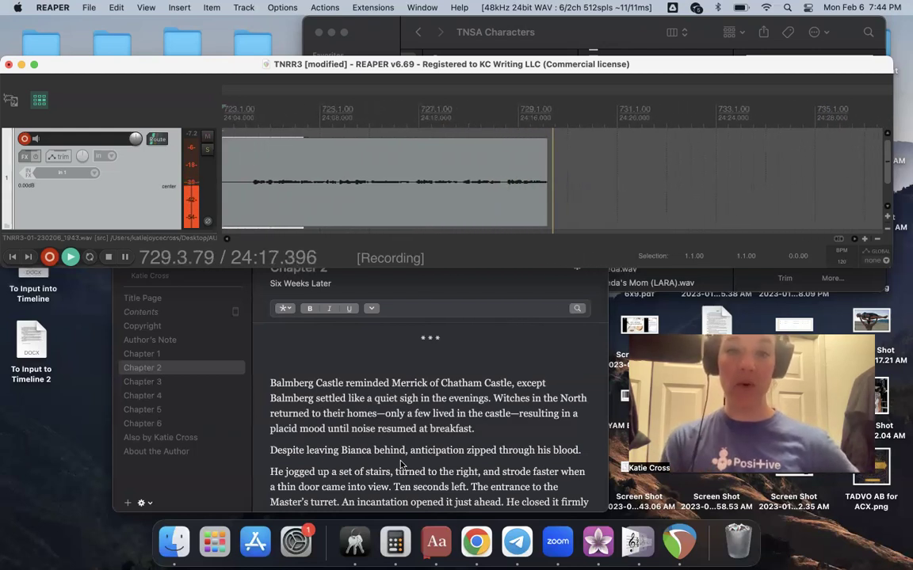
{"action": "scroll", "coordinate": [401, 466], "scroll_direction": "down", "scroll_amount": 3}
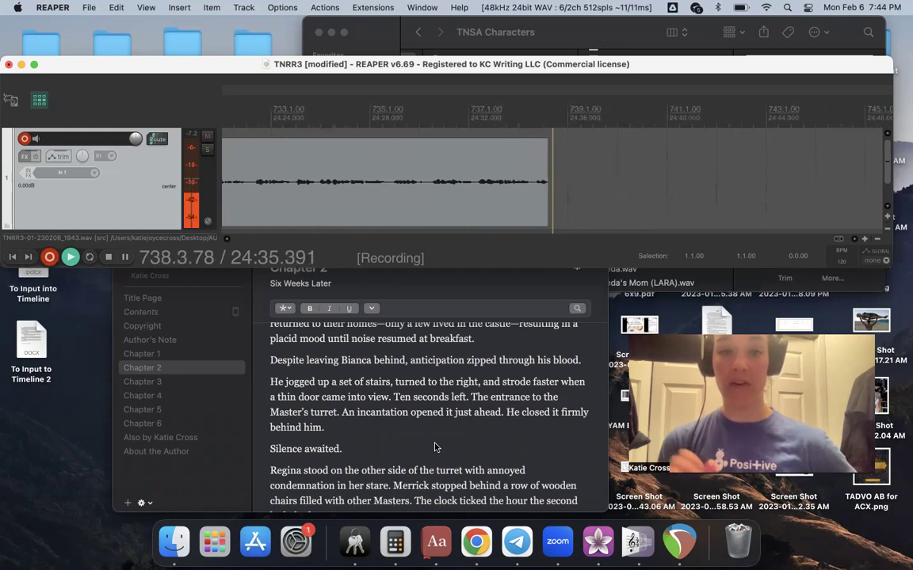
{"action": "scroll", "coordinate": [434, 449], "scroll_direction": "down", "scroll_amount": 5}
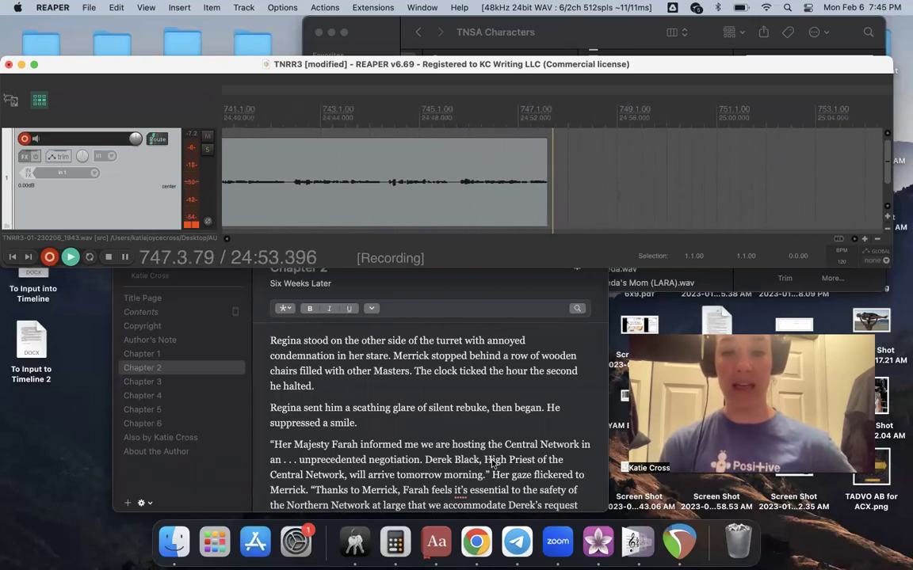
{"action": "scroll", "coordinate": [493, 464], "scroll_direction": "down", "scroll_amount": 3}
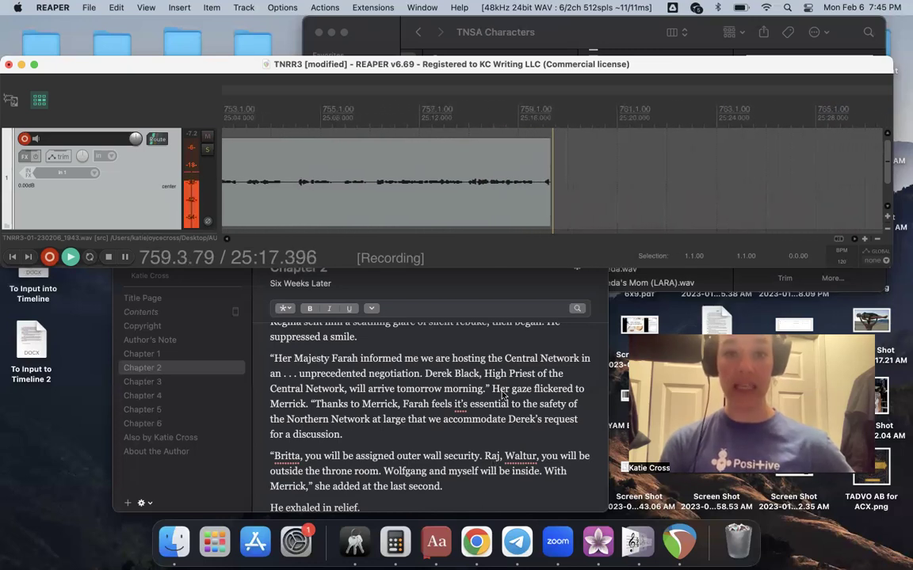
{"action": "key", "text": "space"}
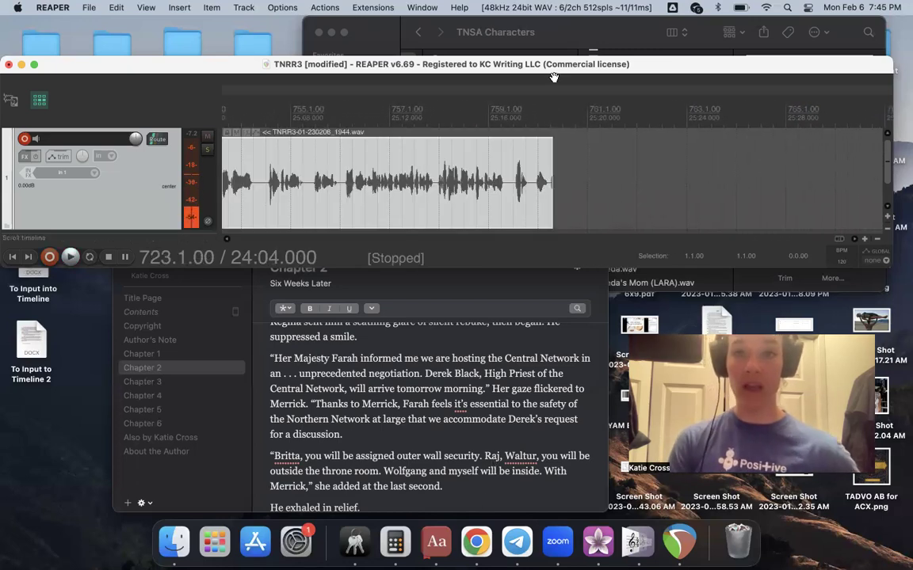
Re-record from 25:17.000, restarting the take once, read through Rolf's question and Merrick's description of Derek, and stop.
{"action": "left_click", "coordinate": [513, 190]}
{"action": "key", "text": "super+r"}
{"action": "scroll", "coordinate": [489, 467], "scroll_direction": "down", "scroll_amount": 5}
{"action": "scroll", "coordinate": [489, 467], "scroll_direction": "up", "scroll_amount": 1}
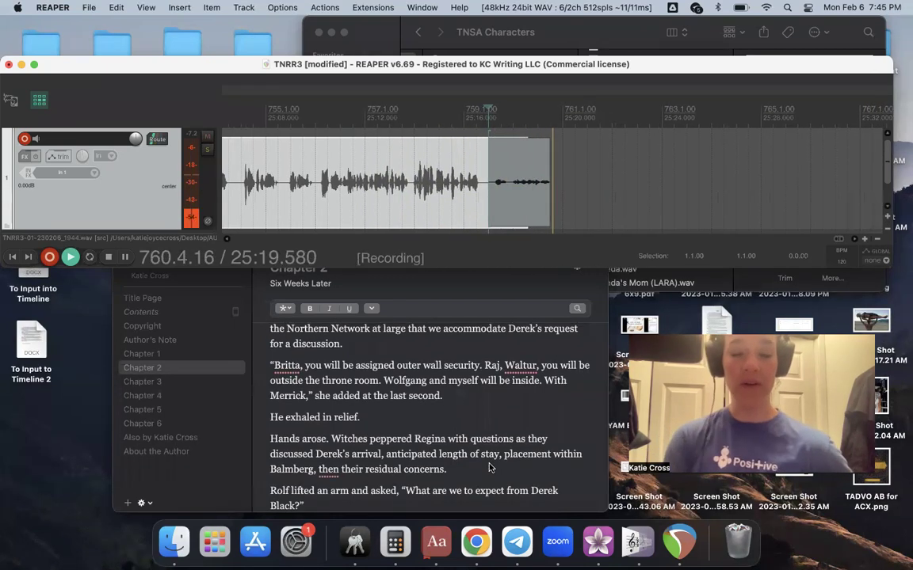
{"action": "key", "text": "space"}
{"action": "key", "text": "ctrl+r"}
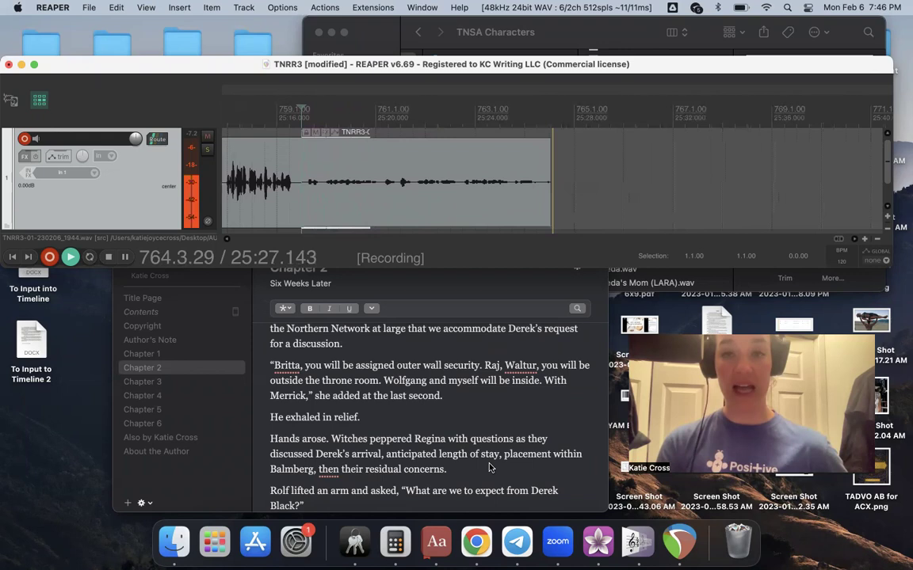
{"action": "scroll", "coordinate": [448, 449], "scroll_direction": "down", "scroll_amount": 2}
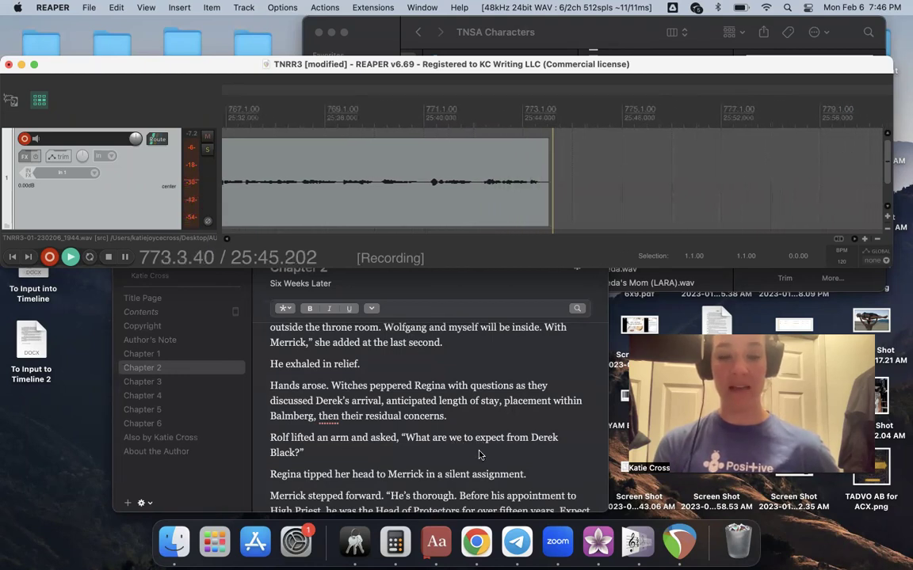
{"action": "scroll", "coordinate": [477, 450], "scroll_direction": "down", "scroll_amount": 3}
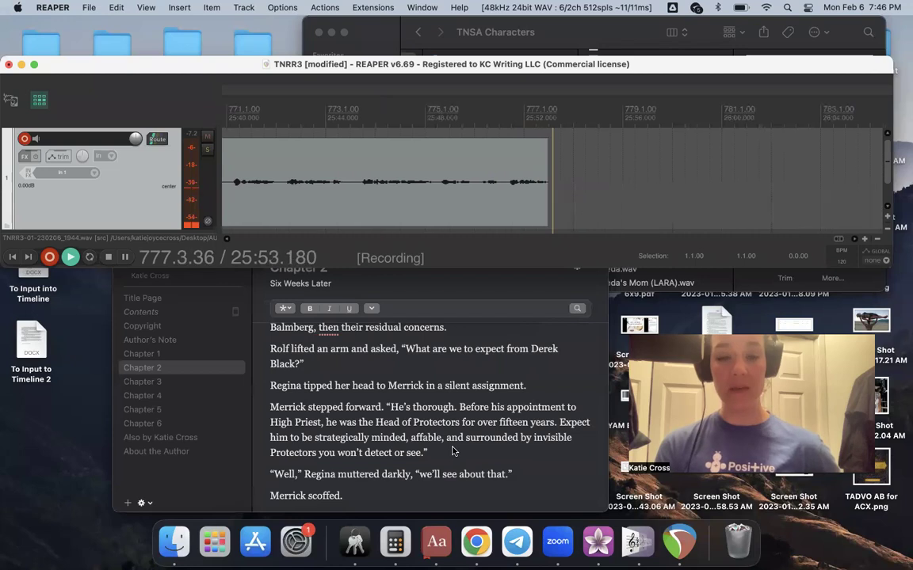
{"action": "key", "text": "space"}
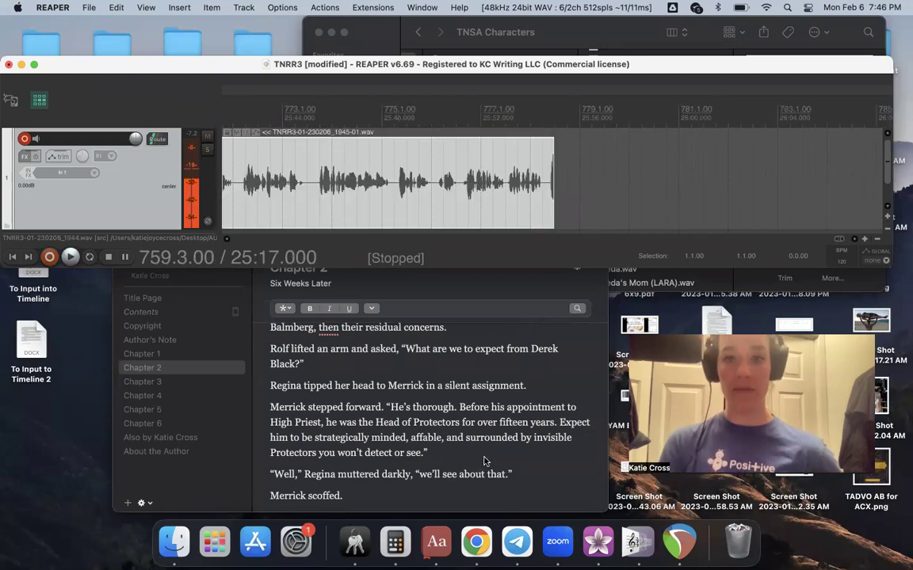
Record over the narration from 25:48.500, reading past "Merrick scoffed." and through Britta's questions, and stop the take.
{"action": "left_click", "coordinate": [391, 166]}
{"action": "key", "text": "super+r"}
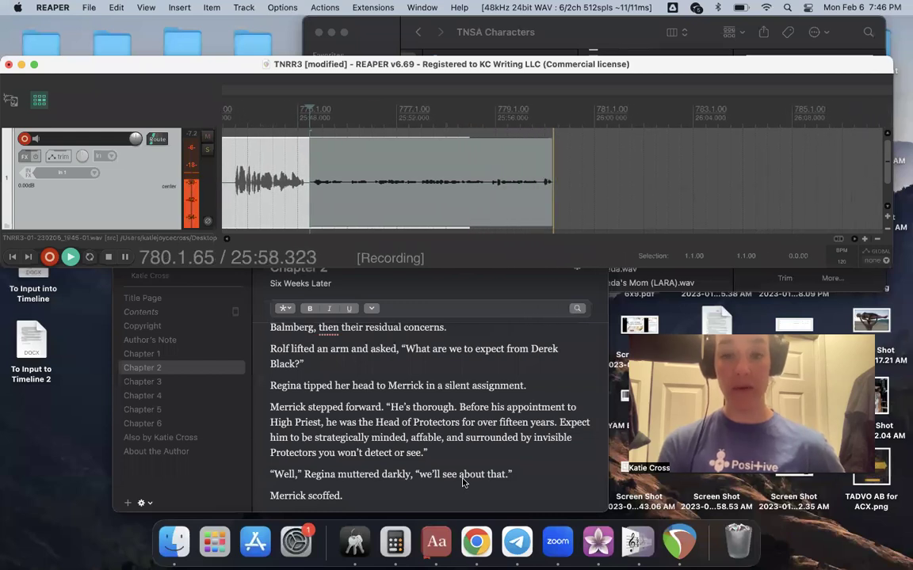
{"action": "scroll", "coordinate": [463, 482], "scroll_direction": "down", "scroll_amount": 3}
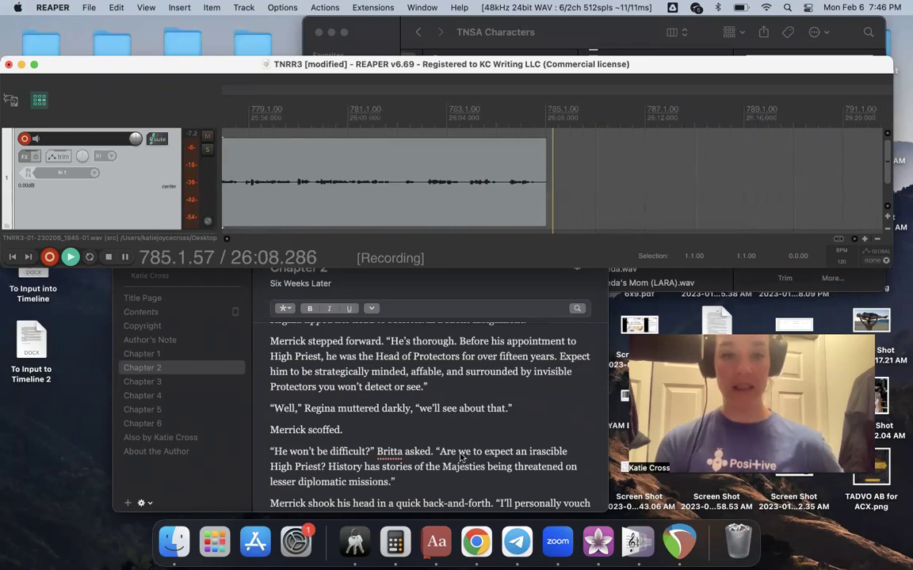
{"action": "scroll", "coordinate": [460, 458], "scroll_direction": "down", "scroll_amount": 2}
{"action": "scroll", "coordinate": [460, 458], "scroll_direction": "down", "scroll_amount": 3}
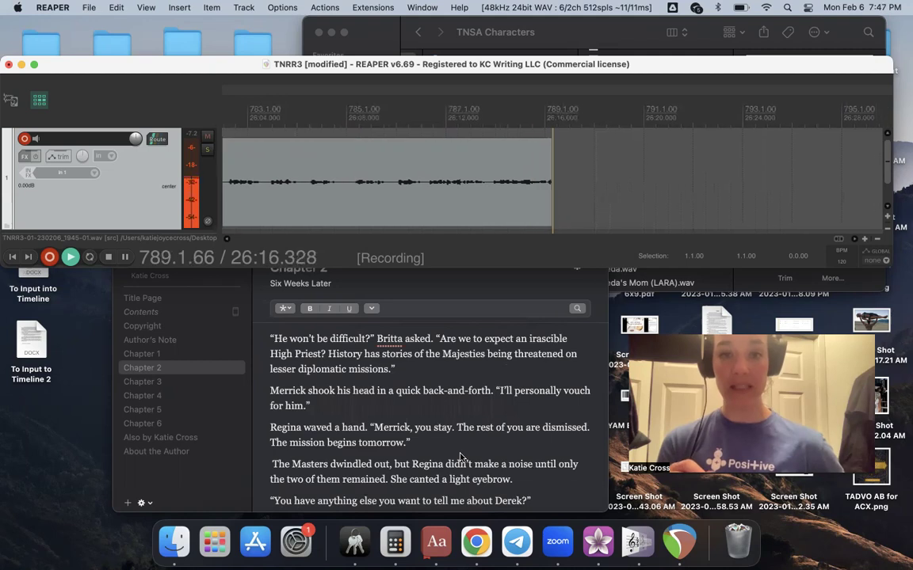
{"action": "key", "text": "space"}
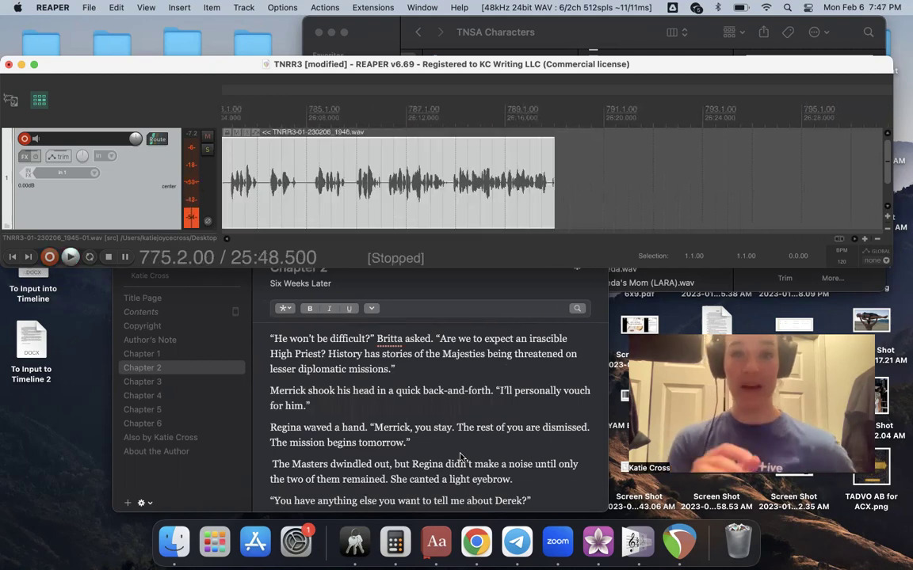
Add a marker named "Britta" at 26:08.000, where her first line of dialogue begins.
{"action": "left_click", "coordinate": [295, 195]}
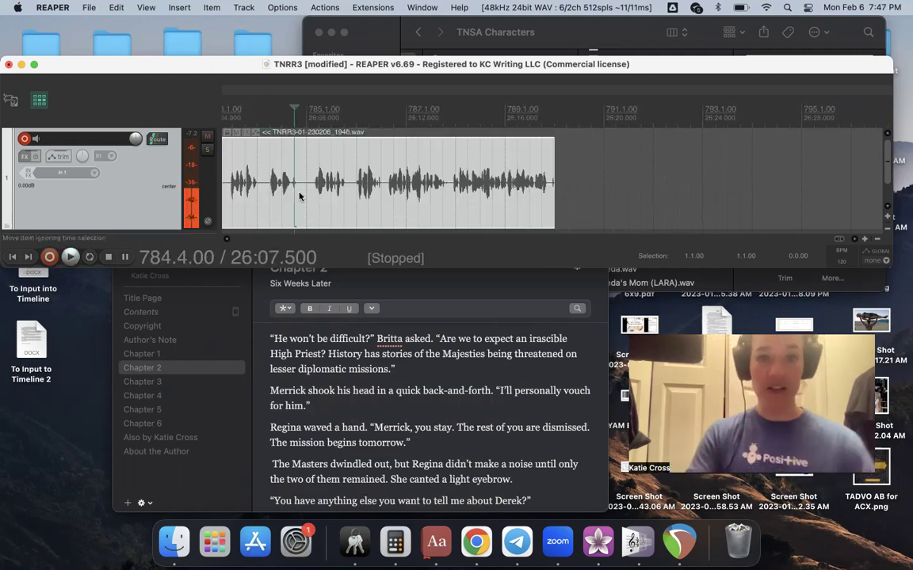
{"action": "left_click", "coordinate": [311, 193]}
{"action": "key", "text": "shift+m"}
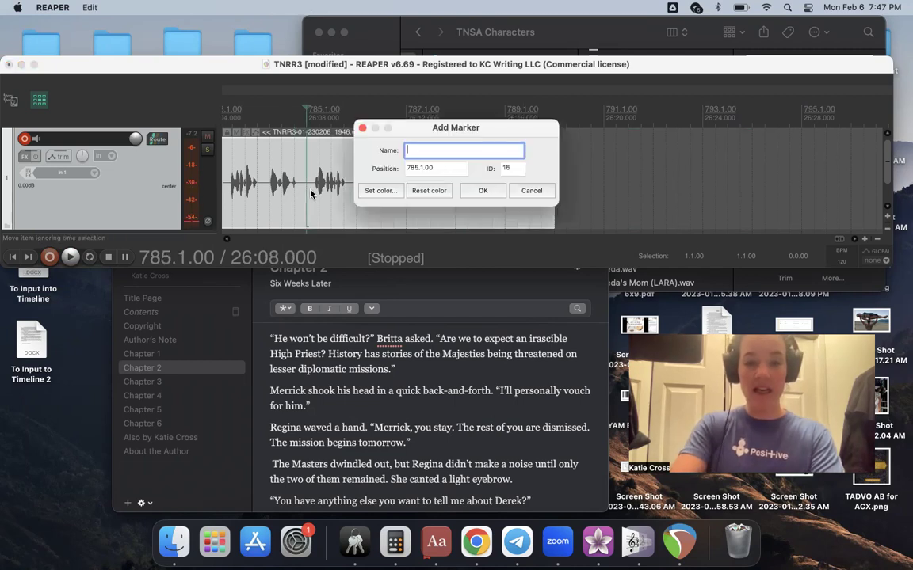
{"action": "key", "text": "Return"}
Re-record from the Britta marker at 26:08.000, restarting the take once, read into Regina and Merrick's private talk about Derek, and stop.
{"action": "key", "text": "super+r"}
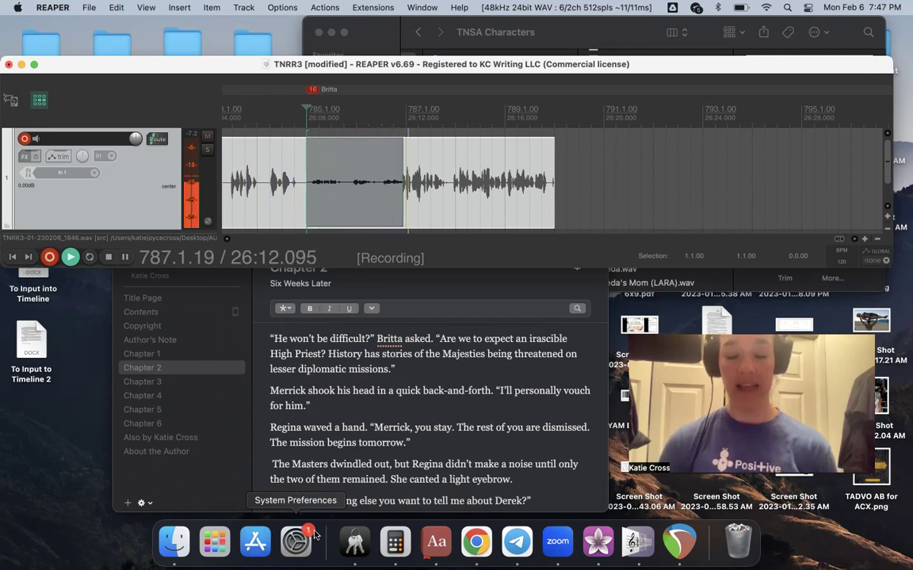
{"action": "key", "text": "space"}
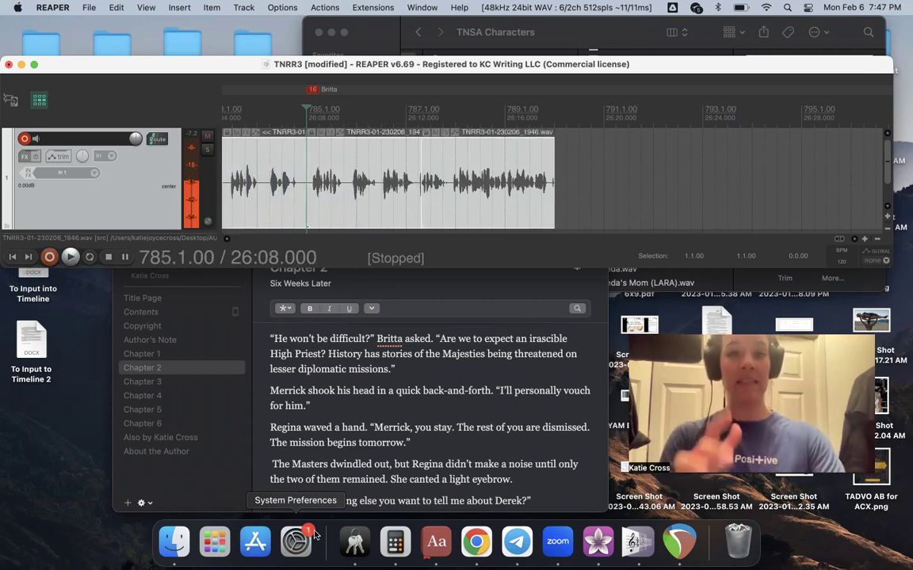
{"action": "key", "text": "super+r"}
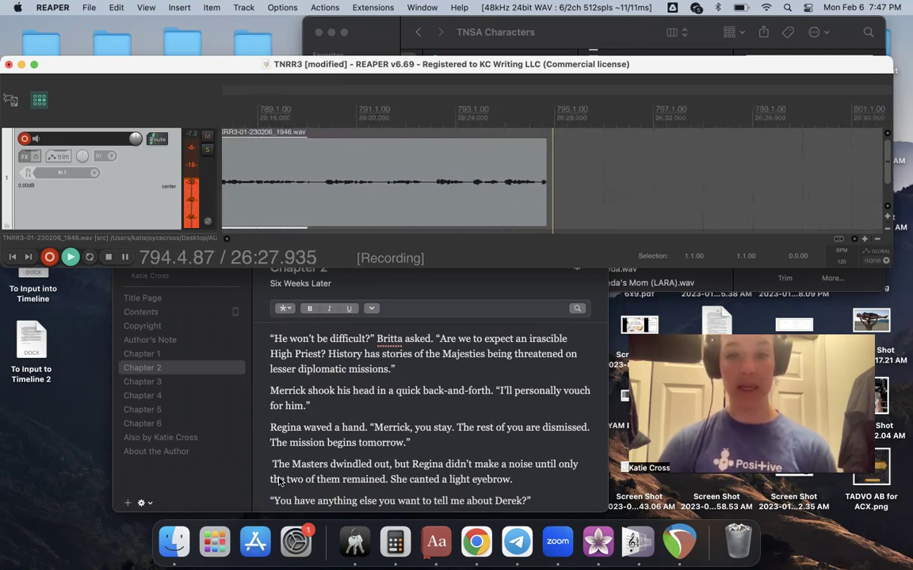
{"action": "scroll", "coordinate": [386, 459], "scroll_direction": "down", "scroll_amount": 2}
{"action": "scroll", "coordinate": [386, 460], "scroll_direction": "down", "scroll_amount": 3}
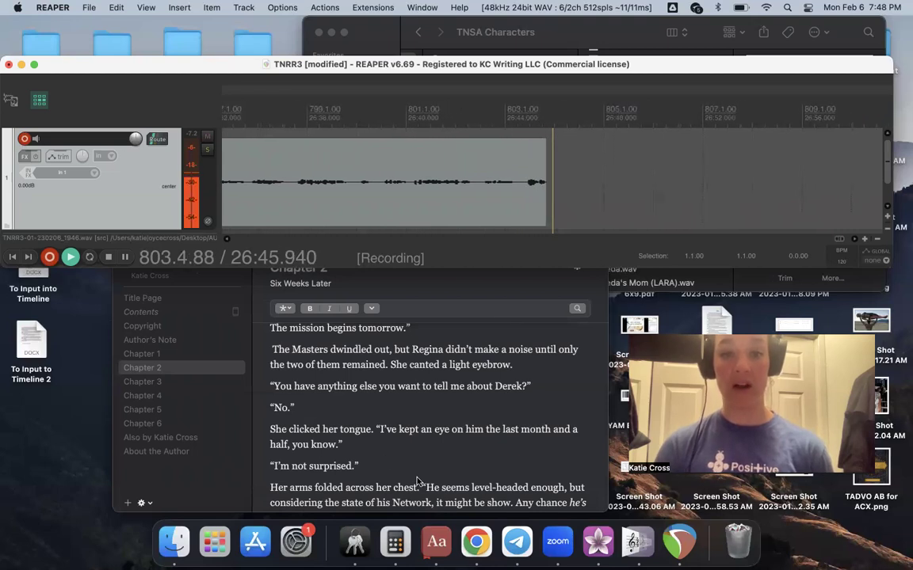
{"action": "scroll", "coordinate": [374, 430], "scroll_direction": "down", "scroll_amount": 5}
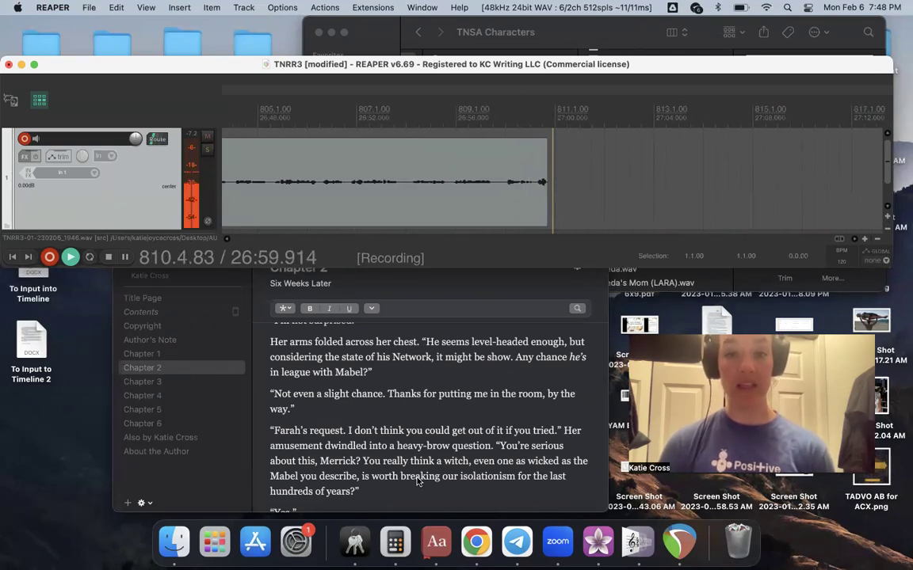
{"action": "key", "text": "space"}
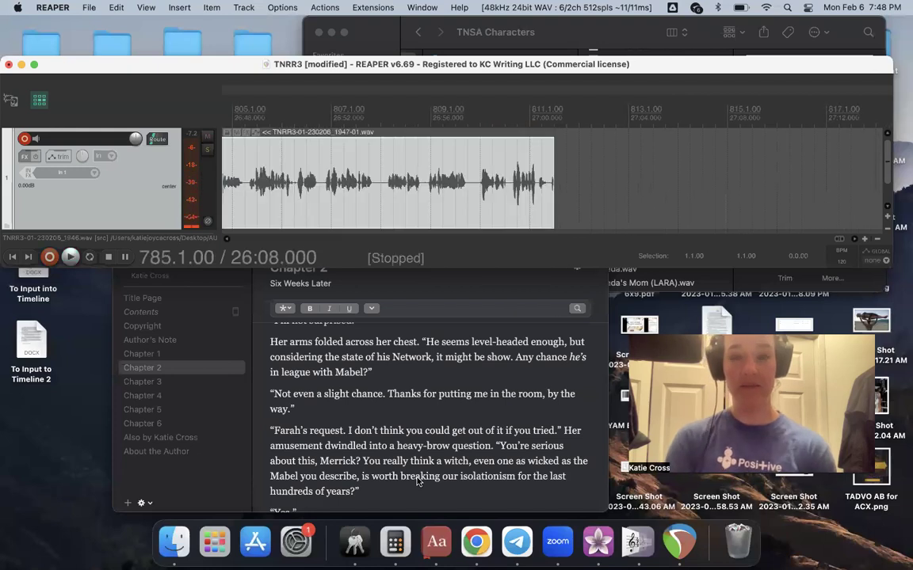
Record over the narration from about 26:58, read on to the Brotherhood voice filling Merrick's head, and stop the take.
{"action": "left_click", "coordinate": [478, 215]}
{"action": "key", "text": "ctrl+r"}
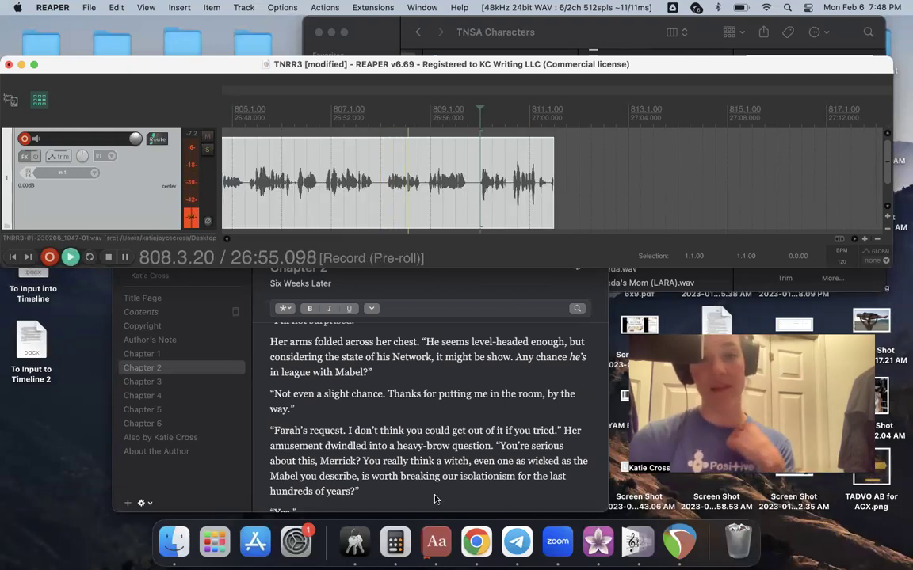
{"action": "scroll", "coordinate": [420, 495], "scroll_direction": "down", "scroll_amount": 3}
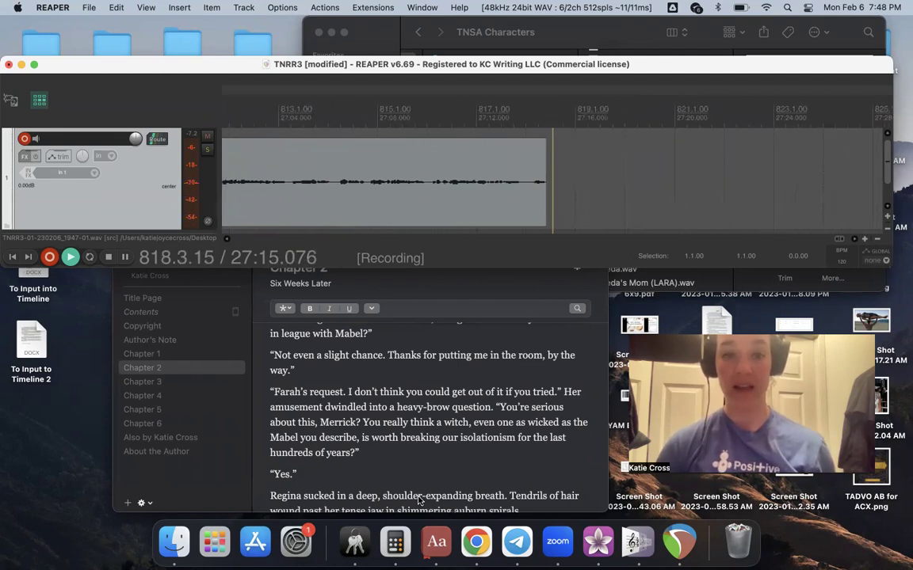
{"action": "scroll", "coordinate": [444, 420], "scroll_direction": "down", "scroll_amount": 5}
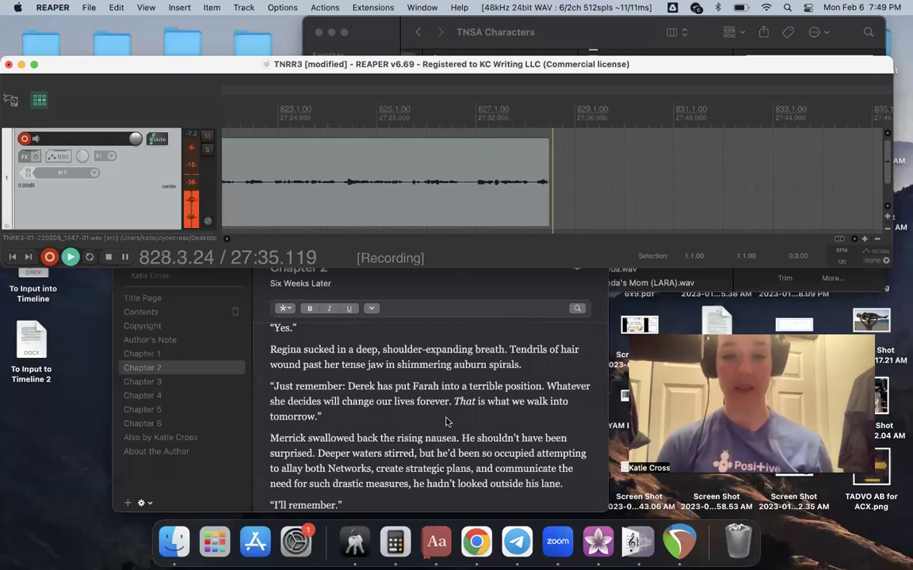
{"action": "scroll", "coordinate": [452, 436], "scroll_direction": "down", "scroll_amount": 3}
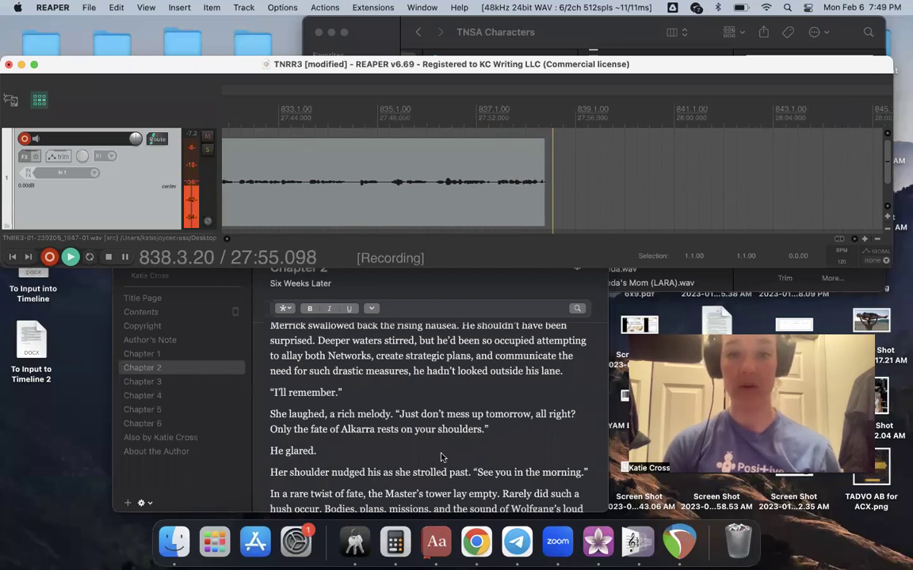
{"action": "scroll", "coordinate": [443, 458], "scroll_direction": "down", "scroll_amount": 5}
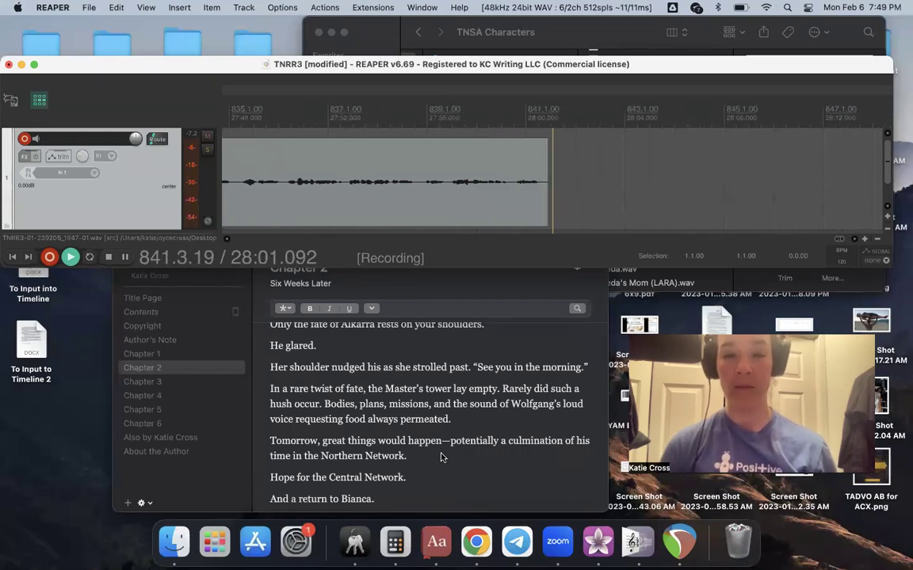
{"action": "scroll", "coordinate": [442, 458], "scroll_direction": "down", "scroll_amount": 1}
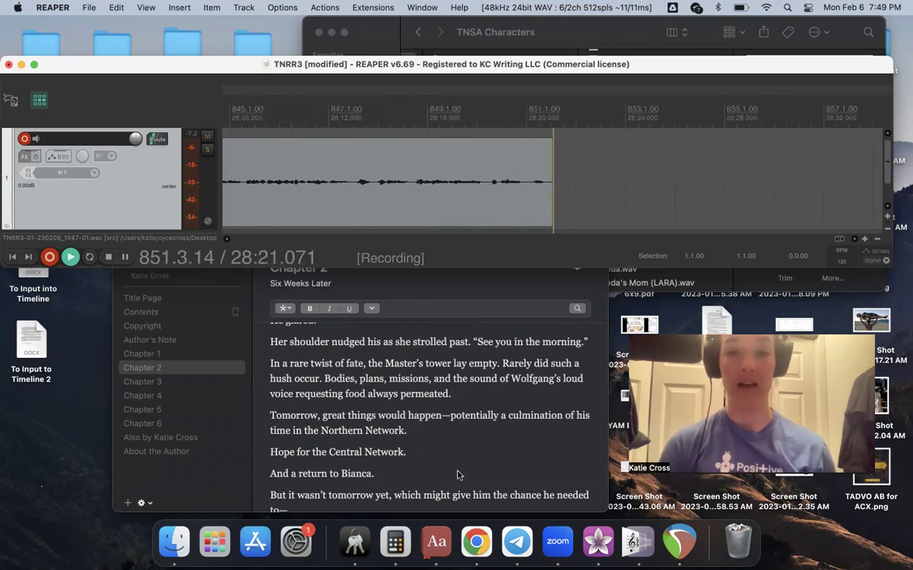
{"action": "scroll", "coordinate": [457, 481], "scroll_direction": "down", "scroll_amount": 4}
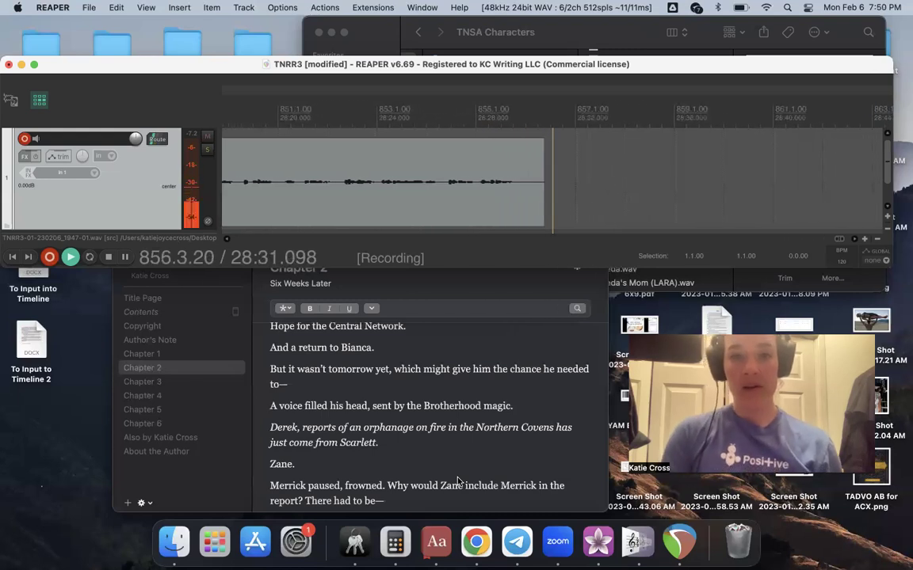
{"action": "key", "text": "space"}
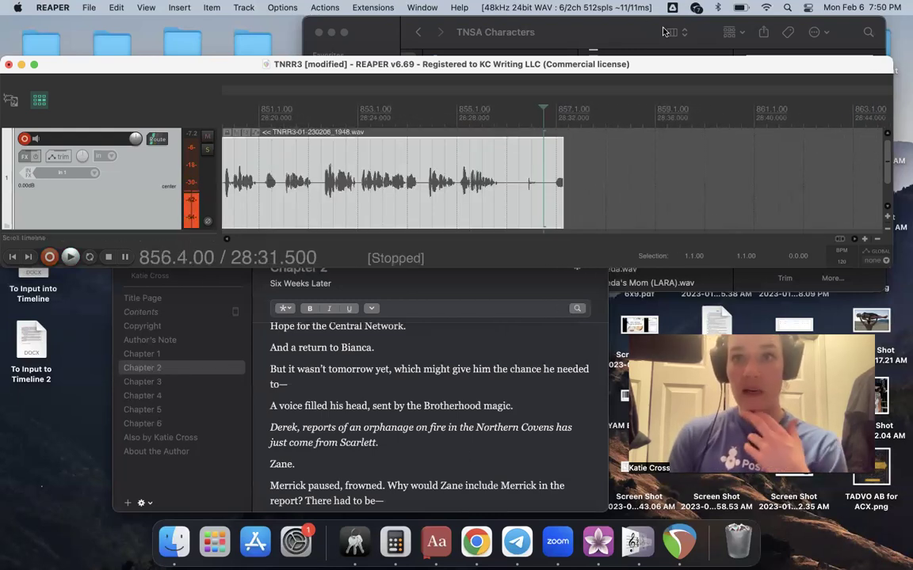
Switch to the TNSA Characters folder in Finder and listen to the voice sample Zane.wav.
{"action": "left_click", "coordinate": [662, 31]}
{"action": "scroll", "coordinate": [622, 205], "scroll_direction": "down", "scroll_amount": 10}
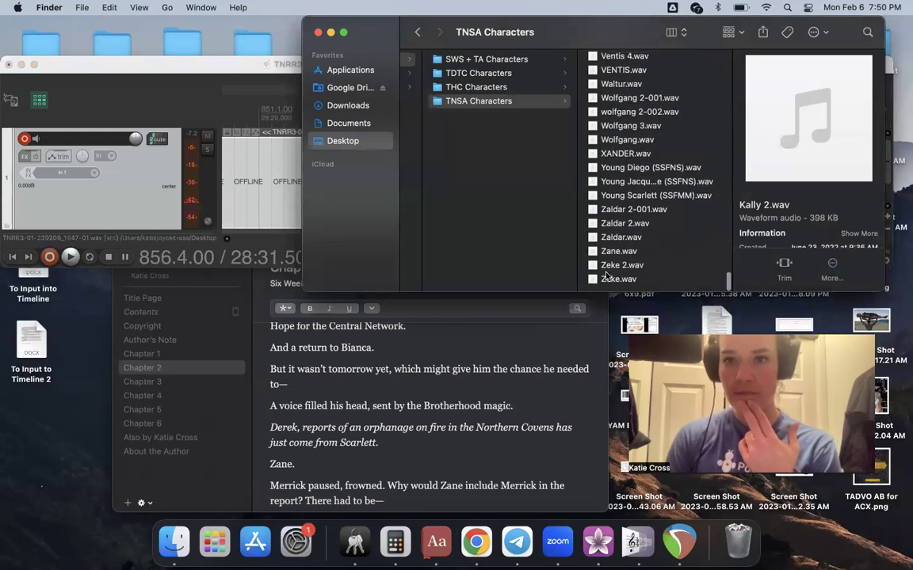
{"action": "left_click", "coordinate": [615, 252]}
{"action": "left_click", "coordinate": [809, 119]}
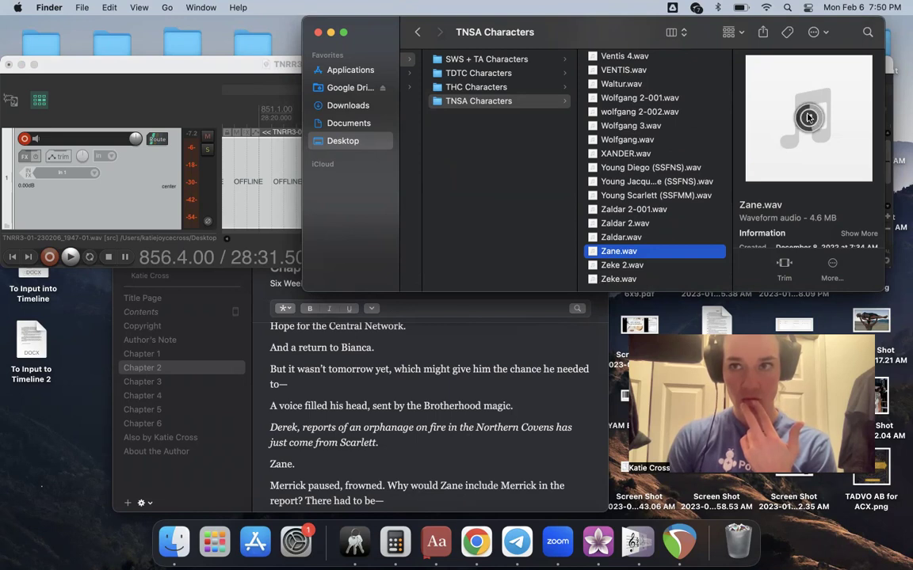
{"action": "left_click", "coordinate": [809, 118]}
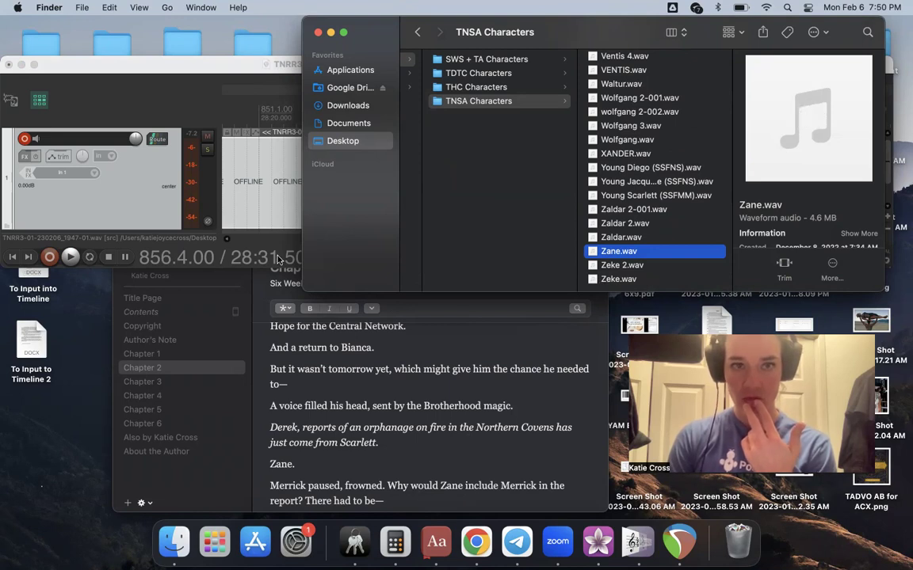
Switch back to REAPER, record on from near the end of the last take, read Zane's messages about the orphanage and Bianca, and stop.
{"action": "left_click", "coordinate": [156, 74]}
{"action": "left_click", "coordinate": [491, 214]}
{"action": "key", "text": "super+r"}
{"action": "scroll", "coordinate": [406, 467], "scroll_direction": "down", "scroll_amount": 3}
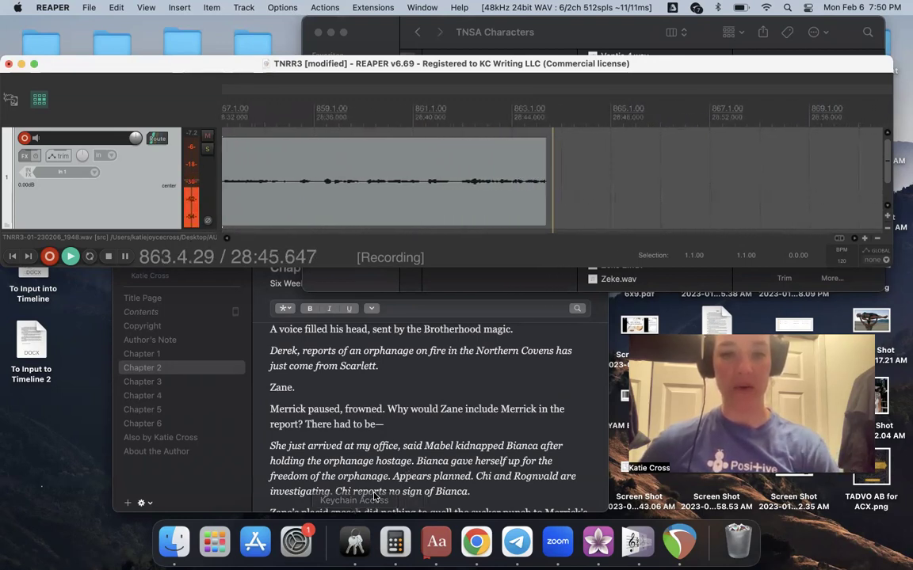
{"action": "scroll", "coordinate": [392, 463], "scroll_direction": "down", "scroll_amount": 5}
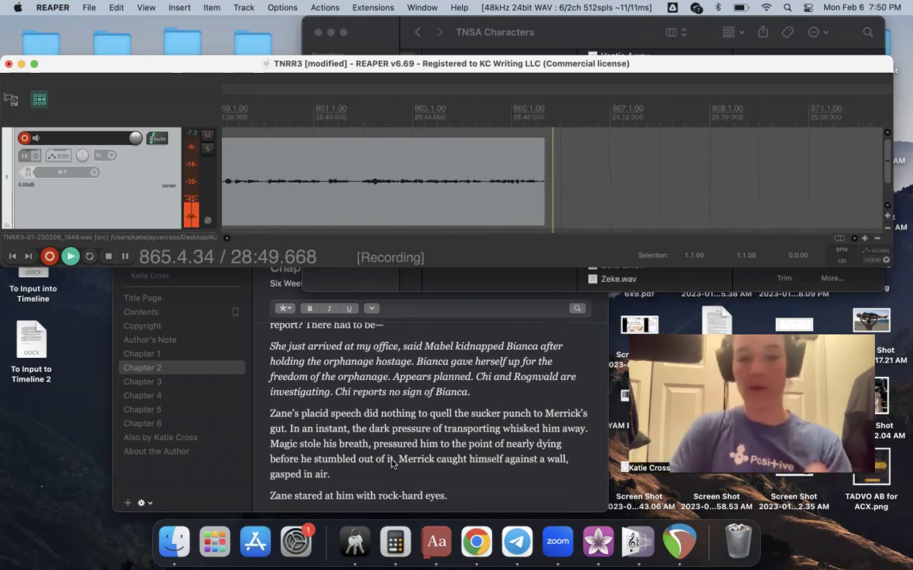
{"action": "key", "text": "space"}
Re-record from 28:47.000, read on through Zane ordering Merrick back to the North, and stop the take.
{"action": "left_click", "coordinate": [488, 176]}
{"action": "key", "text": "super+r"}
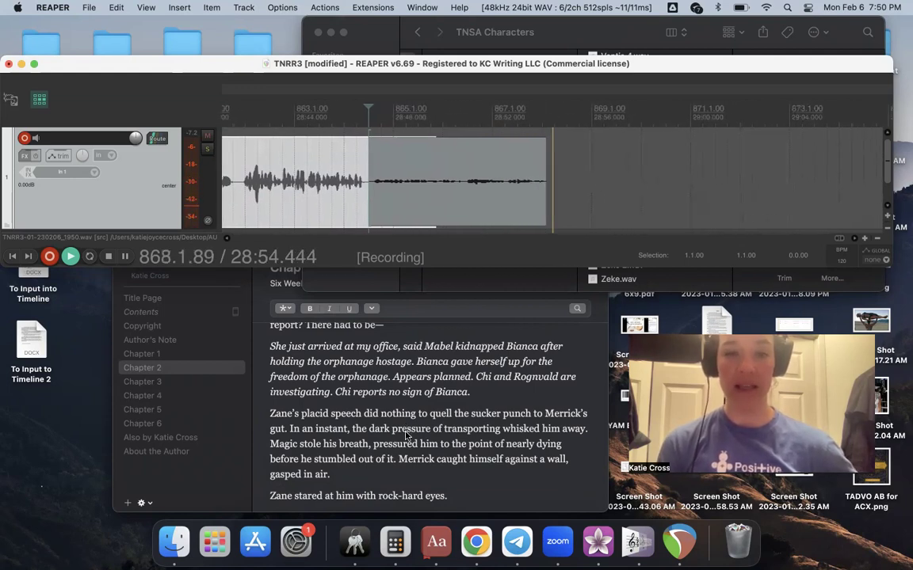
{"action": "scroll", "coordinate": [430, 485], "scroll_direction": "down", "scroll_amount": 3}
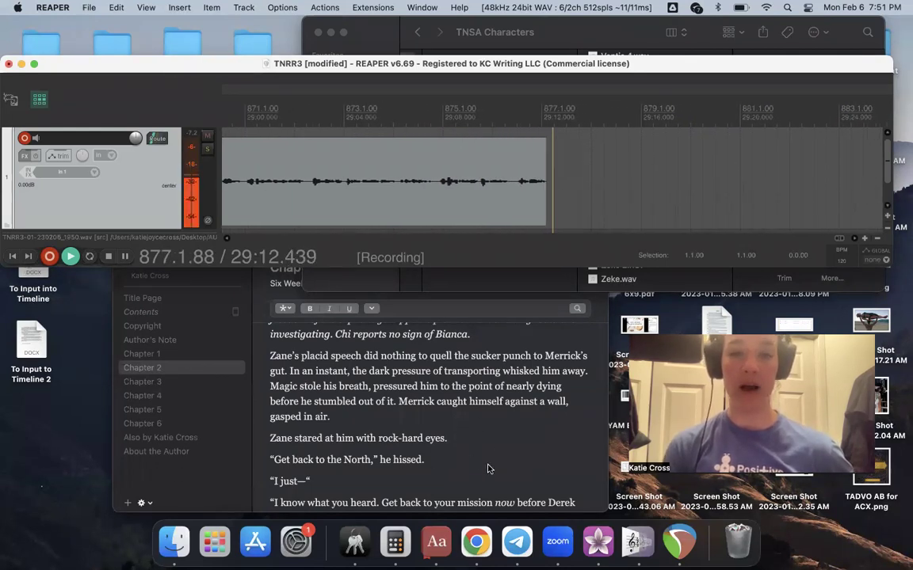
{"action": "scroll", "coordinate": [488, 469], "scroll_direction": "down", "scroll_amount": 3}
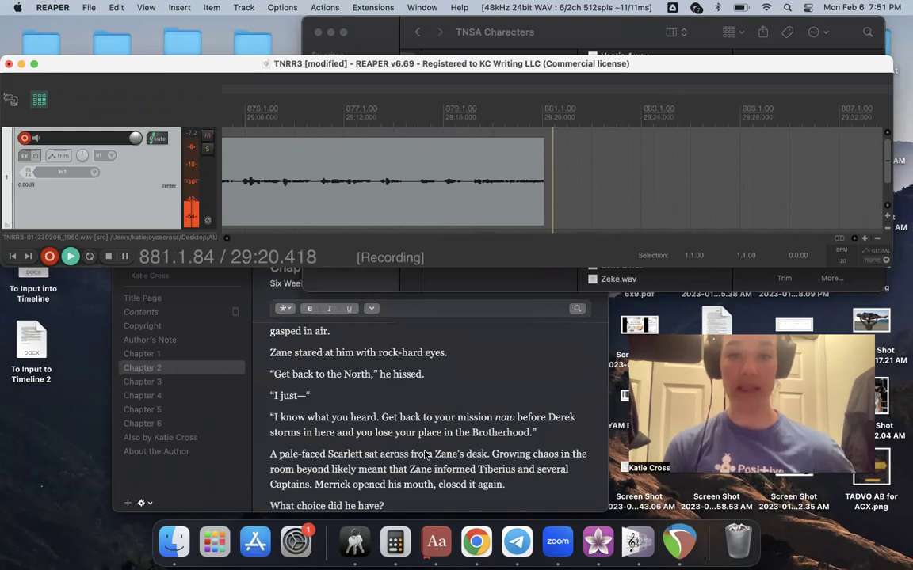
{"action": "key", "text": "space"}
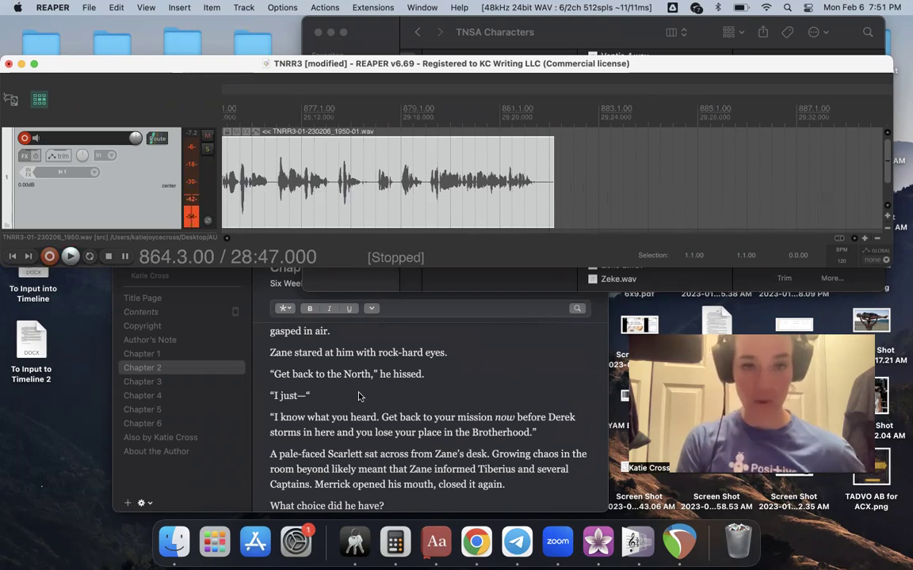
Switch to the Chapter 2 text in Vellum and correct the closing quotation mark in Merrick's line to “I just—”.
{"action": "left_click", "coordinate": [358, 396]}
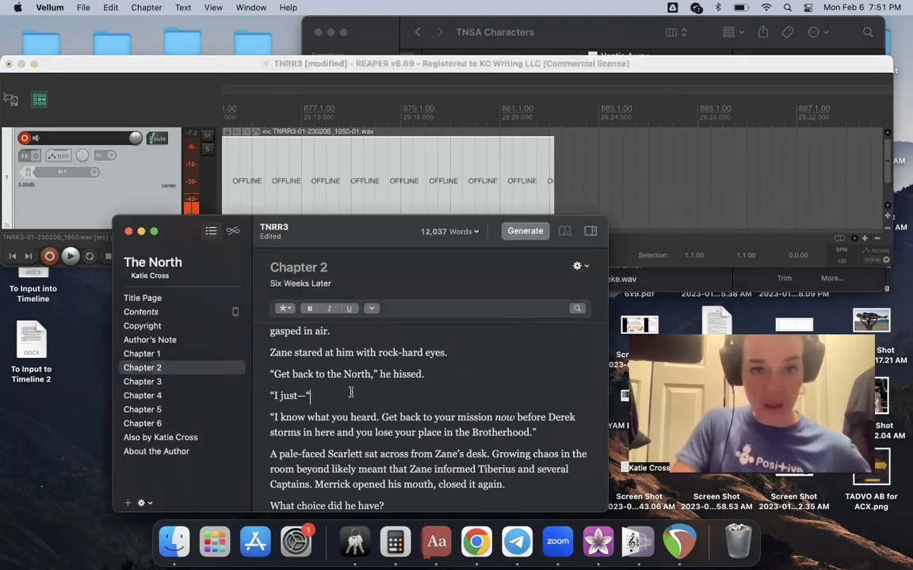
{"action": "type", "text": "\""}
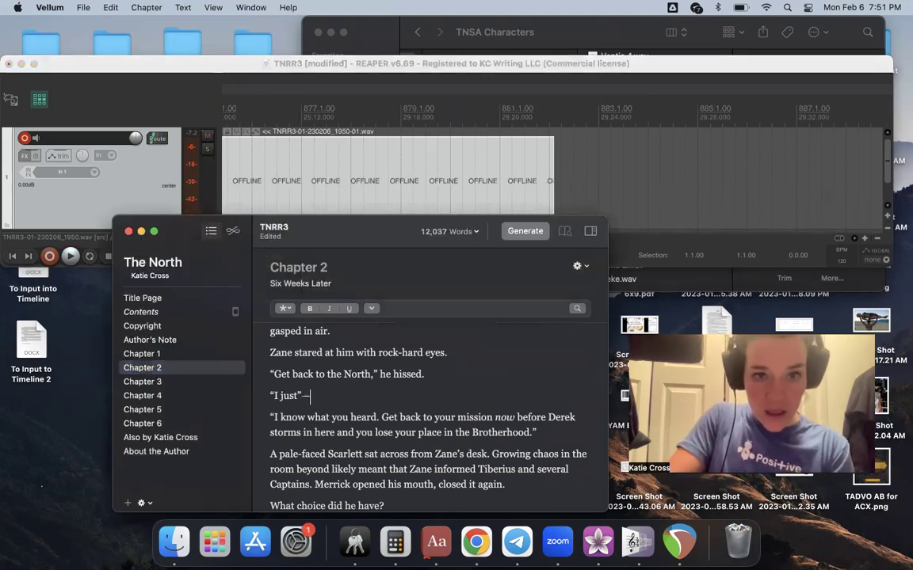
{"action": "left_click", "coordinate": [298, 396]}
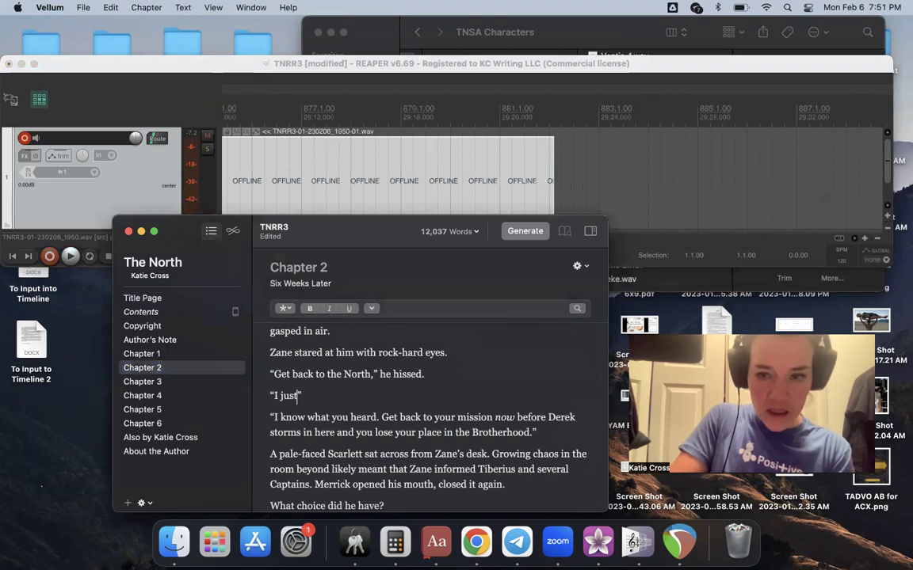
{"action": "type", "text": "—"}
Return to REAPER, record over the narration from 29:21.500, read on to Zane's warning about career and reputation, and stop.
{"action": "left_click", "coordinate": [476, 183]}
{"action": "left_click", "coordinate": [537, 183]}
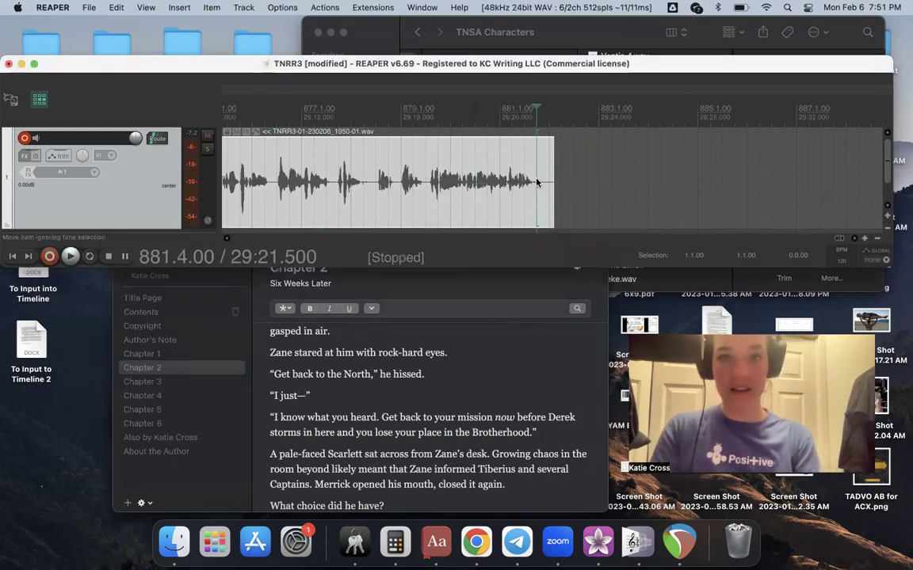
{"action": "key", "text": "super+r"}
{"action": "scroll", "coordinate": [507, 475], "scroll_direction": "down", "scroll_amount": 2}
{"action": "scroll", "coordinate": [507, 475], "scroll_direction": "down", "scroll_amount": 2}
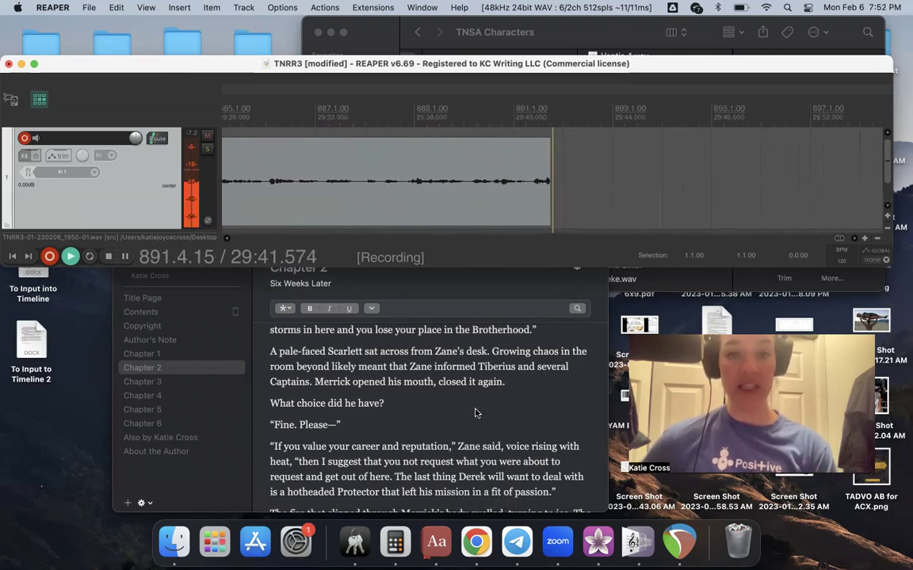
{"action": "scroll", "coordinate": [476, 413], "scroll_direction": "down", "scroll_amount": 5}
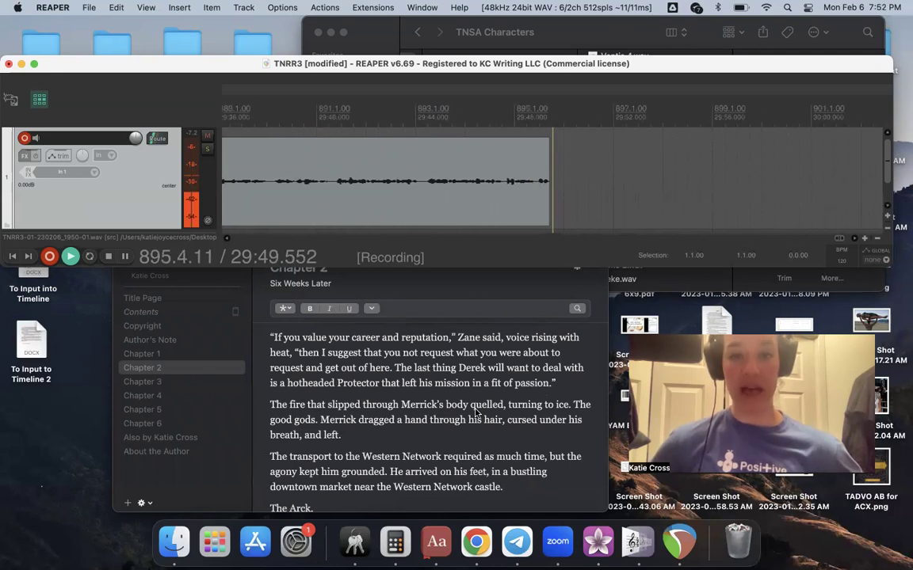
{"action": "key", "text": "space"}
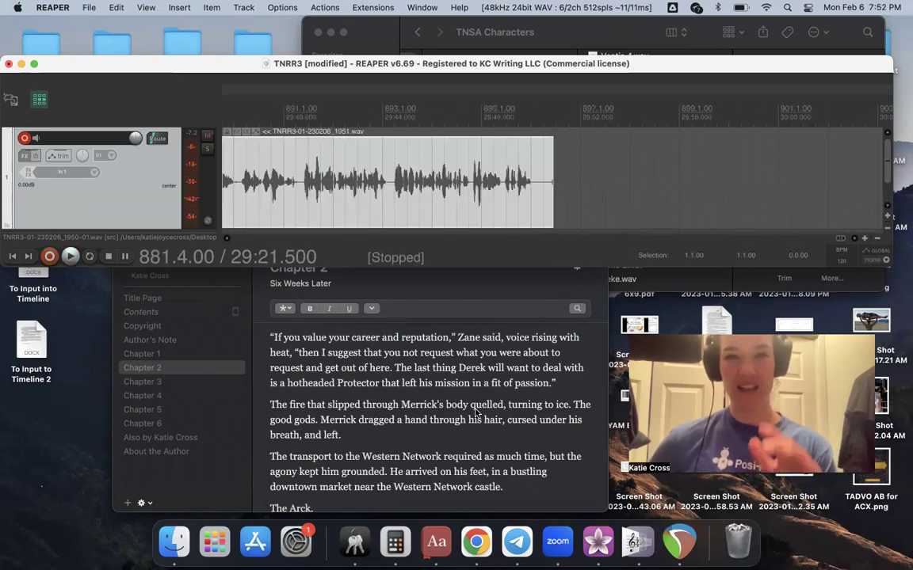
Re-record from 29:44.348, read through Merrick's transport to the Western Network and his desperate hurry to the castle, and stop.
{"action": "left_click", "coordinate": [393, 167]}
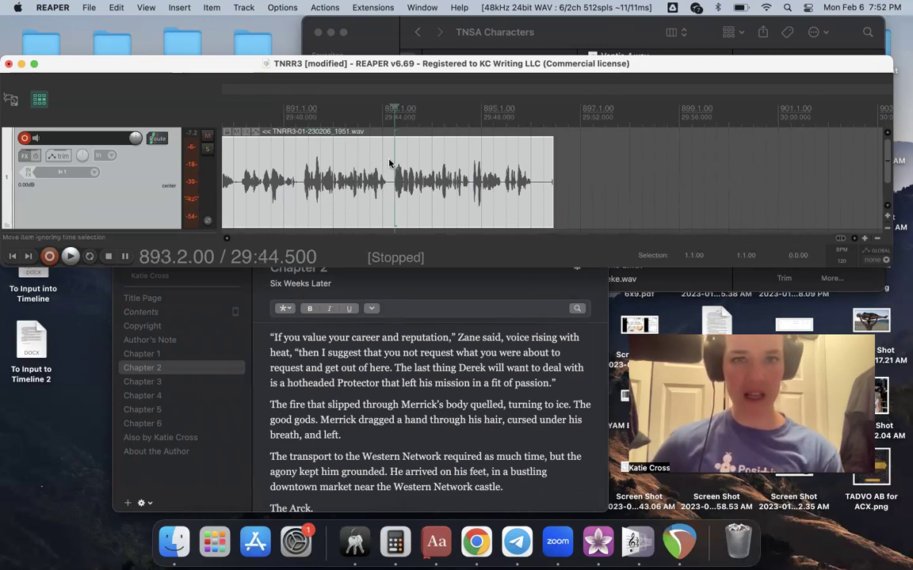
{"action": "left_click_drag", "start_coordinate": [393, 105], "coordinate": [390, 108]}
{"action": "key", "text": "super+r"}
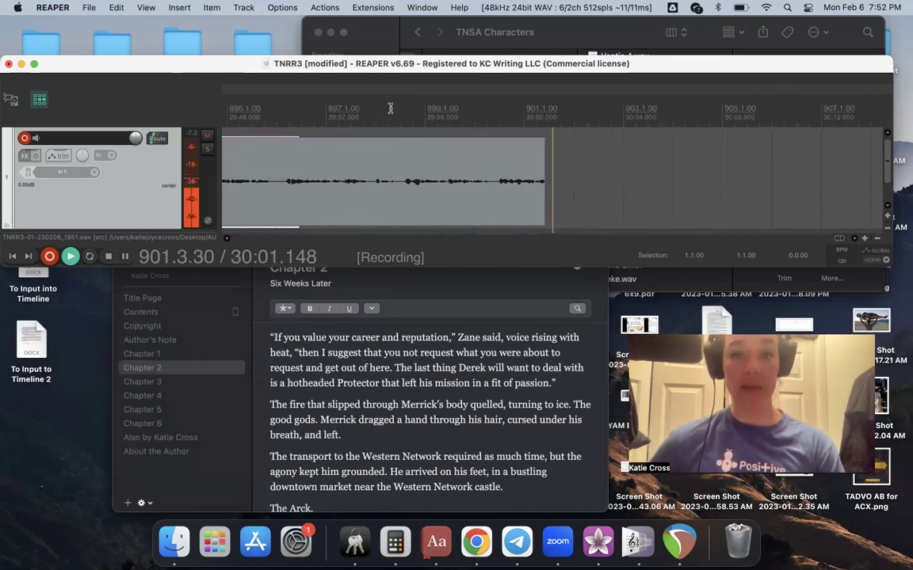
{"action": "scroll", "coordinate": [432, 474], "scroll_direction": "down", "scroll_amount": 5}
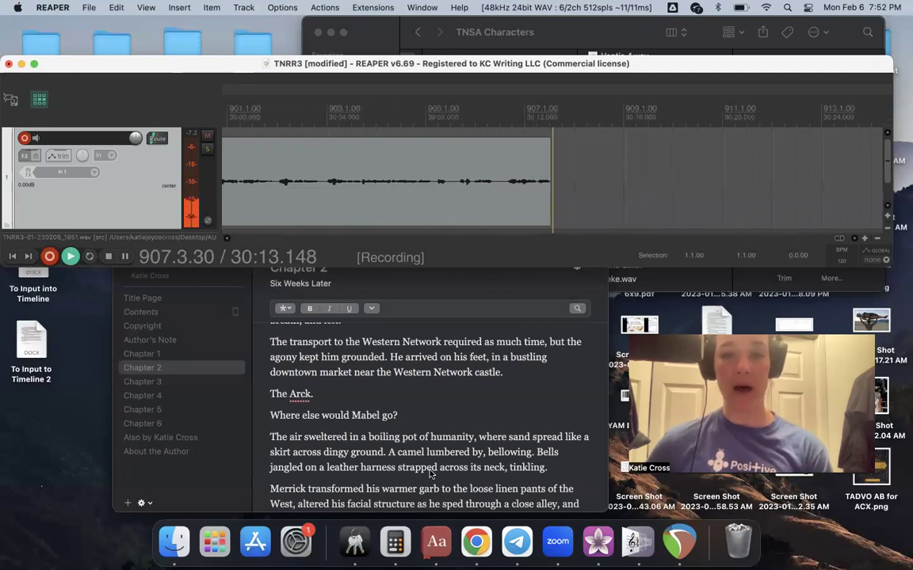
{"action": "scroll", "coordinate": [429, 471], "scroll_direction": "down", "scroll_amount": 3}
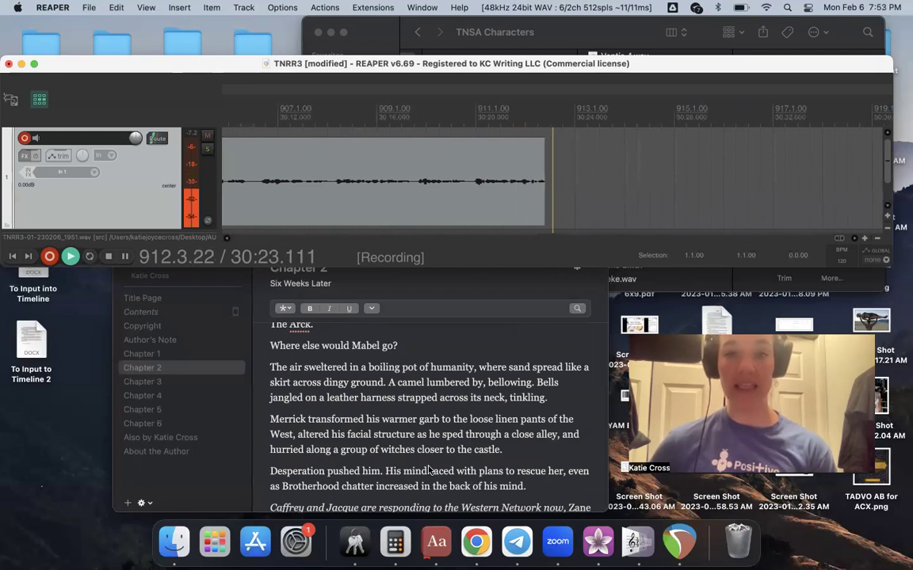
{"action": "scroll", "coordinate": [429, 471], "scroll_direction": "down", "scroll_amount": 3}
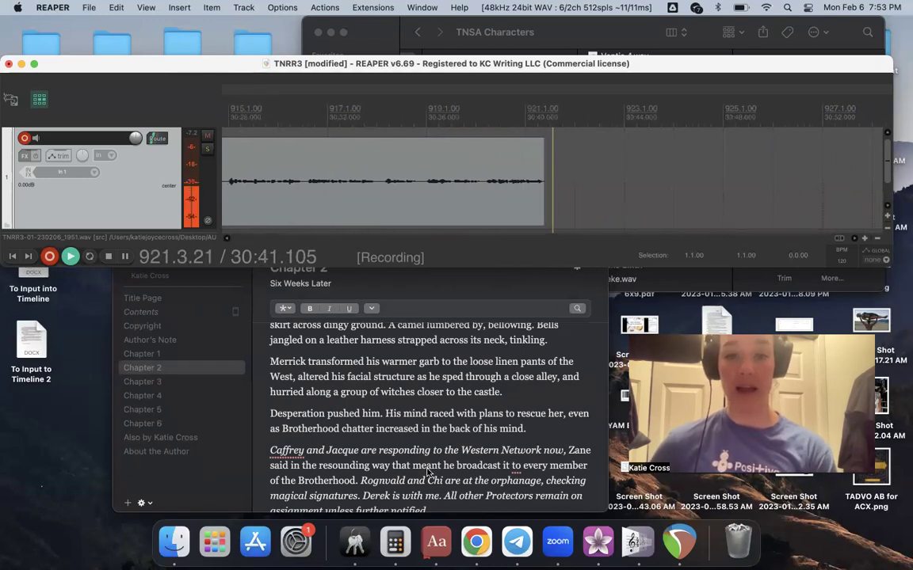
{"action": "scroll", "coordinate": [426, 476], "scroll_direction": "down", "scroll_amount": 2}
{"action": "scroll", "coordinate": [427, 476], "scroll_direction": "down", "scroll_amount": 2}
{"action": "key", "text": "space"}
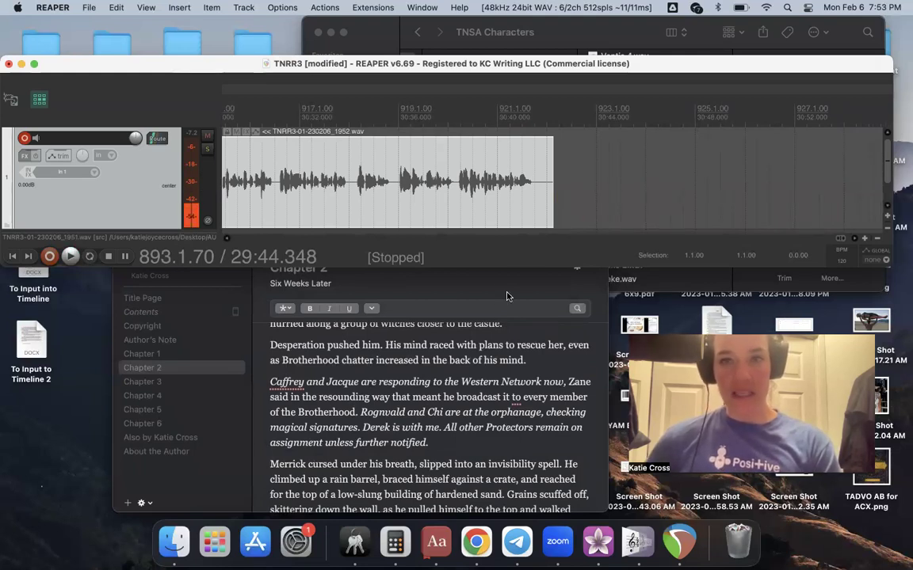
Record from 30:41.500, restarting the take once, read Zane's broadcast to the Brotherhood and on to Merrick cursing, and stop.
{"action": "left_click", "coordinate": [534, 206]}
{"action": "key", "text": "super+r"}
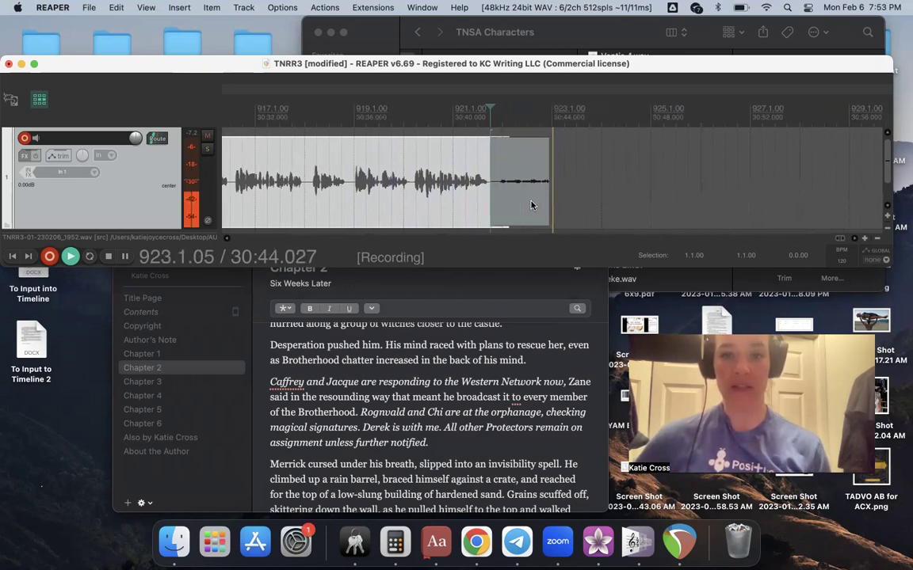
{"action": "key", "text": "space"}
{"action": "key", "text": "super+r"}
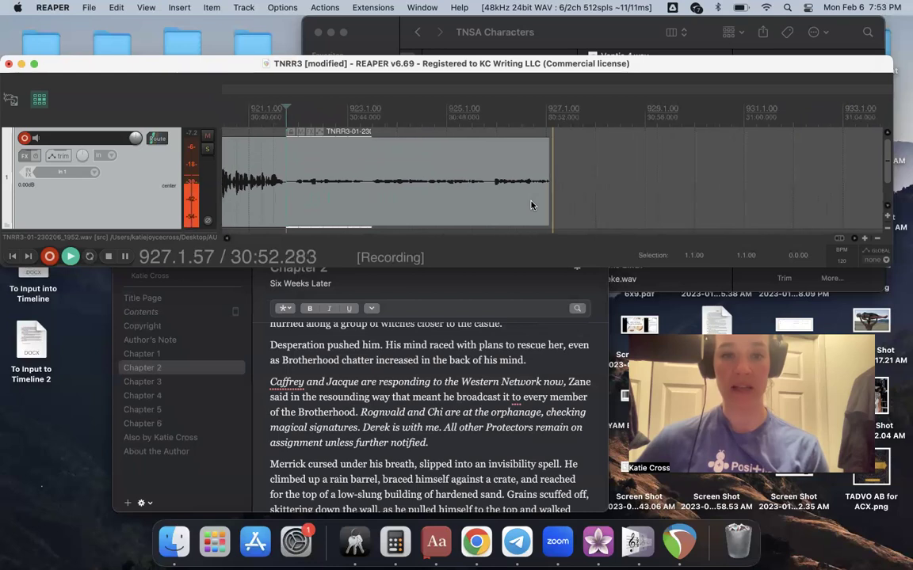
{"action": "scroll", "coordinate": [546, 396], "scroll_direction": "down", "scroll_amount": 4}
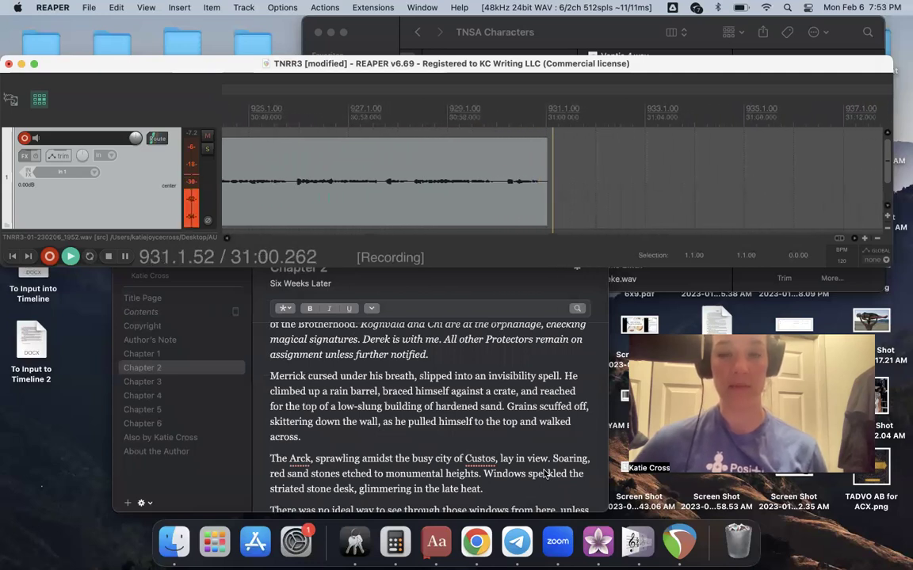
{"action": "key", "text": "space"}
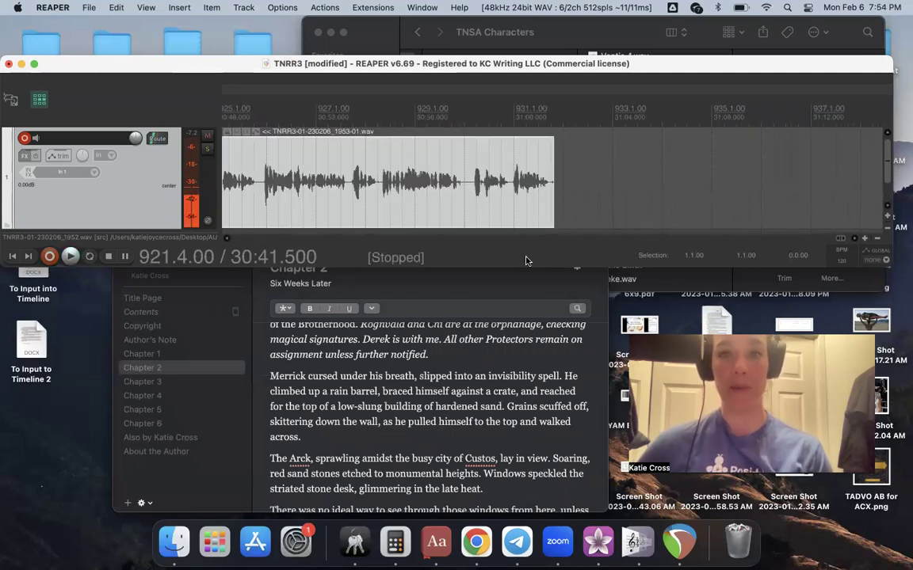
Re-record from 30:58.000, read Merrick's invisibility spell and climb on to the opening of the Arck description, and stop.
{"action": "key", "text": "super+r"}
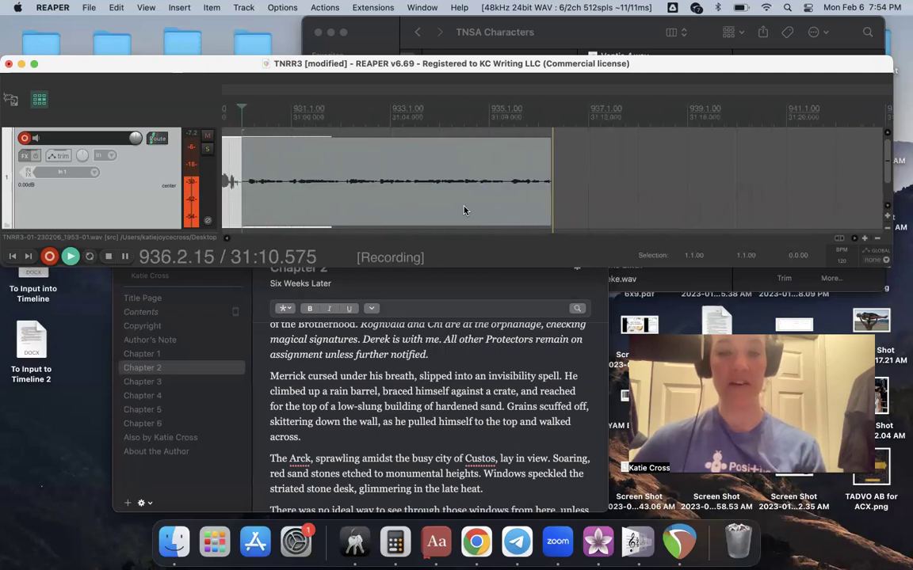
{"action": "scroll", "coordinate": [430, 380], "scroll_direction": "down", "scroll_amount": 5}
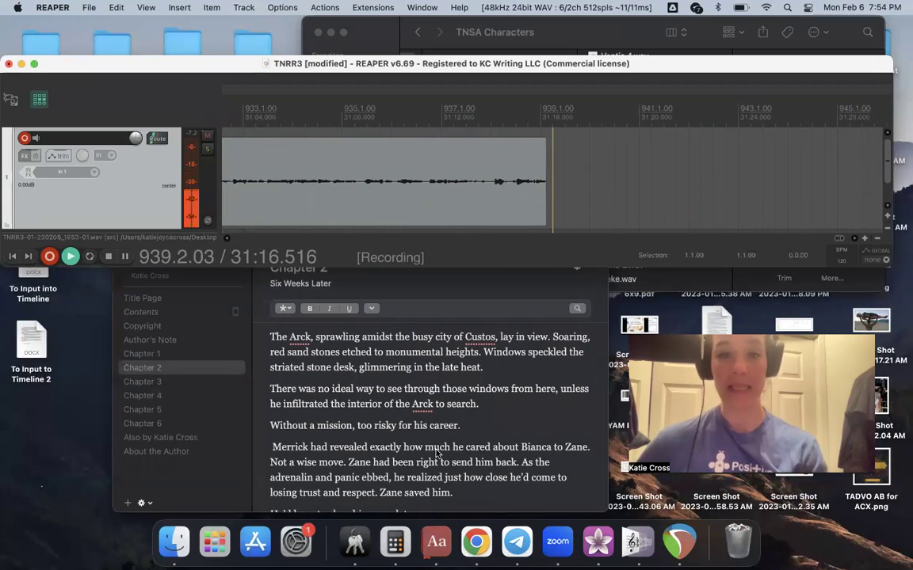
{"action": "key", "text": "space"}
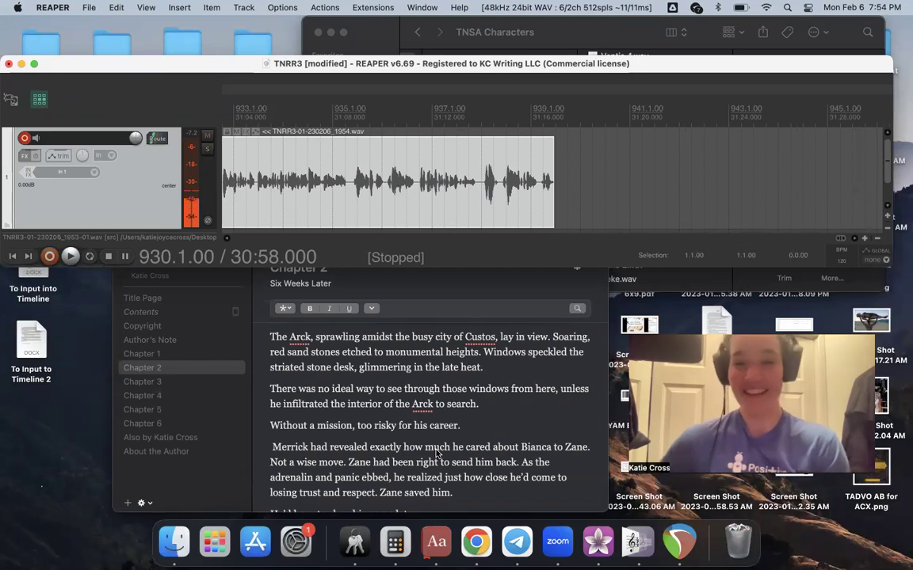
Try to re-record the description of the Arck from 31:14.000 and stop the take.
{"action": "left_click", "coordinate": [480, 156]}
{"action": "key", "text": "super+r"}
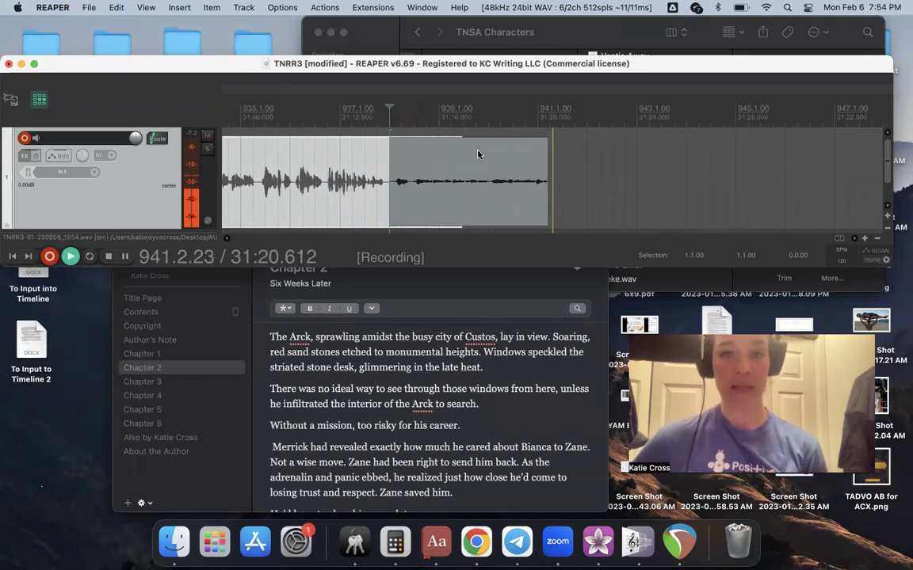
{"action": "key", "text": "space"}
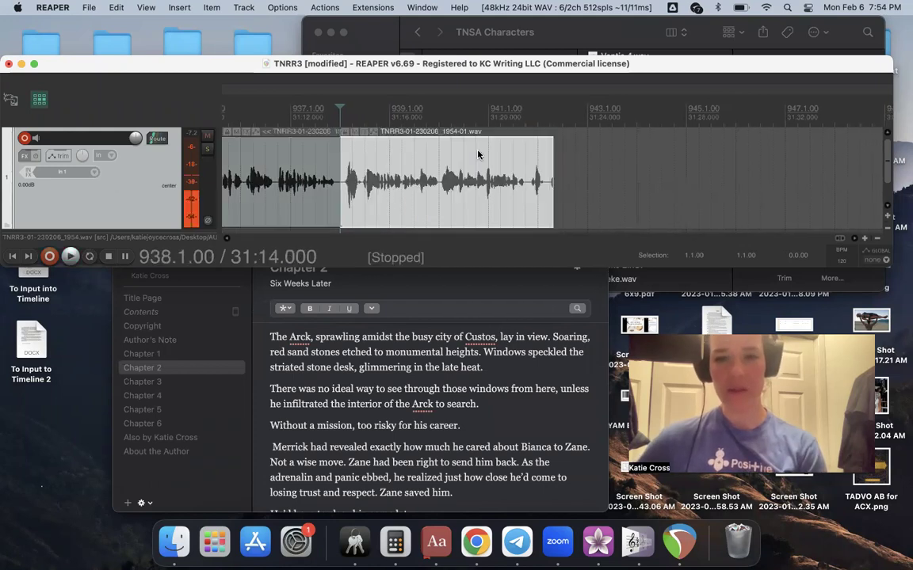
Switch to Vellum and, in the Arck paragraph, delete the word "sand" before "stones" and the comma after "Soaring".
{"action": "left_click", "coordinate": [587, 338]}
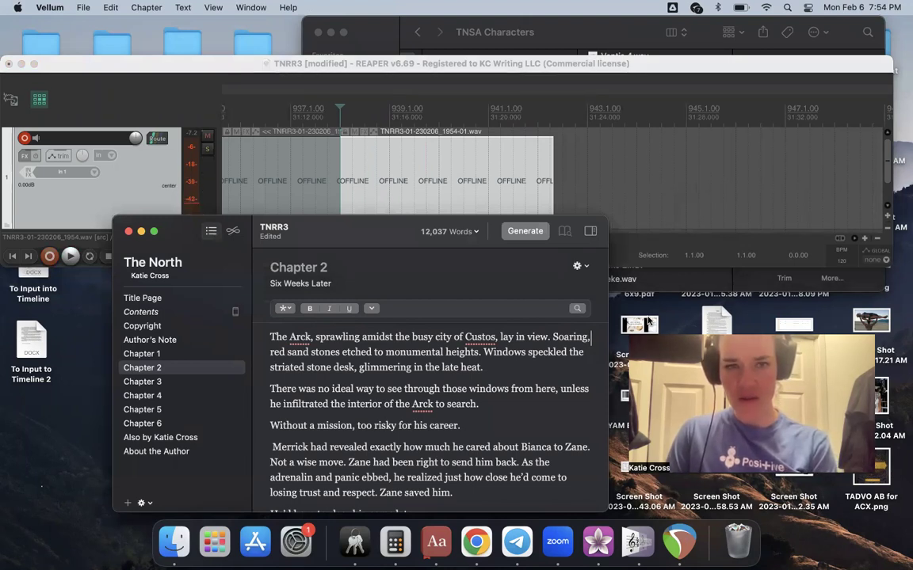
{"action": "double_click", "coordinate": [297, 352]}
{"action": "key", "text": "BackSpace"}
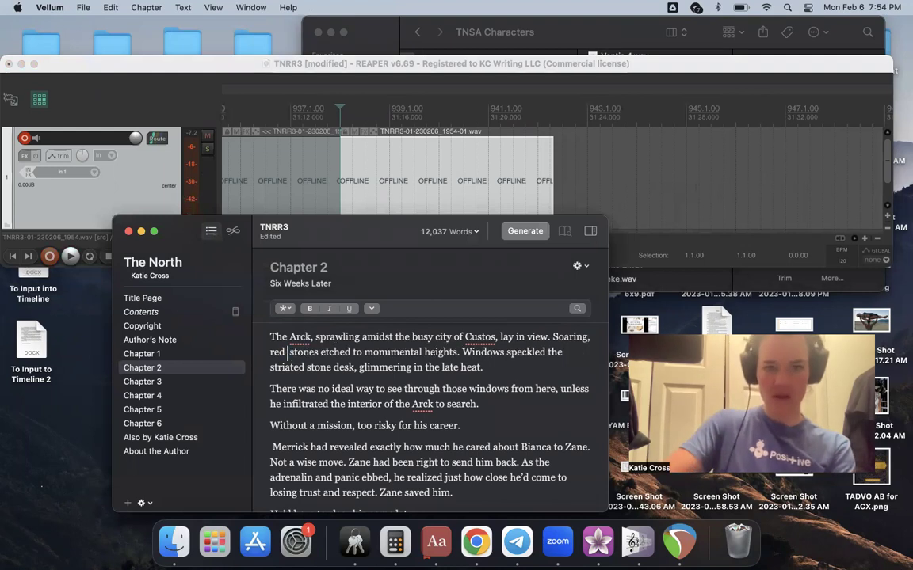
{"action": "left_click", "coordinate": [591, 337]}
{"action": "key", "text": "BackSpace"}
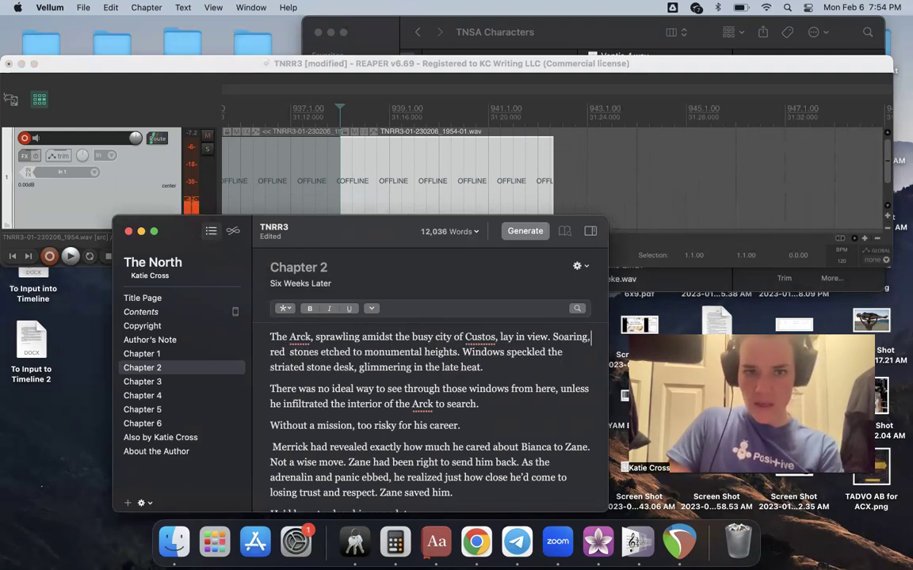
{"action": "key", "text": "BackSpace"}
{"action": "key", "text": "BackSpace"}
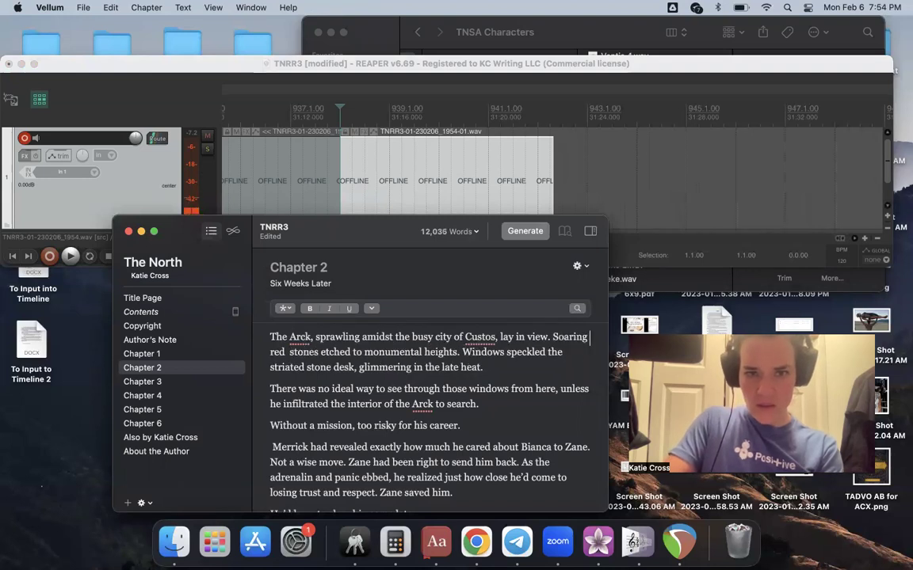
Re-record the Arck description in REAPER from 31:14.000, restarting the take once, stop, and correct "desk" to "deck" in Vellum.
{"action": "left_click", "coordinate": [429, 171]}
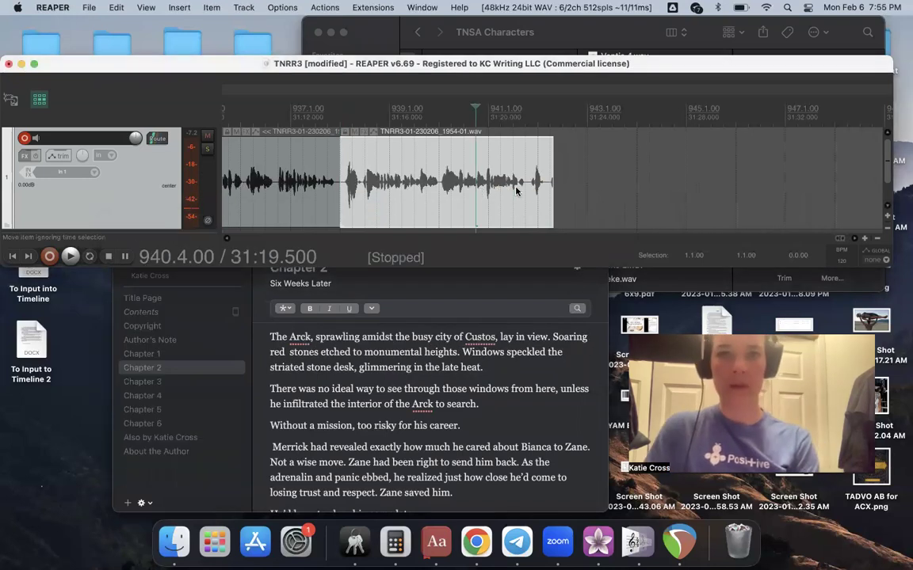
{"action": "left_click", "coordinate": [523, 196]}
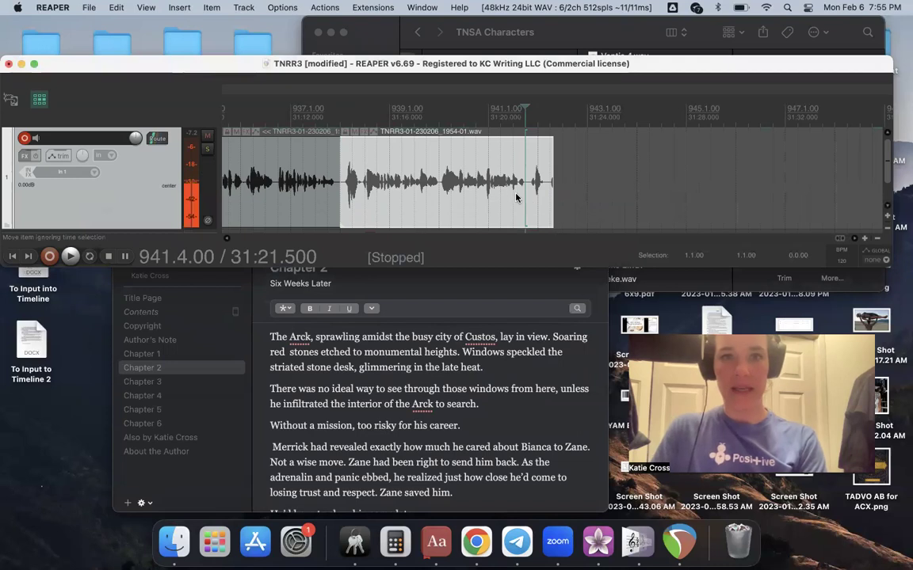
{"action": "left_click", "coordinate": [340, 203]}
{"action": "key", "text": "super+r"}
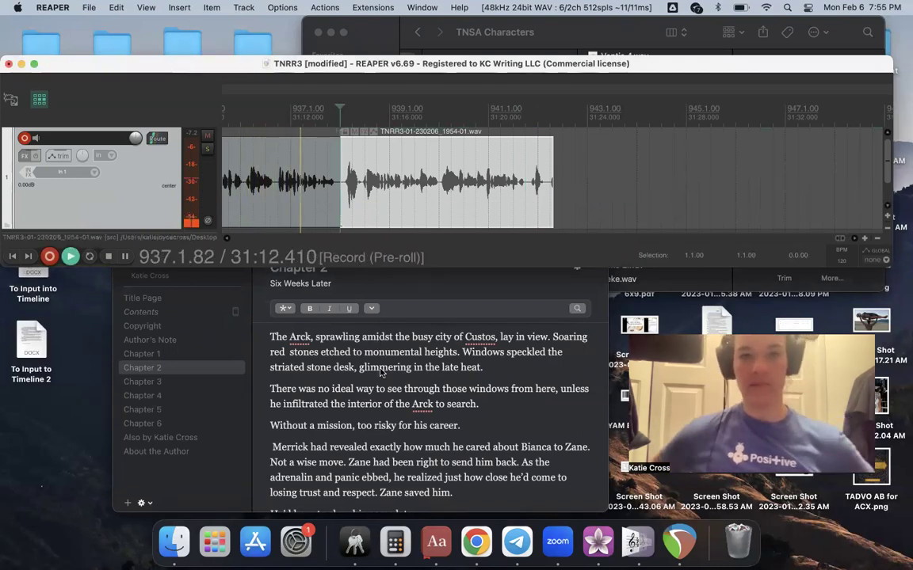
{"action": "scroll", "coordinate": [381, 375], "scroll_direction": "up", "scroll_amount": 1}
{"action": "scroll", "coordinate": [381, 376], "scroll_direction": "up", "scroll_amount": 1}
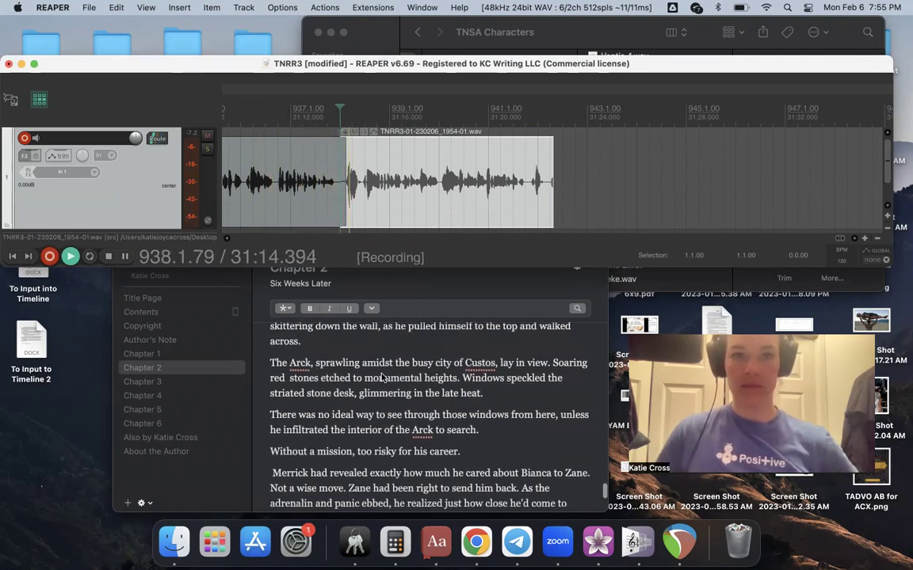
{"action": "key", "text": "space"}
{"action": "key", "text": "super+r"}
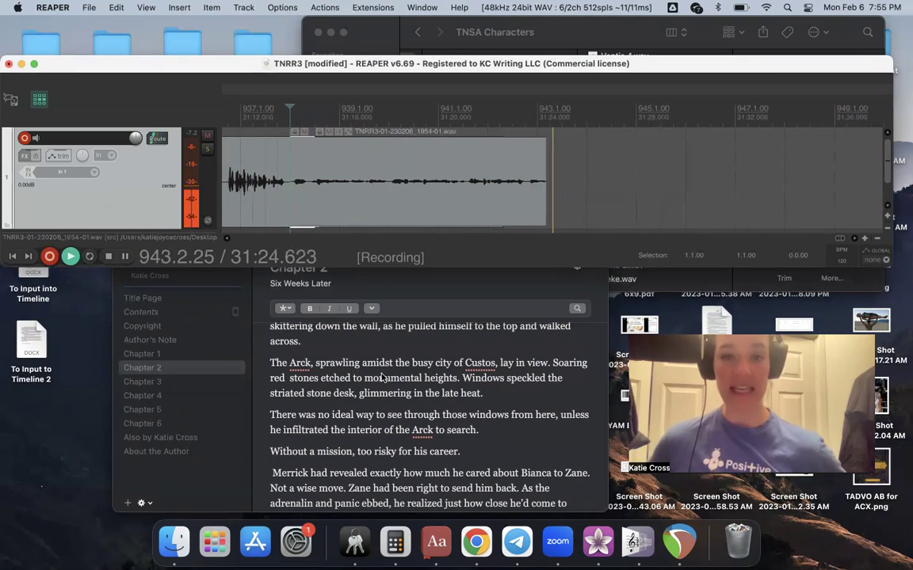
{"action": "key", "text": "space"}
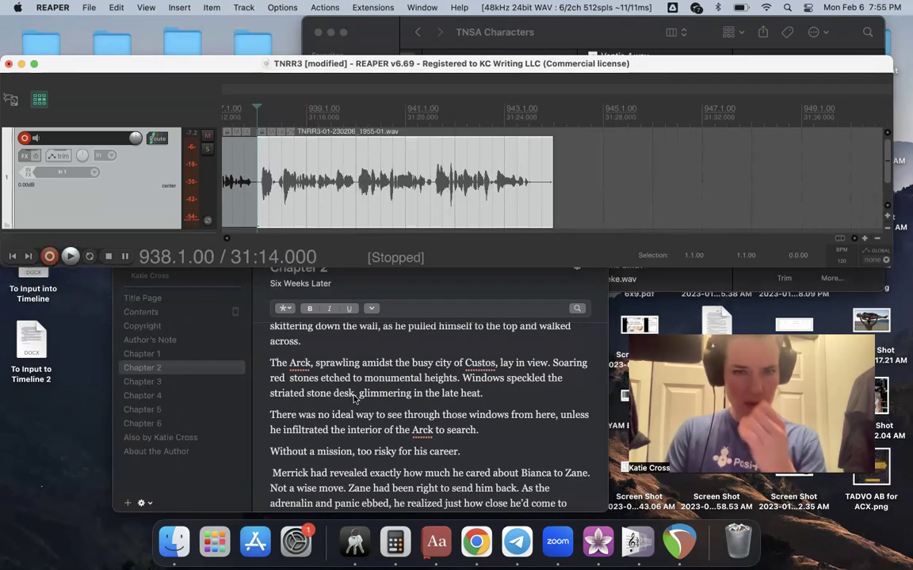
{"action": "left_click", "coordinate": [351, 396]}
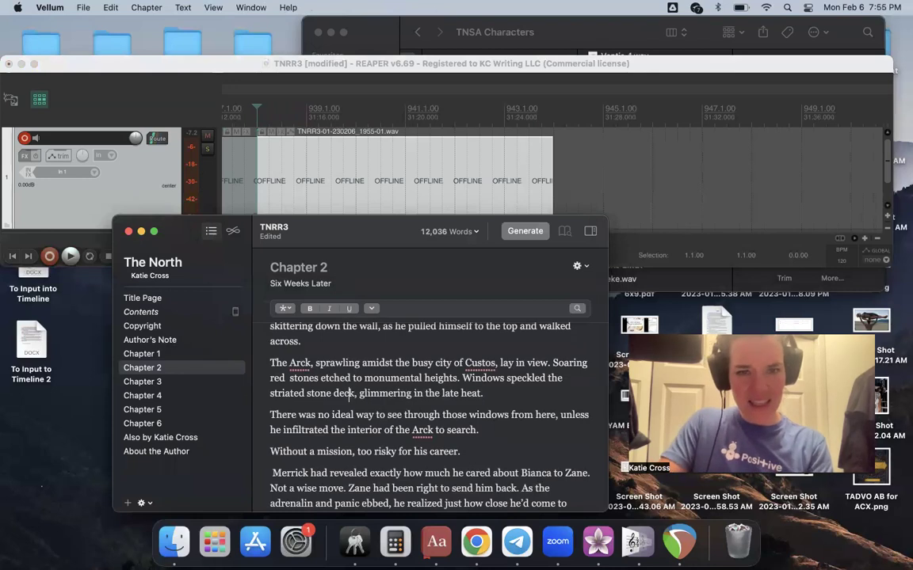
Record in REAPER from 31:25.500, restarting the take once, read from "There was no ideal way" to the end of Chapter 2, and stop.
{"action": "left_click", "coordinate": [534, 203]}
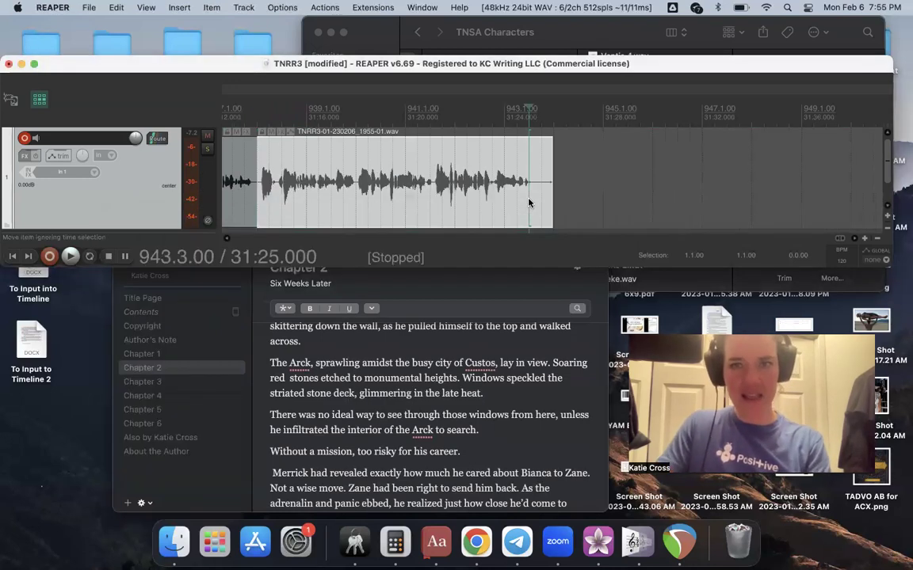
{"action": "left_click", "coordinate": [537, 206]}
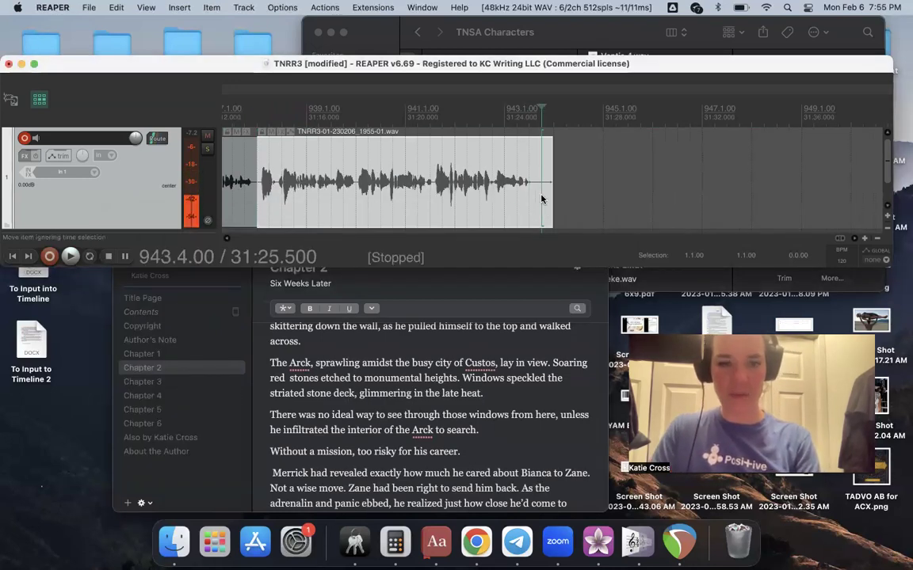
{"action": "key", "text": "super+r"}
{"action": "scroll", "coordinate": [473, 424], "scroll_direction": "down", "scroll_amount": 3}
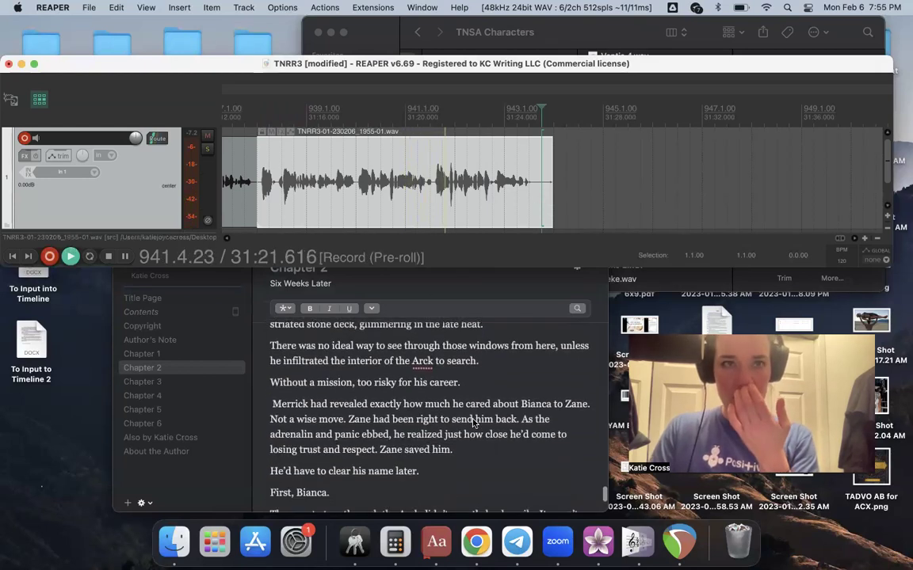
{"action": "scroll", "coordinate": [474, 424], "scroll_direction": "up", "scroll_amount": 1}
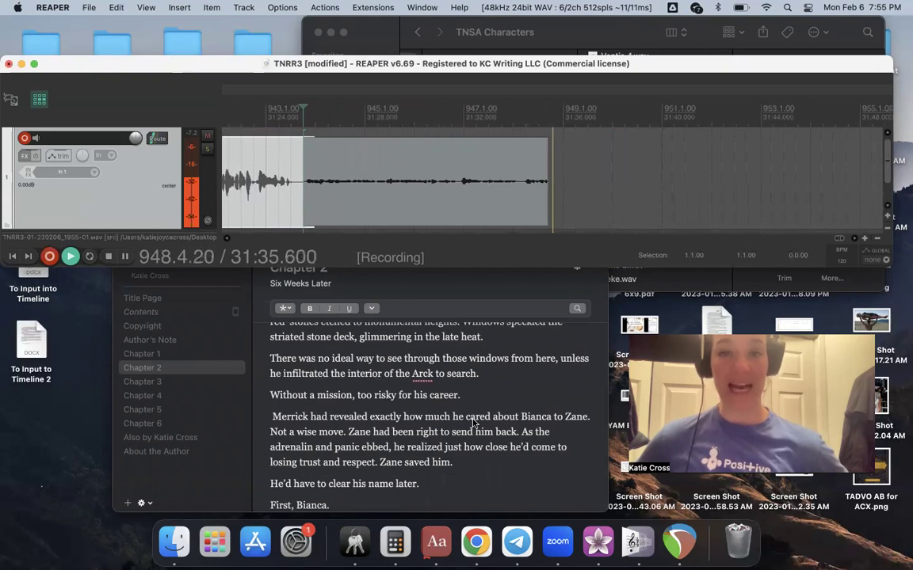
{"action": "key", "text": "space"}
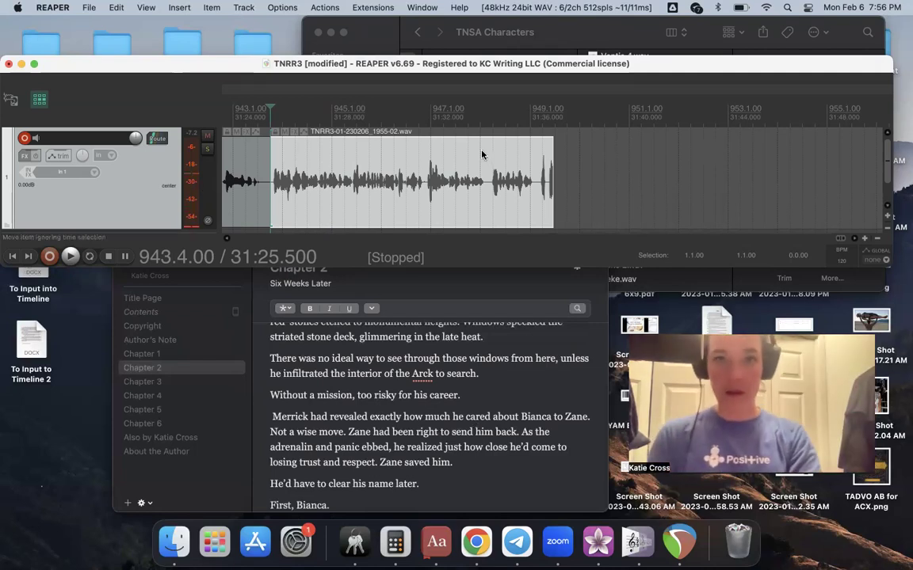
{"action": "key", "text": "super+r"}
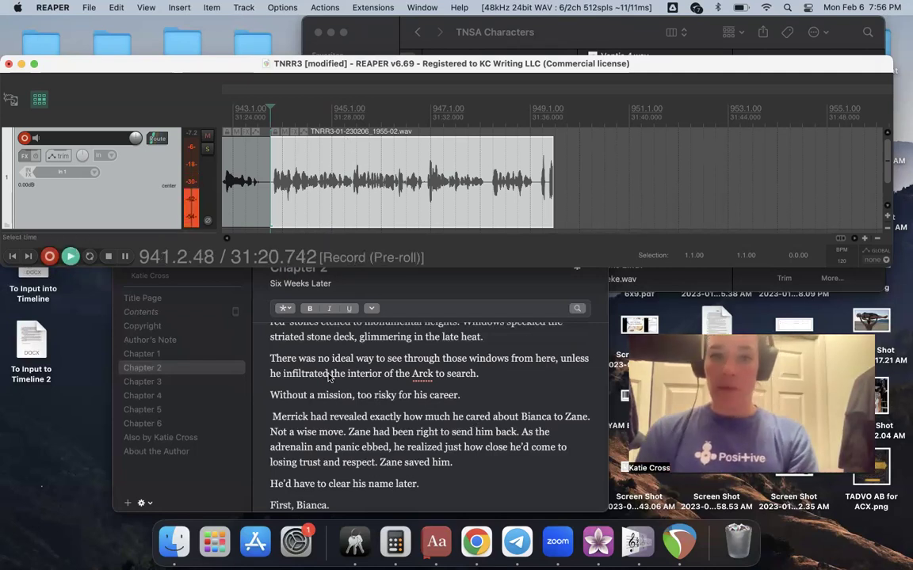
{"action": "scroll", "coordinate": [329, 378], "scroll_direction": "up", "scroll_amount": 3}
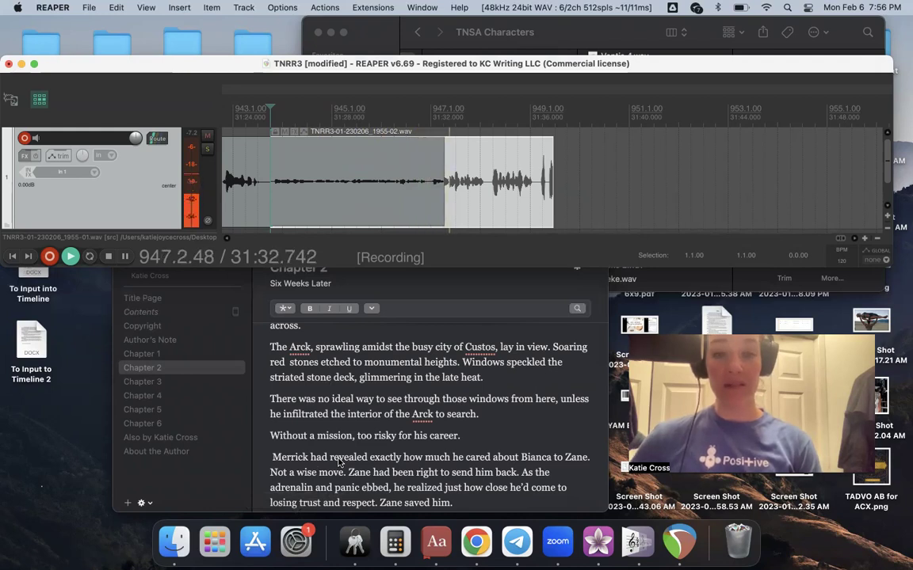
{"action": "scroll", "coordinate": [338, 462], "scroll_direction": "down", "scroll_amount": 5}
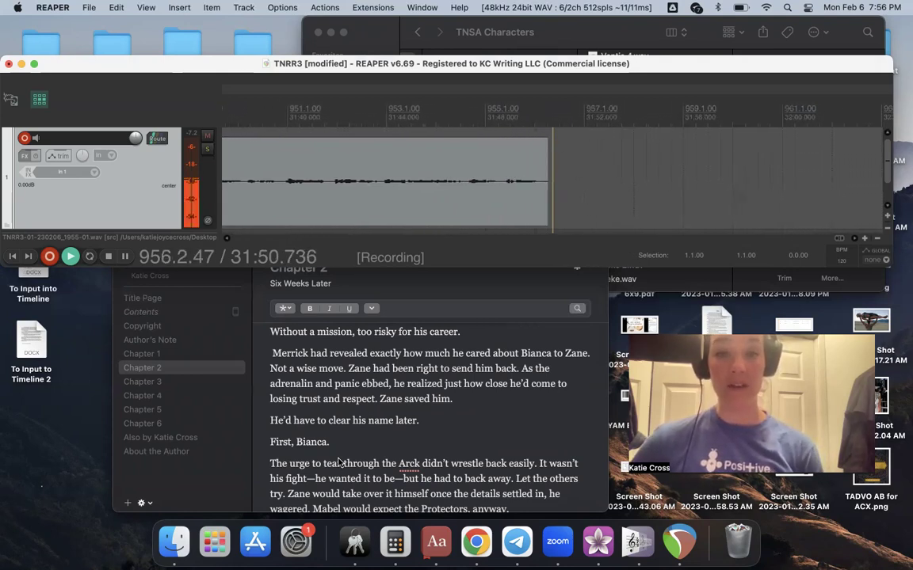
{"action": "scroll", "coordinate": [347, 494], "scroll_direction": "down", "scroll_amount": 5}
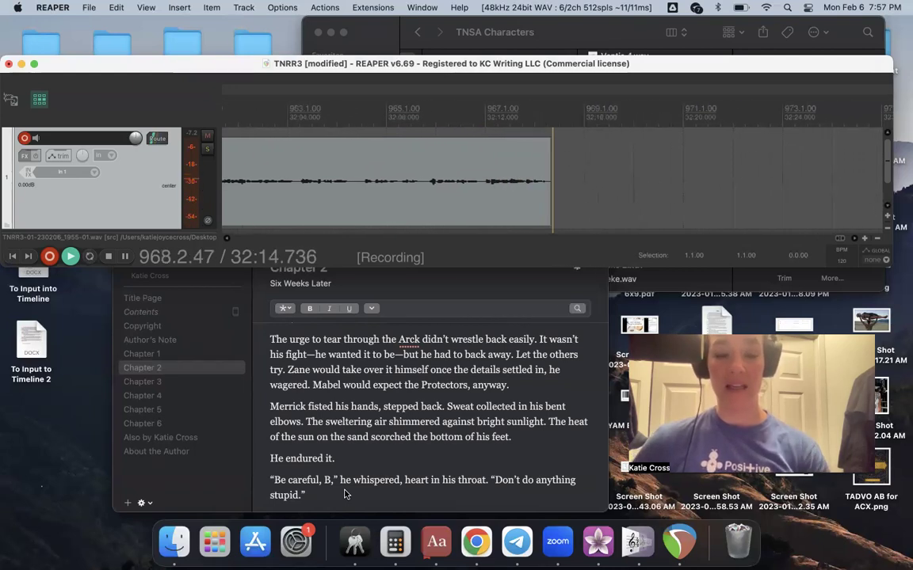
{"action": "scroll", "coordinate": [368, 453], "scroll_direction": "down", "scroll_amount": 1}
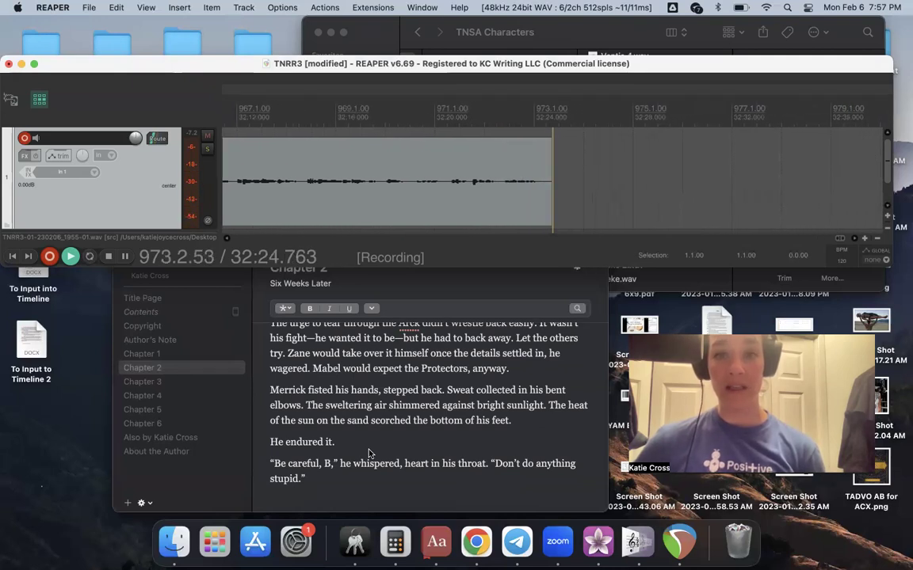
{"action": "key", "text": "space"}
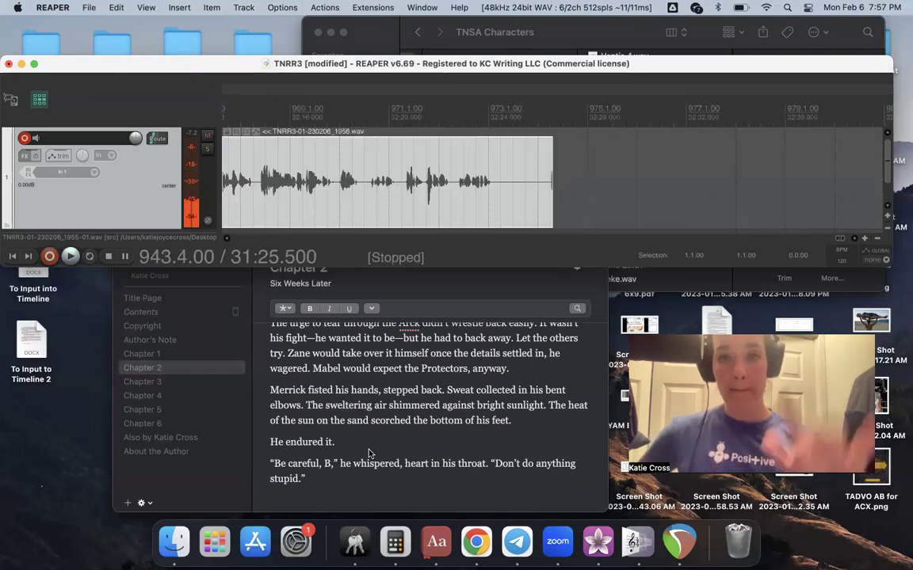
Trim the end of the Chapter 2 recording to about 32:26 and add a marker named END there.
{"action": "left_click", "coordinate": [526, 115]}
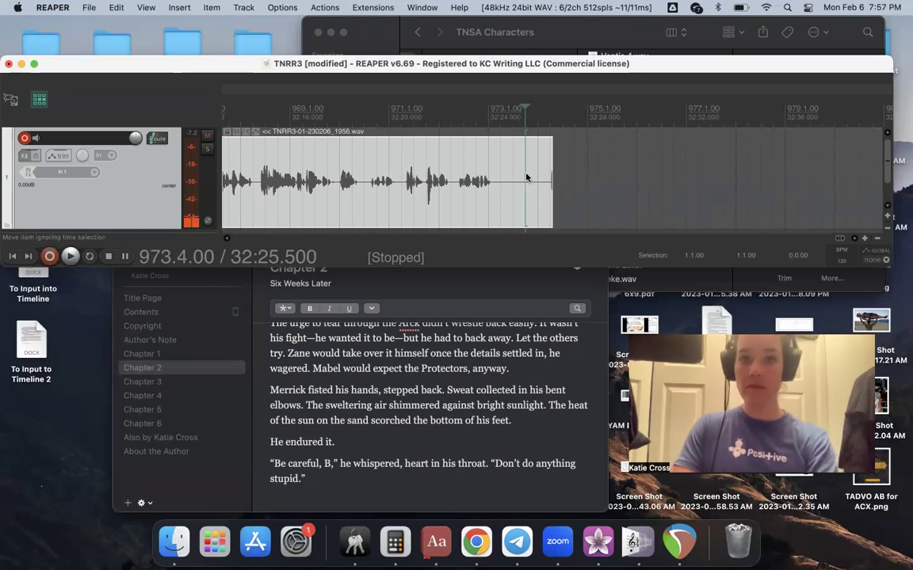
{"action": "left_click", "coordinate": [538, 116]}
{"action": "left_click_drag", "start_coordinate": [552, 174], "coordinate": [538, 174]}
{"action": "key", "text": "shift+m"}
{"action": "type", "text": "END"}
{"action": "key", "text": "Return"}
Switch to Vellum and open Chapter 3 for reading.
{"action": "left_click", "coordinate": [167, 378]}
{"action": "left_click", "coordinate": [163, 381]}
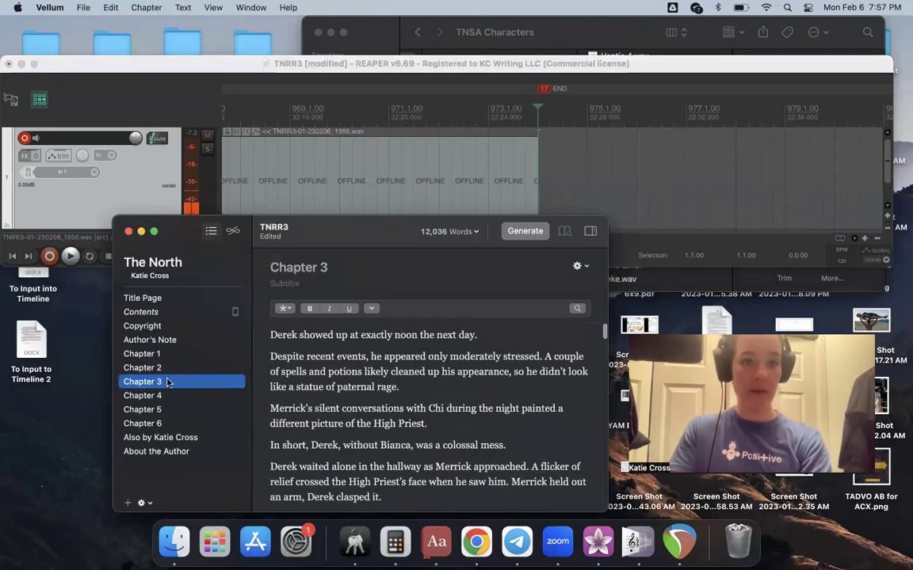
{"action": "scroll", "coordinate": [530, 343], "scroll_direction": "down", "scroll_amount": 1}
Switch back to REAPER and add a marker named "TNRR3 Chapter 3" at 32:36.000.
{"action": "left_click", "coordinate": [686, 81]}
{"action": "scroll", "coordinate": [507, 174], "scroll_direction": "right", "scroll_amount": 4}
{"action": "left_click", "coordinate": [573, 179]}
{"action": "key", "text": "shift+m"}
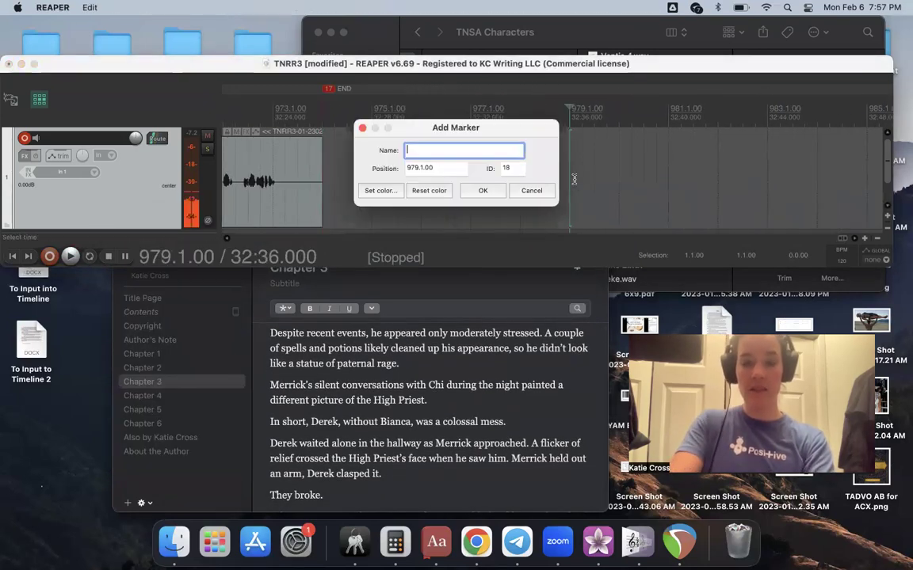
{"action": "type", "text": "TNRR3 Chapter 3"}
{"action": "key", "text": "Return"}
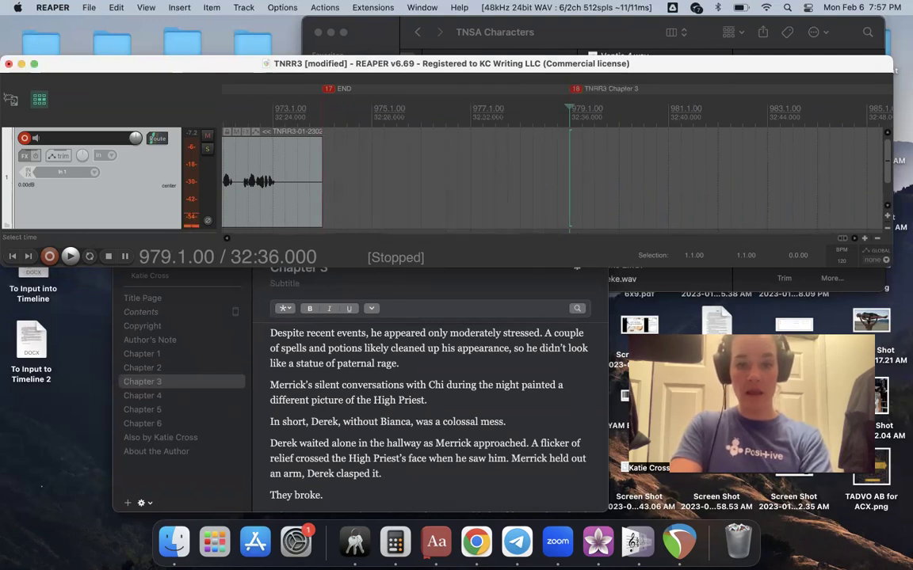
Record from 32:36.000, read the opening of Chapter 3 up to Merrick stopping ten paces from Wolfgang, and stop.
{"action": "key", "text": "super+r"}
{"action": "scroll", "coordinate": [529, 379], "scroll_direction": "up", "scroll_amount": 1}
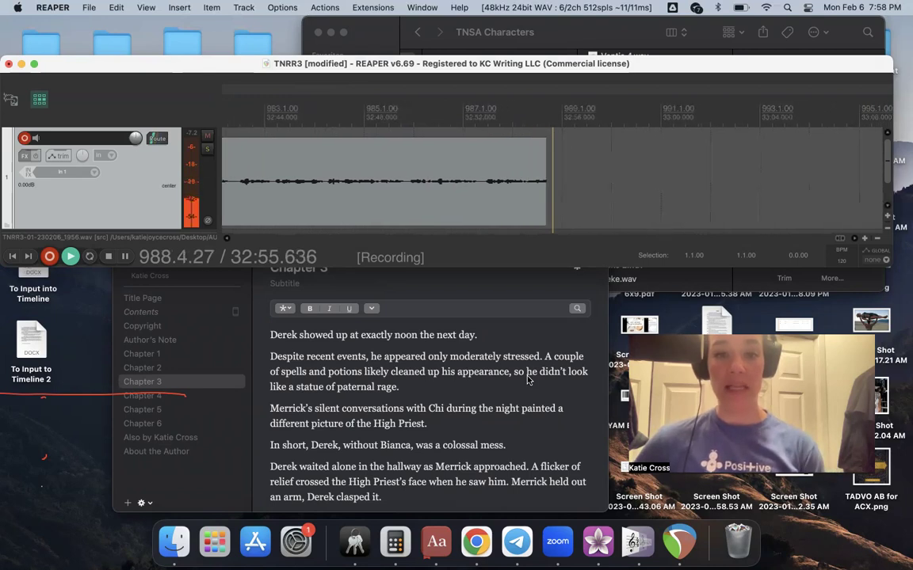
{"action": "scroll", "coordinate": [470, 390], "scroll_direction": "down", "scroll_amount": 5}
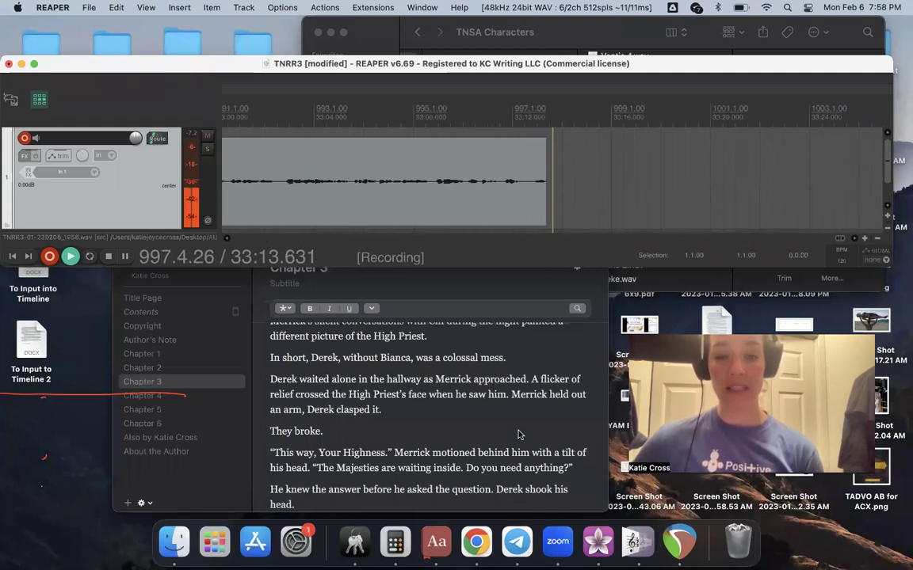
{"action": "scroll", "coordinate": [519, 434], "scroll_direction": "down", "scroll_amount": 5}
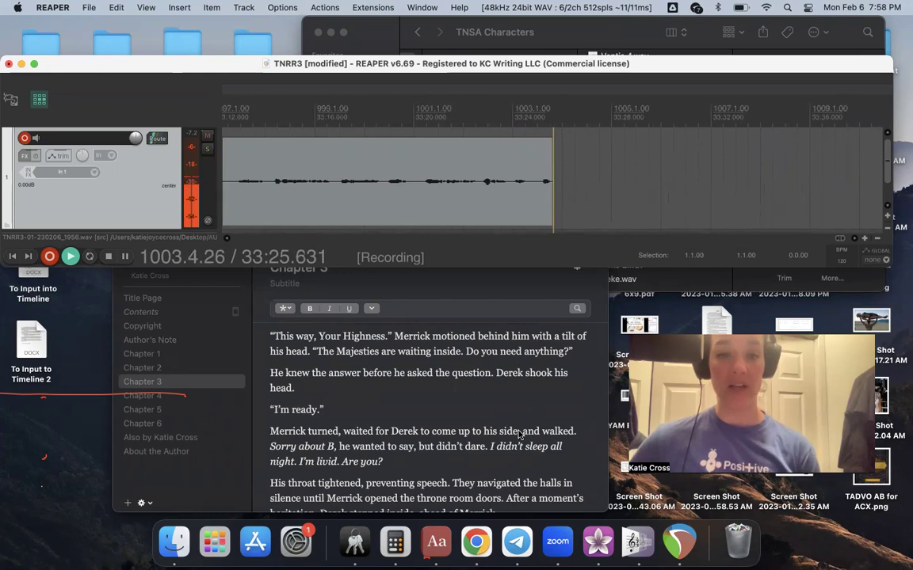
{"action": "scroll", "coordinate": [480, 498], "scroll_direction": "down", "scroll_amount": 5}
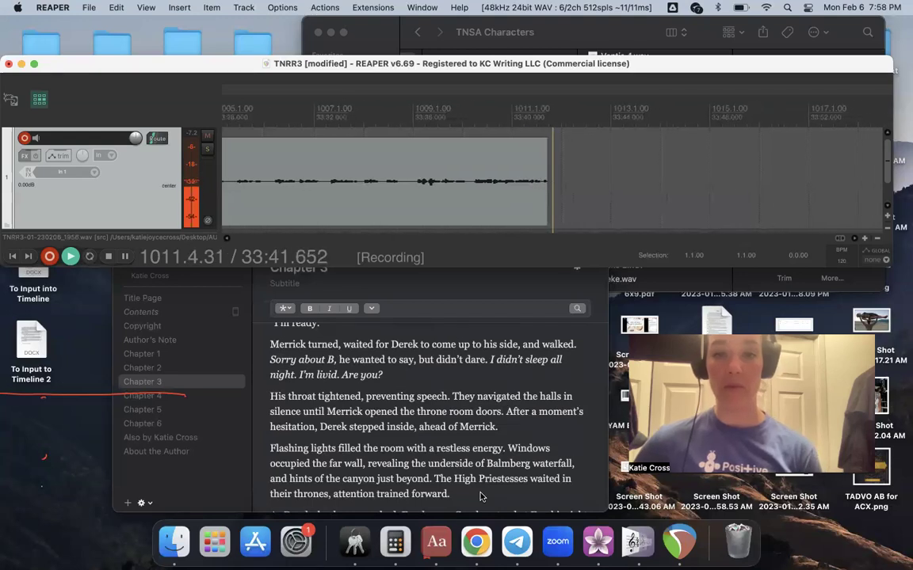
{"action": "scroll", "coordinate": [479, 497], "scroll_direction": "down", "scroll_amount": 3}
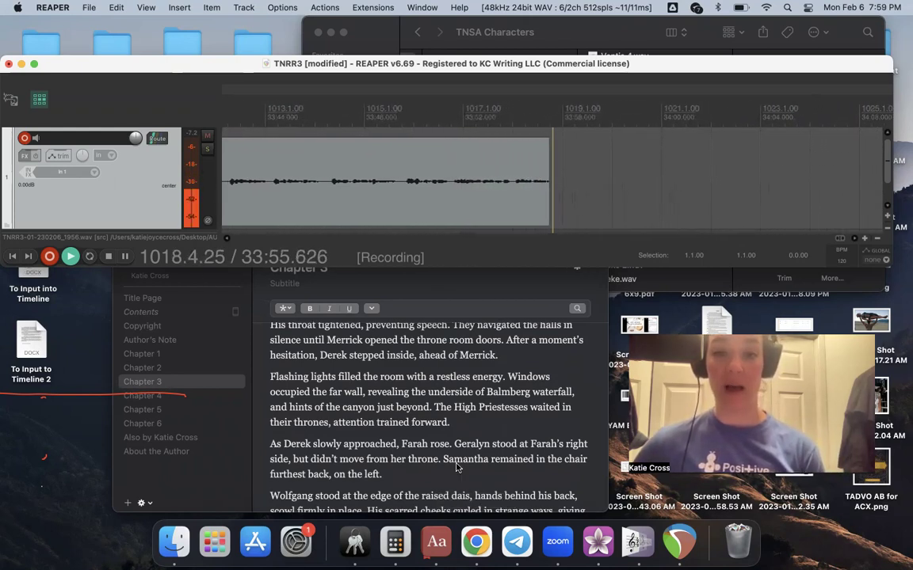
{"action": "scroll", "coordinate": [457, 467], "scroll_direction": "down", "scroll_amount": 3}
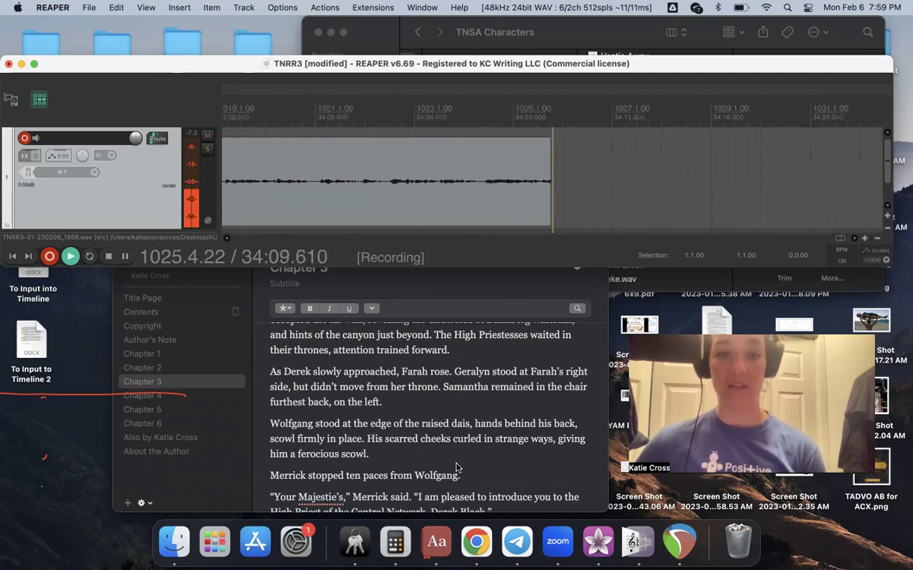
{"action": "scroll", "coordinate": [457, 468], "scroll_direction": "down", "scroll_amount": 5}
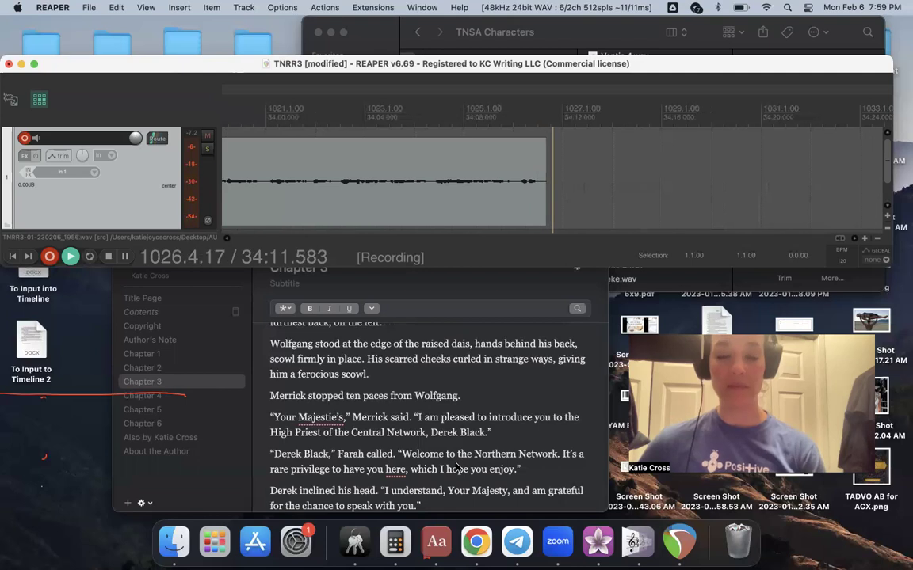
{"action": "key", "text": "space"}
Re-record from 34:10.000, read Derek's introduction to Farah into his recounting about Mabel, stop, and place the edit cursor at 35:08.000.
{"action": "left_click", "coordinate": [463, 192]}
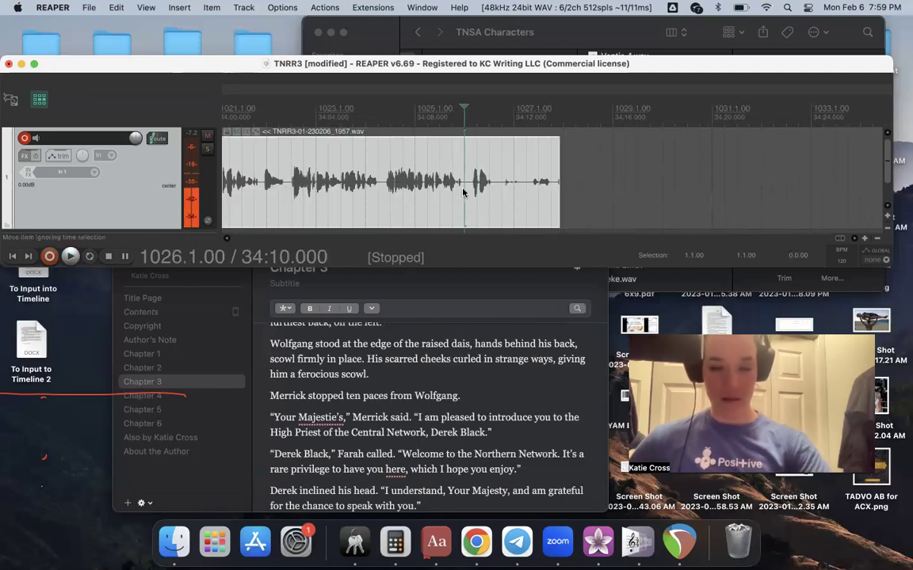
{"action": "key", "text": "ctrl+r"}
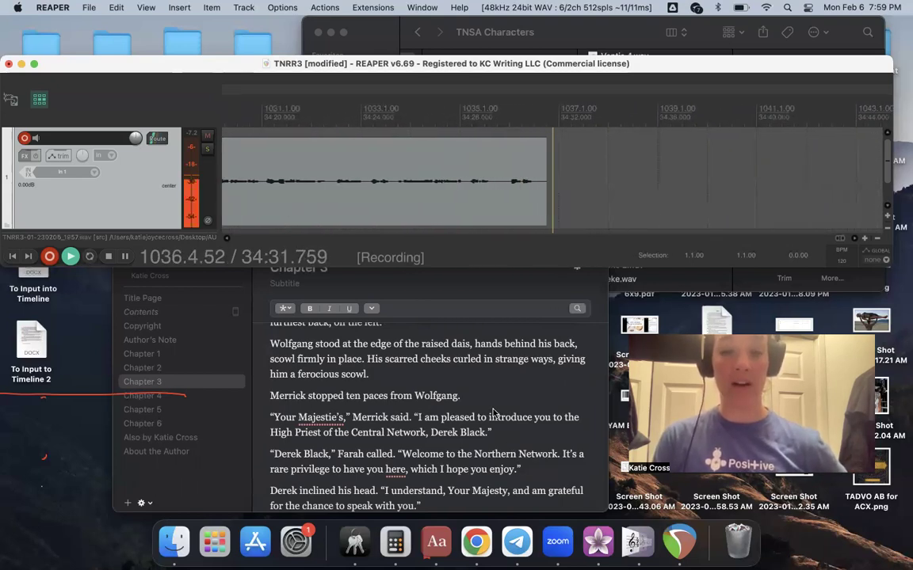
{"action": "scroll", "coordinate": [493, 412], "scroll_direction": "down", "scroll_amount": 3}
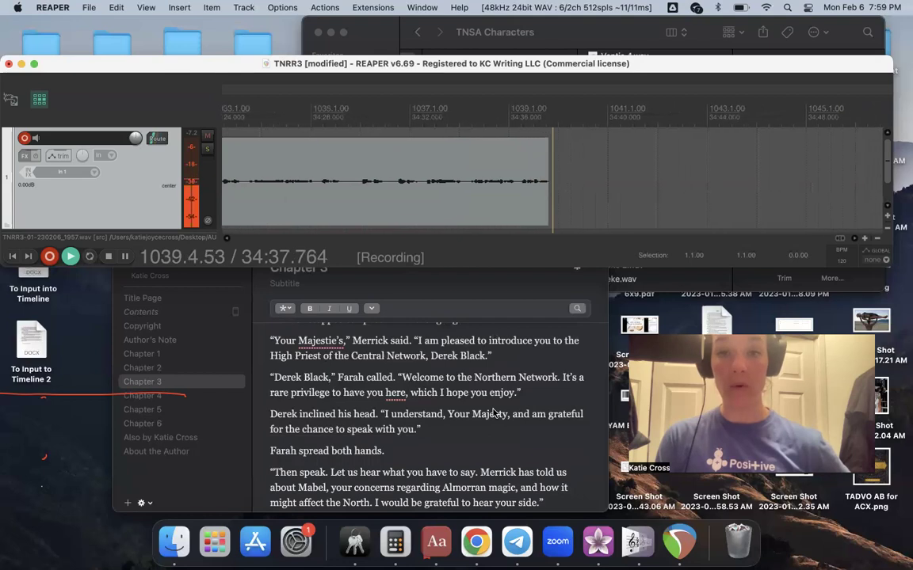
{"action": "scroll", "coordinate": [492, 485], "scroll_direction": "down", "scroll_amount": 2}
{"action": "scroll", "coordinate": [492, 486], "scroll_direction": "down", "scroll_amount": 1}
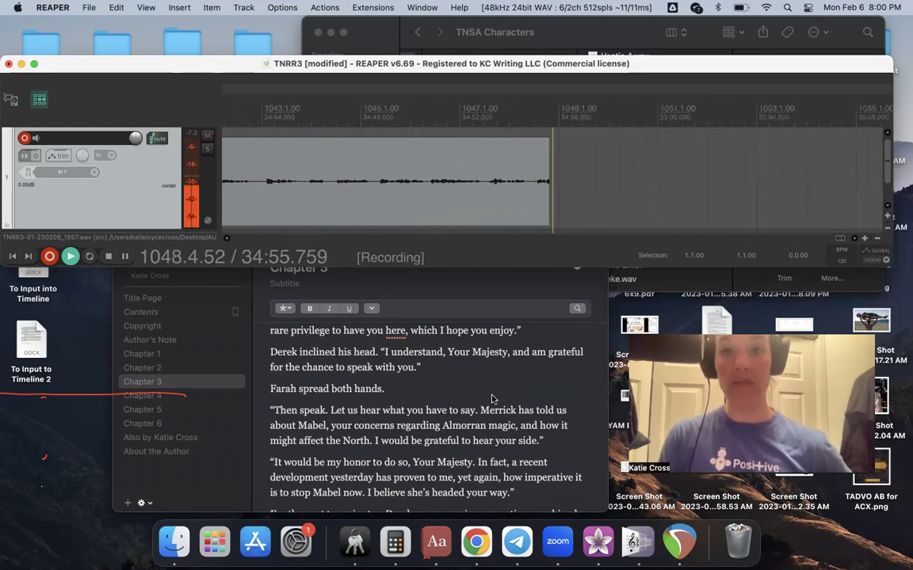
{"action": "scroll", "coordinate": [491, 399], "scroll_direction": "down", "scroll_amount": 5}
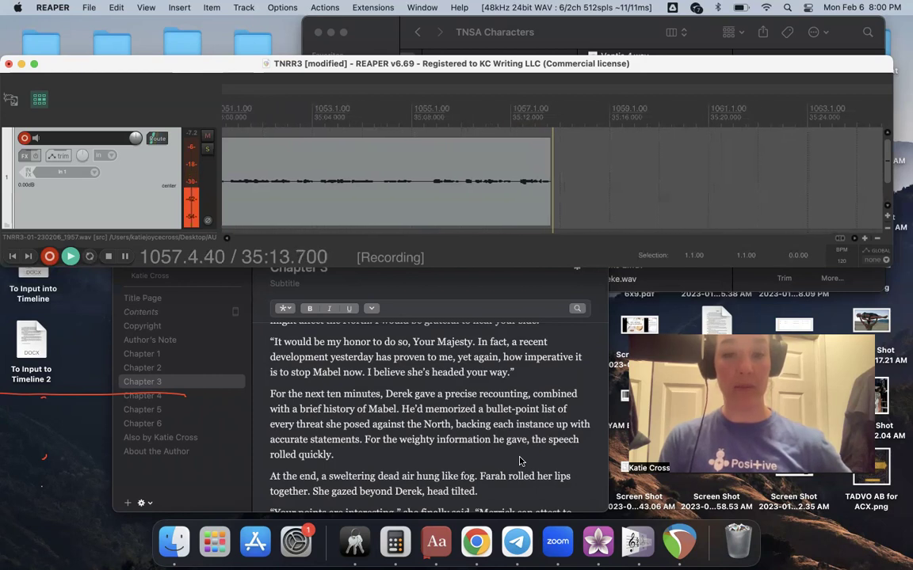
{"action": "key", "text": "space"}
{"action": "left_click", "coordinate": [410, 181]}
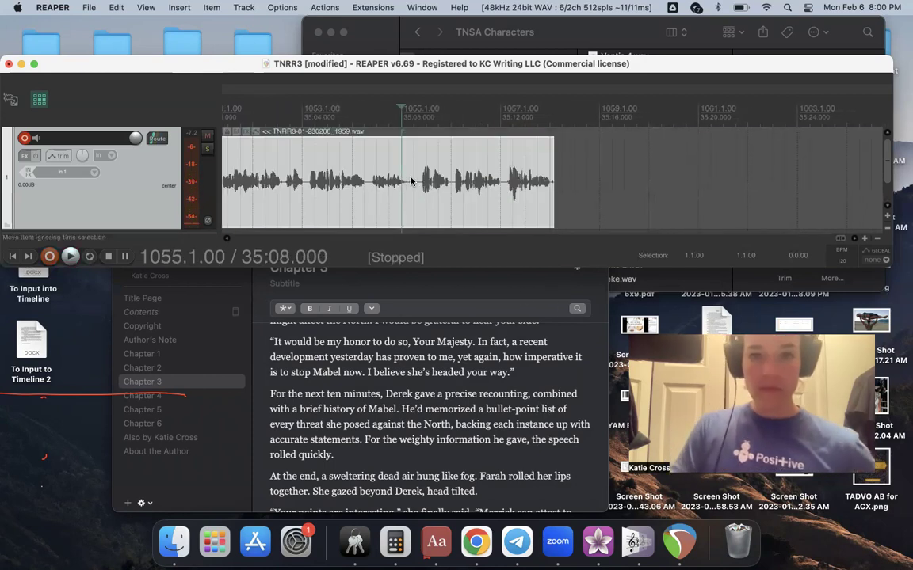
Re-record from 35:08.000, read from Derek's recounting about Mabel into Merrick's attestation, stop, and place the edit cursor at 35:40.000.
{"action": "key", "text": "super+r"}
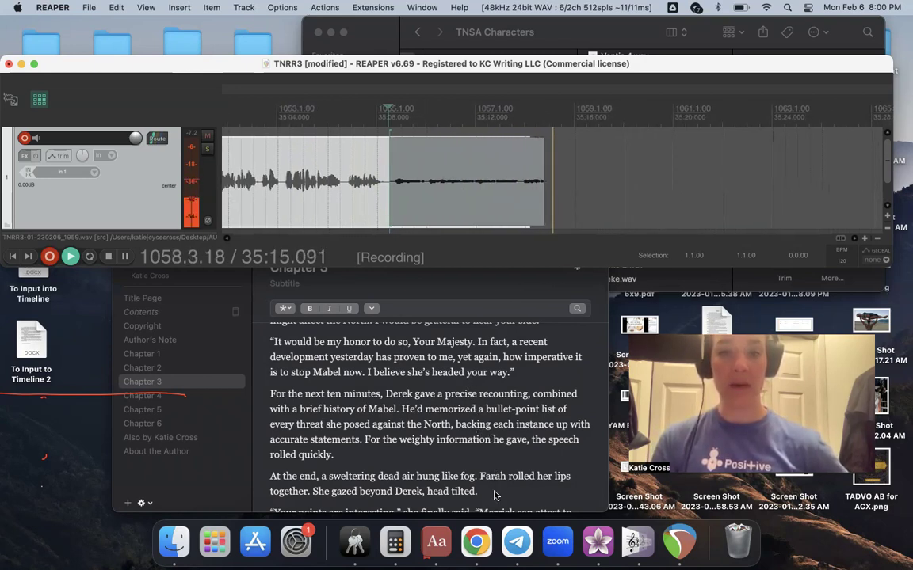
{"action": "scroll", "coordinate": [495, 496], "scroll_direction": "down", "scroll_amount": 5}
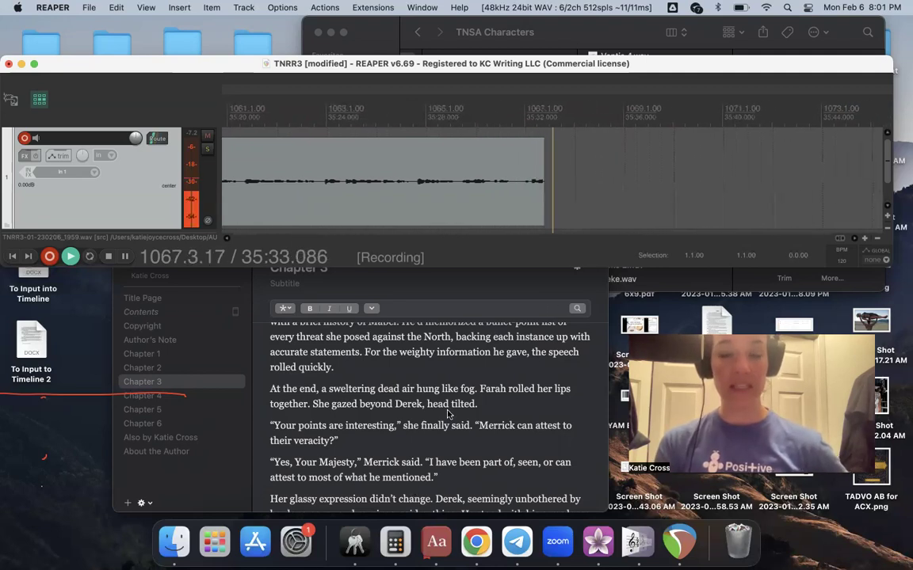
{"action": "scroll", "coordinate": [457, 462], "scroll_direction": "down", "scroll_amount": 3}
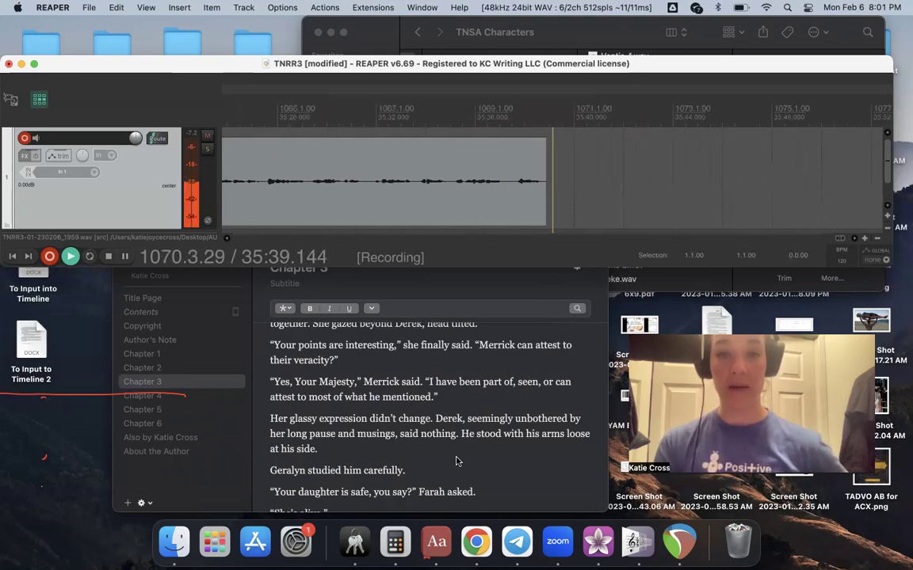
{"action": "scroll", "coordinate": [456, 463], "scroll_direction": "down", "scroll_amount": 1}
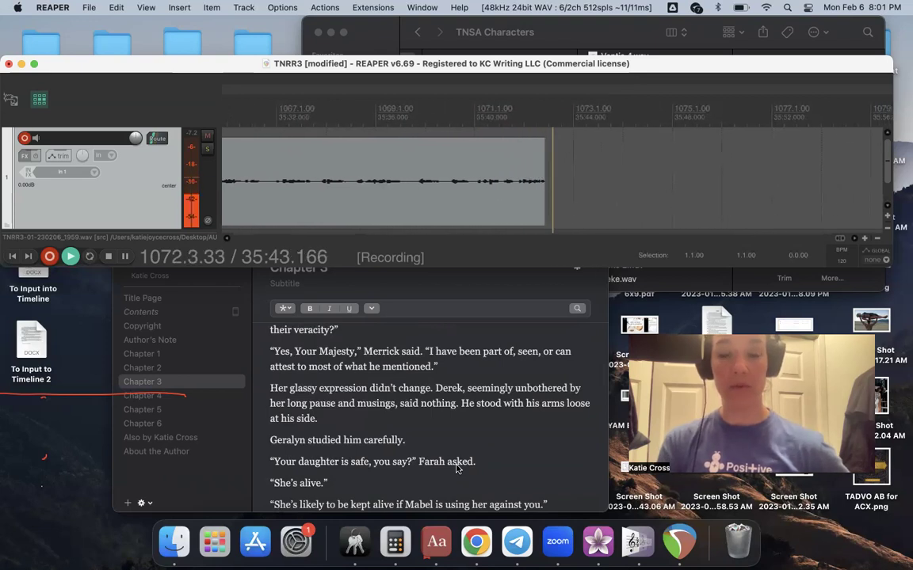
{"action": "key", "text": "space"}
{"action": "left_click", "coordinate": [468, 202]}
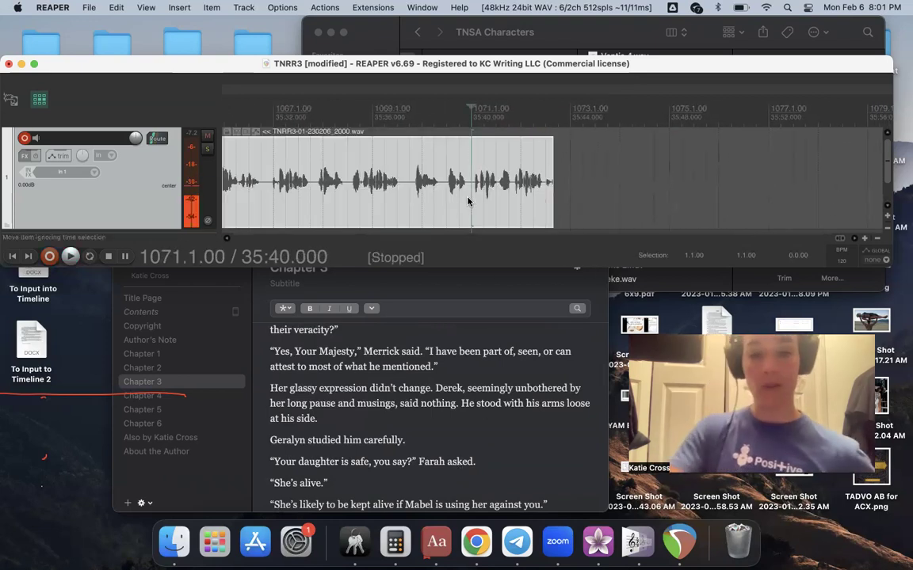
Re-record from 35:40.000, read on through Farah's glassy expression and Derek's silence, stop, and place the edit cursor at 35:57.000.
{"action": "key", "text": "super+r"}
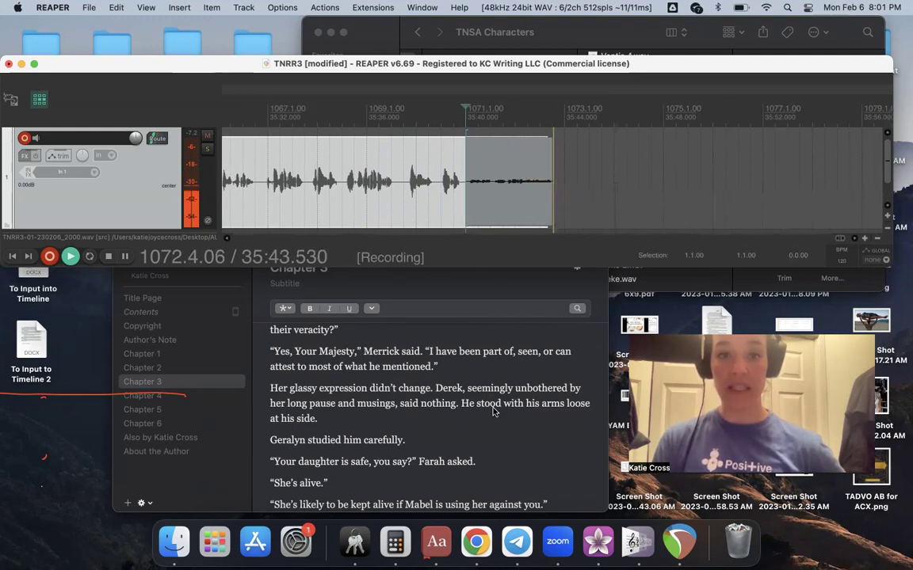
{"action": "scroll", "coordinate": [459, 467], "scroll_direction": "down", "scroll_amount": 1}
{"action": "scroll", "coordinate": [459, 468], "scroll_direction": "down", "scroll_amount": 1}
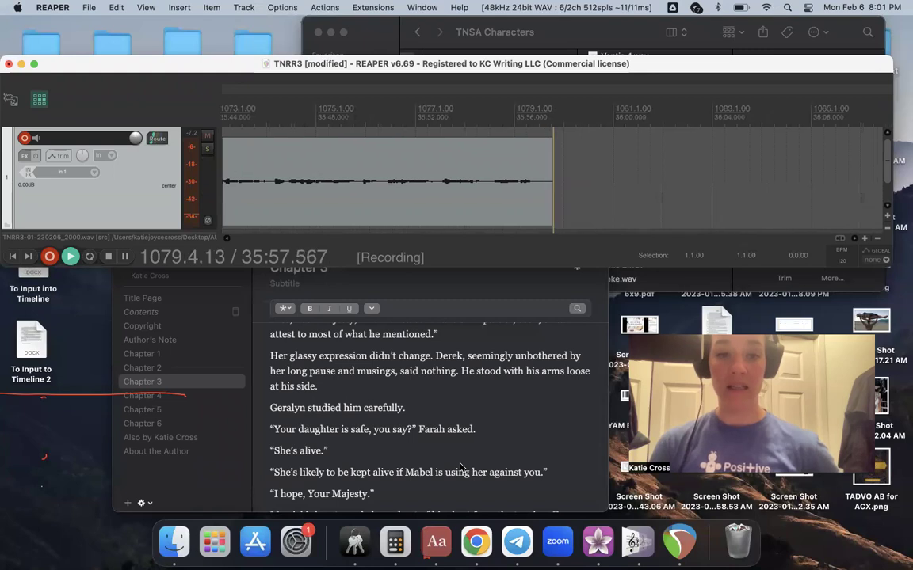
{"action": "key", "text": "space"}
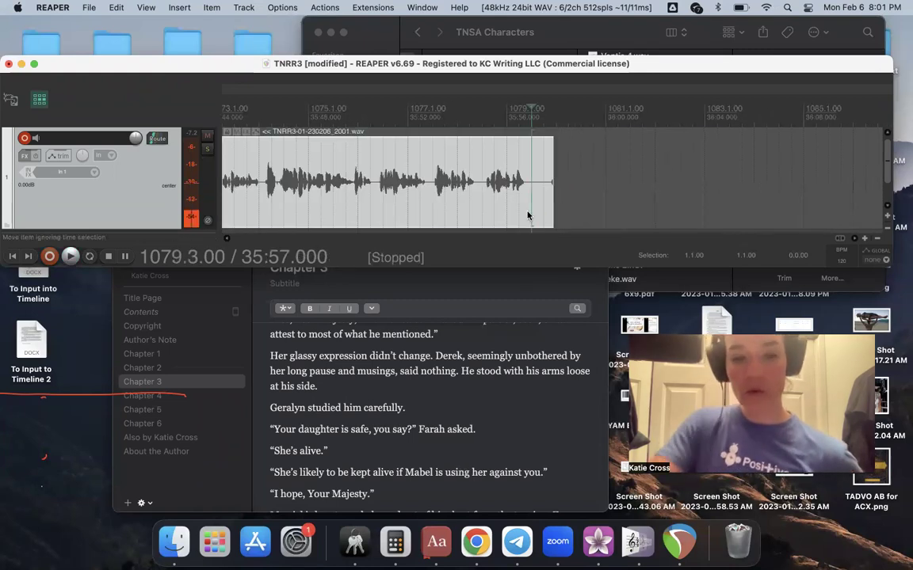
Record from 35:57.000, read Farah's question about the daughter into Derek's prediction about Mabel, stop, and place the edit cursor at 36:39.500.
{"action": "key", "text": "super+r"}
{"action": "scroll", "coordinate": [446, 484], "scroll_direction": "down", "scroll_amount": 5}
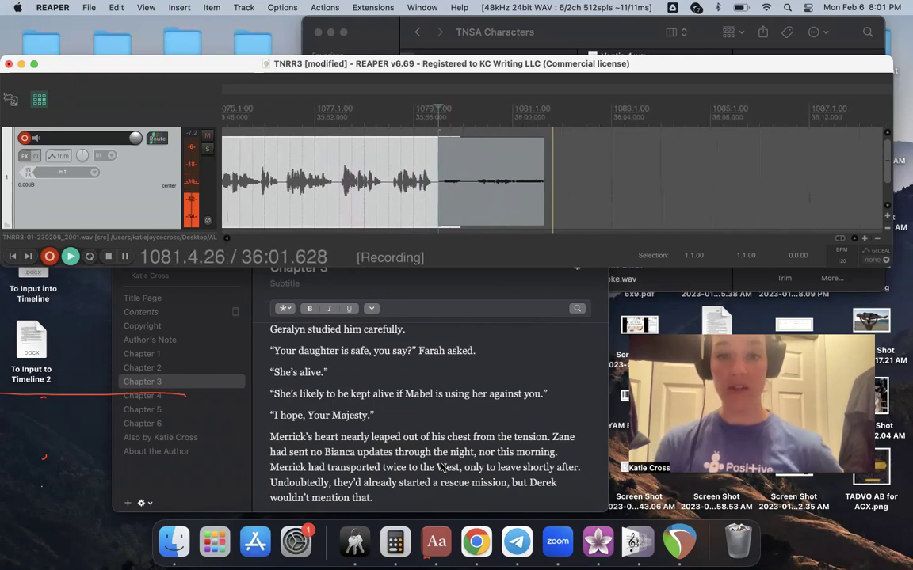
{"action": "scroll", "coordinate": [402, 422], "scroll_direction": "down", "scroll_amount": 5}
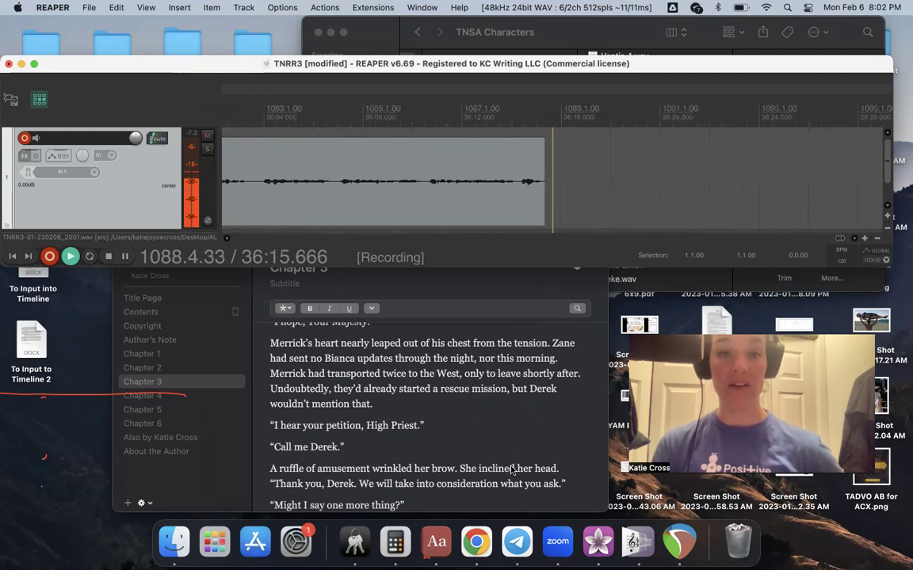
{"action": "scroll", "coordinate": [507, 445], "scroll_direction": "down", "scroll_amount": 3}
{"action": "scroll", "coordinate": [507, 445], "scroll_direction": "down", "scroll_amount": 1}
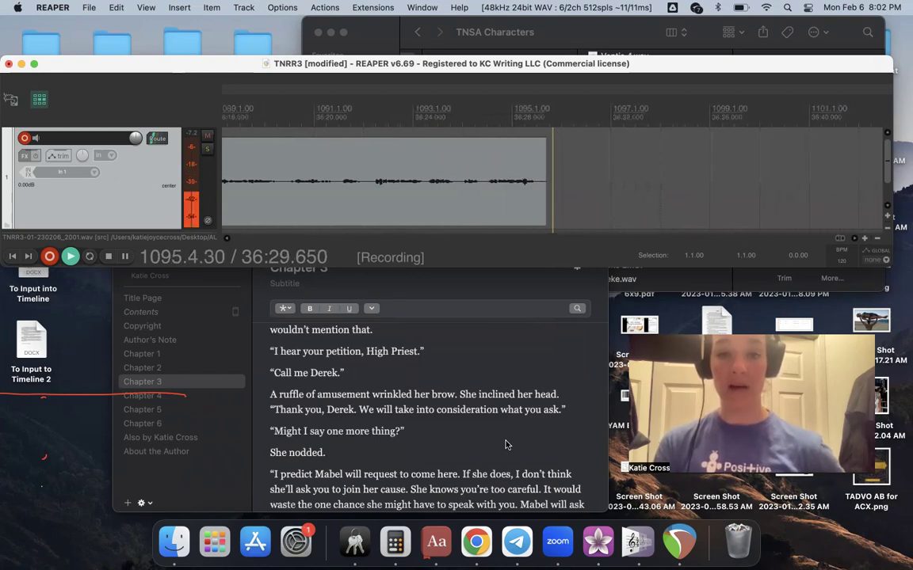
{"action": "scroll", "coordinate": [507, 446], "scroll_direction": "down", "scroll_amount": 6}
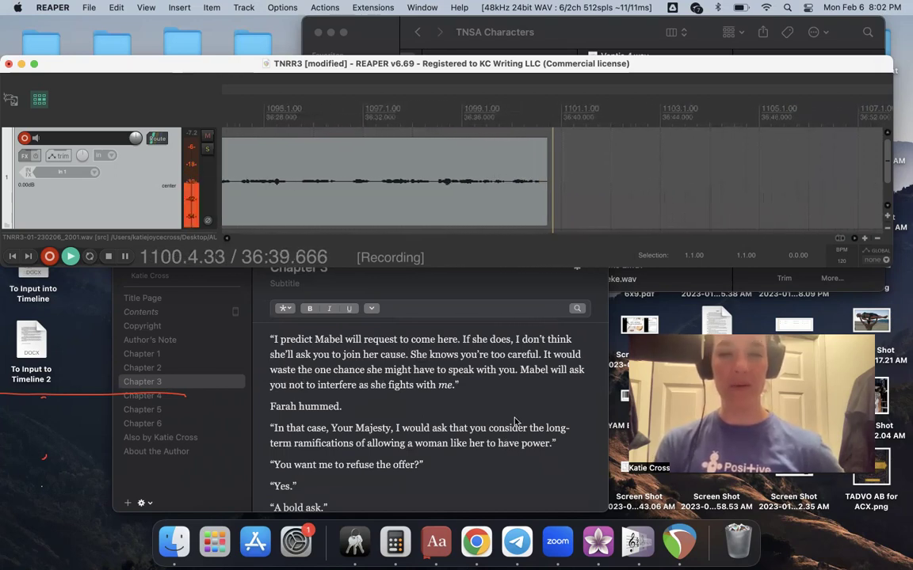
{"action": "key", "text": "space"}
{"action": "left_click", "coordinate": [532, 153]}
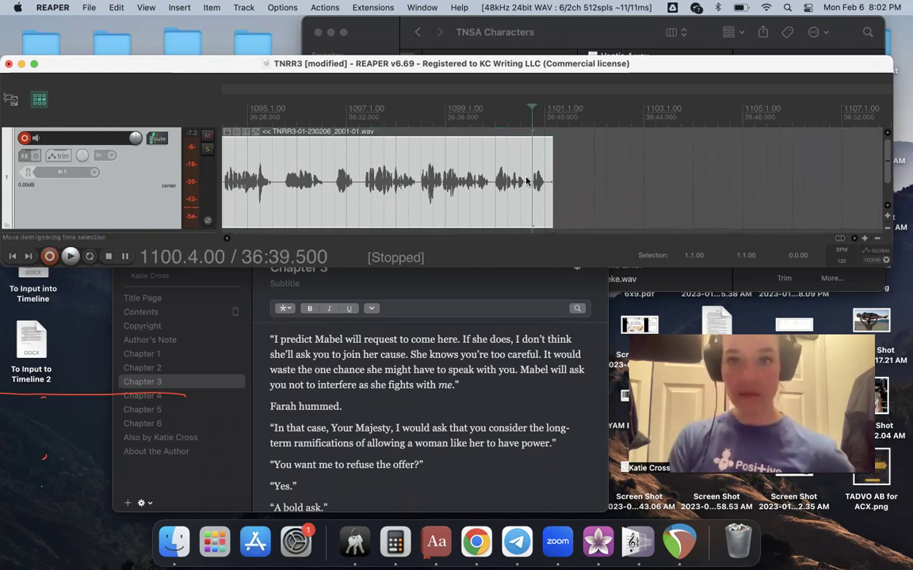
Re-record from 36:39.500, read the exchange up to Derek's reply about never being timid, stop, and place the edit cursor at 37:00.500.
{"action": "key", "text": "super+r"}
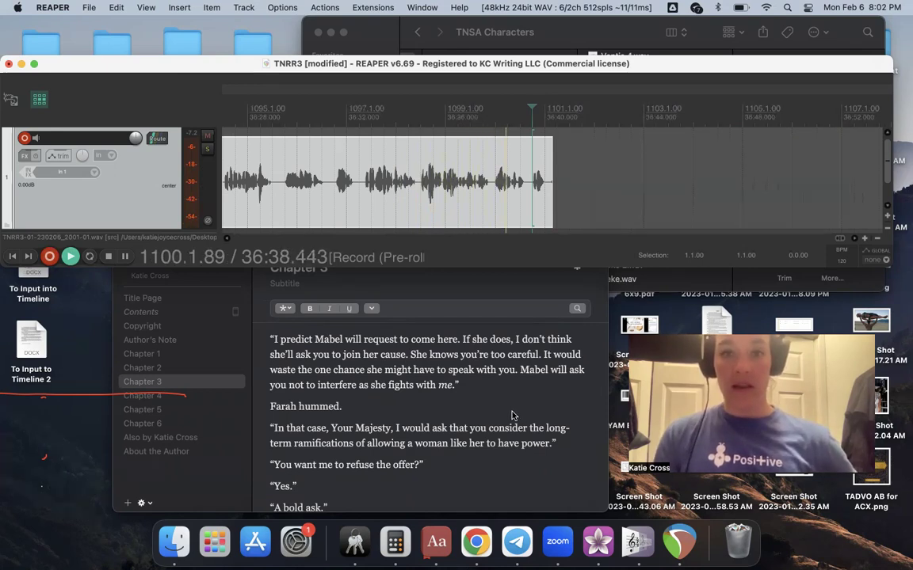
{"action": "key", "text": "space"}
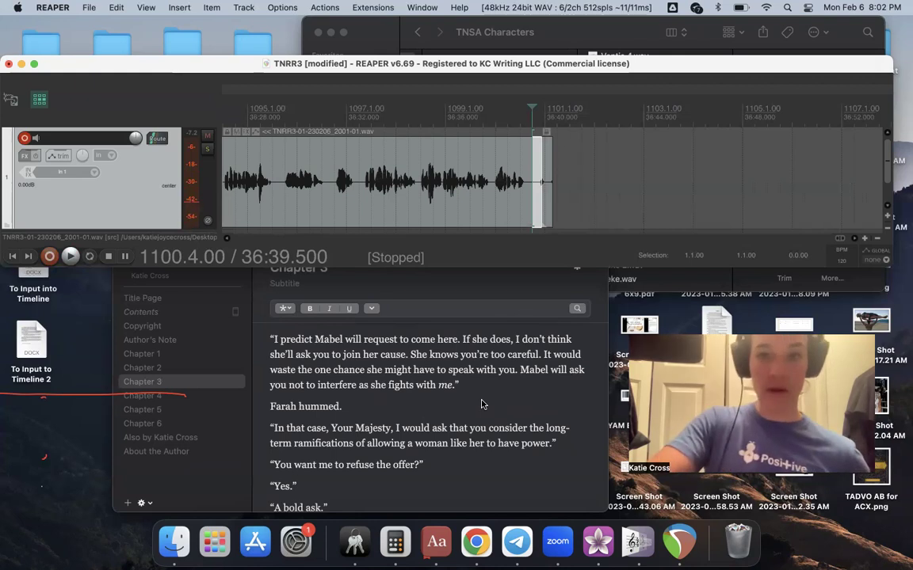
{"action": "key", "text": "super+r"}
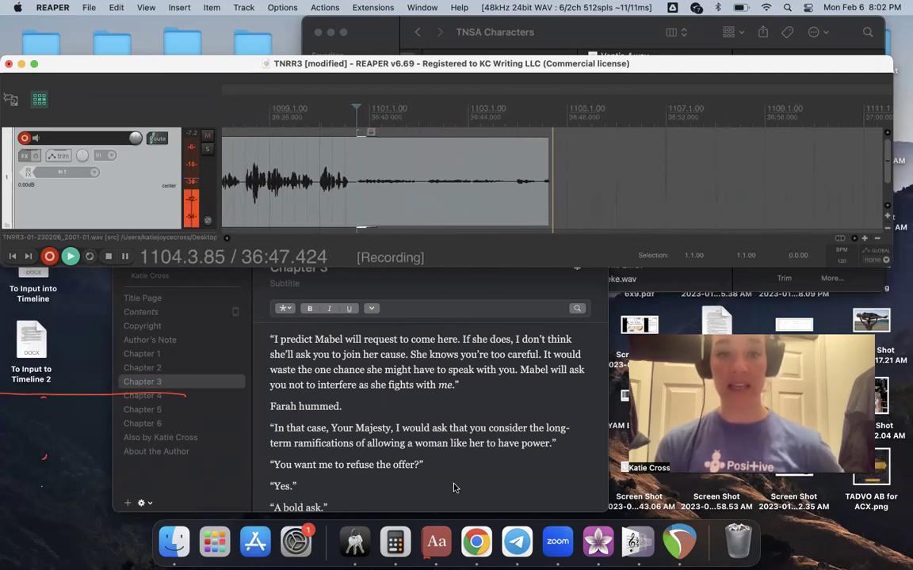
{"action": "scroll", "coordinate": [454, 488], "scroll_direction": "down", "scroll_amount": 3}
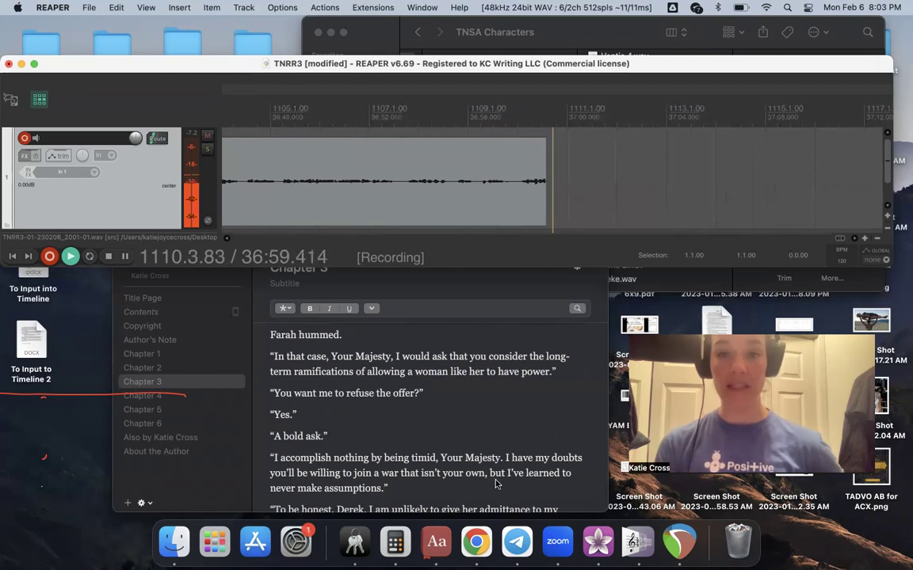
{"action": "scroll", "coordinate": [496, 483], "scroll_direction": "down", "scroll_amount": 1}
{"action": "scroll", "coordinate": [496, 483], "scroll_direction": "down", "scroll_amount": 4}
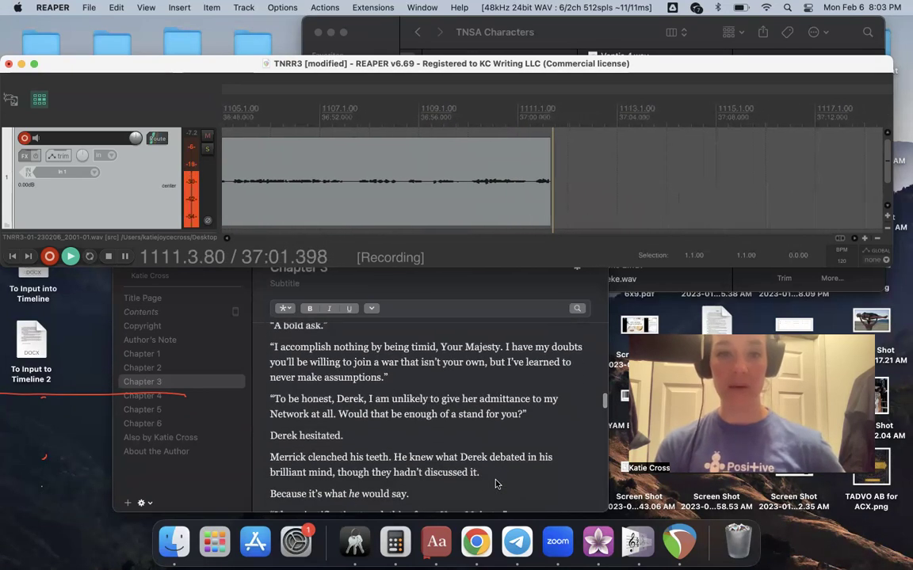
{"action": "key", "text": "space"}
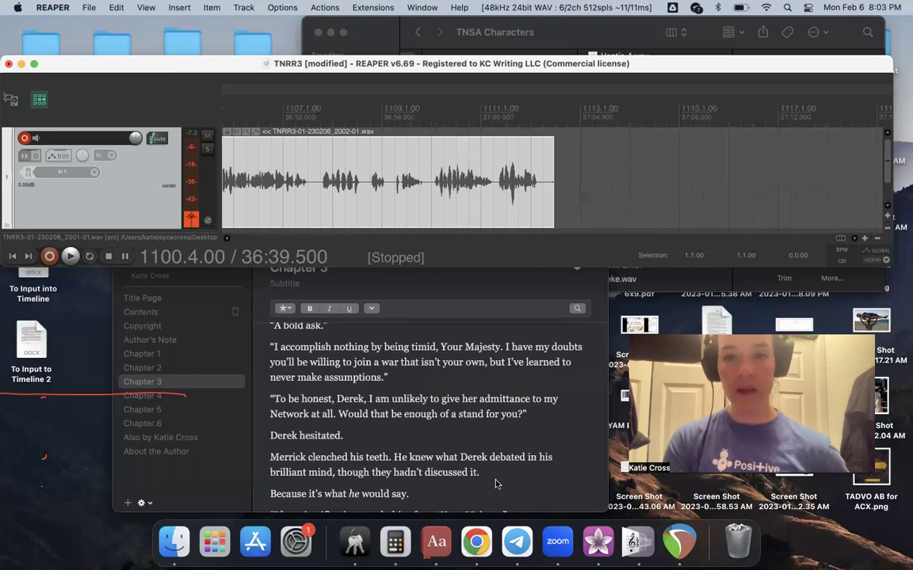
{"action": "left_click", "coordinate": [493, 202]}
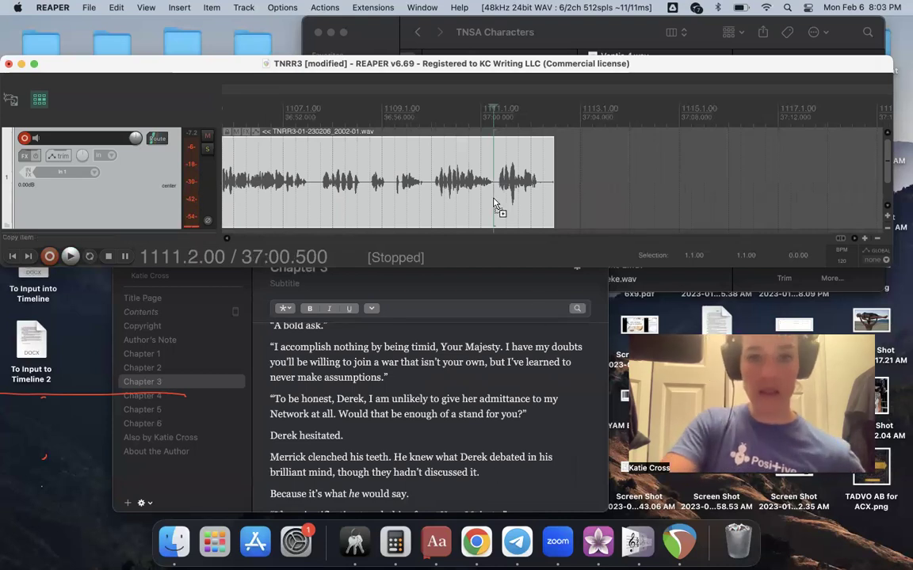
Re-record from 37:00.500, read through Derek's plea to save his daughter and Farah's interest, stop, and place the edit cursor at 37:47.500.
{"action": "key", "text": "super+r"}
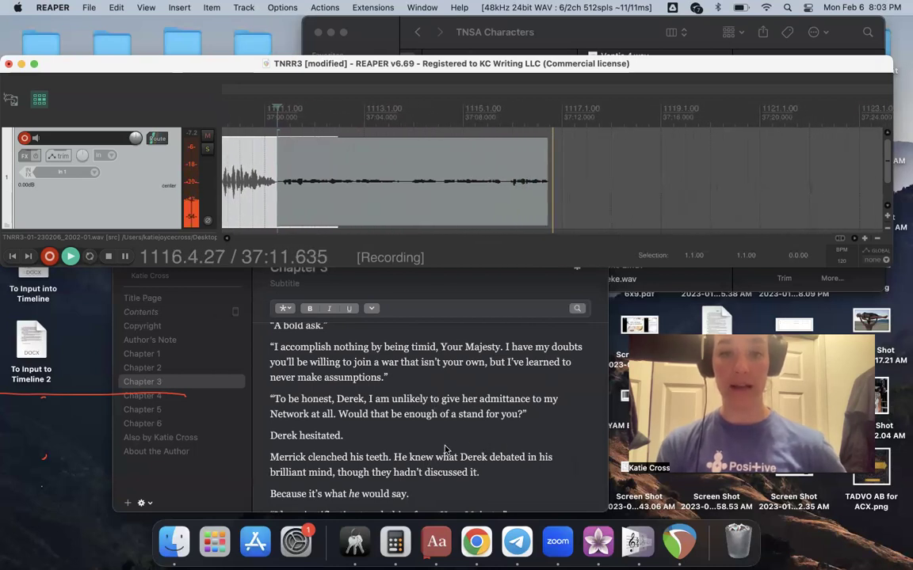
{"action": "scroll", "coordinate": [444, 450], "scroll_direction": "down", "scroll_amount": 2}
{"action": "scroll", "coordinate": [445, 450], "scroll_direction": "down", "scroll_amount": 5}
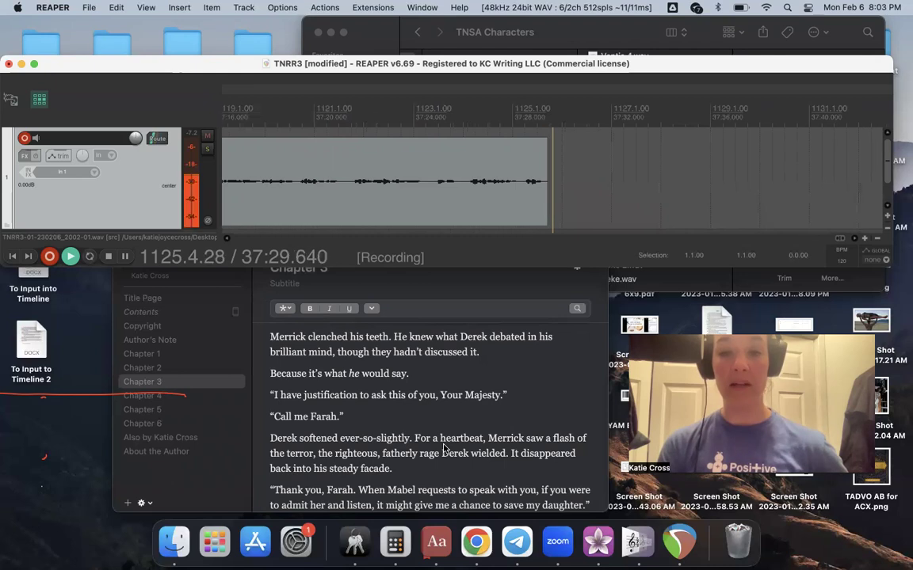
{"action": "scroll", "coordinate": [444, 462], "scroll_direction": "down", "scroll_amount": 3}
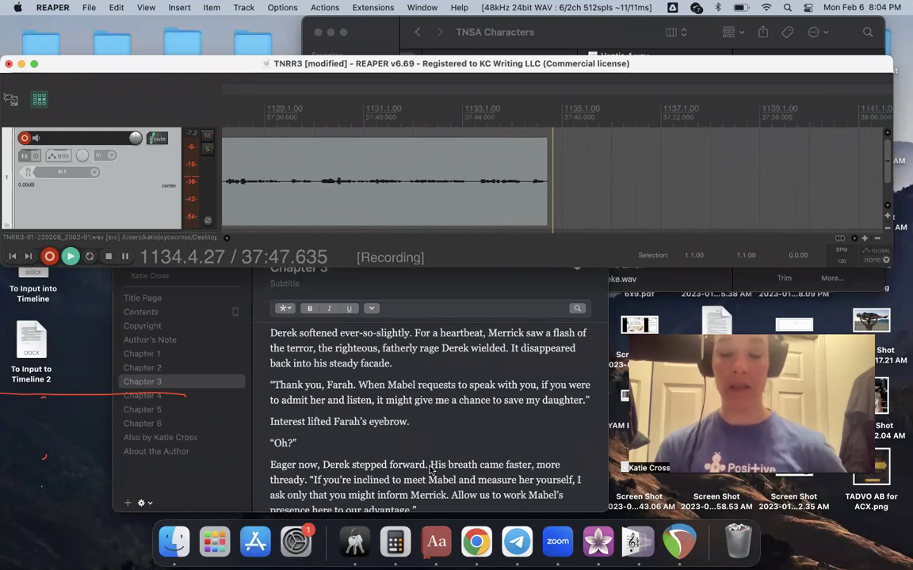
{"action": "scroll", "coordinate": [420, 487], "scroll_direction": "down", "scroll_amount": 3}
{"action": "key", "text": "space"}
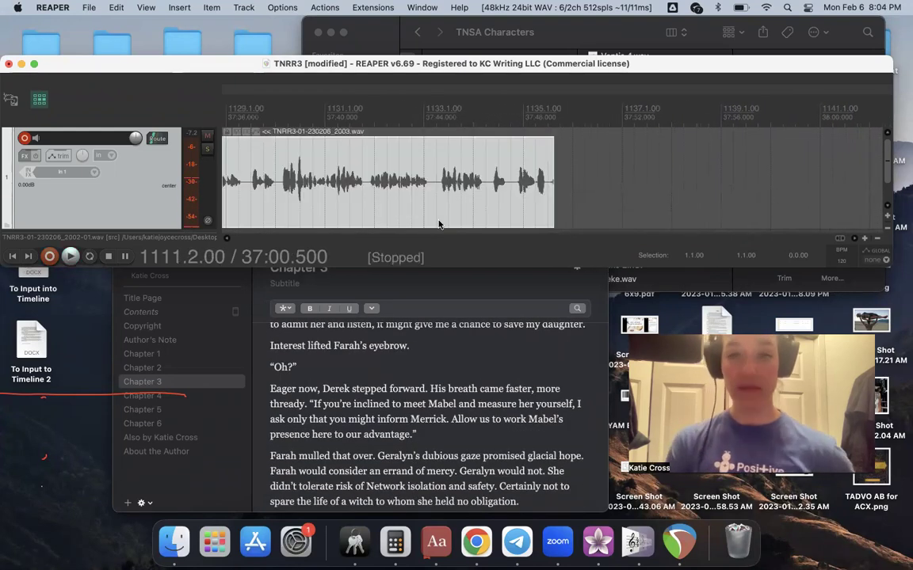
{"action": "left_click", "coordinate": [504, 176]}
Re-record from 37:47.500, read to Farah's closing line before the scene break, stop, and place the edit cursor in the silence after it.
{"action": "key", "text": "super+r"}
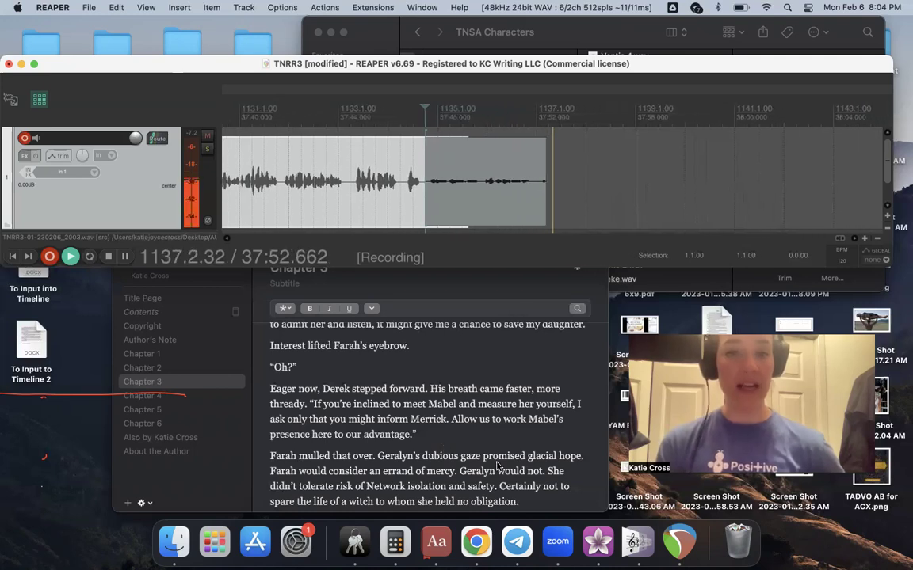
{"action": "scroll", "coordinate": [489, 456], "scroll_direction": "down", "scroll_amount": 3}
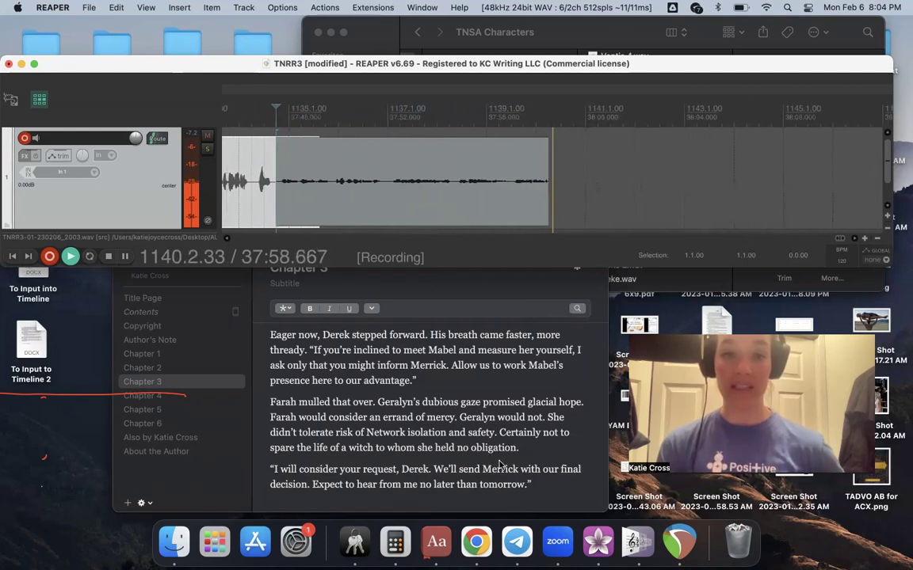
{"action": "scroll", "coordinate": [488, 497], "scroll_direction": "down", "scroll_amount": 2}
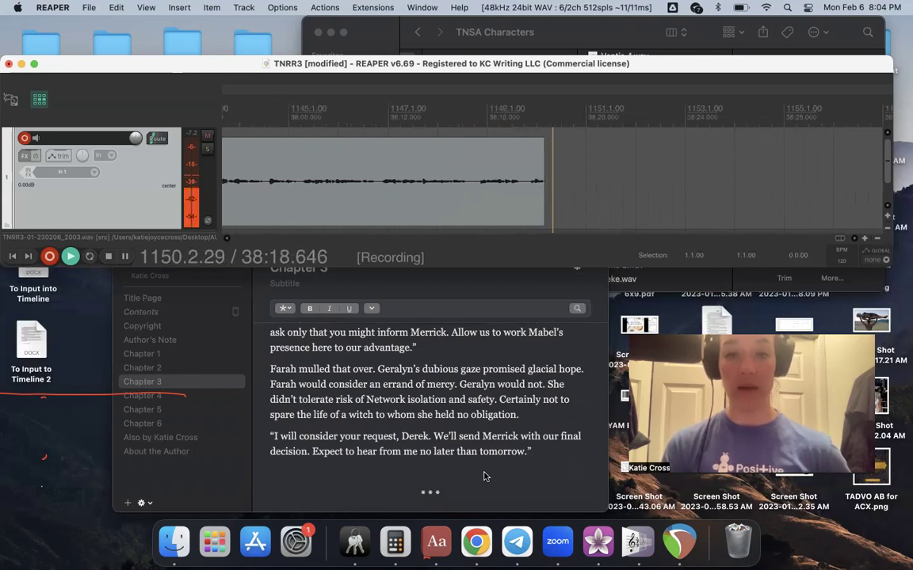
{"action": "scroll", "coordinate": [485, 476], "scroll_direction": "down", "scroll_amount": 5}
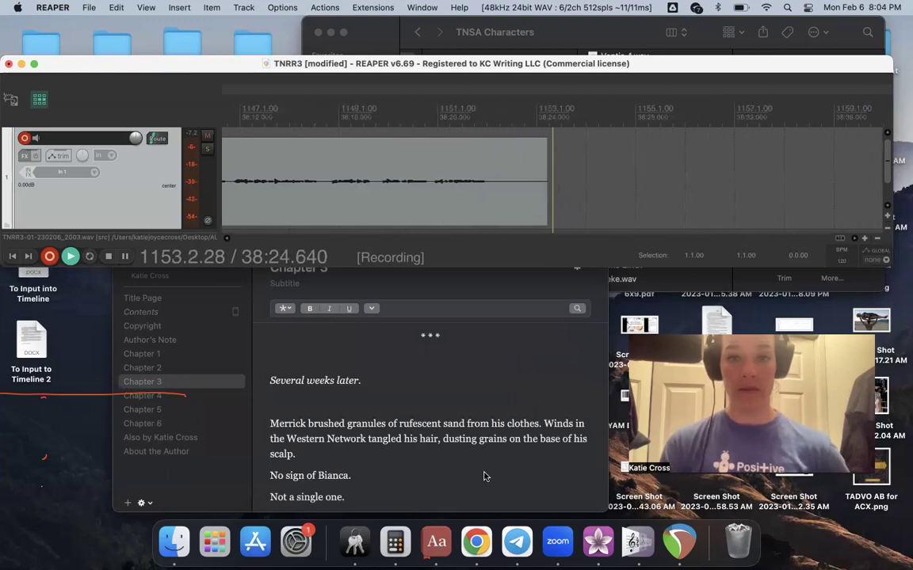
{"action": "key", "text": "space"}
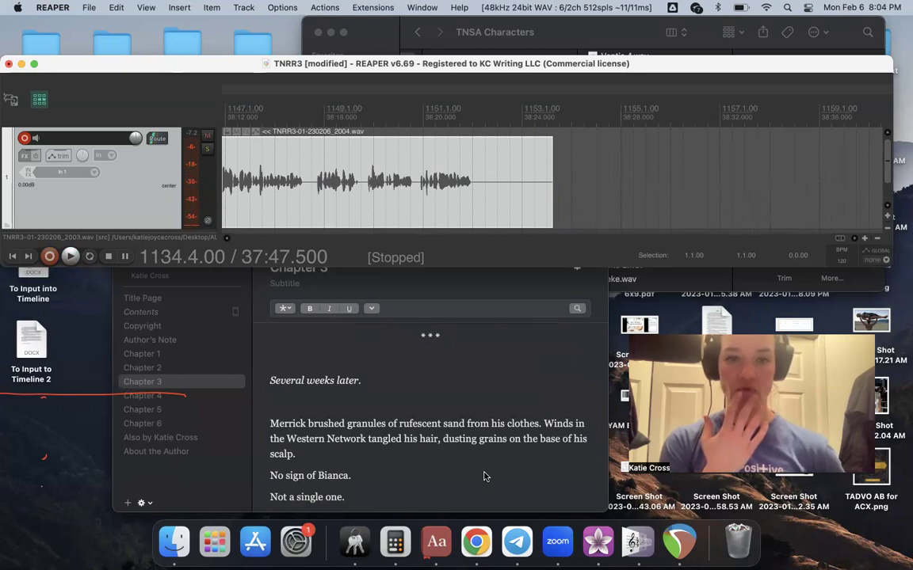
{"action": "scroll", "coordinate": [485, 477], "scroll_direction": "up", "scroll_amount": 3}
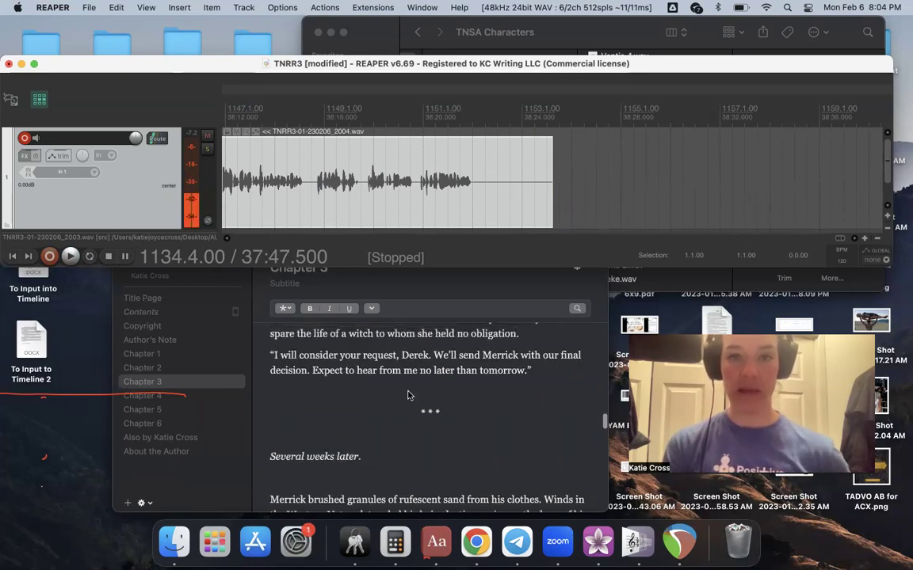
{"action": "scroll", "coordinate": [427, 396], "scroll_direction": "down", "scroll_amount": 4}
{"action": "left_click", "coordinate": [538, 173]}
Record the "Several weeks later." line and start the new scene, stop, and place the edit cursor in the pause after that line.
{"action": "key", "text": "super+r"}
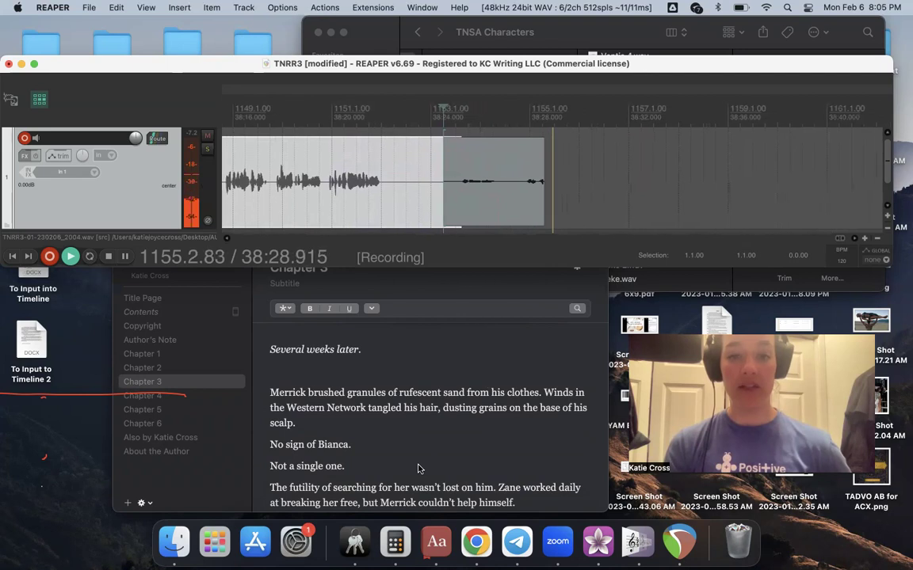
{"action": "key", "text": "space"}
{"action": "left_click", "coordinate": [544, 198]}
{"action": "left_click", "coordinate": [511, 204]}
Re-record from 38:27.500, read Merrick's return to Balmberg Castle through his talk with Wolfgang, stop, and place the edit cursor at 39:17.000.
{"action": "key", "text": "super+r"}
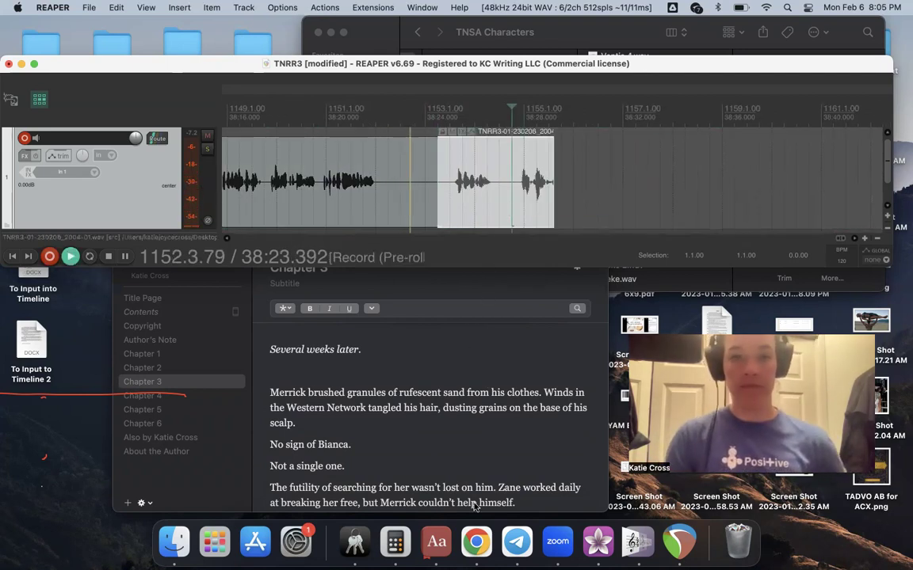
{"action": "scroll", "coordinate": [478, 468], "scroll_direction": "down", "scroll_amount": 2}
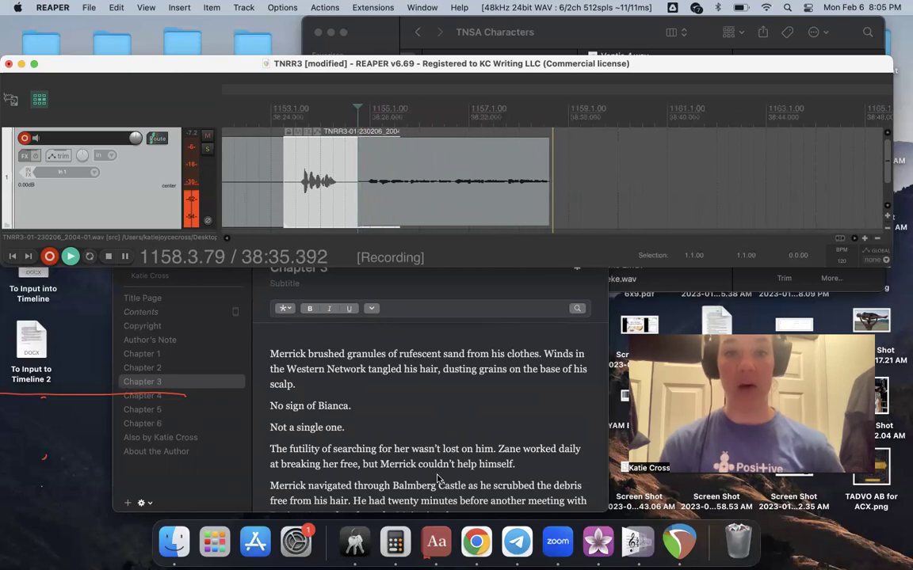
{"action": "scroll", "coordinate": [439, 478], "scroll_direction": "down", "scroll_amount": 3}
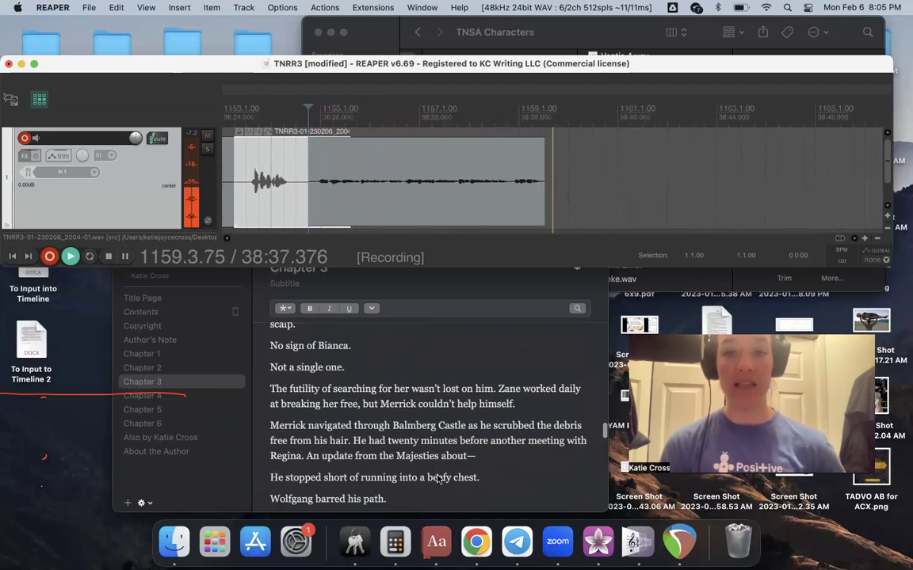
{"action": "scroll", "coordinate": [438, 478], "scroll_direction": "down", "scroll_amount": 2}
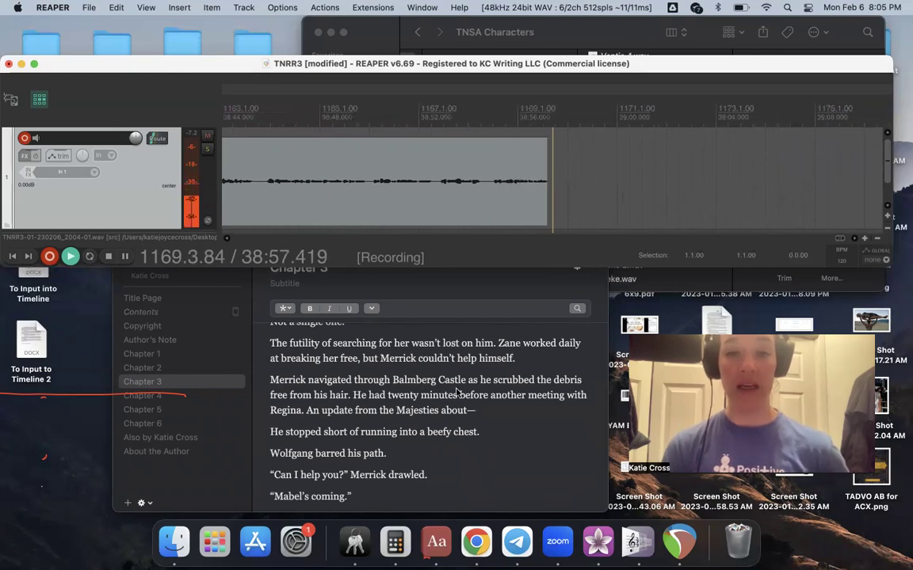
{"action": "scroll", "coordinate": [476, 444], "scroll_direction": "down", "scroll_amount": 5}
{"action": "scroll", "coordinate": [456, 393], "scroll_direction": "down", "scroll_amount": 1}
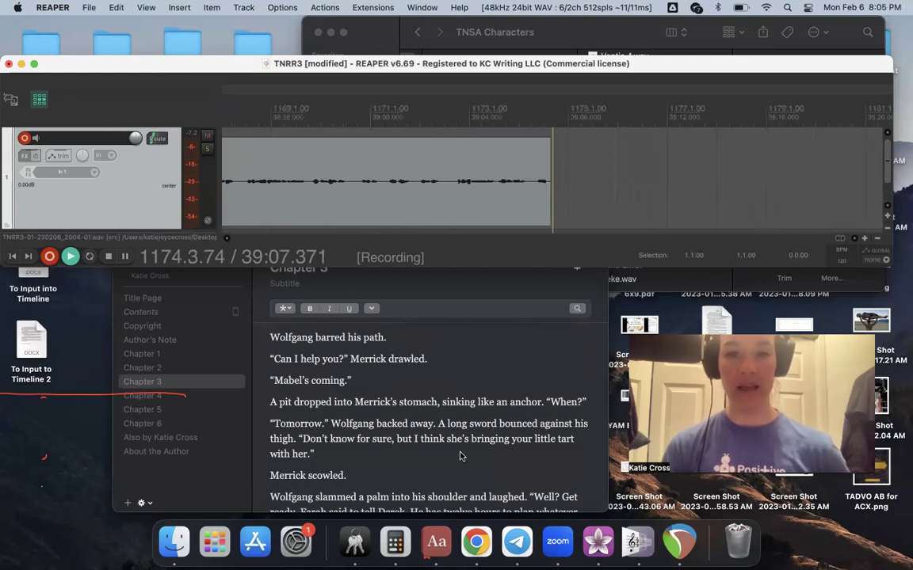
{"action": "scroll", "coordinate": [460, 455], "scroll_direction": "down", "scroll_amount": 5}
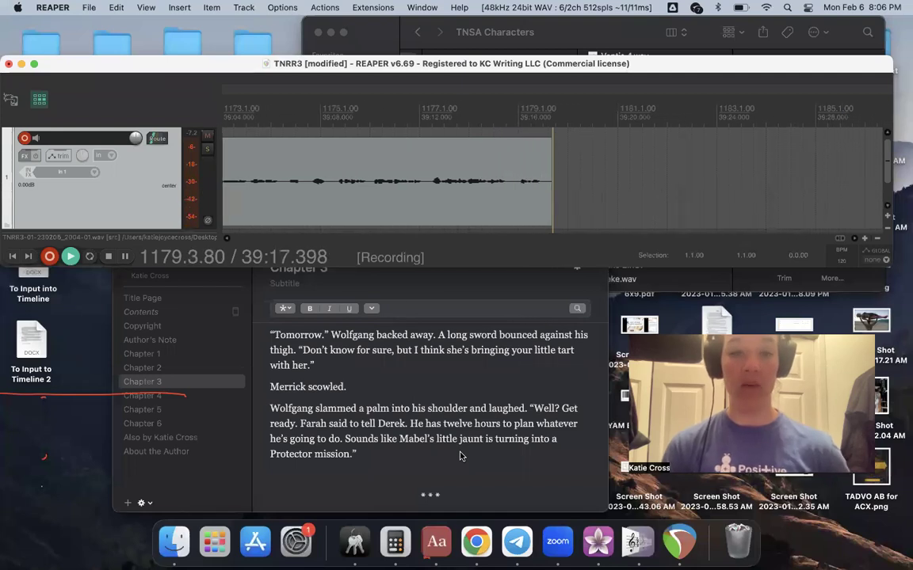
{"action": "key", "text": "space"}
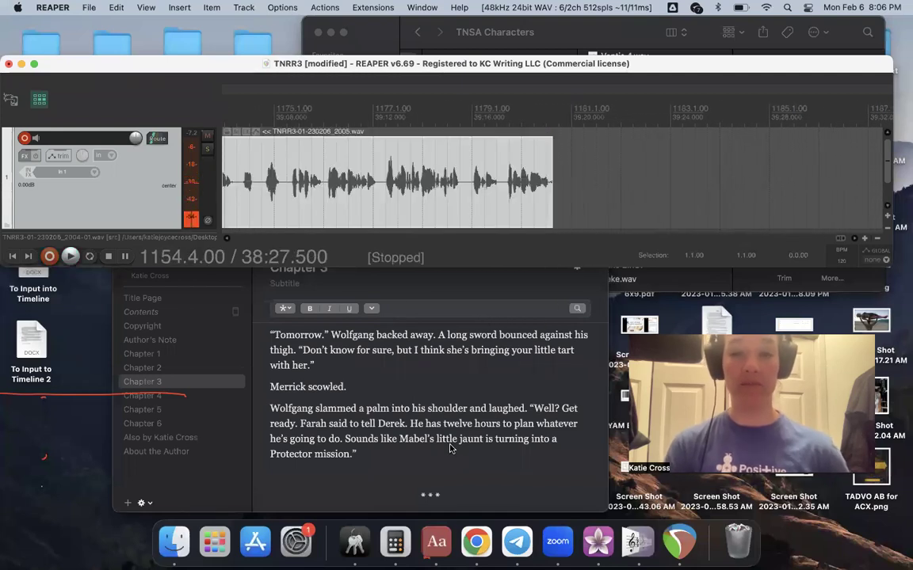
{"action": "left_click", "coordinate": [496, 108]}
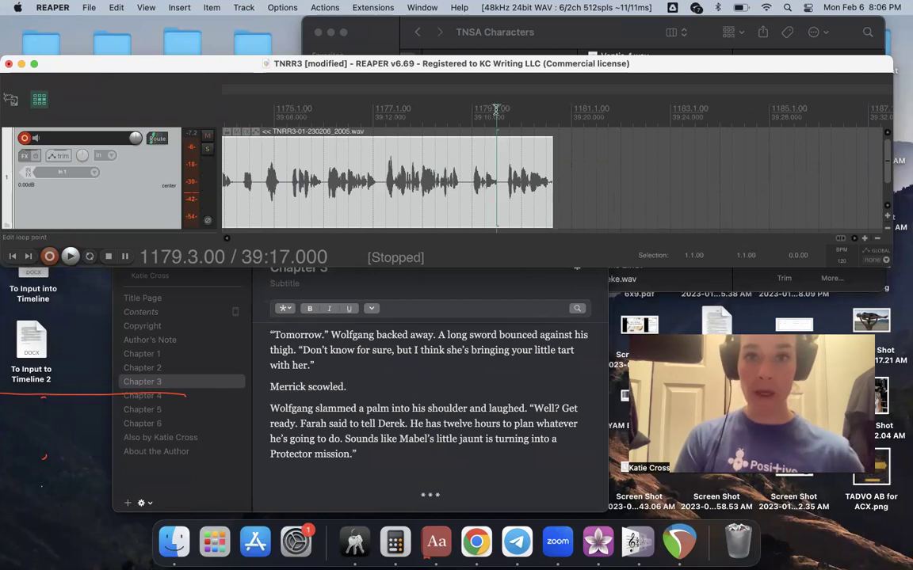
Re-record from about 39:17, read into the mountain road scene up to Merrick's "Get ready" order, stop, and place the edit cursor at 40:00.500.
{"action": "key", "text": "super+r"}
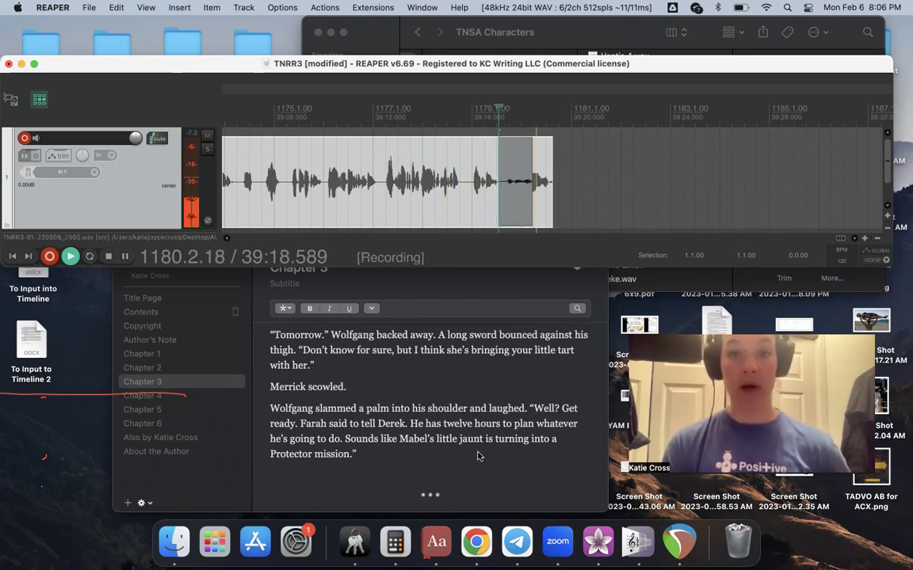
{"action": "scroll", "coordinate": [479, 463], "scroll_direction": "down", "scroll_amount": 2}
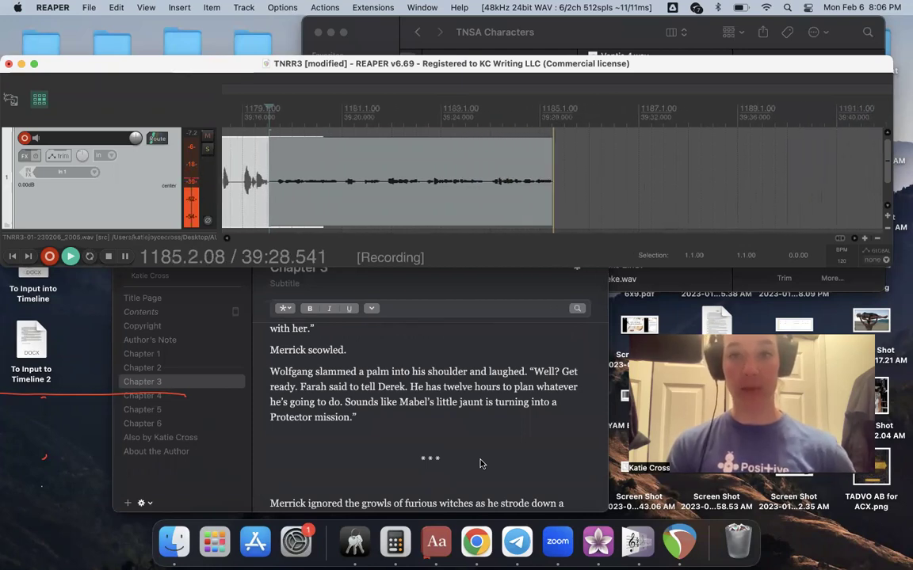
{"action": "scroll", "coordinate": [479, 464], "scroll_direction": "down", "scroll_amount": 8}
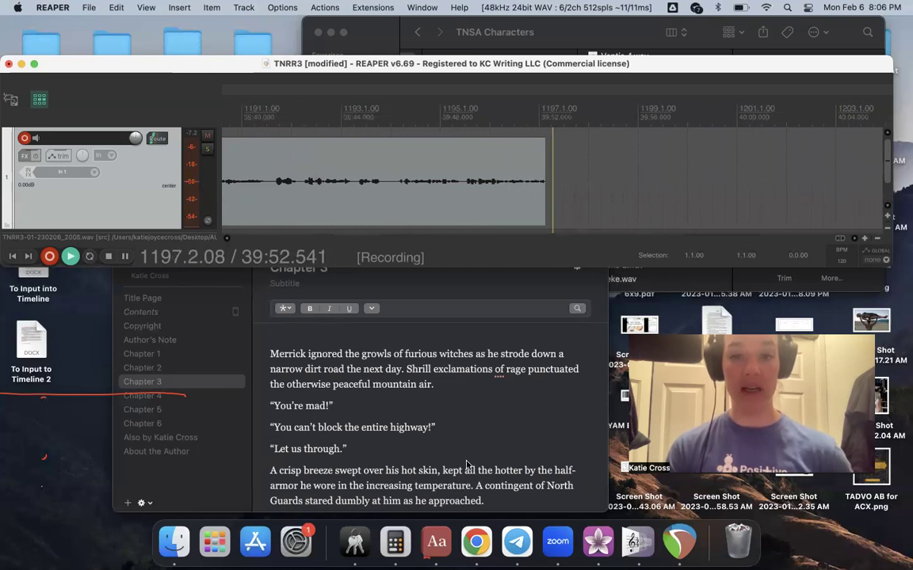
{"action": "left_click", "coordinate": [467, 460]}
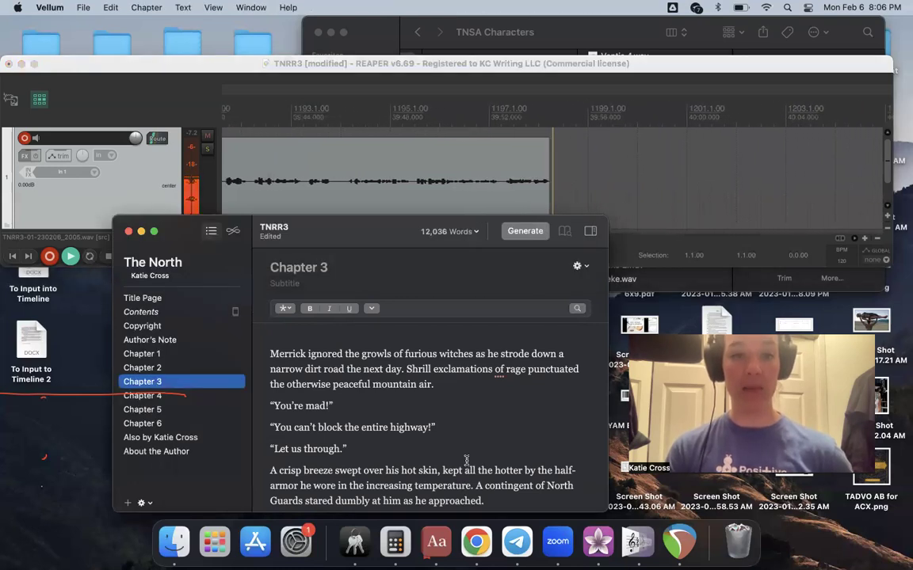
{"action": "scroll", "coordinate": [466, 460], "scroll_direction": "down", "scroll_amount": 5}
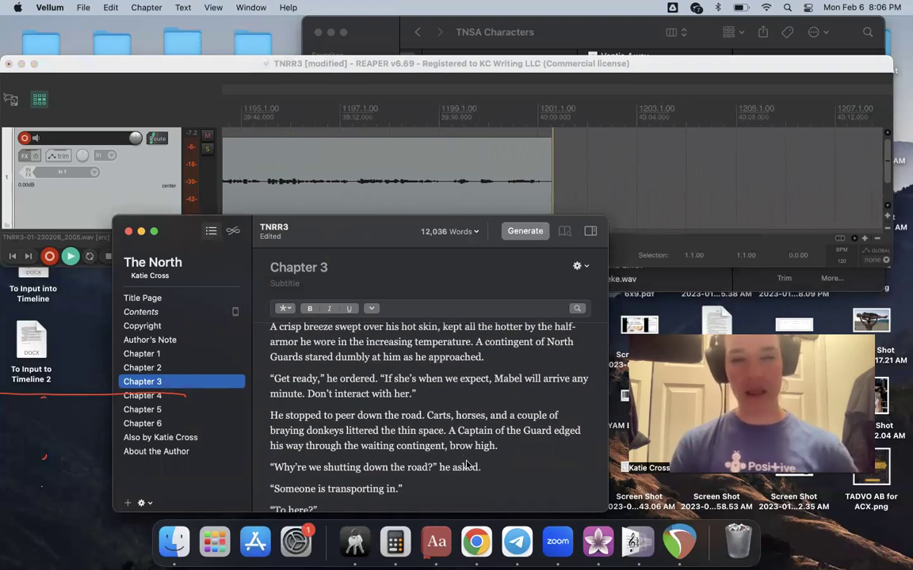
{"action": "left_click", "coordinate": [473, 64]}
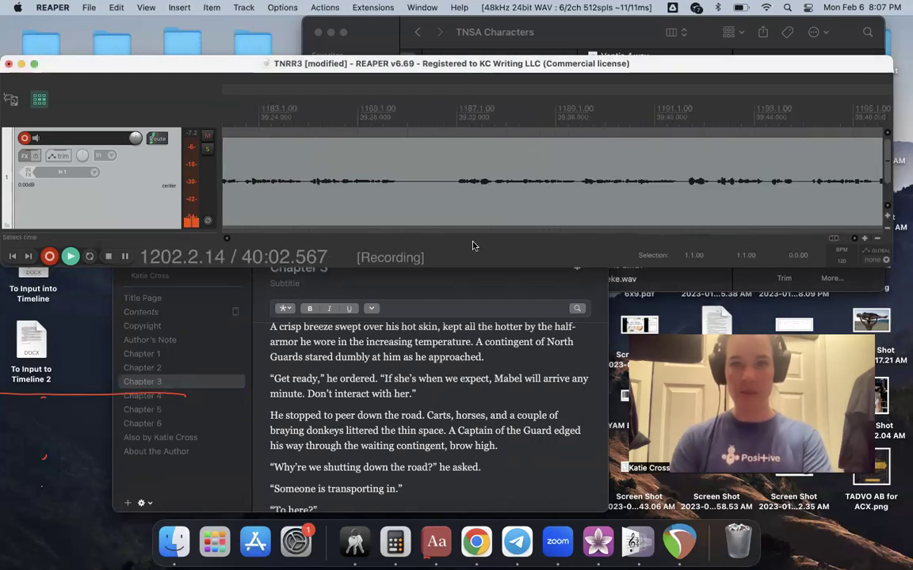
{"action": "key", "text": "space"}
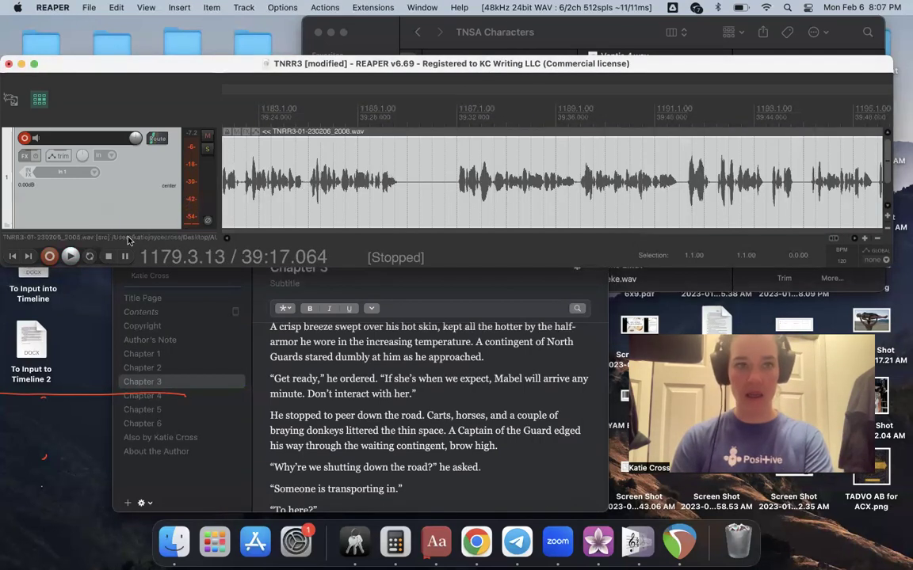
{"action": "left_click", "coordinate": [27, 258]}
{"action": "left_click", "coordinate": [641, 162]}
In Vellum, change "If she's when we expect" to "If she arrives when we expect" in Merrick's order, and return to REAPER.
{"action": "left_click", "coordinate": [412, 393]}
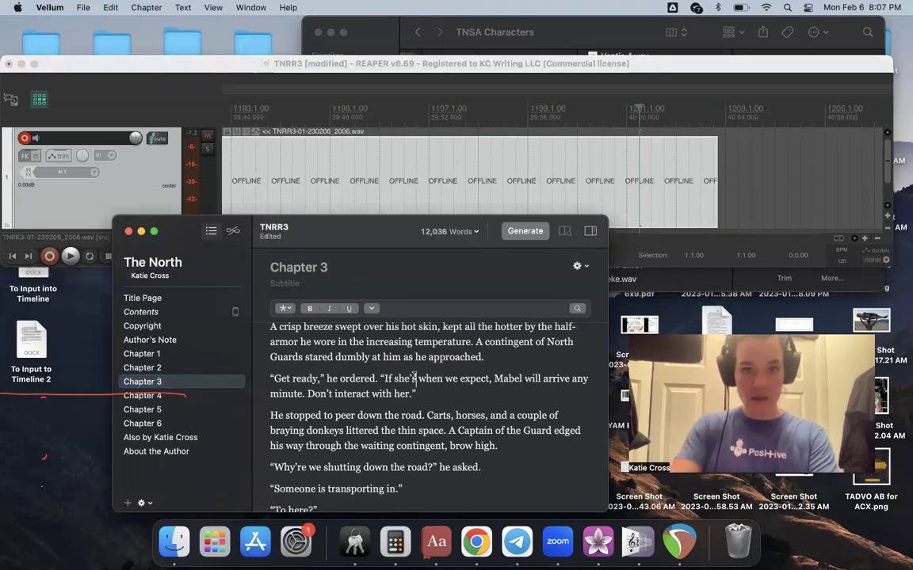
{"action": "type", "text": "arrives"}
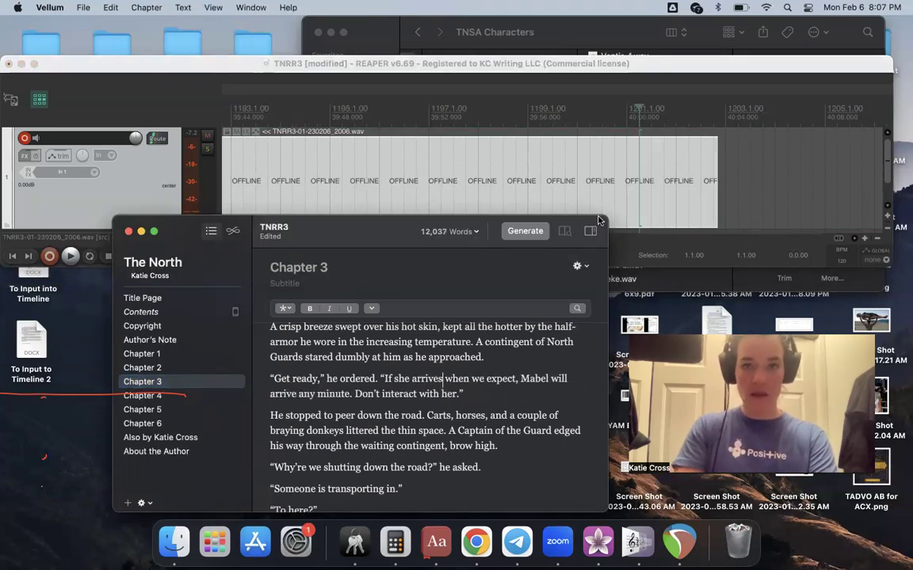
{"action": "left_click", "coordinate": [575, 174]}
Cancel the take from 40:00.500 and try re-recording Merrick's "Get ready" order from 39:56.000, stopping after the line.
{"action": "key", "text": "super+r"}
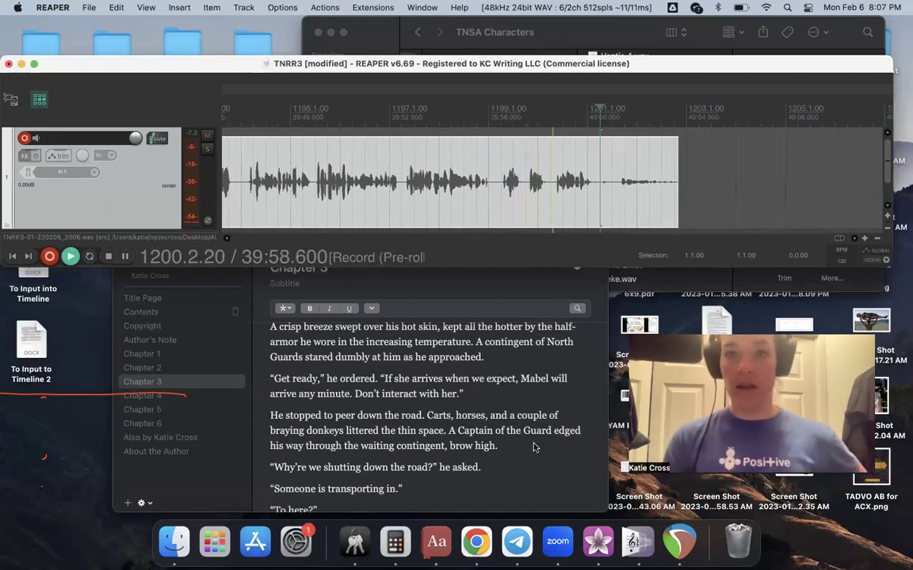
{"action": "key", "text": "space"}
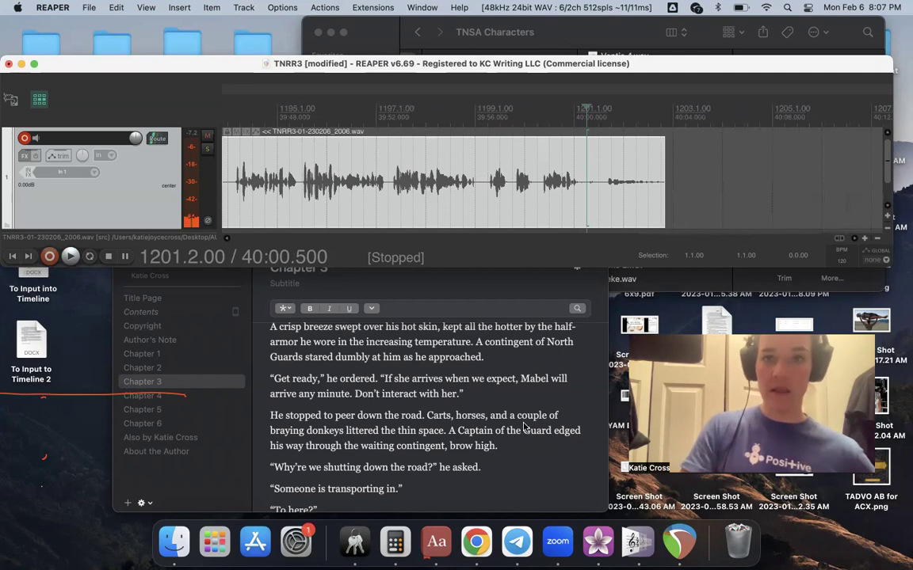
{"action": "key", "text": "super+r"}
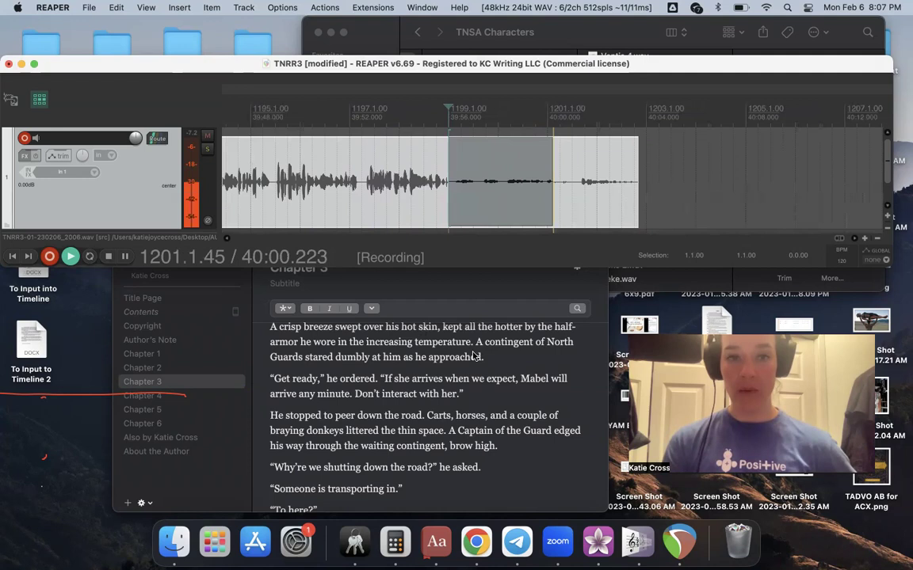
{"action": "key", "text": "space"}
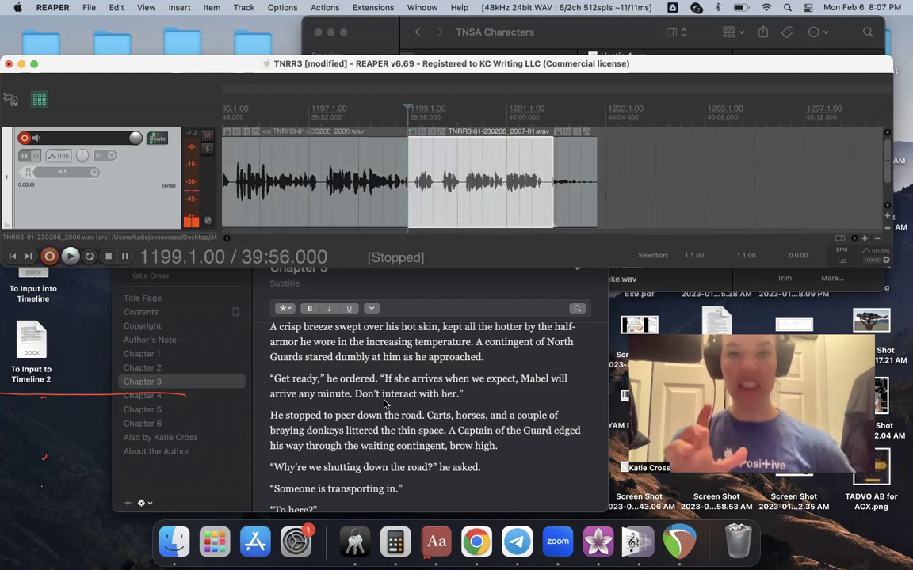
Replace "arrives" with "comes" in Merrick's order in Vellum and place REAPER's edit cursor at 39:56.000.
{"action": "double_click", "coordinate": [421, 379]}
{"action": "type", "text": "comes"}
{"action": "left_click", "coordinate": [453, 215]}
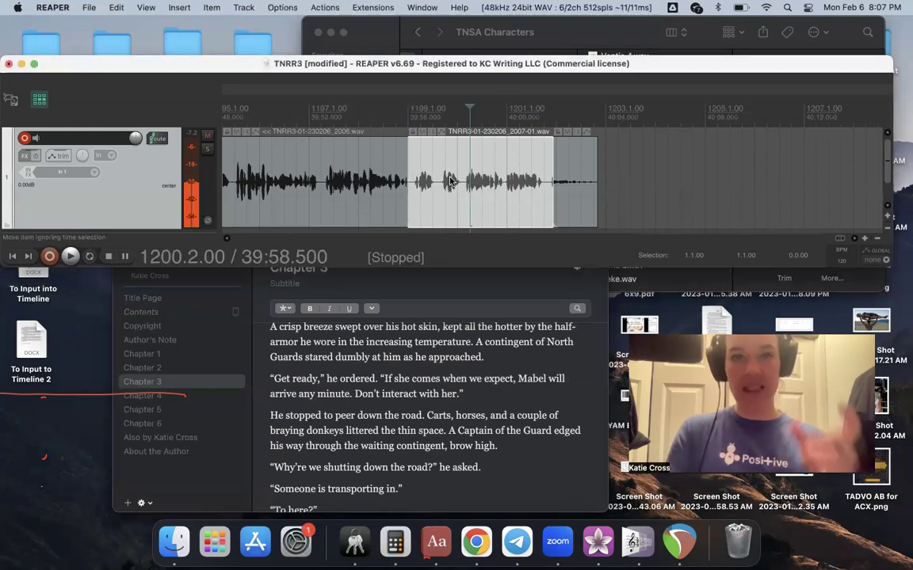
{"action": "left_click", "coordinate": [409, 181]}
Re-record from 39:56.000, read Merrick's order through the plan for Mabel's arrival, stop, and place the edit cursor at 40:48.000.
{"action": "key", "text": "super+r"}
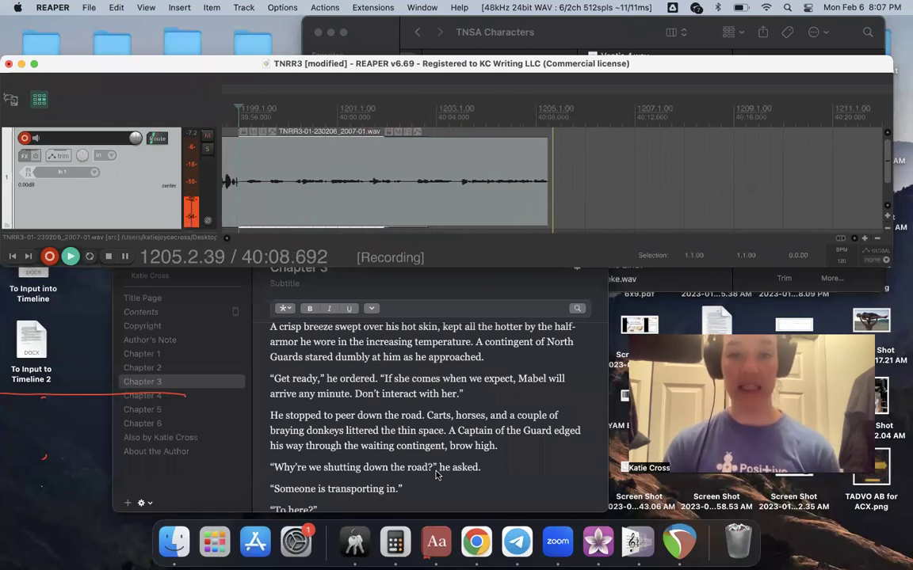
{"action": "scroll", "coordinate": [473, 492], "scroll_direction": "down", "scroll_amount": 3}
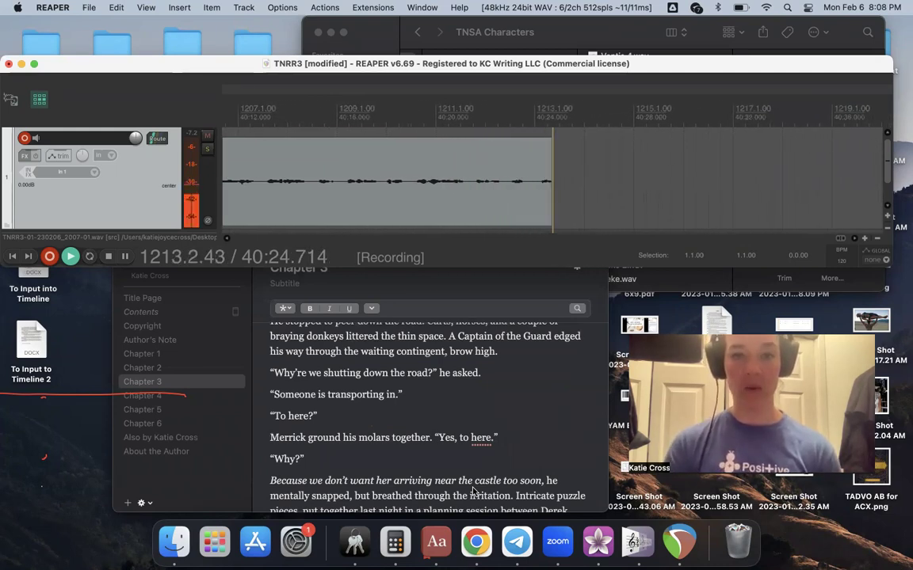
{"action": "scroll", "coordinate": [480, 434], "scroll_direction": "down", "scroll_amount": 5}
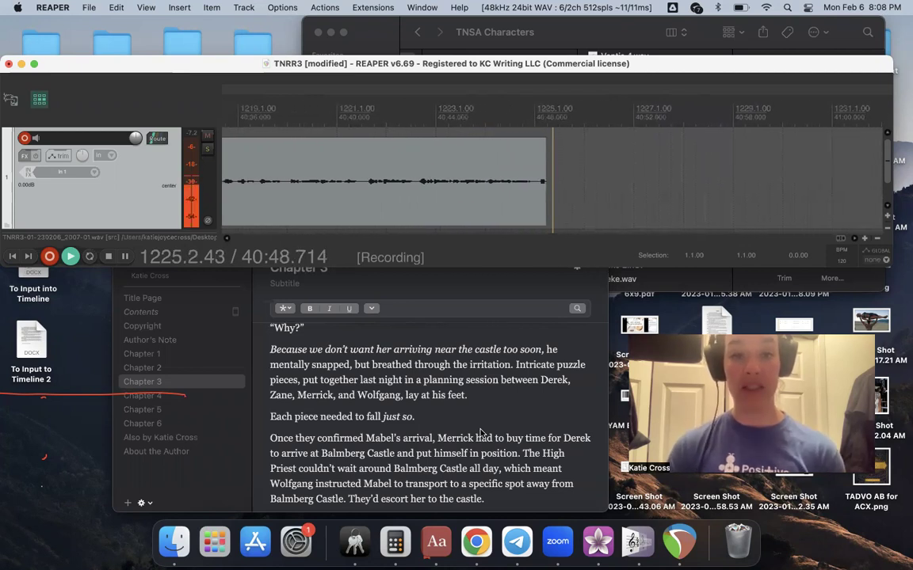
{"action": "scroll", "coordinate": [460, 452], "scroll_direction": "down", "scroll_amount": 4}
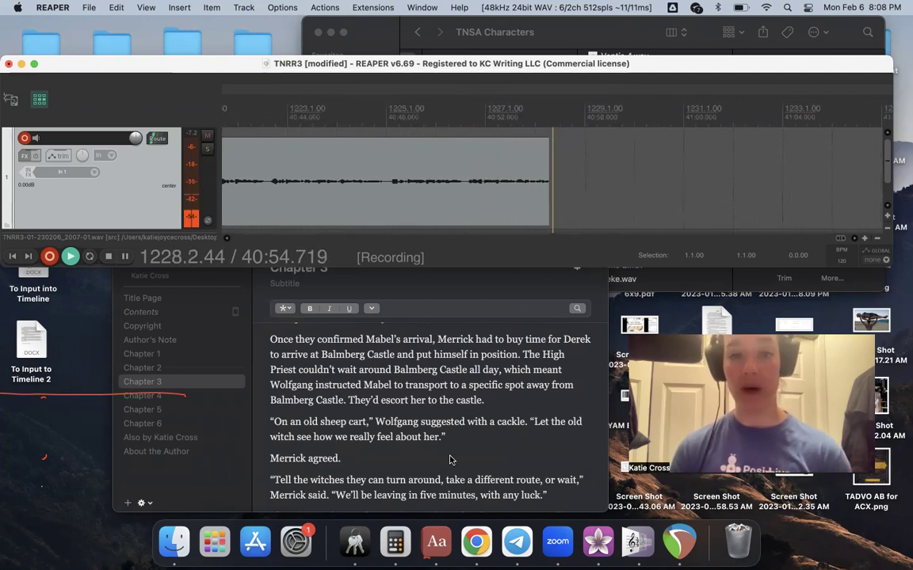
{"action": "key", "text": "space"}
{"action": "left_click", "coordinate": [444, 214]}
{"action": "left_click", "coordinate": [369, 208]}
Re-record from 40:48.000, read the rest of the paragraph about moving Mabel to Balmberg Castle, and stop.
{"action": "key", "text": "super+r"}
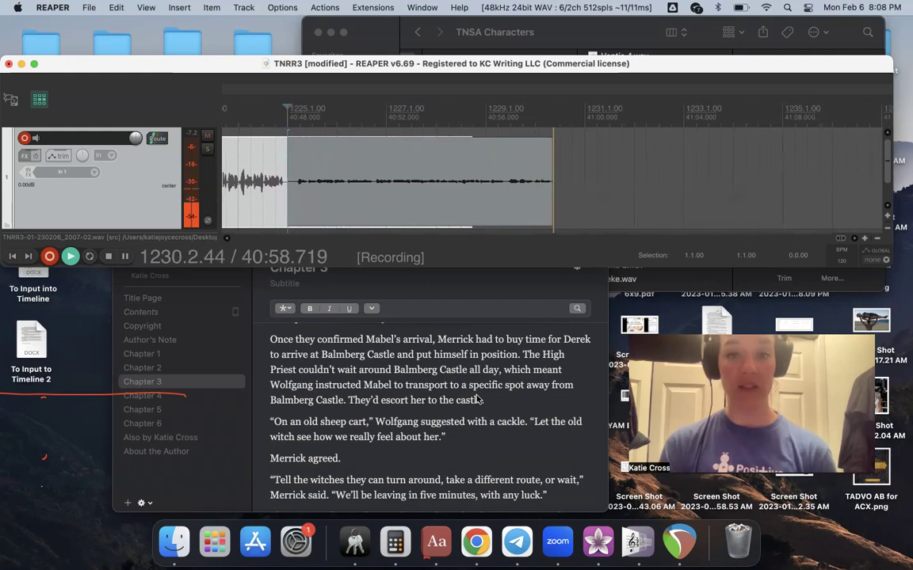
{"action": "key", "text": "space"}
In Vellum, change the ending of "They'd escort her to the castle." so it reads "They'd escort her the rest of the way.".
{"action": "left_click", "coordinate": [449, 409]}
{"action": "double_click", "coordinate": [449, 409]}
{"action": "key", "text": "BackSpace"}
{"action": "key", "text": "BackSpace"}
{"action": "key", "text": "BackSpace"}
{"action": "type", "text": "he rest of the way."}
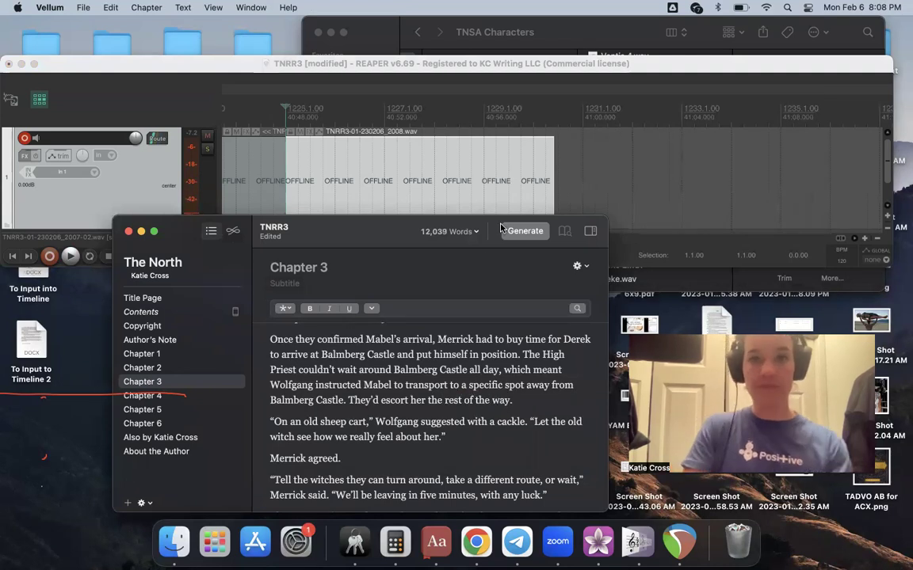
Re-record from 40:56.784, read the revised escort line through the messages about Bianca, stop, and place the edit cursor at 41:27.000.
{"action": "left_click", "coordinate": [506, 200]}
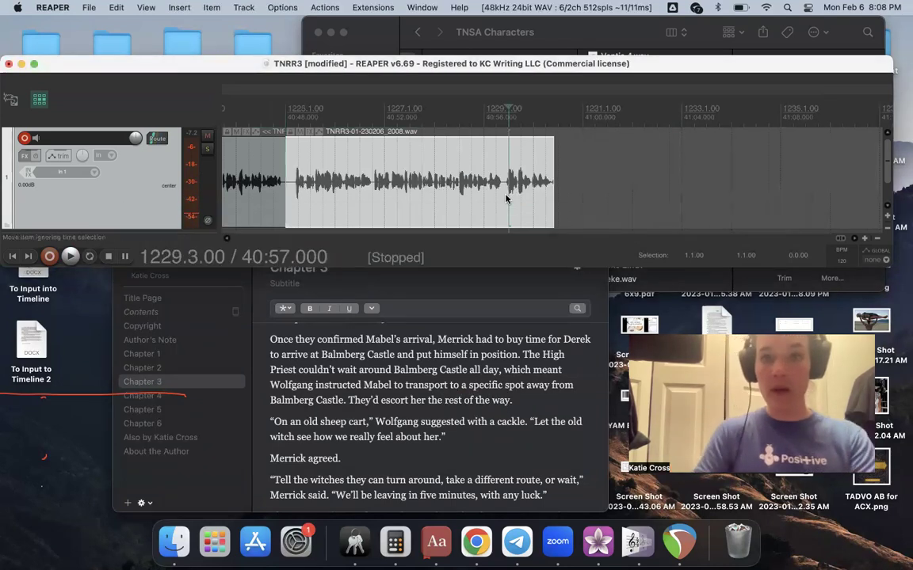
{"action": "left_click", "coordinate": [505, 108]}
{"action": "left_click", "coordinate": [504, 108]}
{"action": "left_click", "coordinate": [503, 108]}
{"action": "key", "text": "super+r"}
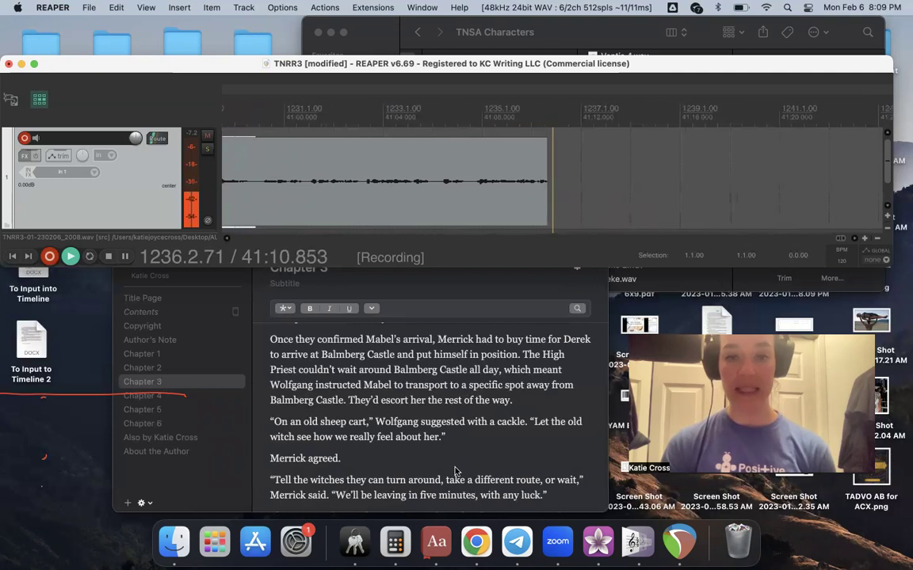
{"action": "scroll", "coordinate": [456, 472], "scroll_direction": "down", "scroll_amount": 6}
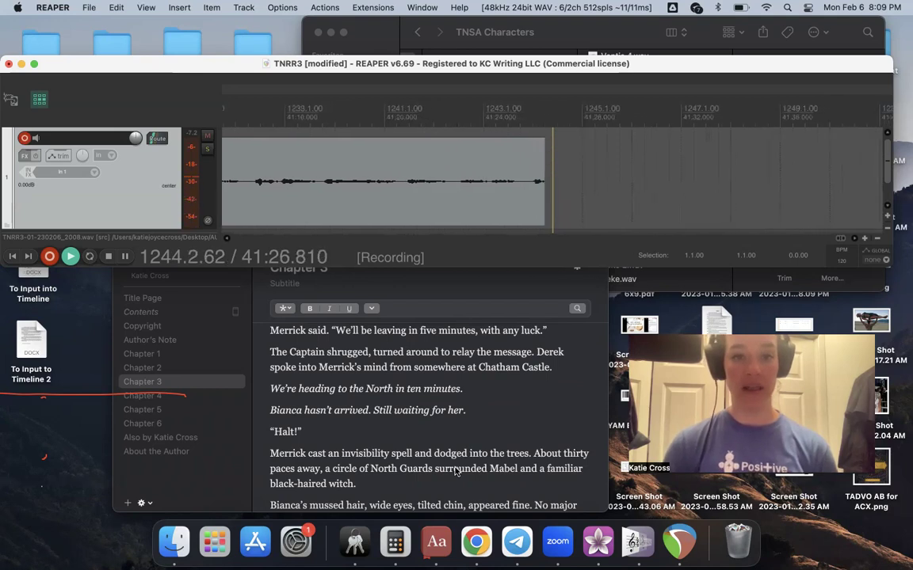
{"action": "key", "text": "space"}
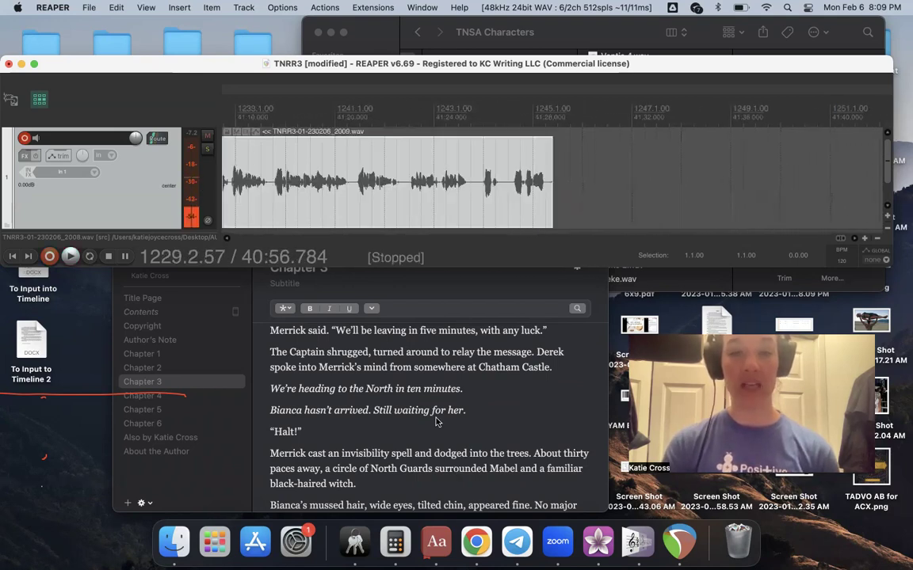
{"action": "left_click", "coordinate": [508, 197]}
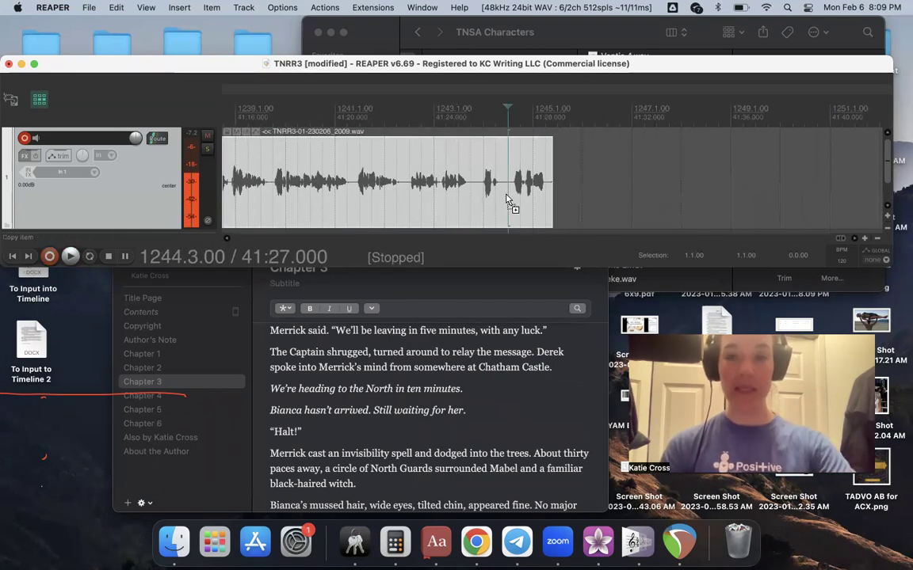
Re-record from 41:27.000, read on from "Halt!" into the passage about Bianca's arrival, stop, and play back the ending from 41:44.500.
{"action": "key", "text": "super+r"}
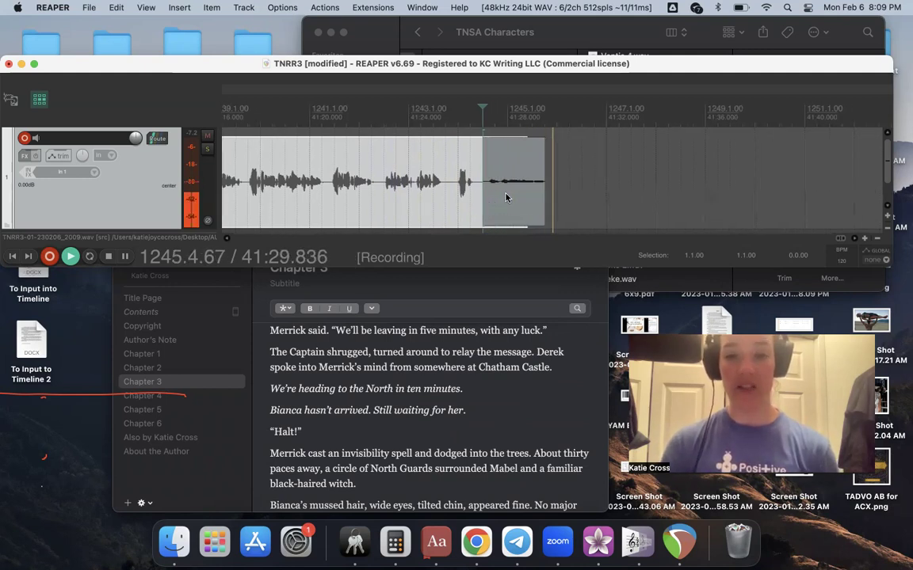
{"action": "scroll", "coordinate": [515, 476], "scroll_direction": "down", "scroll_amount": 3}
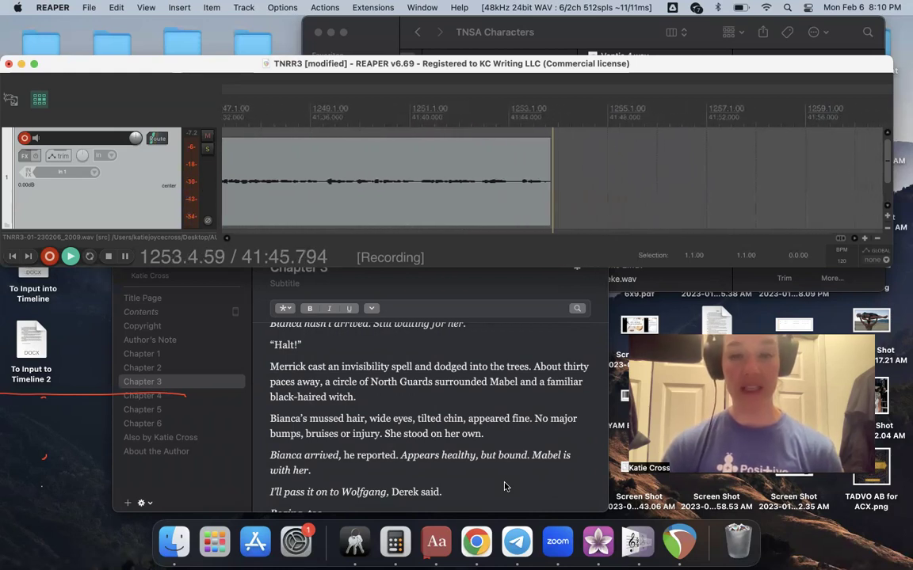
{"action": "scroll", "coordinate": [504, 487], "scroll_direction": "down", "scroll_amount": 1}
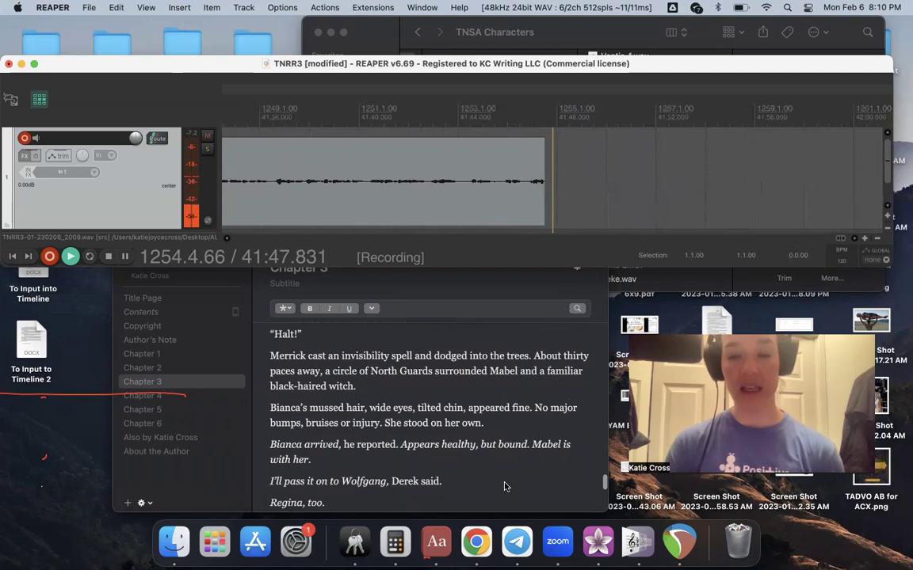
{"action": "key", "text": "space"}
{"action": "left_click", "coordinate": [458, 206]}
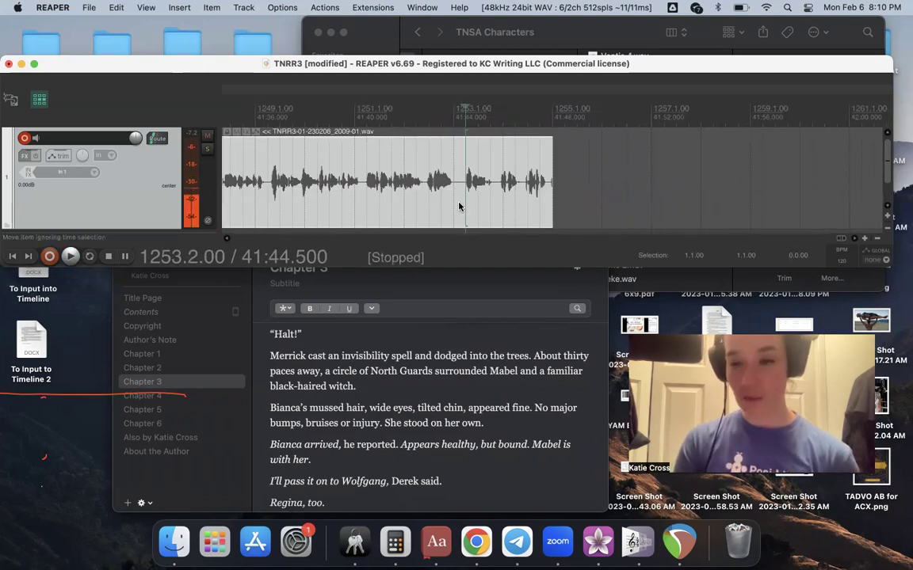
{"action": "key", "text": "space"}
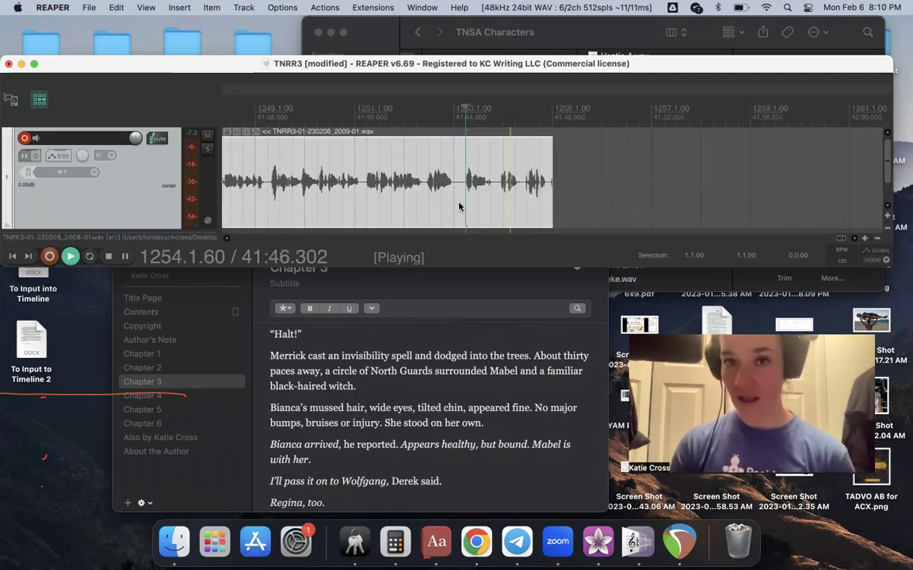
{"action": "key", "text": "space"}
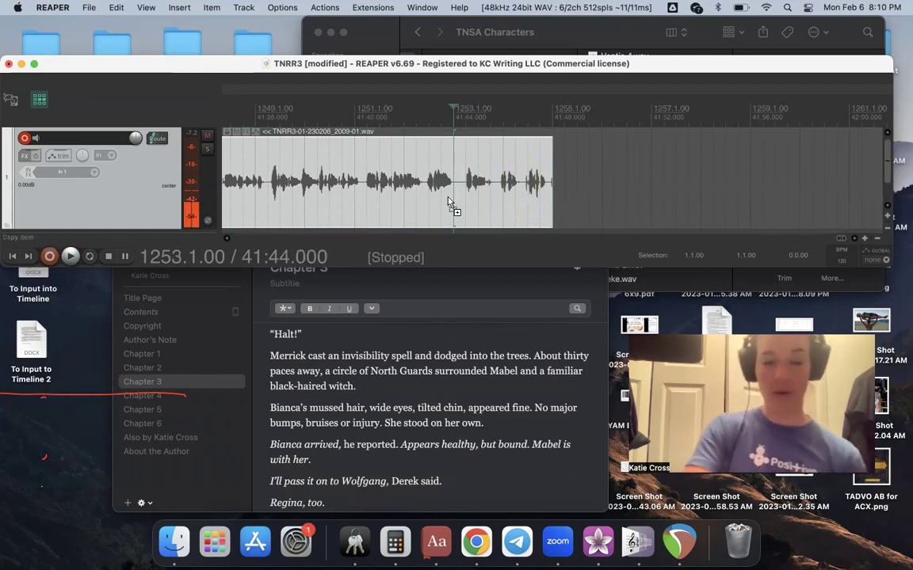
Re-record from 41:44.000, restarting the take once, read to the chapter's last line, "I won't leave her," and stop.
{"action": "key", "text": "super+r"}
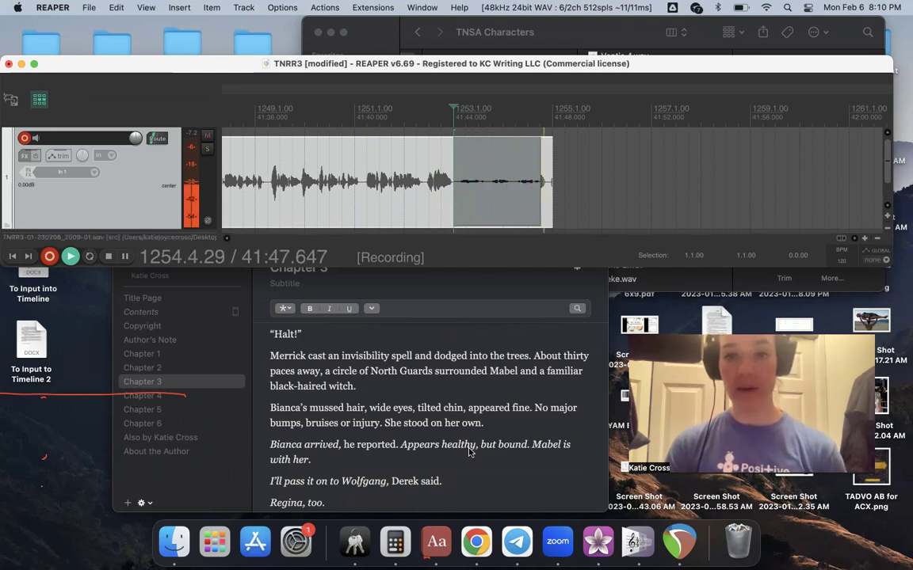
{"action": "key", "text": "space"}
{"action": "key", "text": "super+r"}
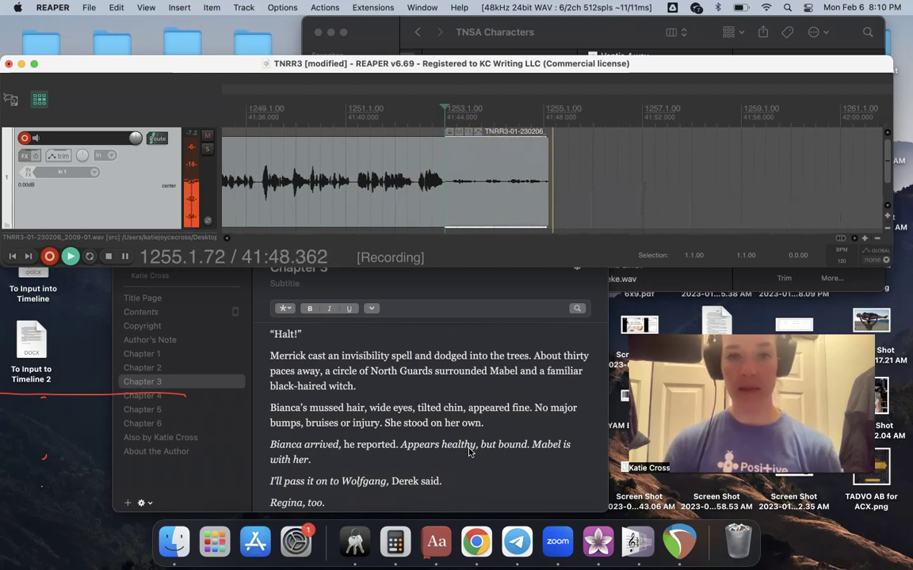
{"action": "scroll", "coordinate": [412, 473], "scroll_direction": "down", "scroll_amount": 5}
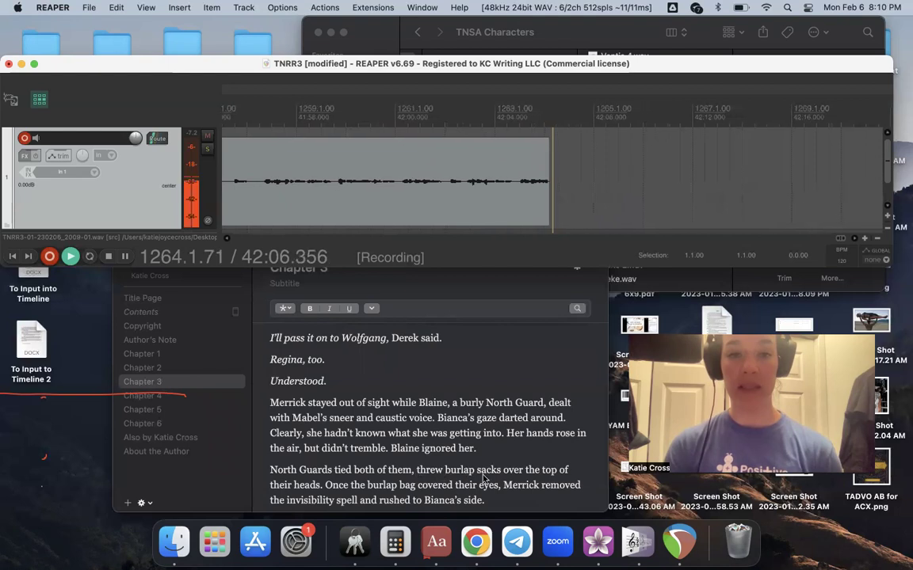
{"action": "scroll", "coordinate": [479, 440], "scroll_direction": "down", "scroll_amount": 5}
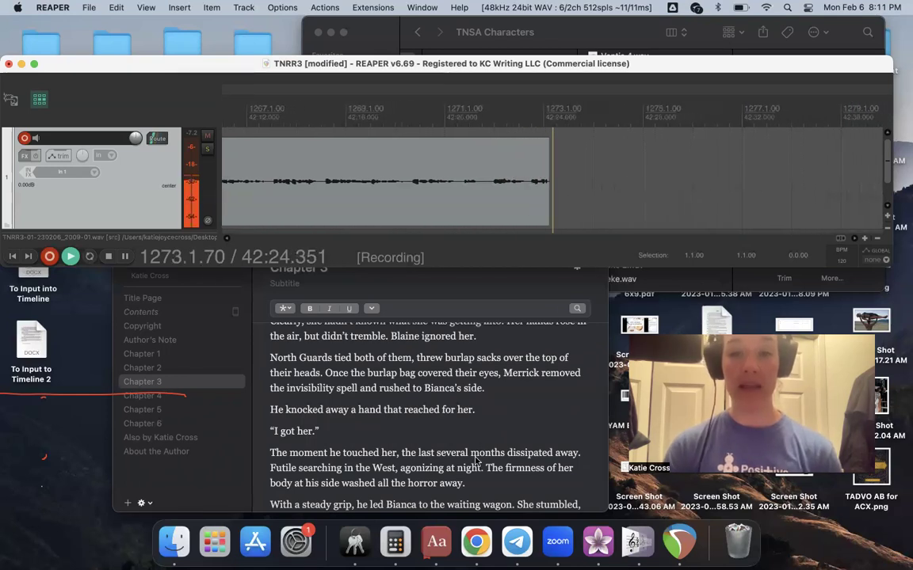
{"action": "scroll", "coordinate": [475, 461], "scroll_direction": "down", "scroll_amount": 3}
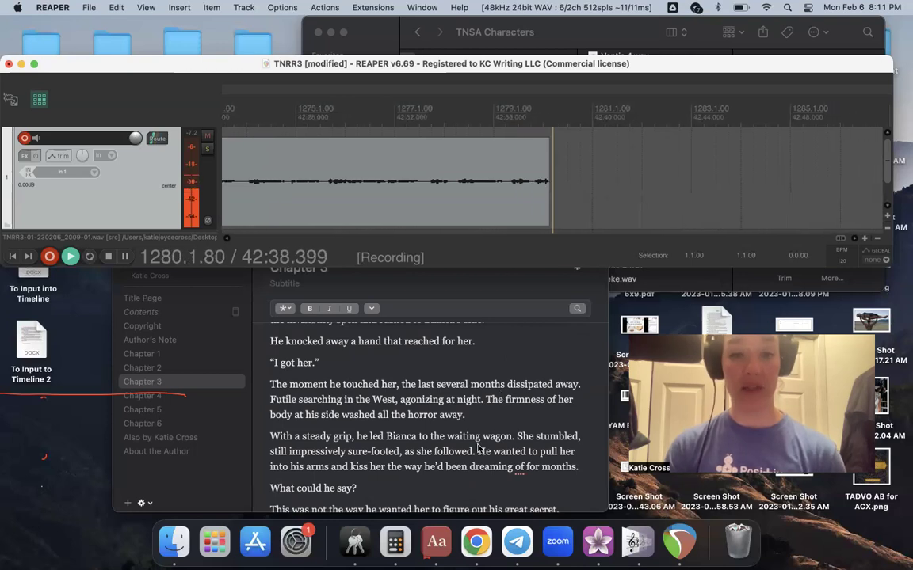
{"action": "scroll", "coordinate": [487, 428], "scroll_direction": "down", "scroll_amount": 3}
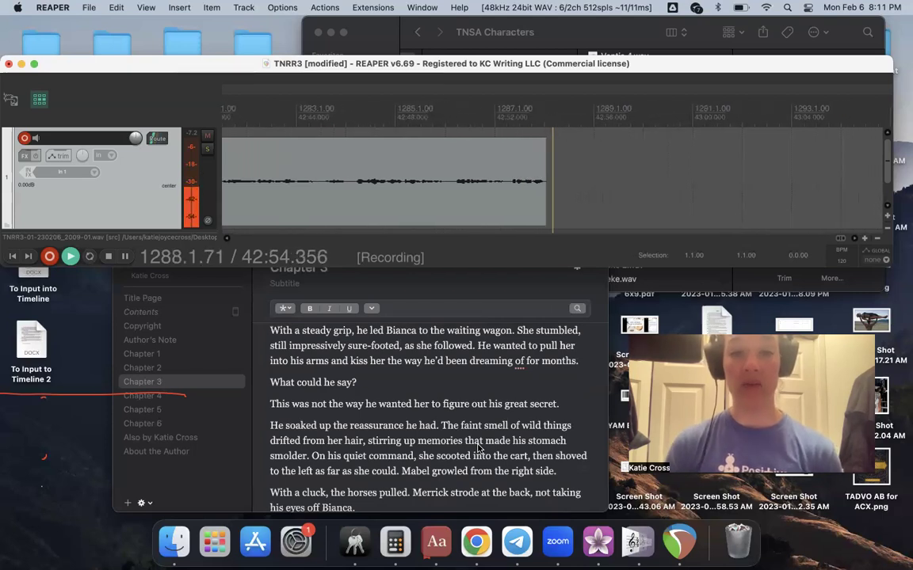
{"action": "scroll", "coordinate": [478, 449], "scroll_direction": "down", "scroll_amount": 3}
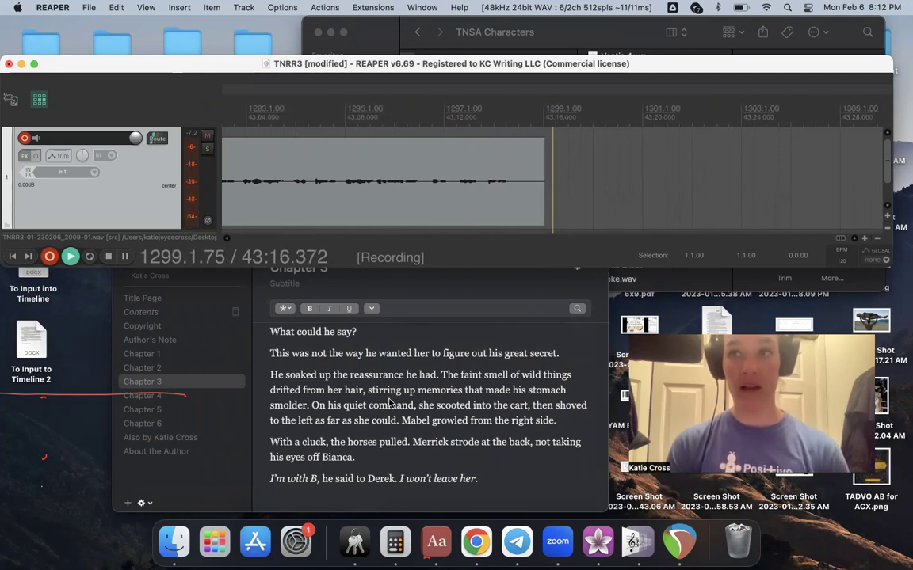
{"action": "key", "text": "space"}
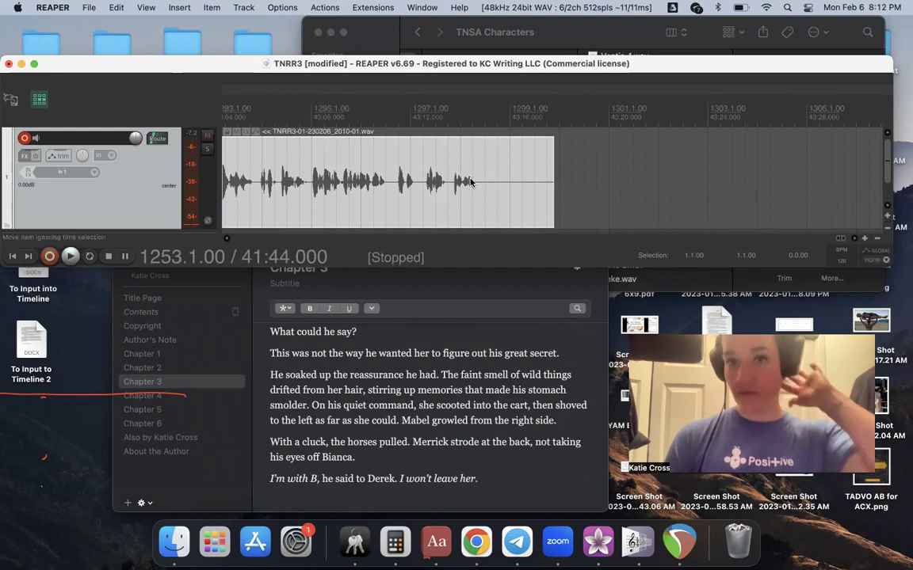
Split the recording at 43:16.500, delete the leftover silence after it, and add a marker named END there.
{"action": "left_click", "coordinate": [522, 184]}
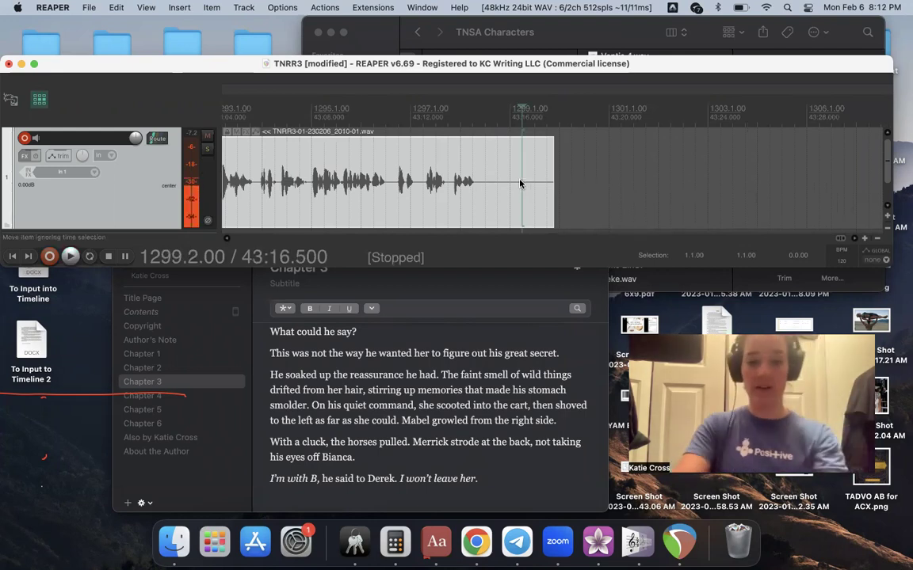
{"action": "key", "text": "s"}
{"action": "key", "text": "Delete"}
{"action": "key", "text": "shift+m"}
{"action": "type", "text": "END"}
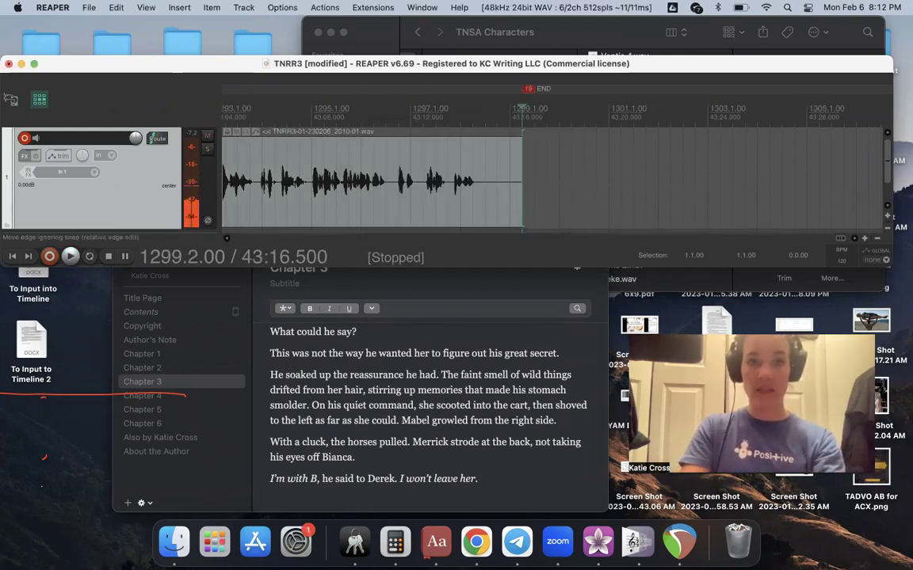